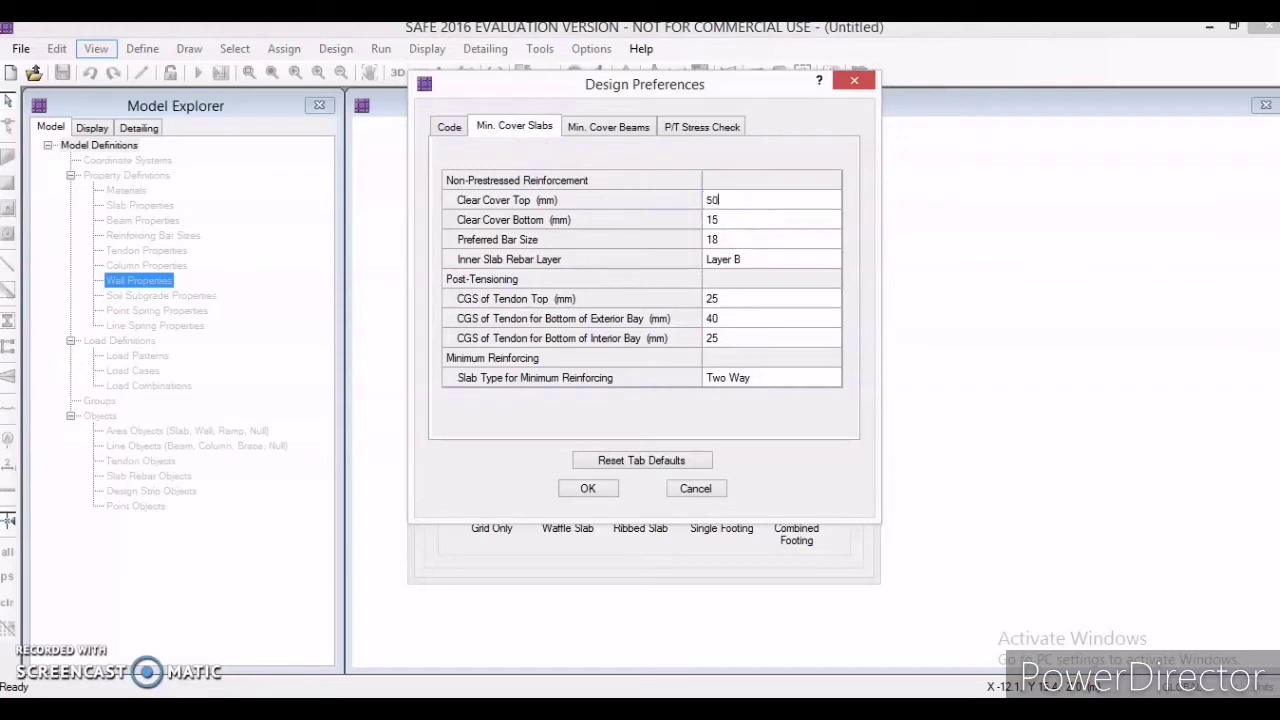
Set the slab's bottom clear cover to 50 mm and the preferred bar size to 22 in the design preferences.
left_click(715, 218)
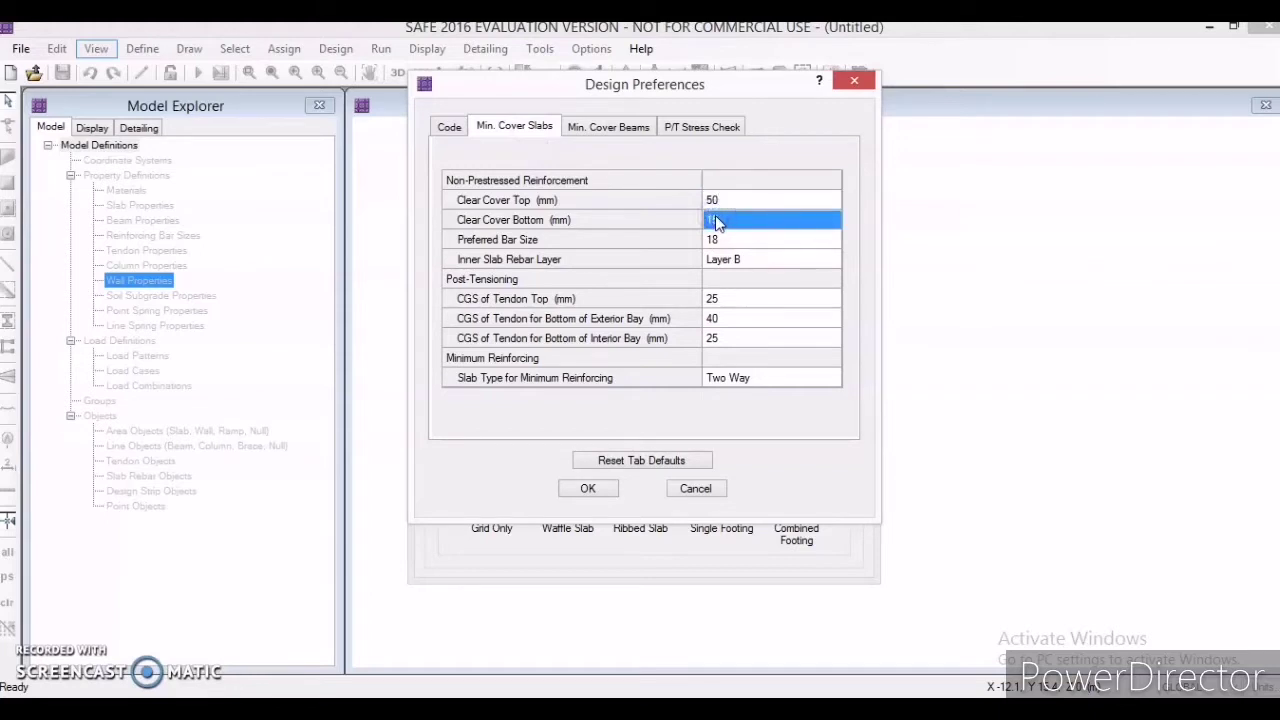
type("50")
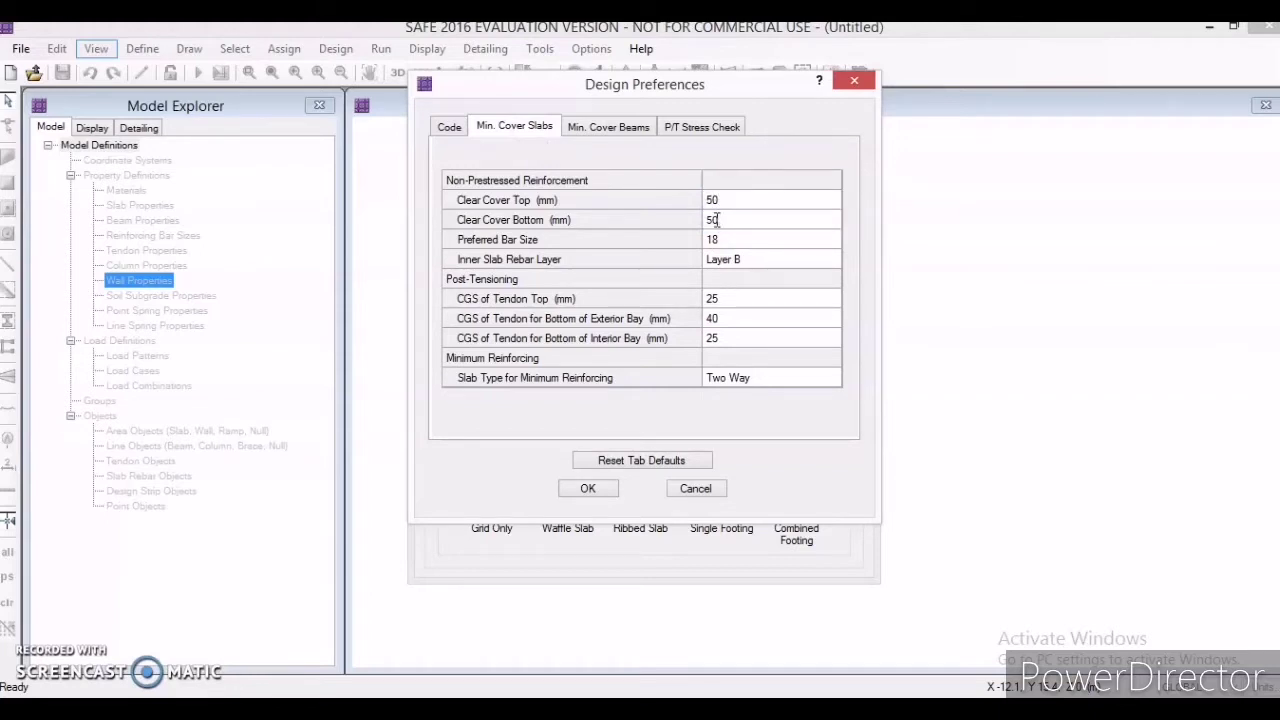
left_click(717, 242)
left_click(717, 242)
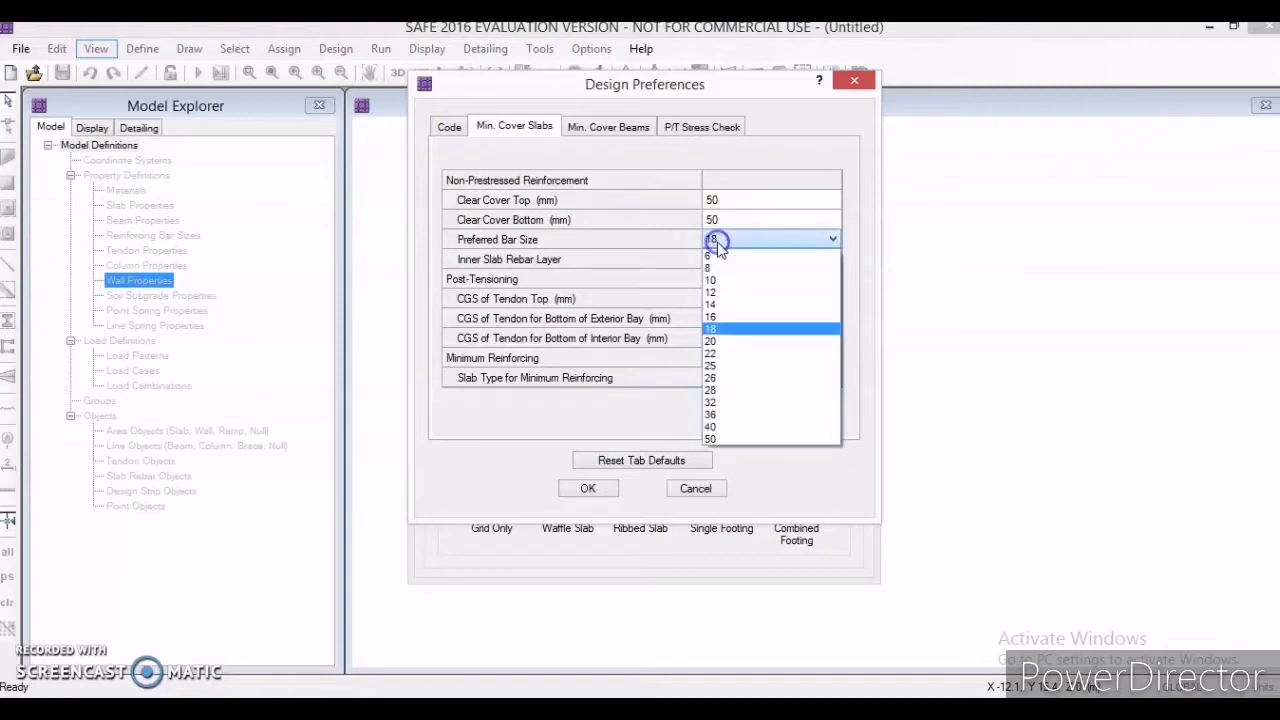
left_click(714, 355)
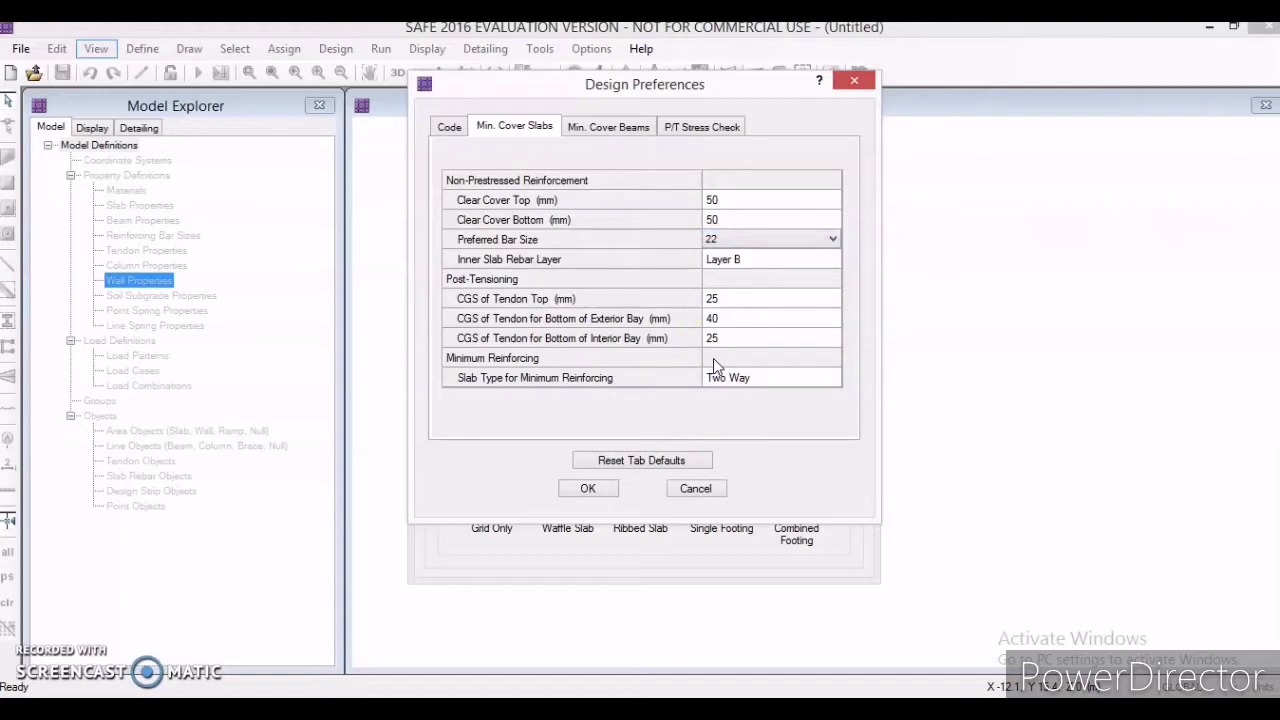
left_click(587, 490)
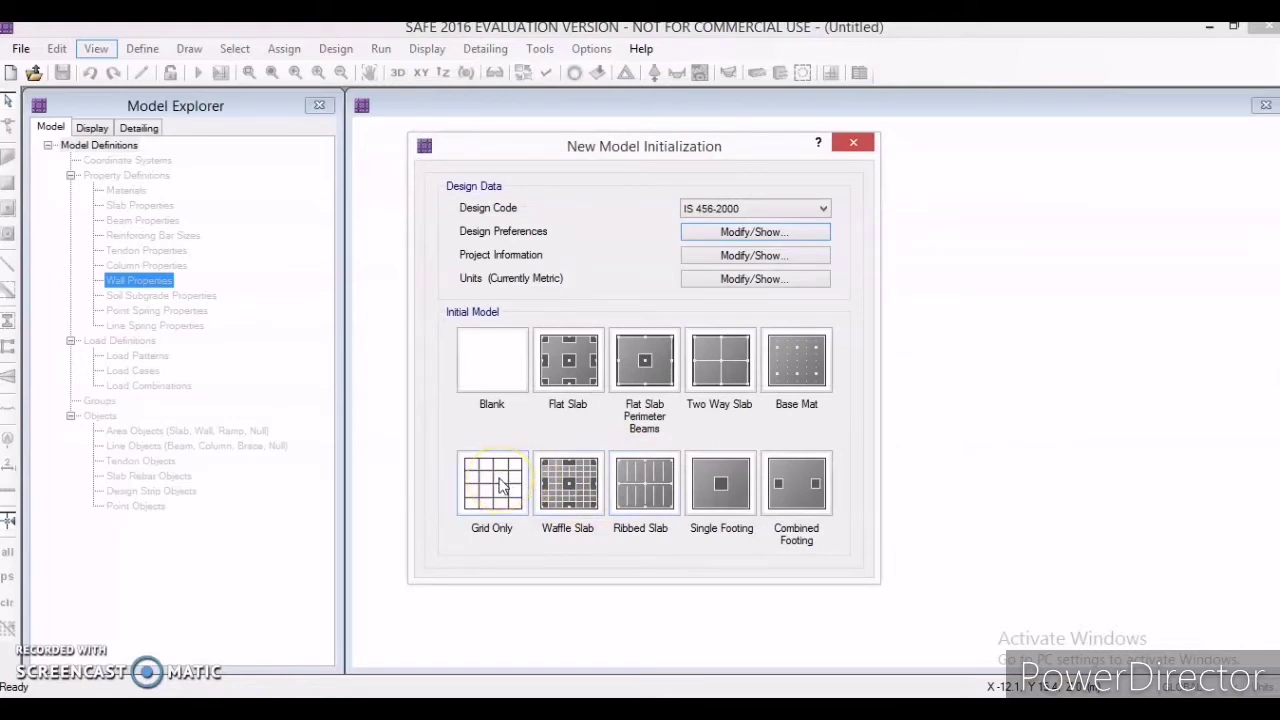
Start a grid-only model with 19 grid lines in both the X and Y directions.
left_click(503, 484)
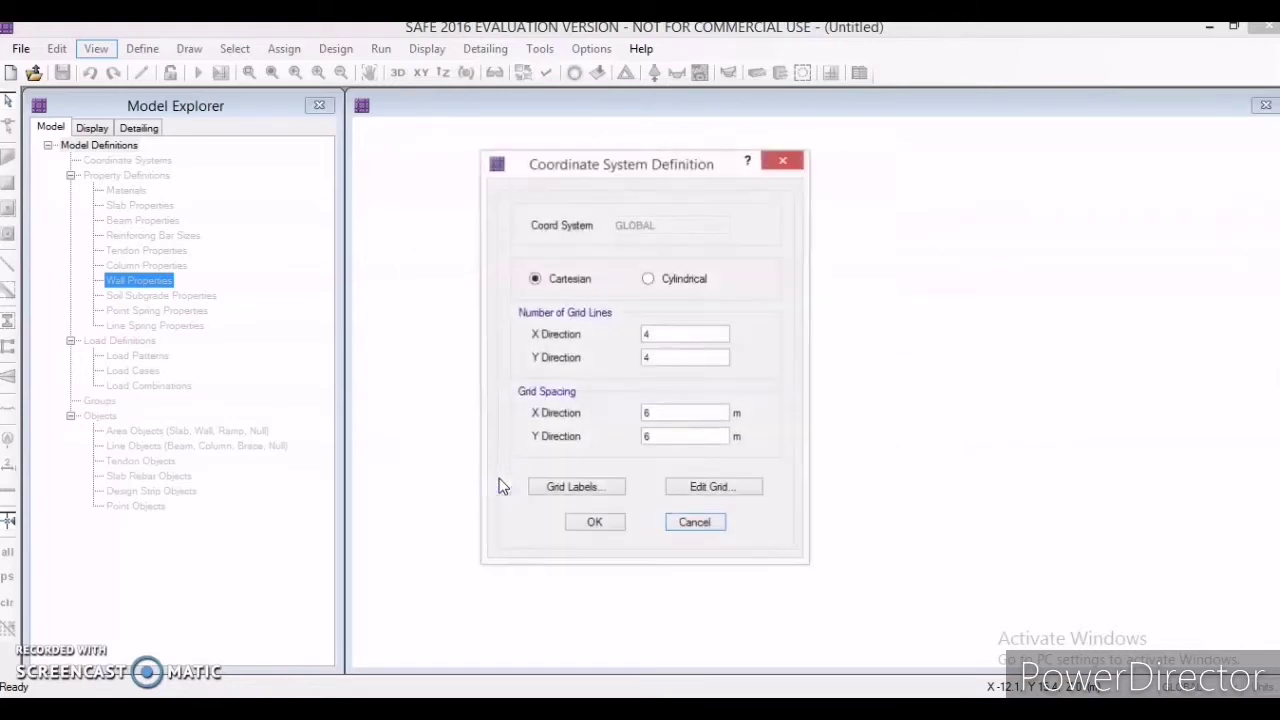
left_click(683, 334)
key("BackSpace")
type("19")
left_click(682, 357)
key("BackSpace")
type("1")
Set the grid spacing to 1 m in both X and Y directions and create the grid.
left_click(663, 413)
key("BackSpace")
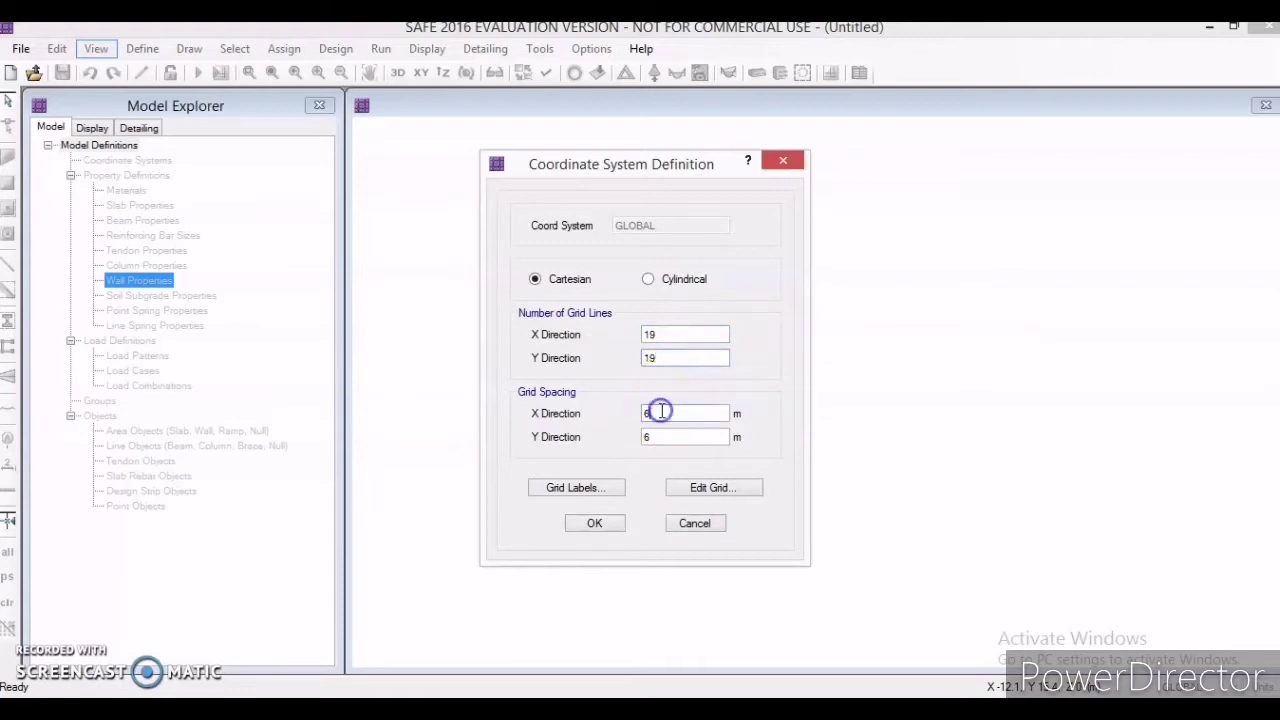
type("1")
left_click(657, 436)
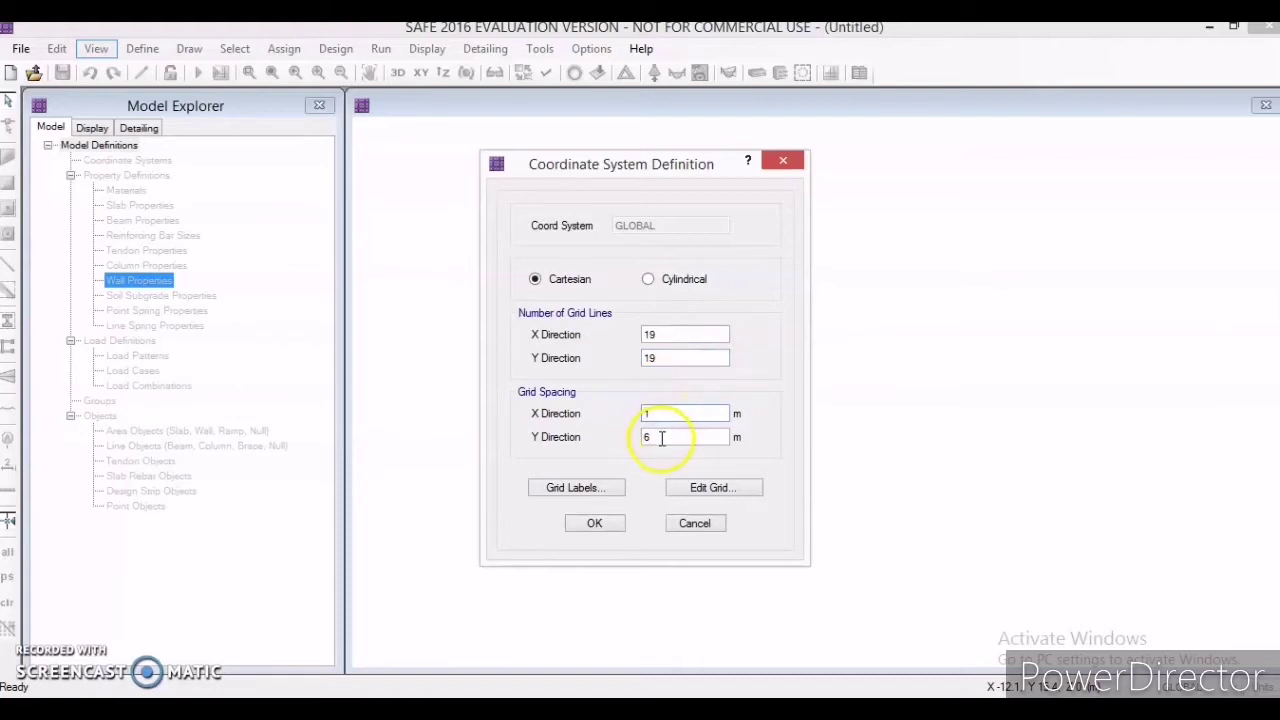
key("BackSpace")
type("1")
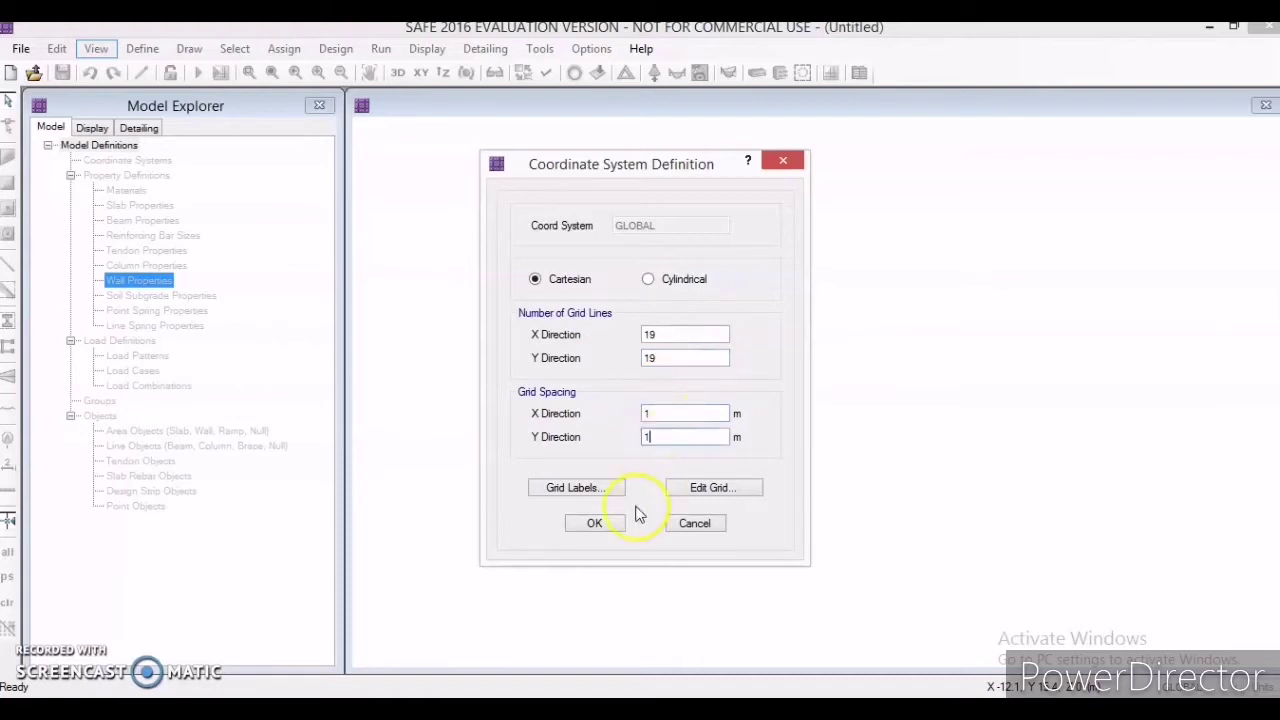
left_click(592, 526)
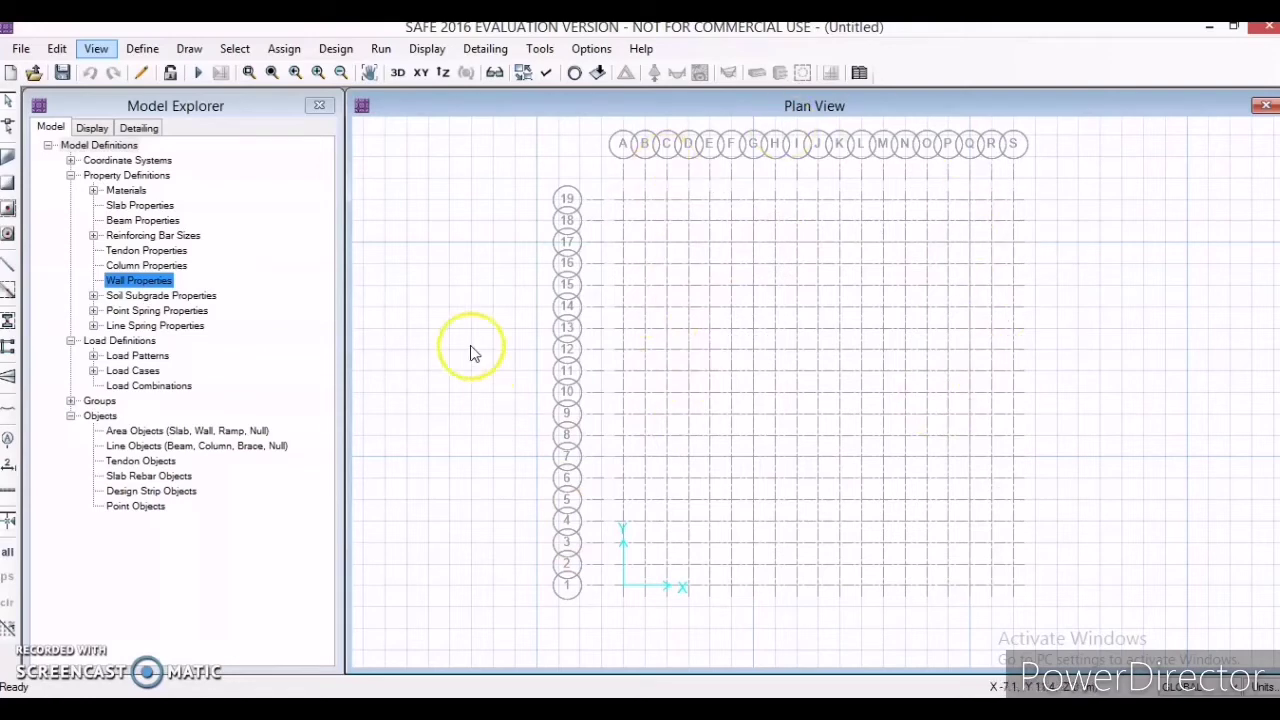
Add a new material named M40 and set its type to Concrete.
left_click(142, 48)
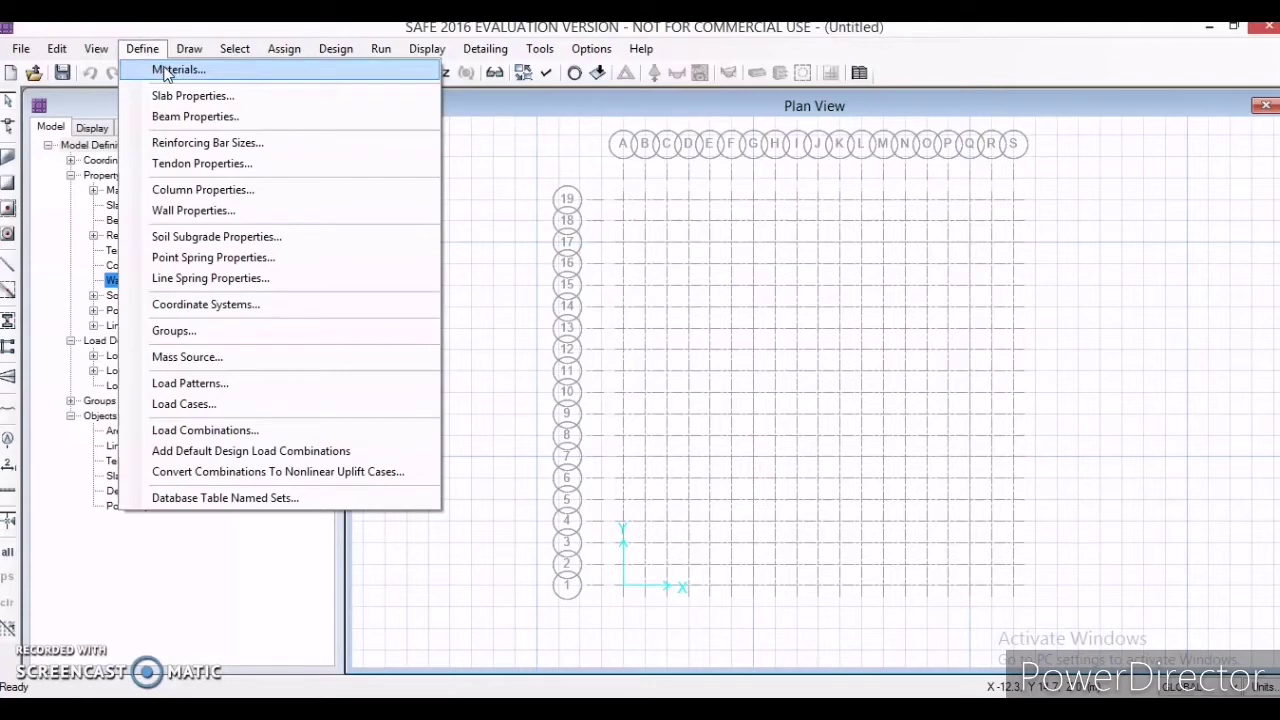
left_click(167, 70)
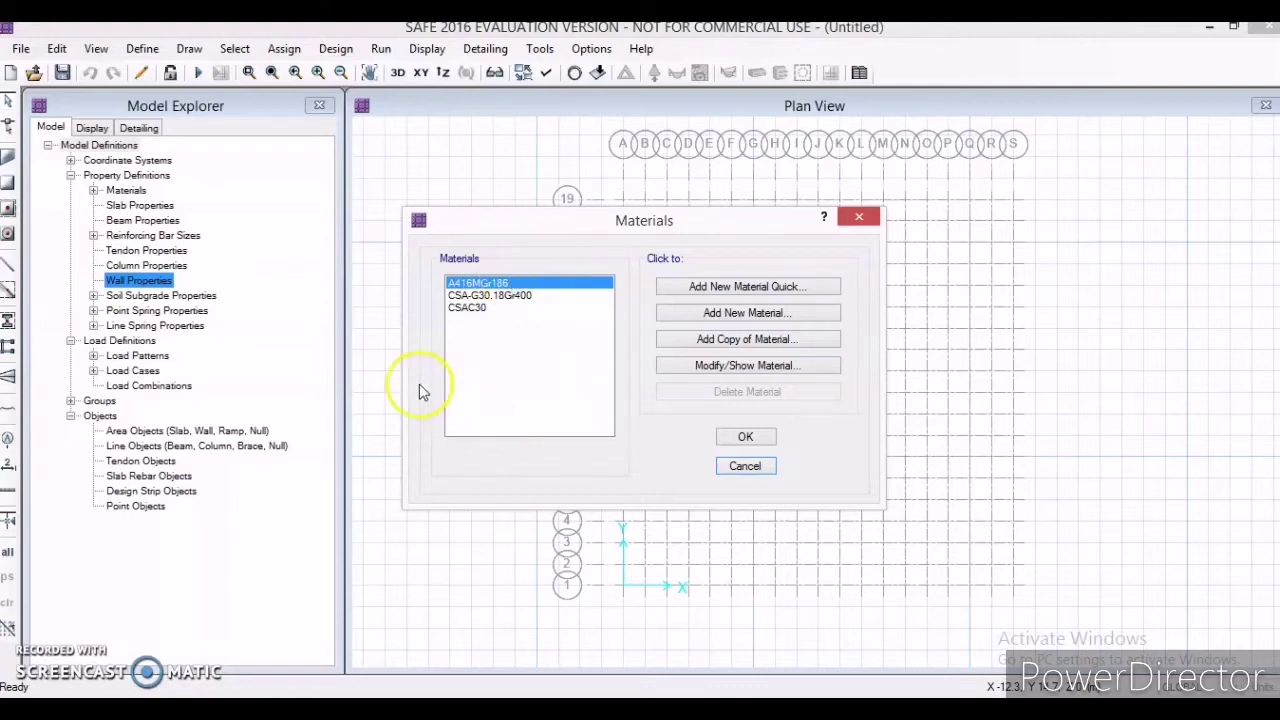
left_click(747, 312)
left_click(662, 128)
key("BackSpace")
key("BackSpace")
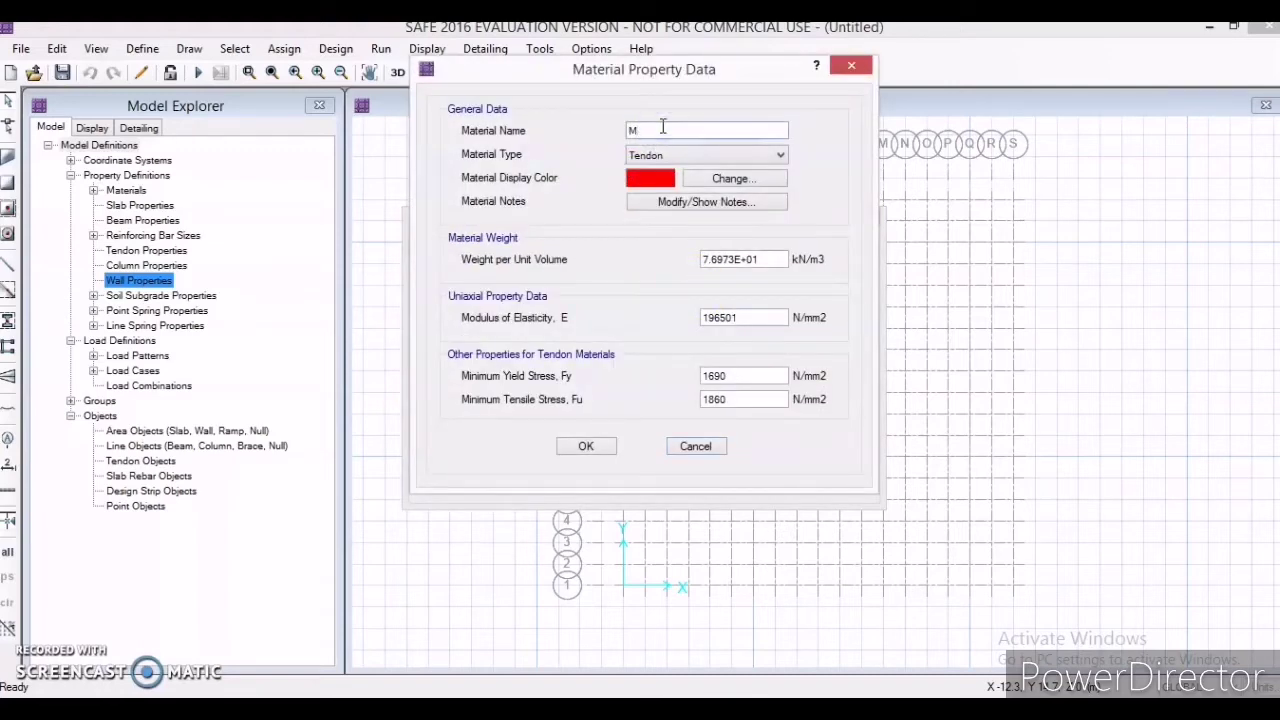
left_click(677, 155)
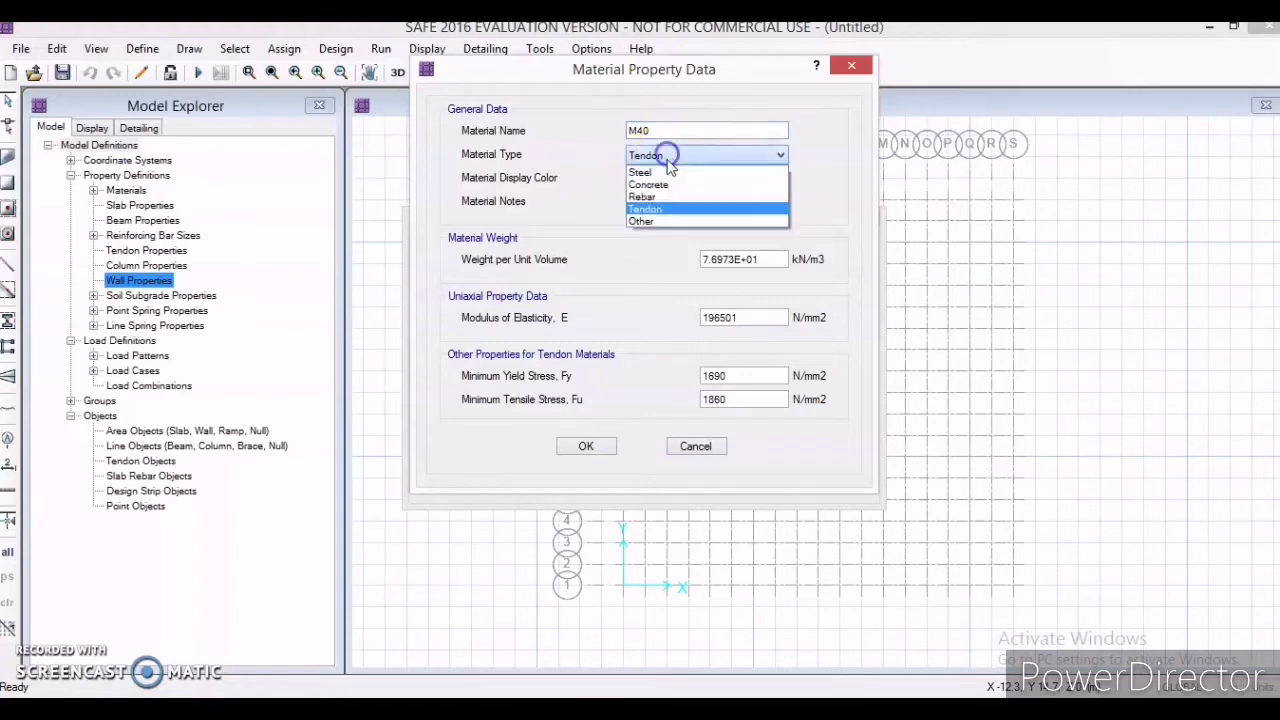
left_click(668, 180)
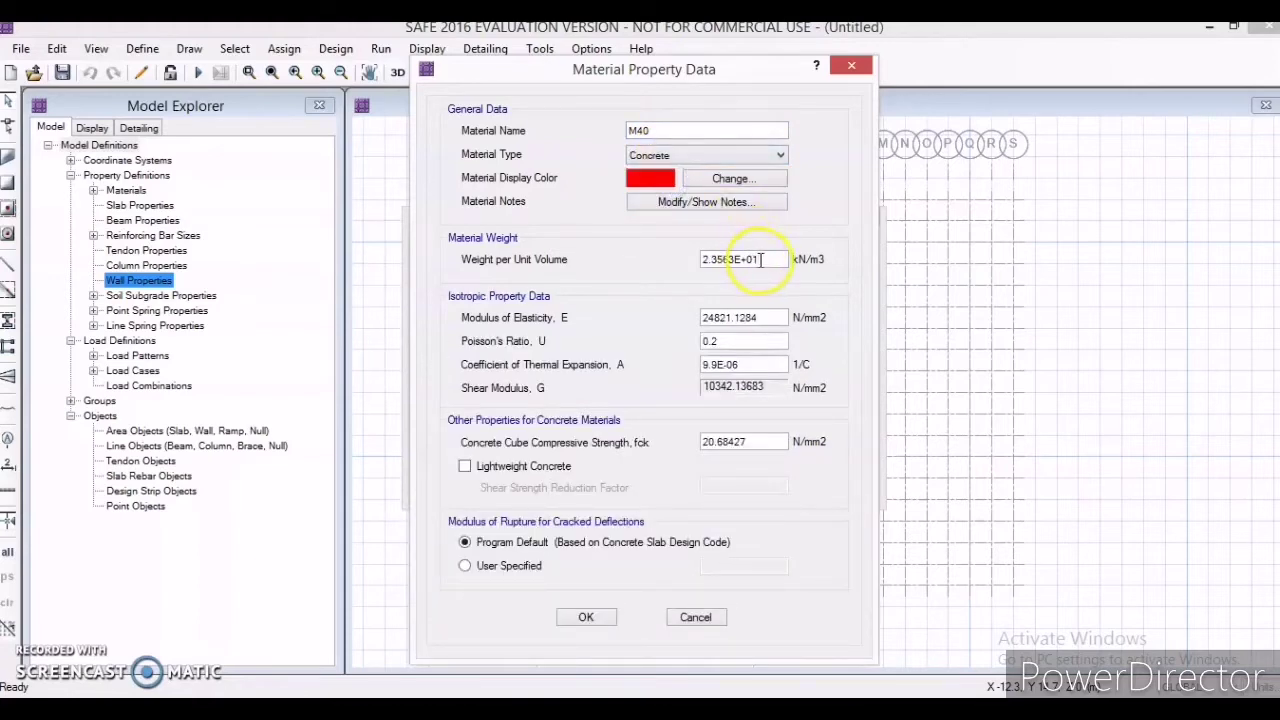
Set the M40 concrete's weight per unit volume to 25 kN/m3.
left_click(768, 259)
key("BackSpace")
key("BackSpace")
key("BackSpace")
key("BackSpace")
key("BackSpace")
key("BackSpace")
key("BackSpace")
key("BackSpace")
key("BackSpace")
key("BackSpace")
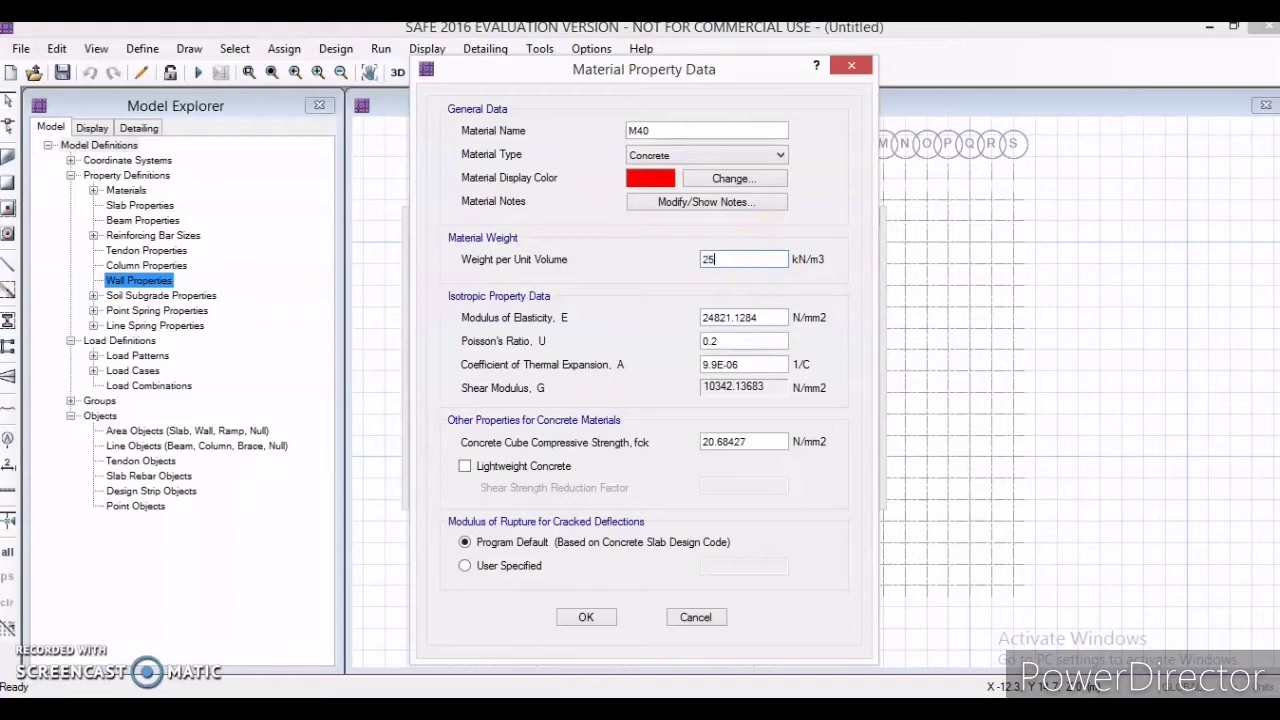
Set the M40 concrete's modulus of elasticity to 31622.7 N/mm2.
left_click(760, 317)
key("BackSpace")
key("BackSpace")
key("BackSpace")
key("BackSpace")
key("BackSpace")
key("BackSpace")
key("BackSpace")
key("BackSpace")
key("BackSpace")
key("BackSpace")
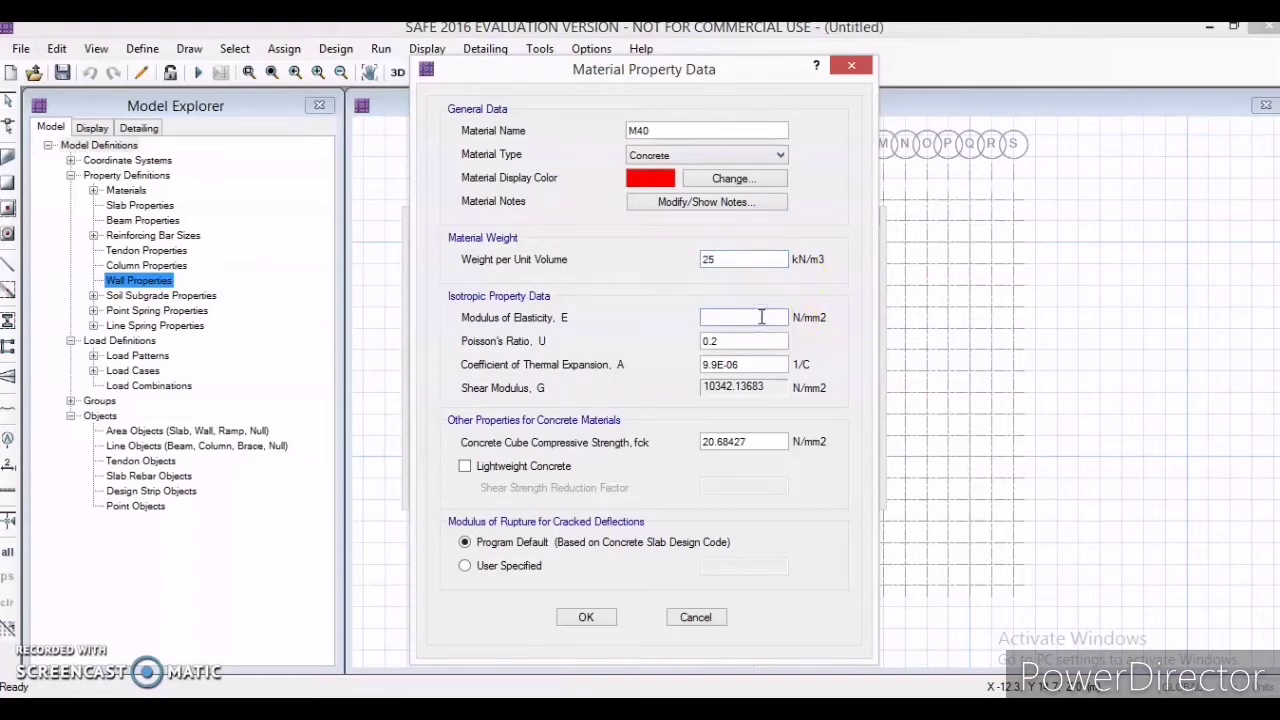
type("31622.7")
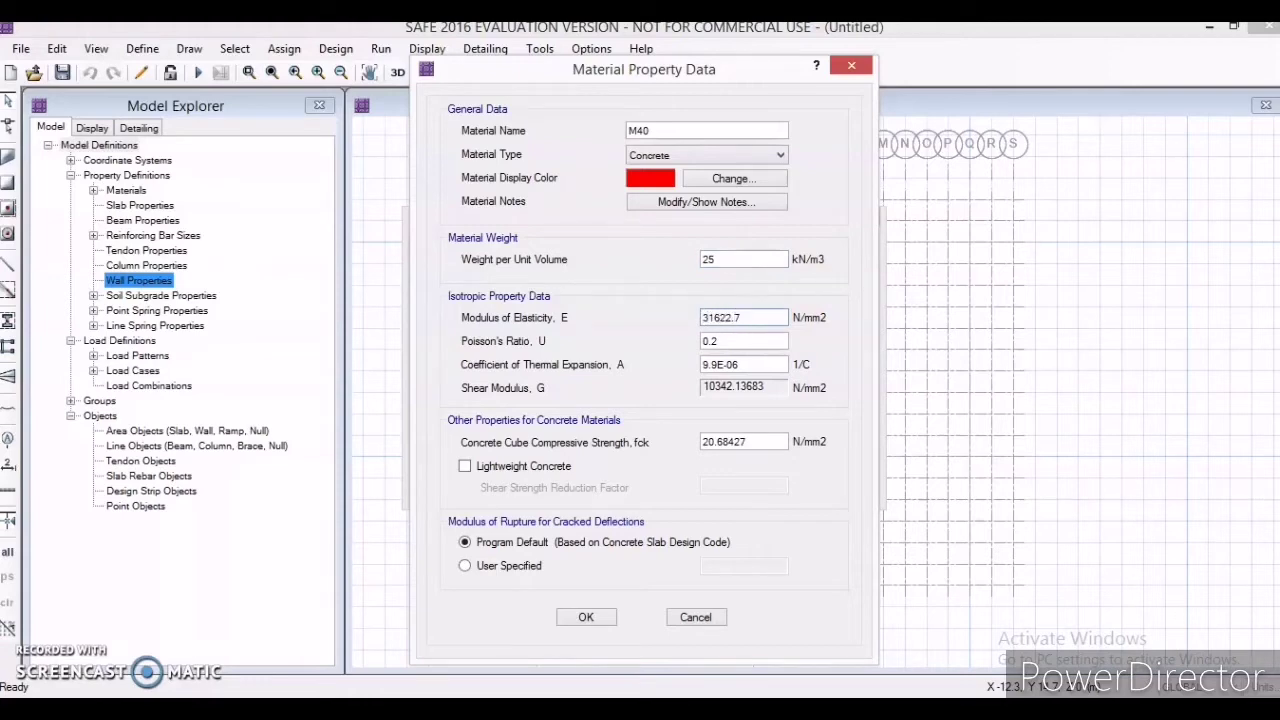
Set the M40 concrete's coefficient of thermal expansion to 0.0000055 per °C.
left_click(762, 366)
key("BackSpace")
key("BackSpace")
key("BackSpace")
key("BackSpace")
key("BackSpace")
key("BackSpace")
key("BackSpace")
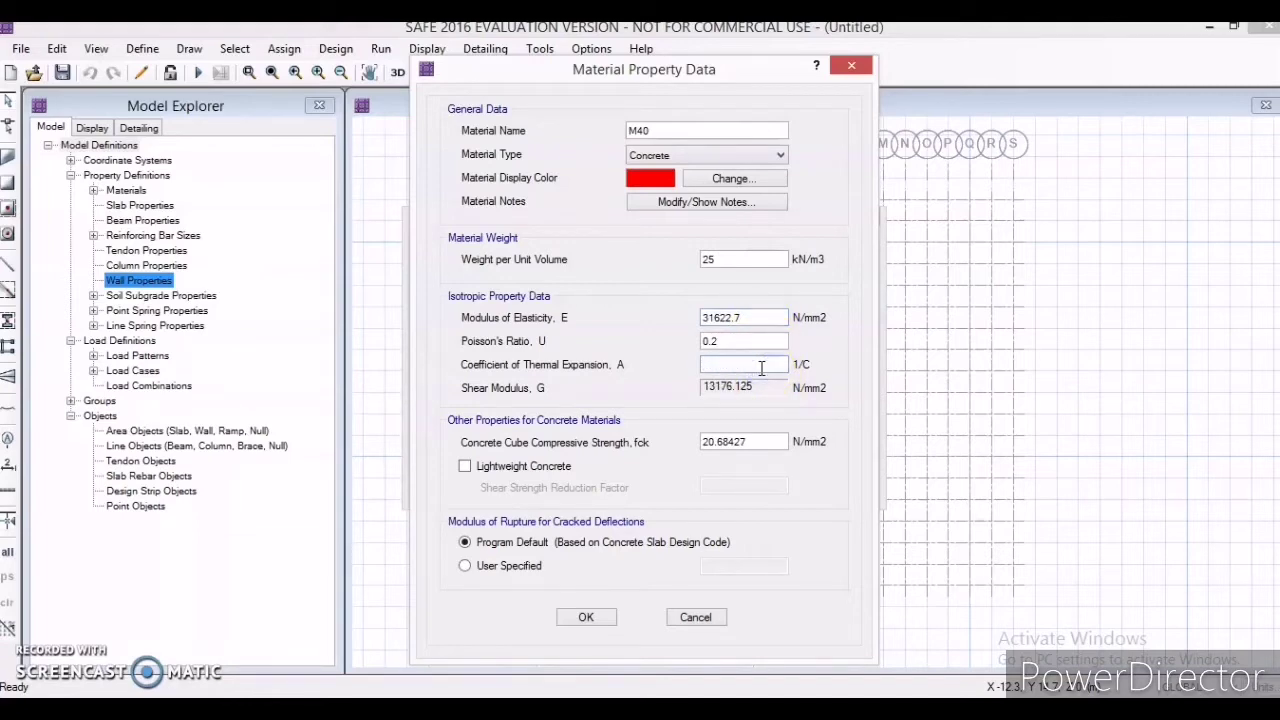
type("0.0000055")
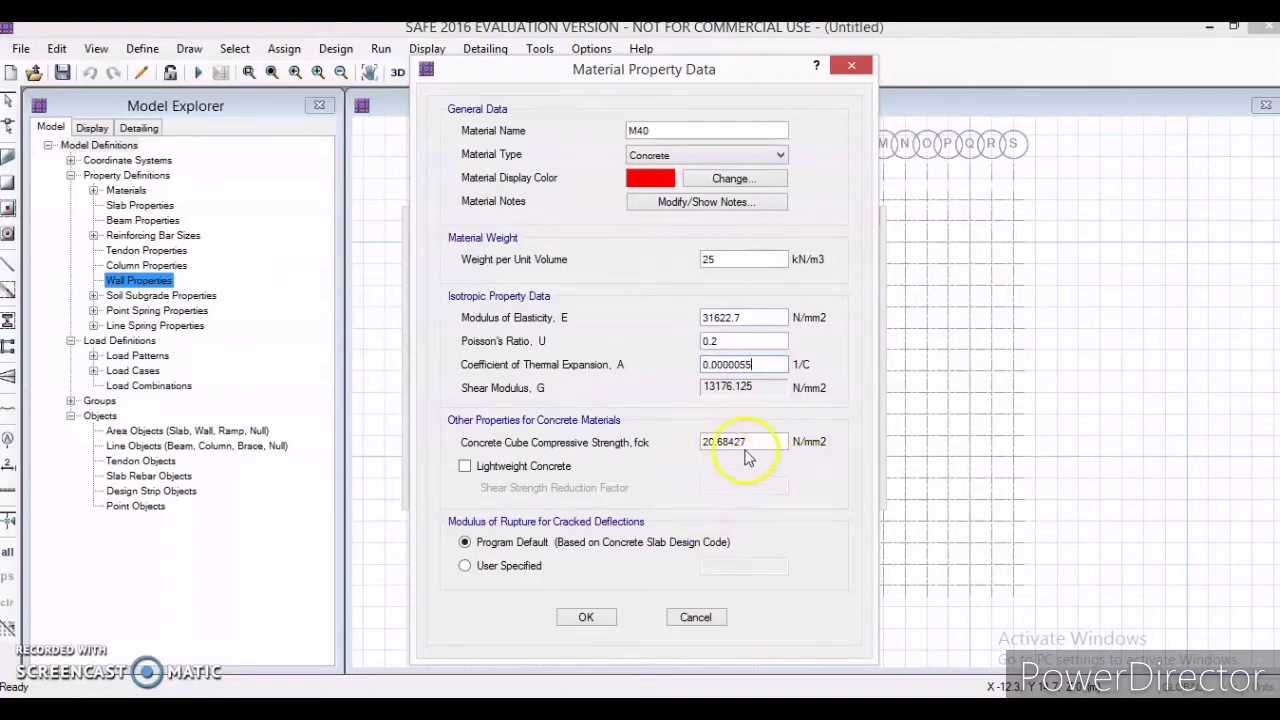
Set the M40 concrete's cube compressive strength fck to 40 N/mm2 and save the material.
left_click_drag(748, 443, 659, 440)
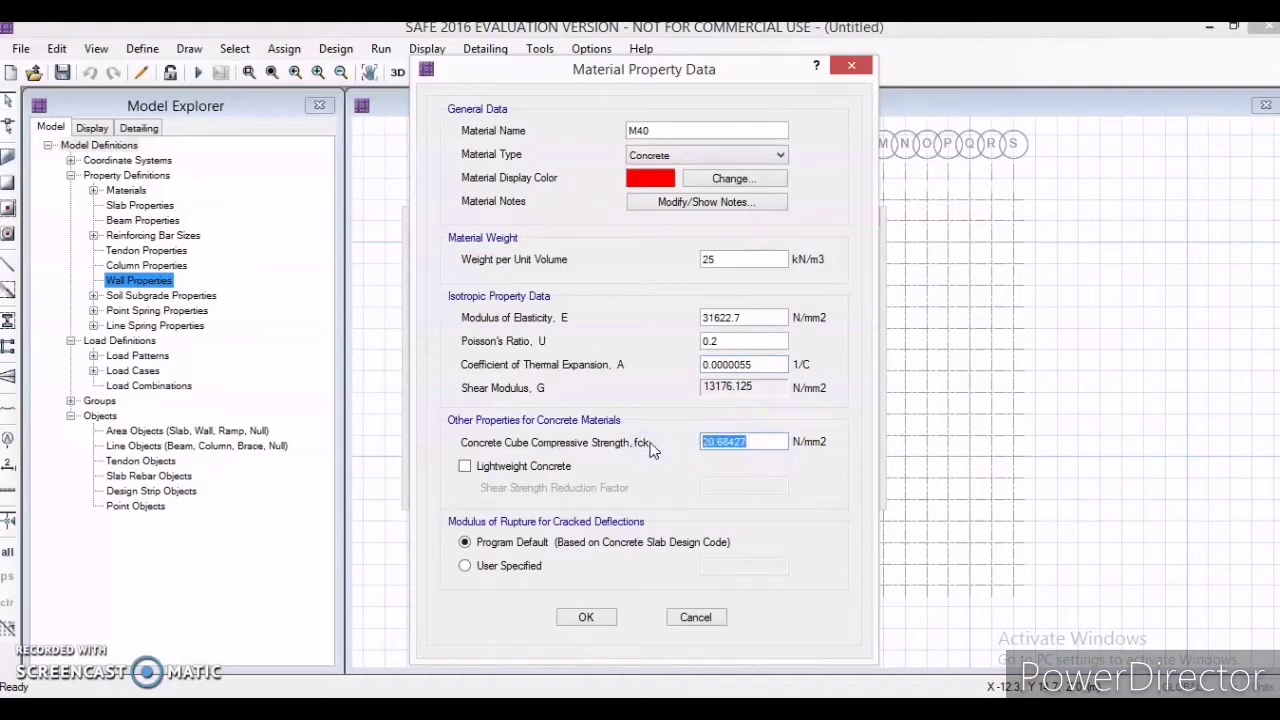
key("BackSpace")
type("40")
left_click(580, 616)
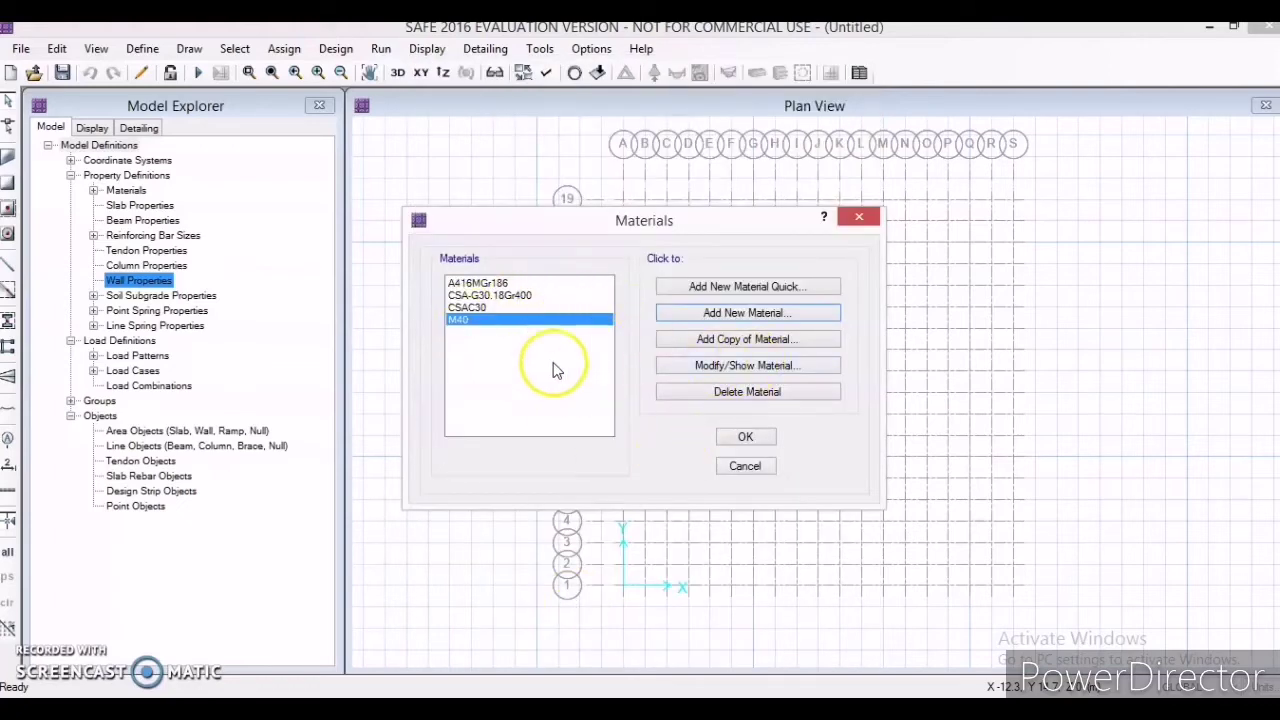
Add another new material named HYSD500 and set its type to Rebar.
left_click(752, 312)
left_click(680, 131)
key("BackSpace")
key("BackSpace")
key("BackSpace")
type("HYSD500")
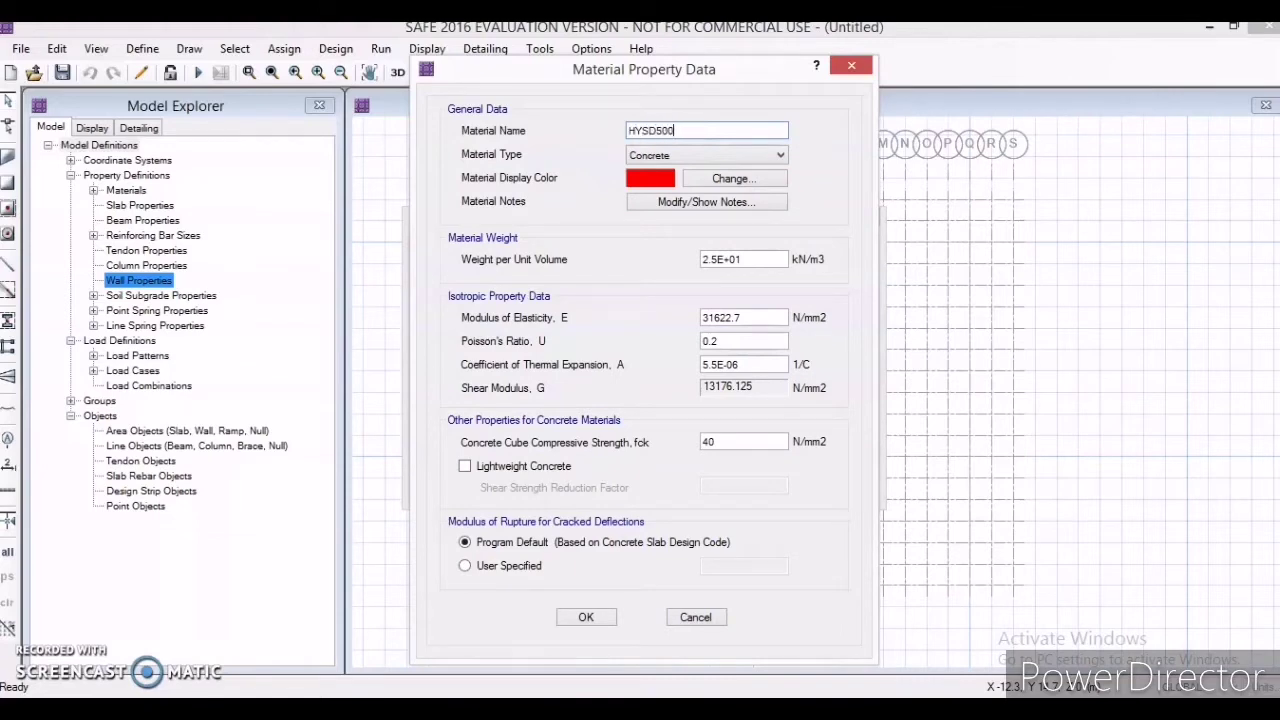
left_click(662, 156)
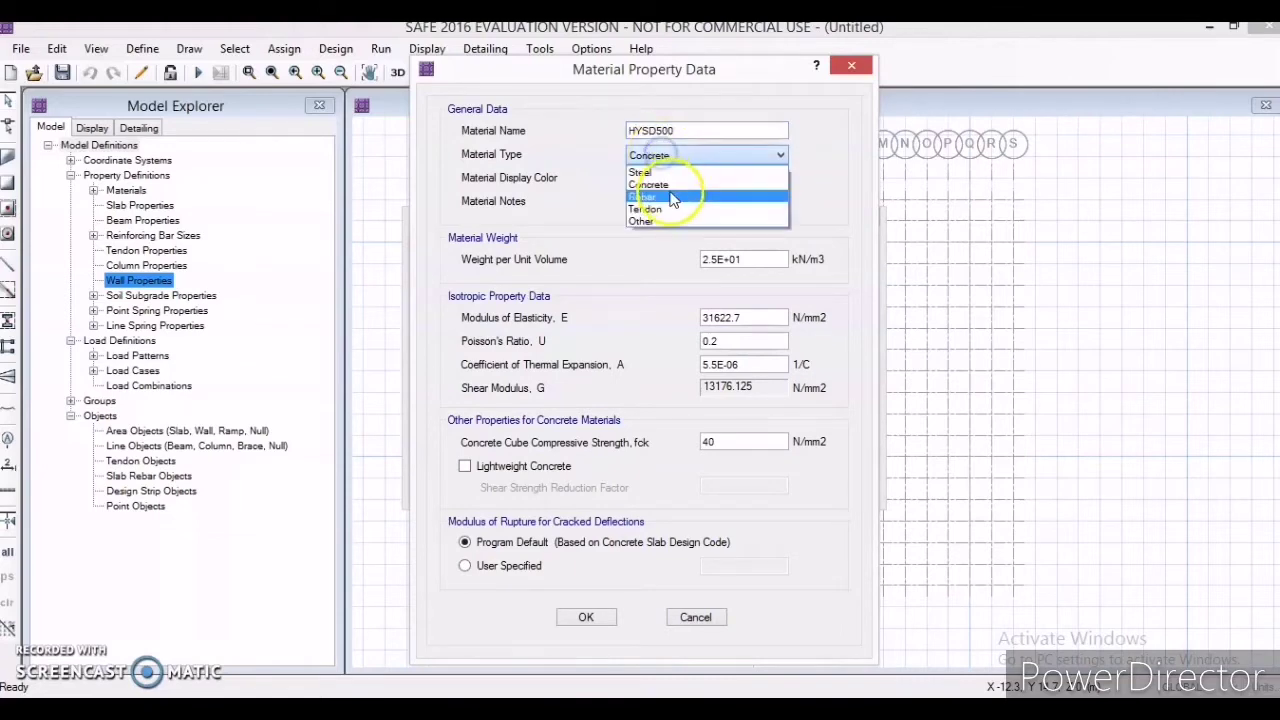
left_click(668, 199)
Set the HYSD500 rebar's weight per unit volume to 77 kN/m3 and its modulus of elasticity to 200000 N/mm2.
left_click_drag(771, 260, 530, 341)
type("77")
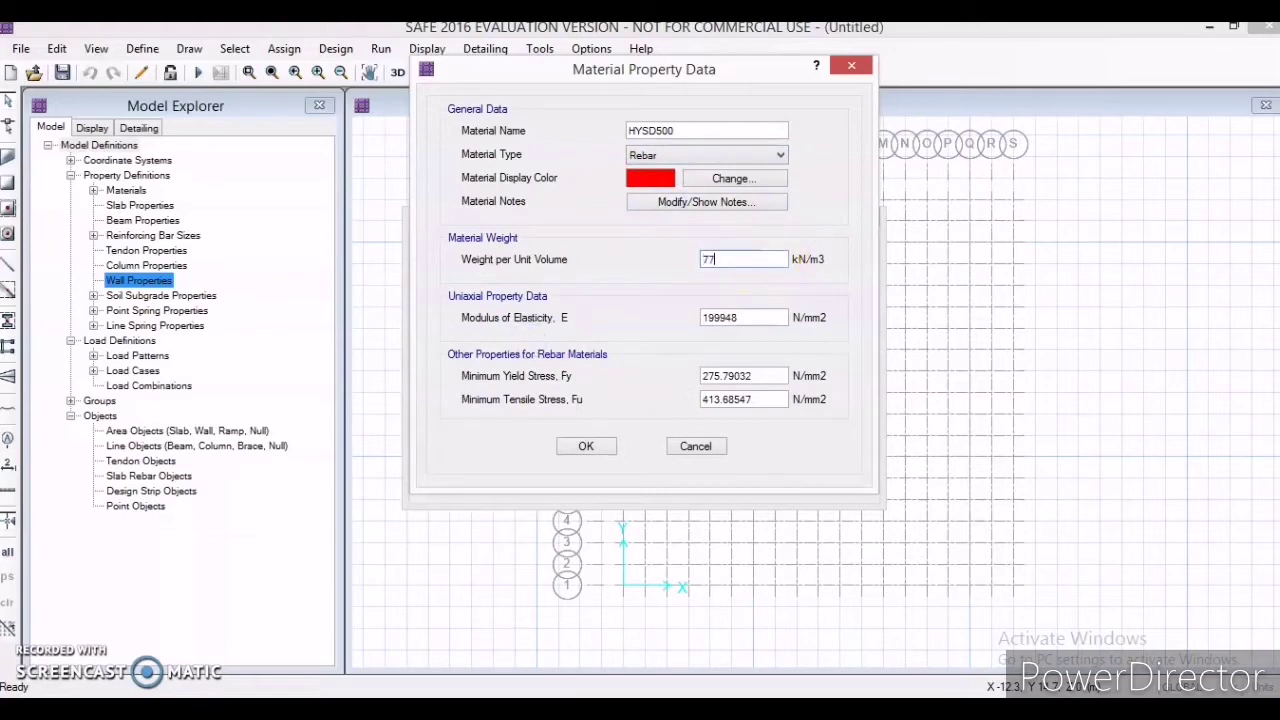
double_click(740, 318)
type("200000")
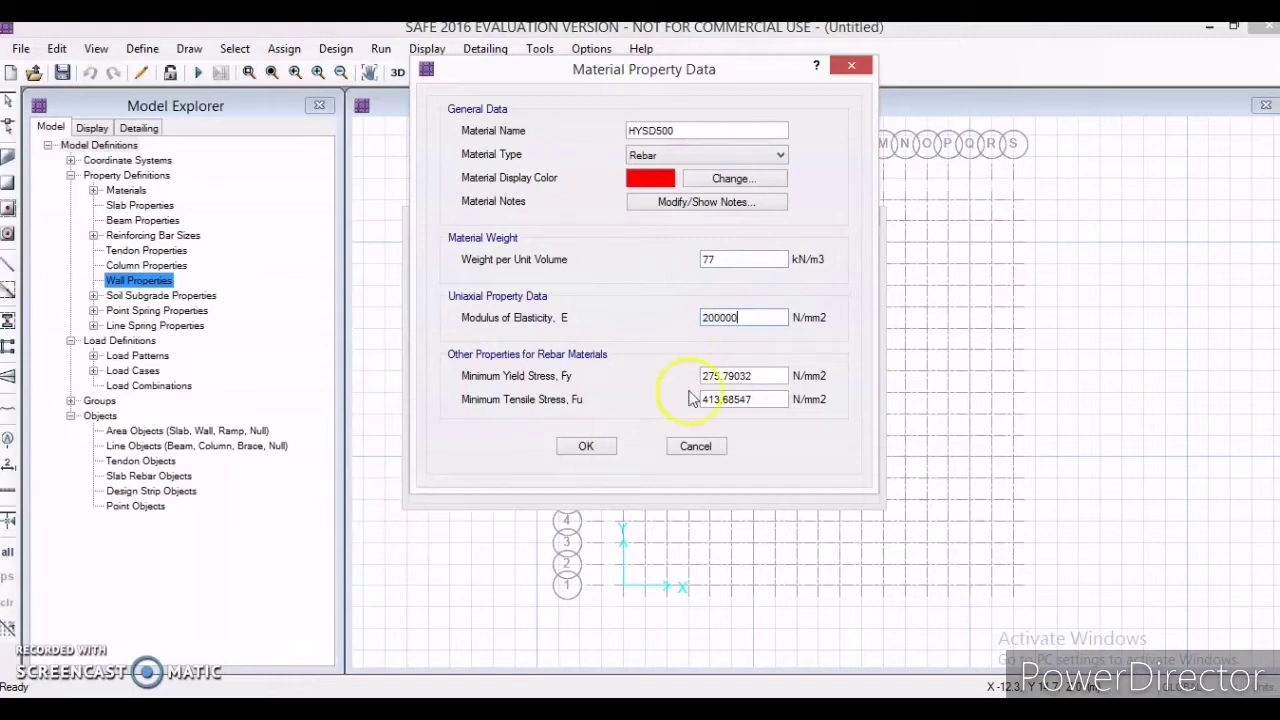
Set the HYSD500 rebar's minimum yield stress to 500 and minimum tensile stress to 545 N/mm2, and save the material definitions.
left_click(760, 376)
double_click(760, 376)
type("500")
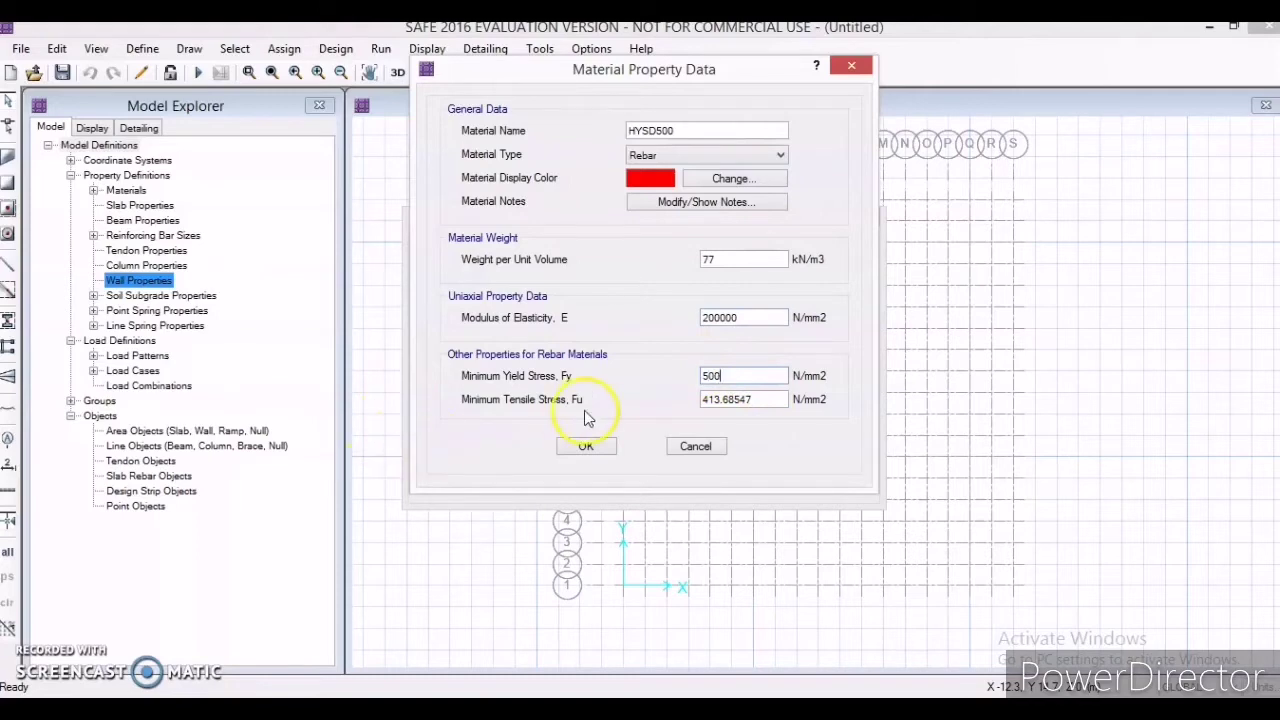
left_click(760, 399)
double_click(760, 399)
type("545")
left_click(573, 450)
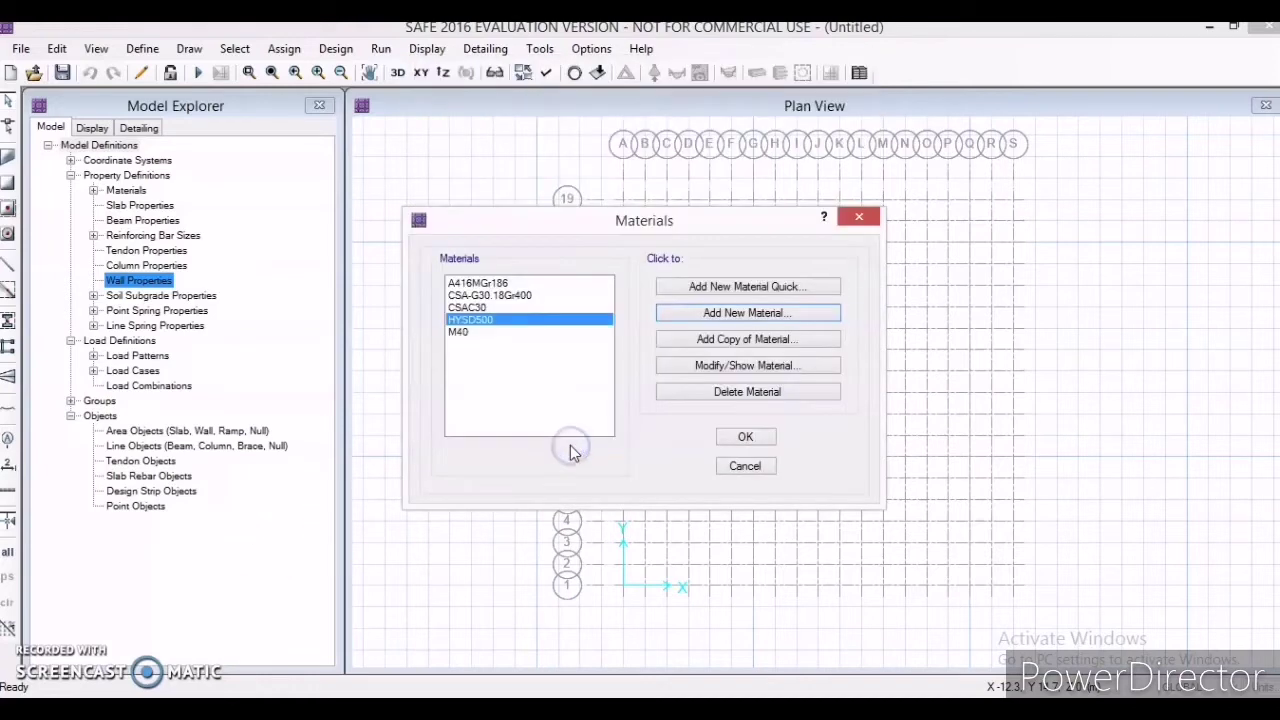
left_click(746, 440)
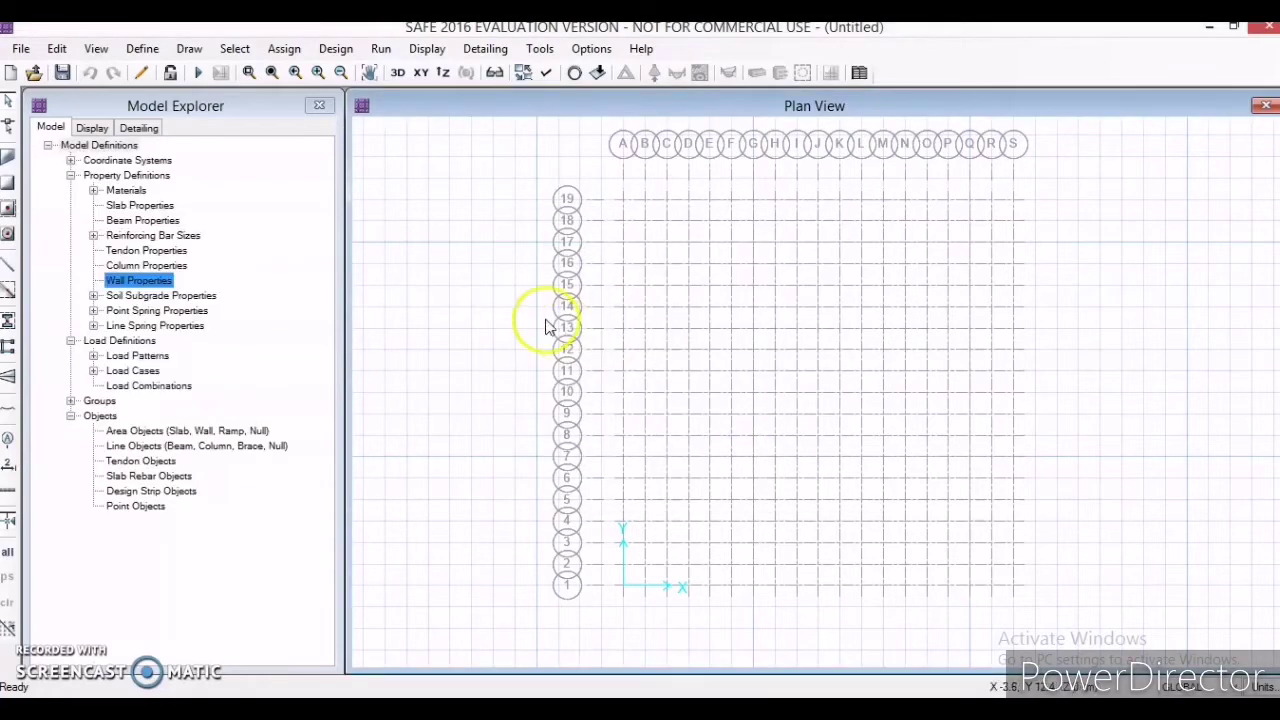
Add a new slab property named FOOTING and assign M40 as its slab material.
left_click(140, 48)
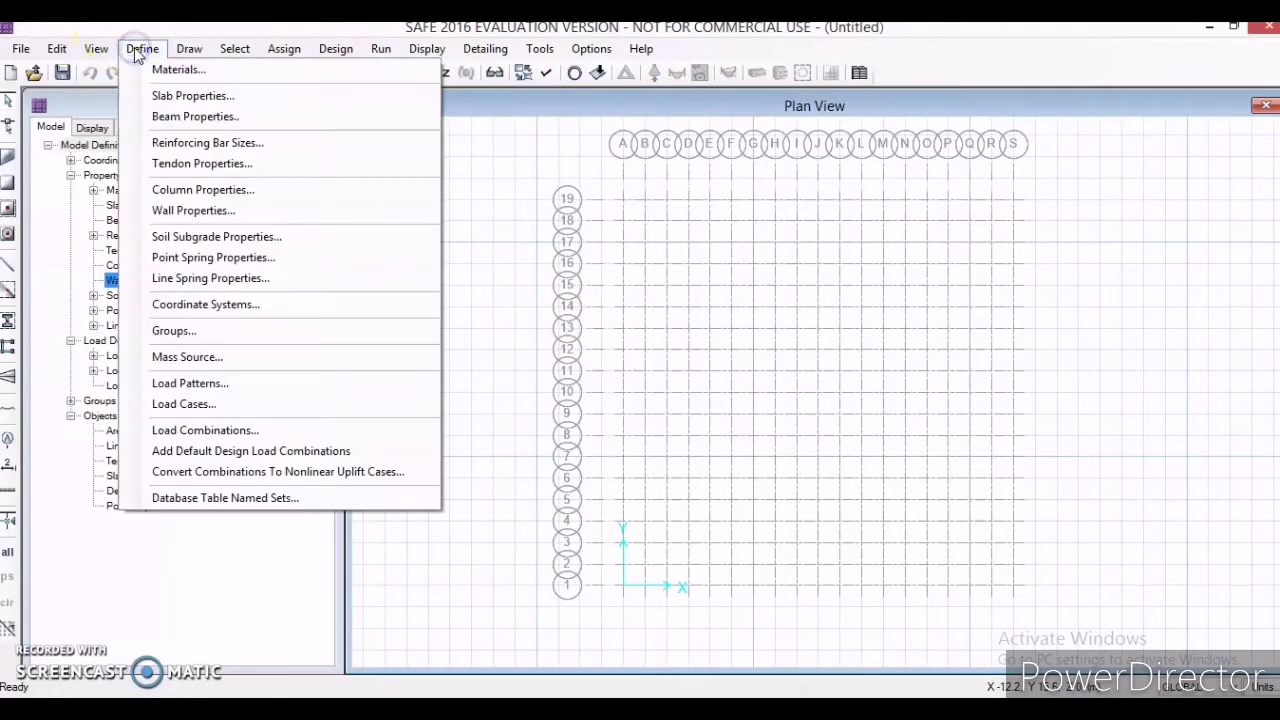
left_click(182, 96)
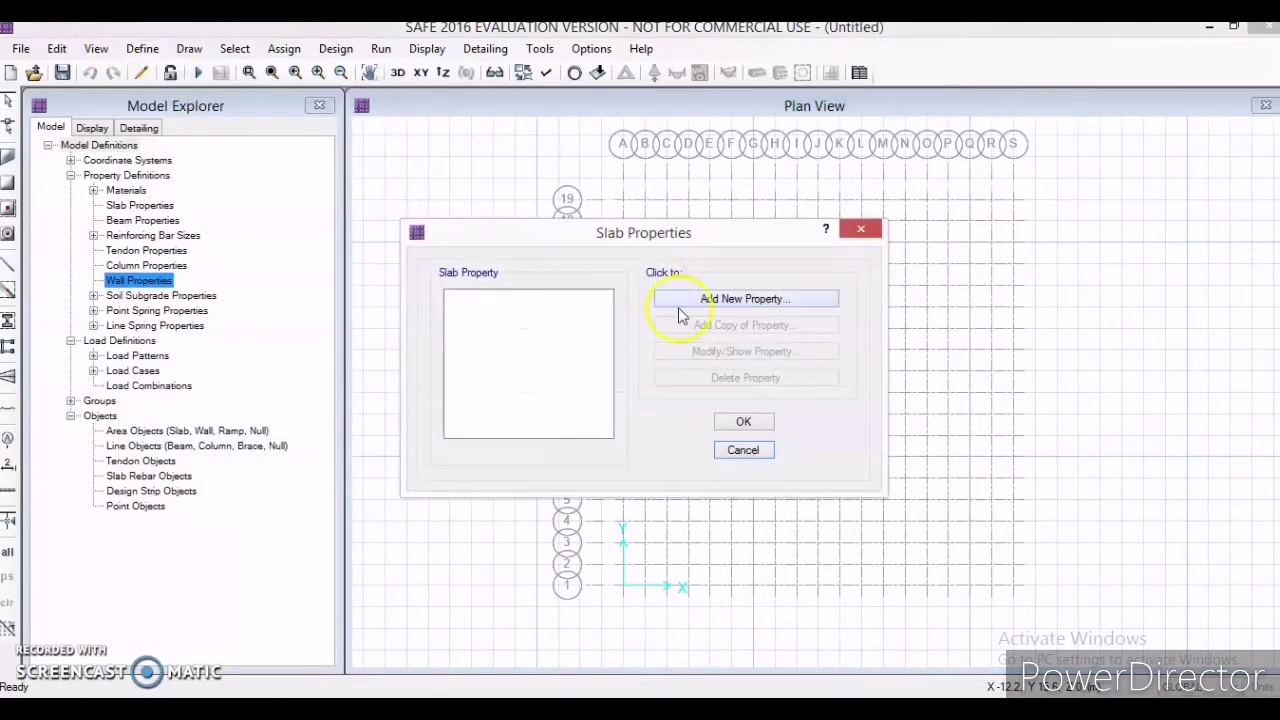
left_click(709, 301)
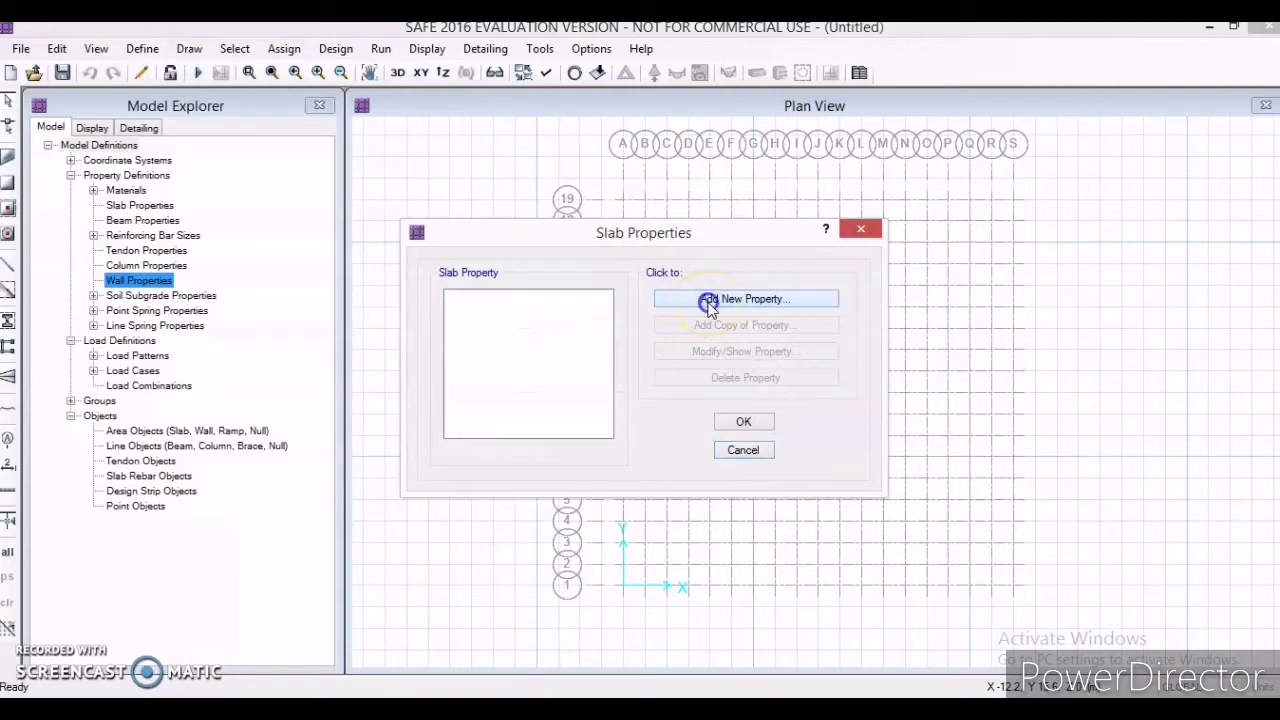
left_click_drag(709, 196, 586, 220)
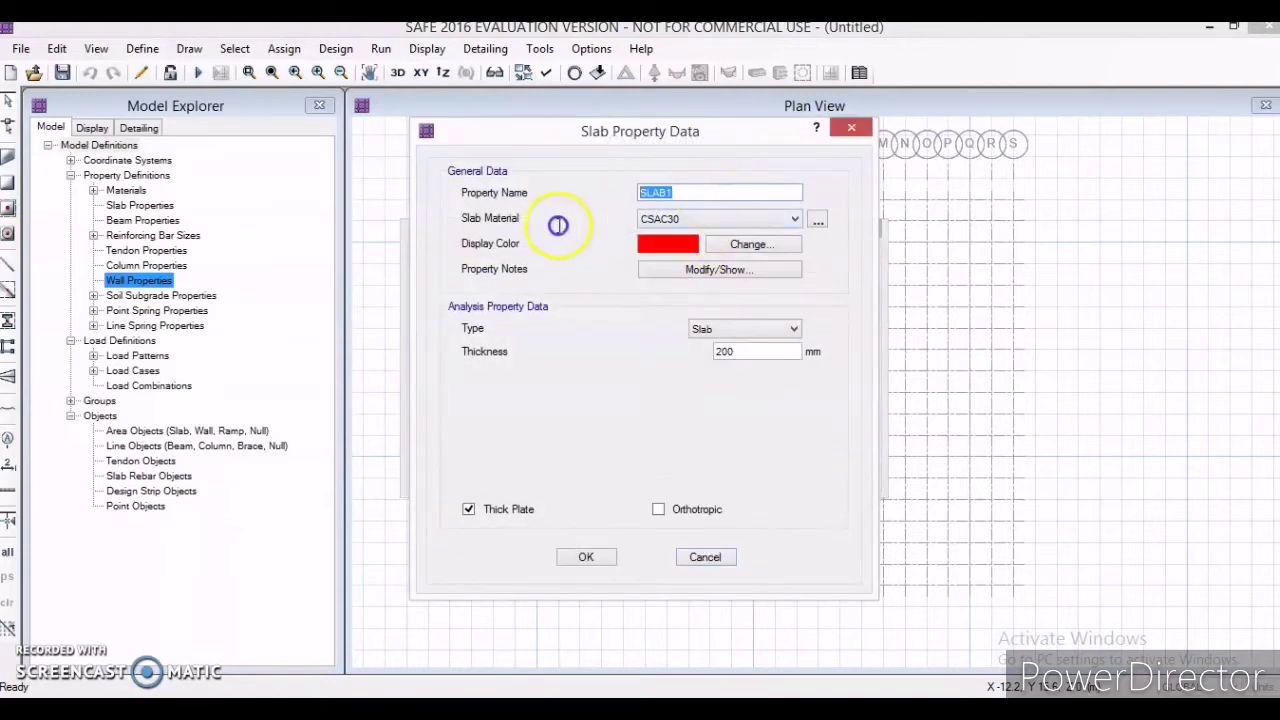
key("BackSpace")
type("FOOTING")
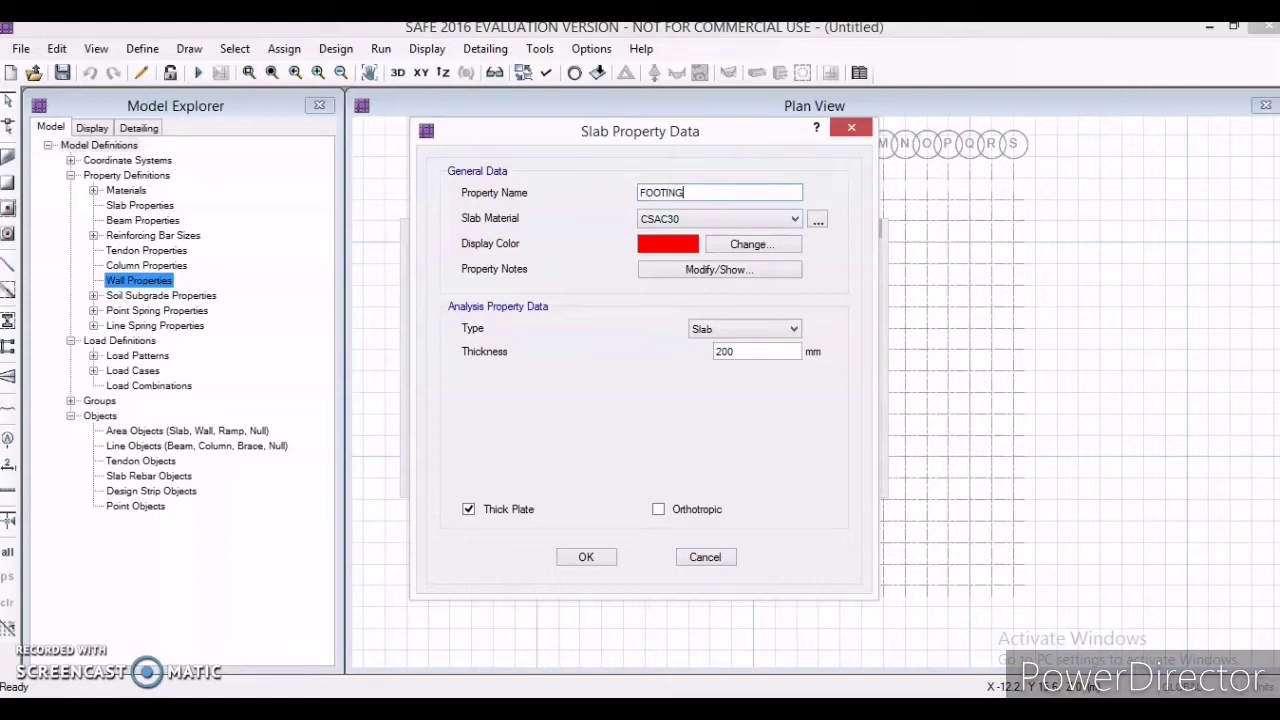
left_click(680, 222)
left_click(683, 273)
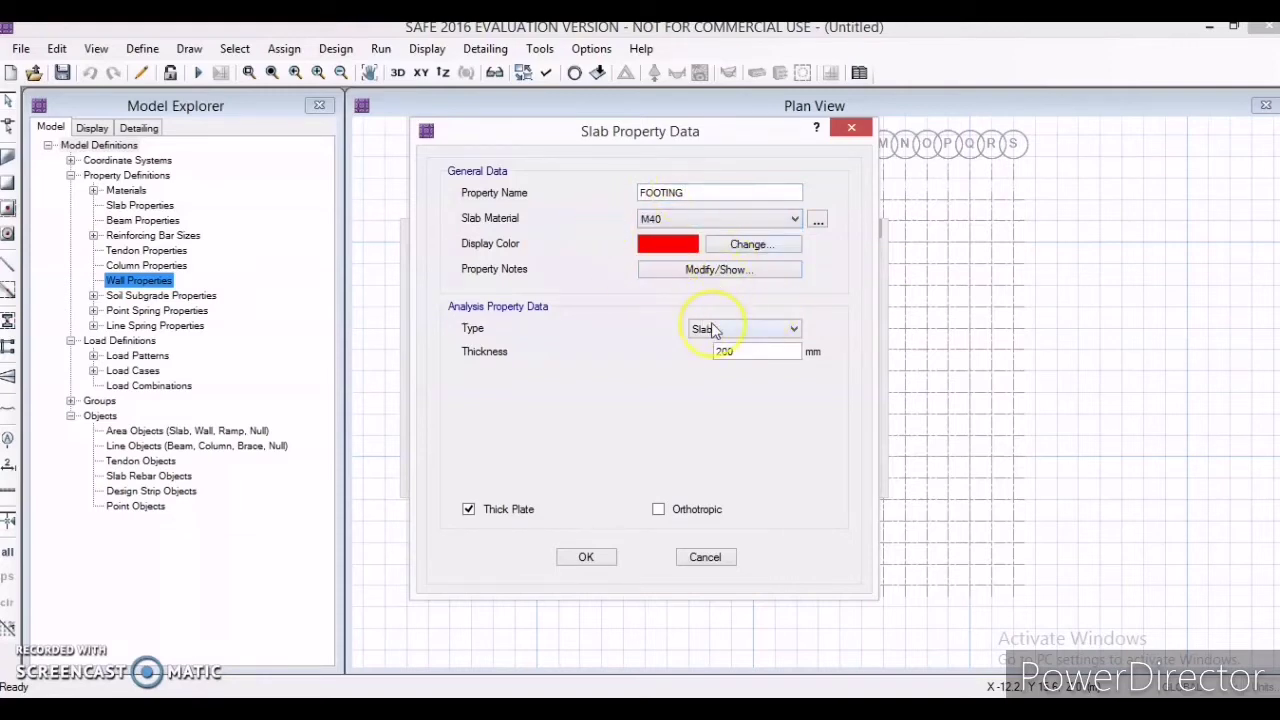
Set the FOOTING slab property's type to Footing and save the slab property definitions.
left_click(748, 335)
left_click(726, 424)
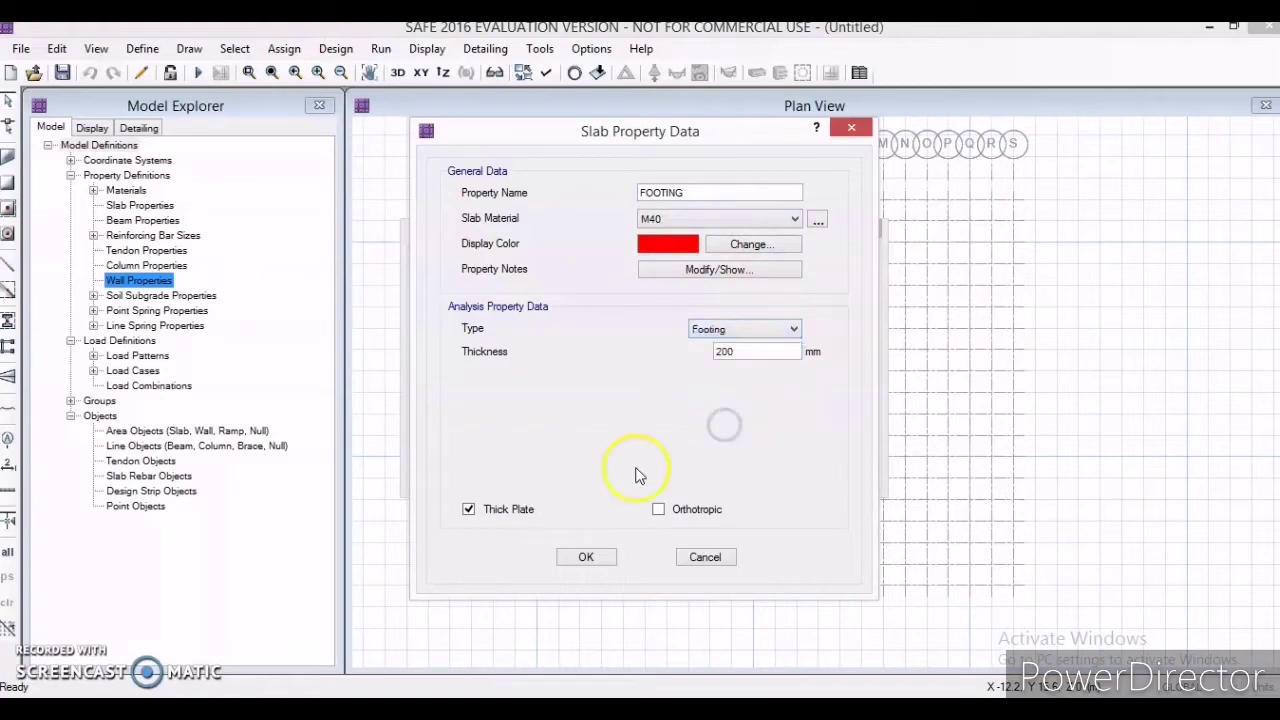
left_click(588, 557)
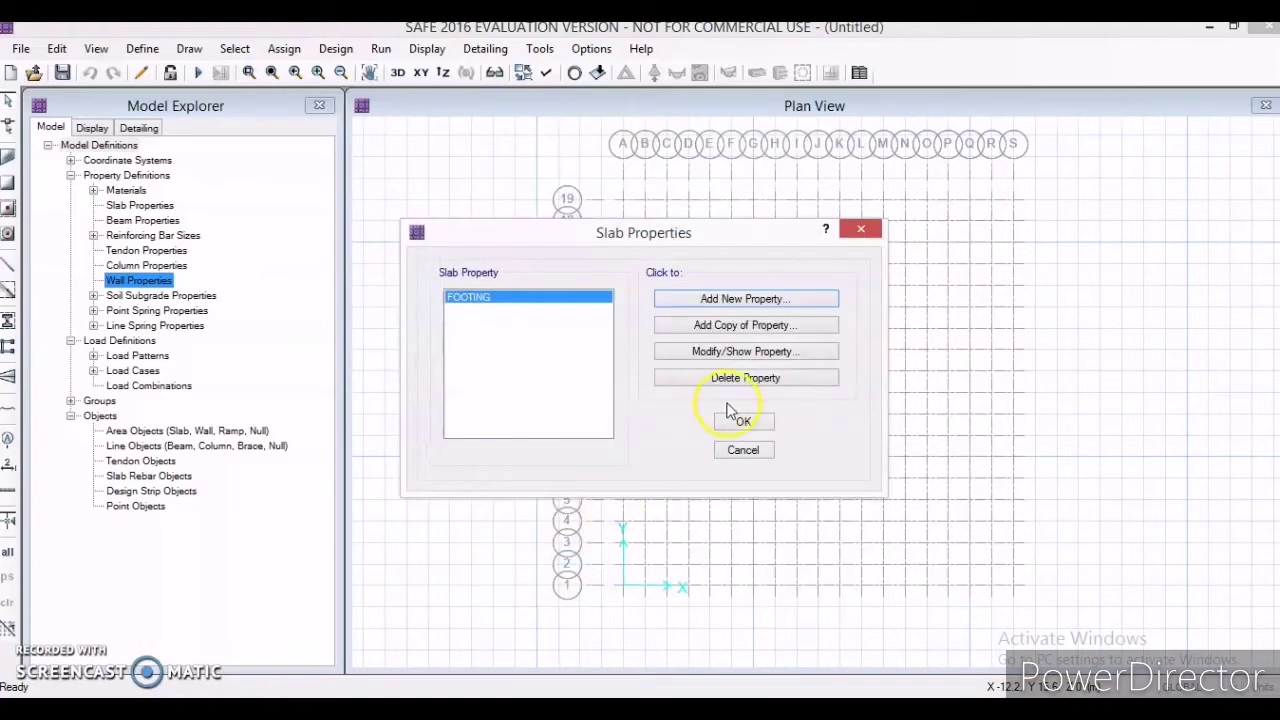
left_click(749, 422)
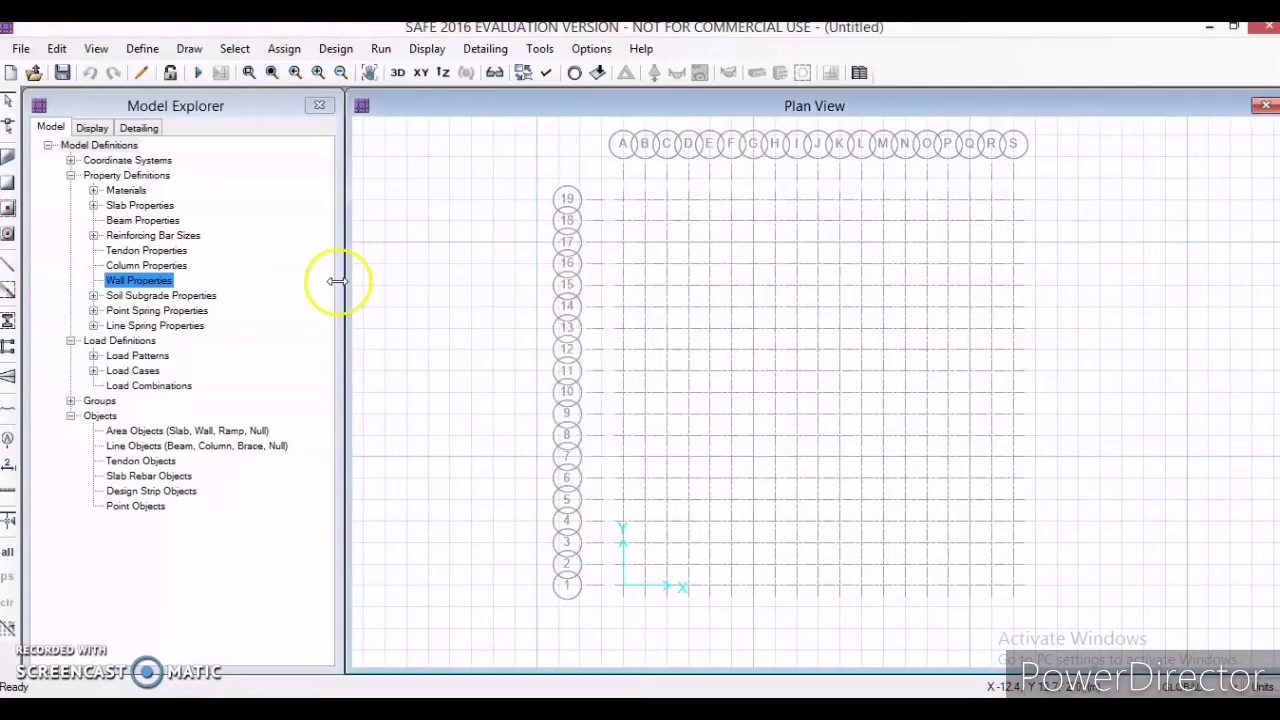
Add a new rectangular column property measuring 500 by 500 mm with M40 as its material.
left_click(146, 57)
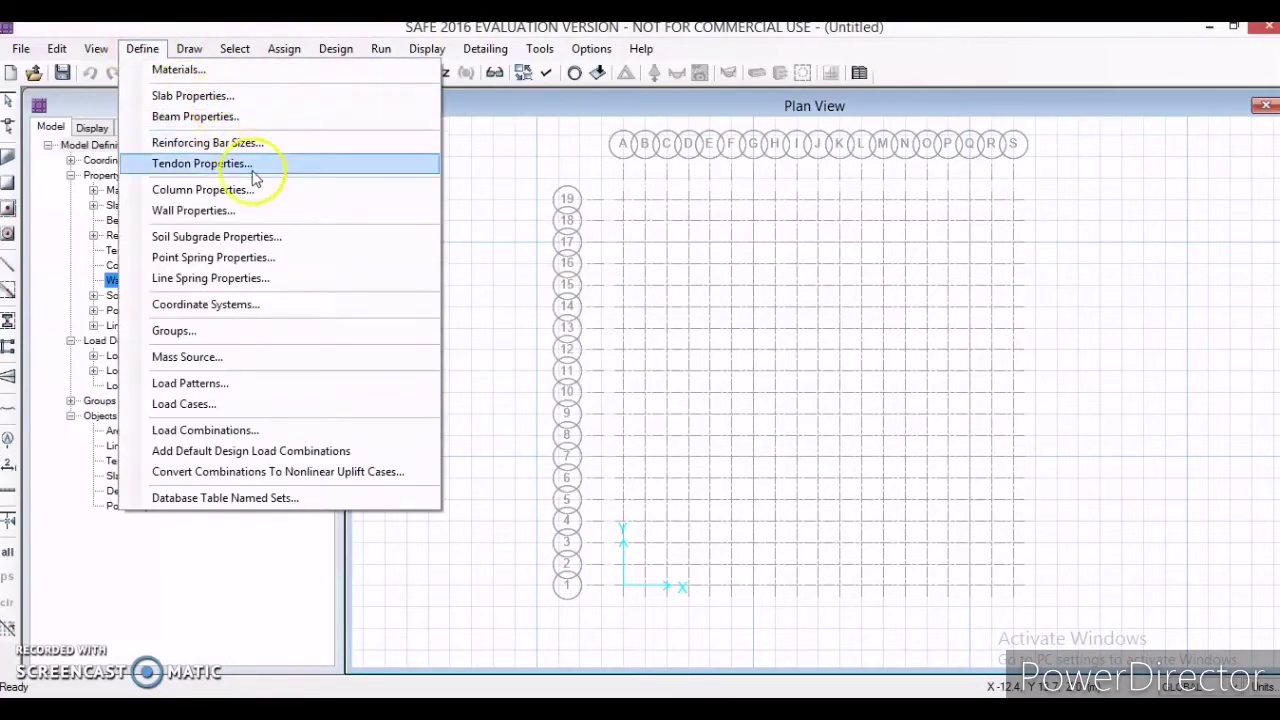
left_click(255, 189)
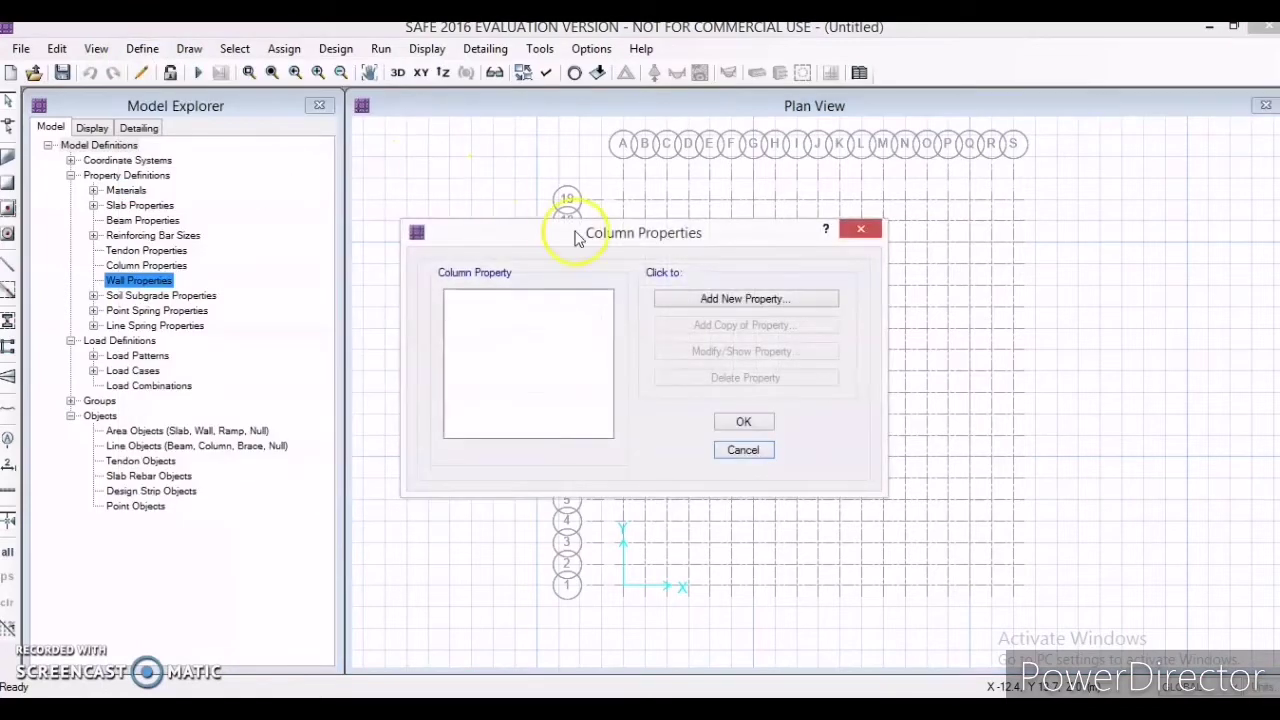
left_click(735, 300)
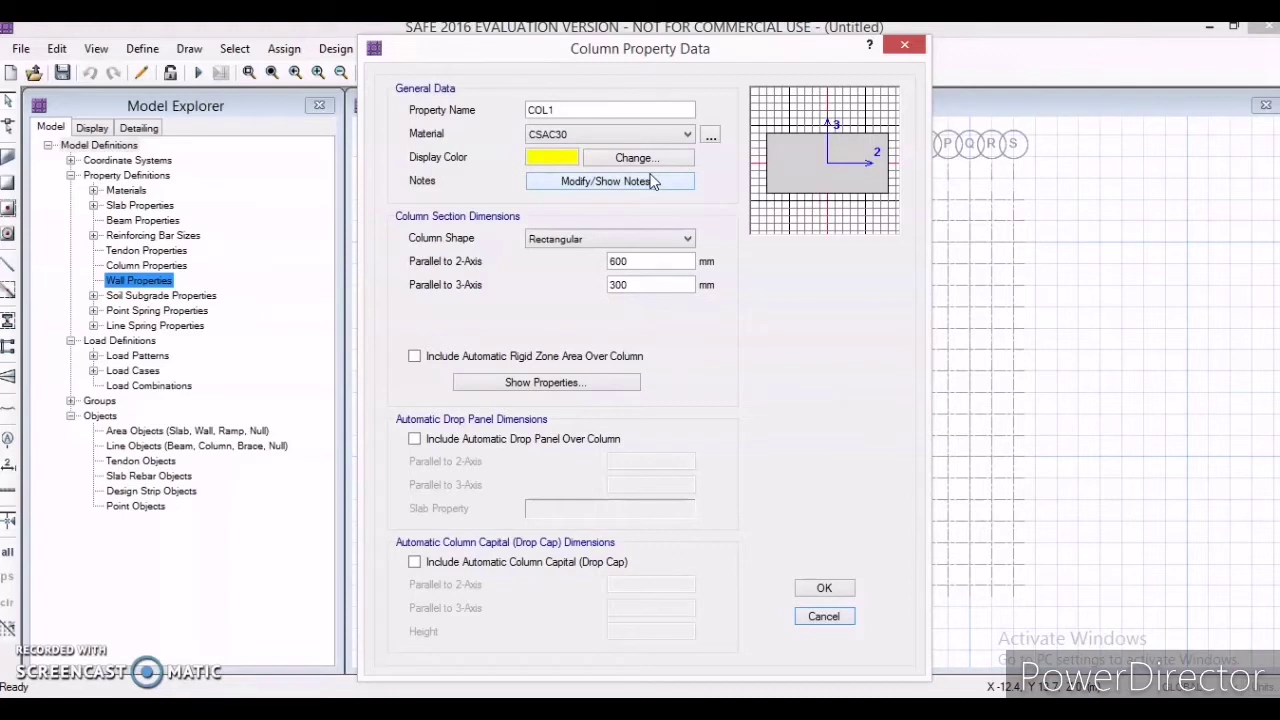
double_click(634, 261)
type("5")
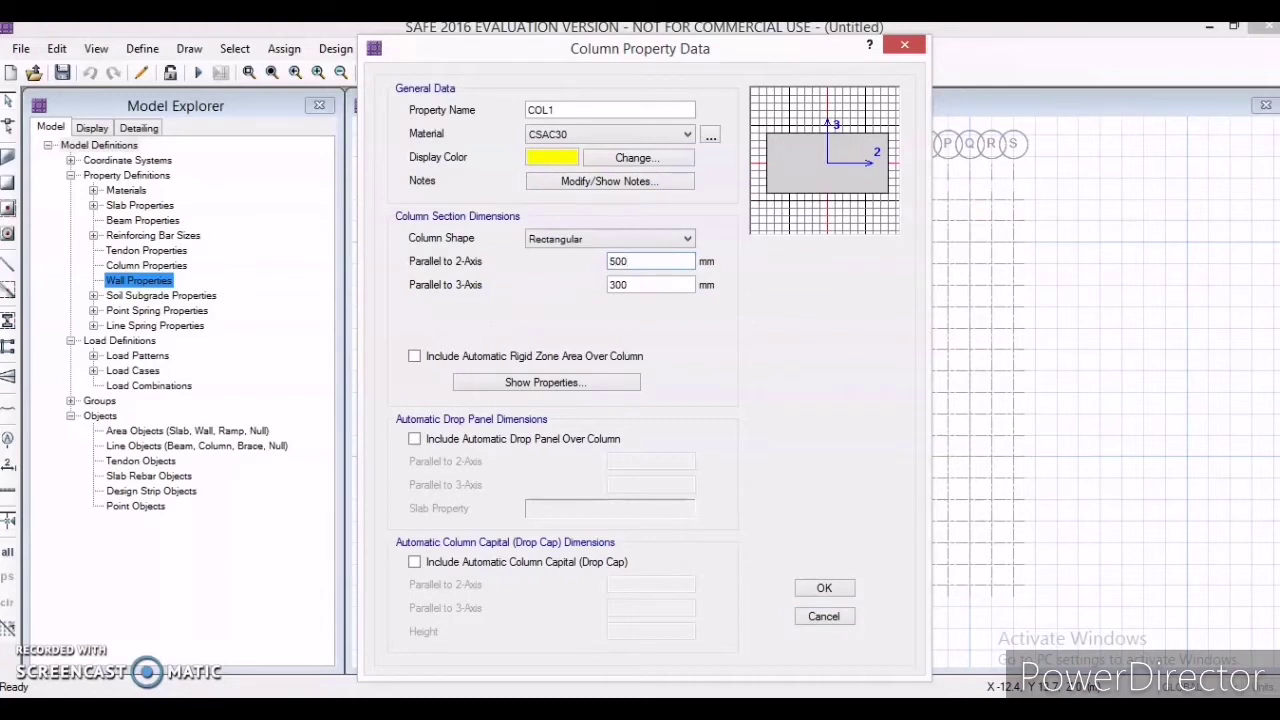
double_click(615, 285)
type("50")
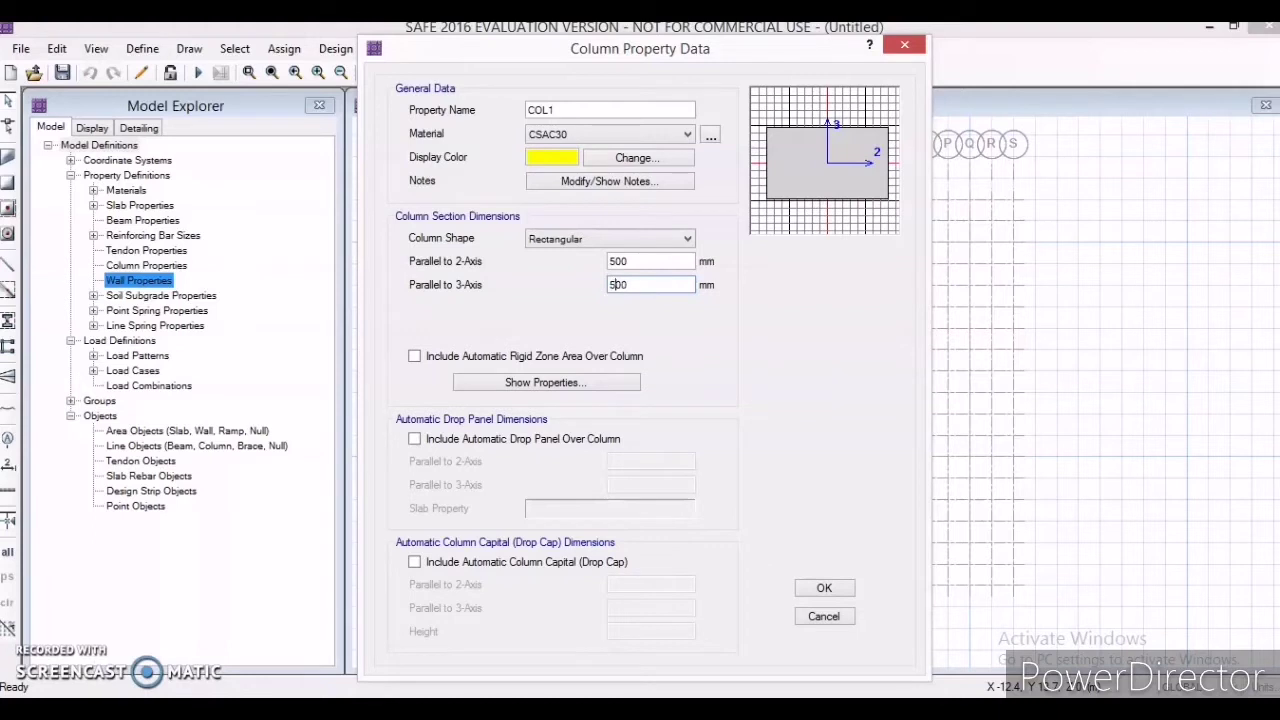
left_click(605, 134)
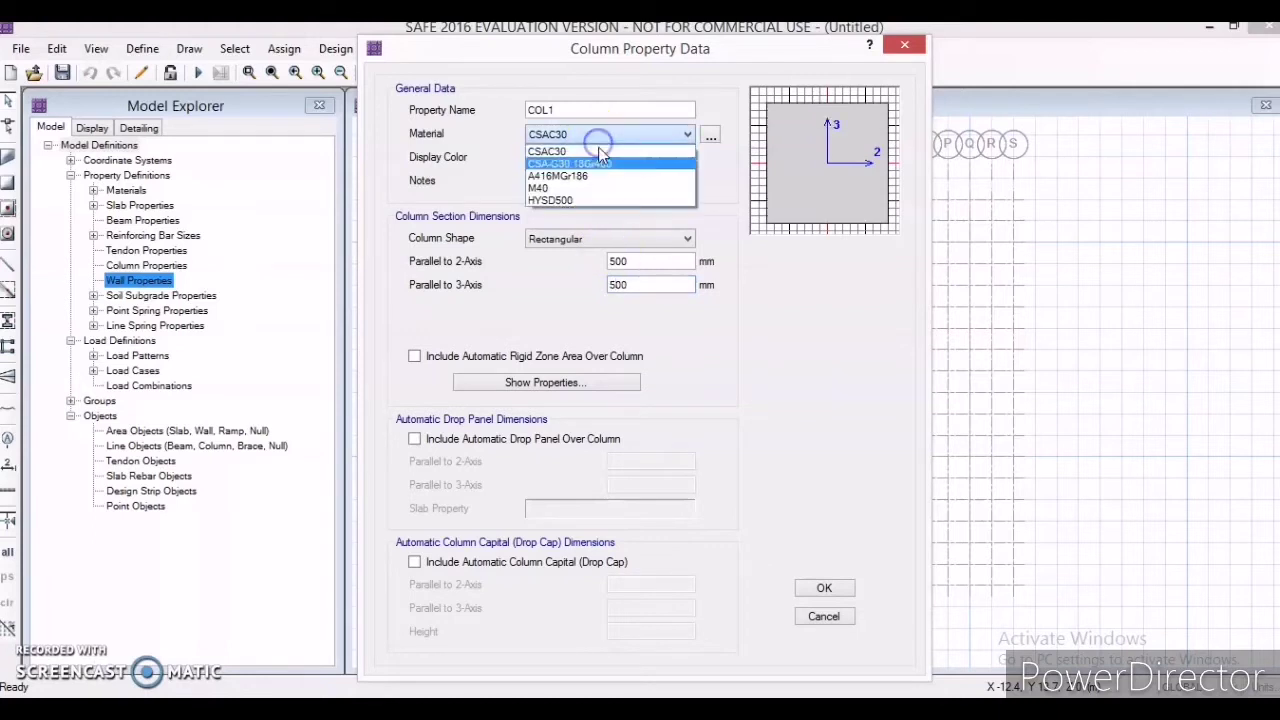
left_click(603, 188)
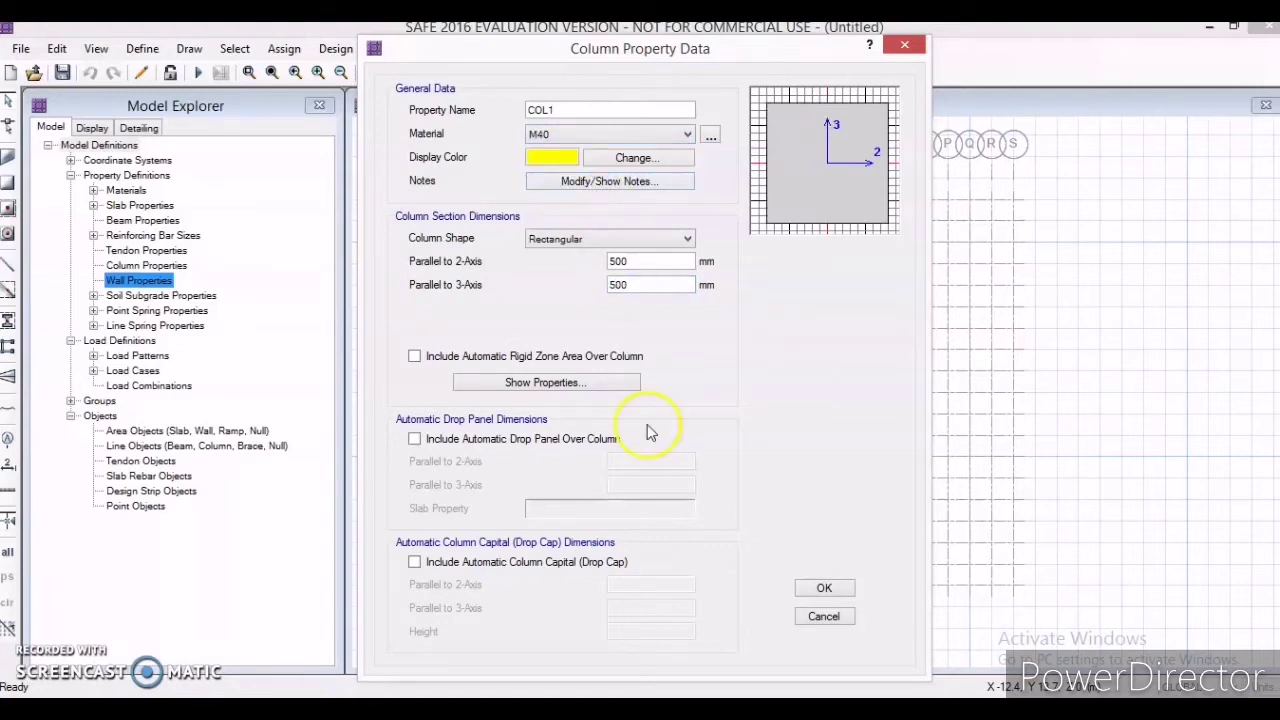
left_click(822, 588)
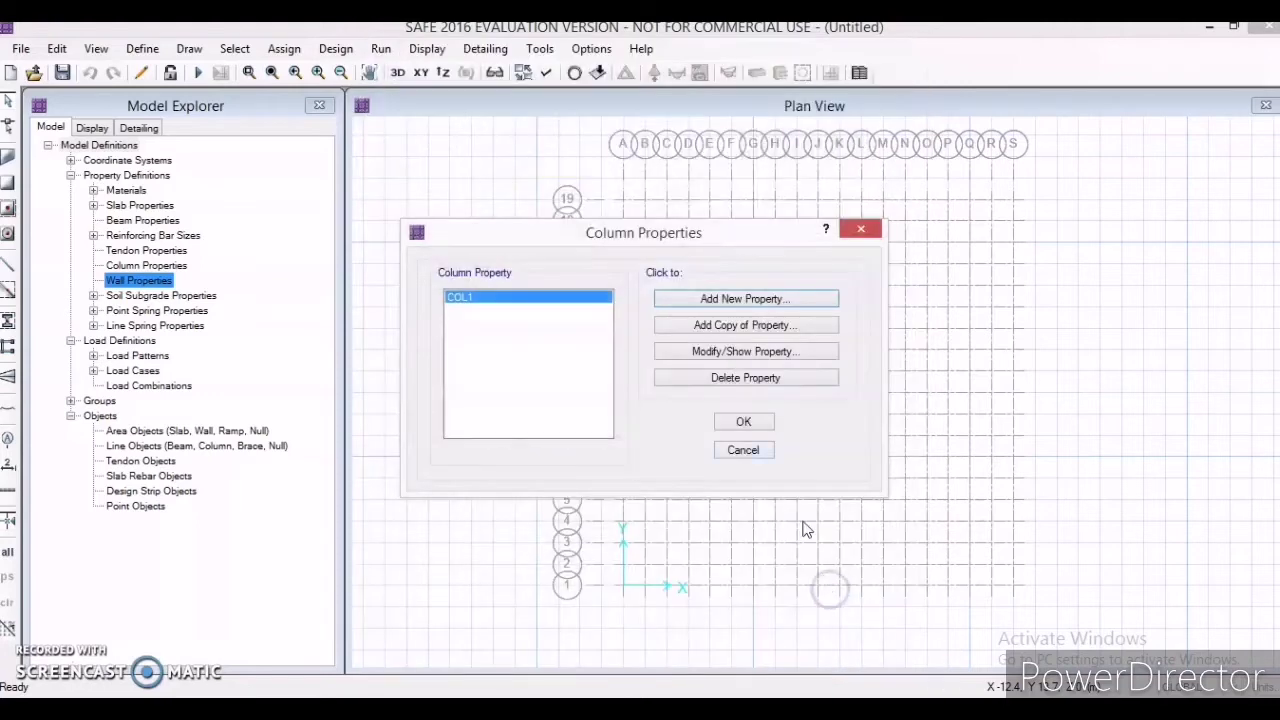
Add a second column property in M40 with its 3-axis dimension set to 600 mm, and save the column definitions.
left_click(743, 301)
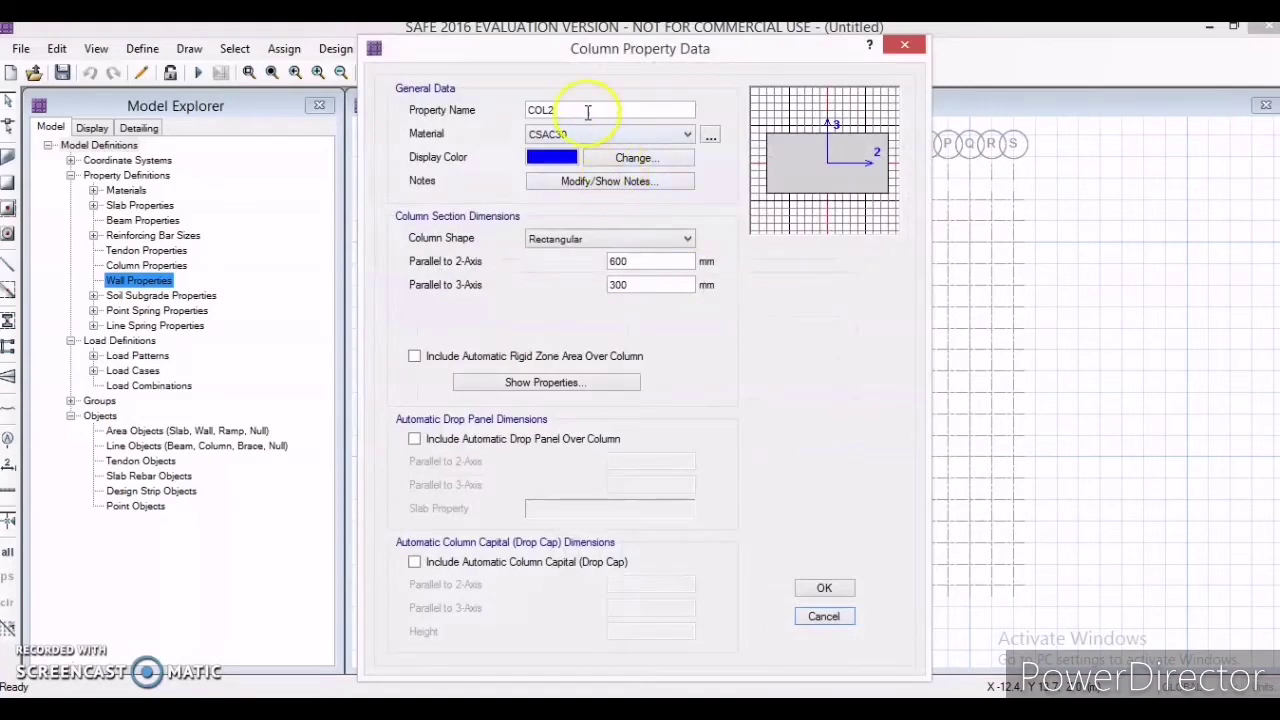
left_click(595, 134)
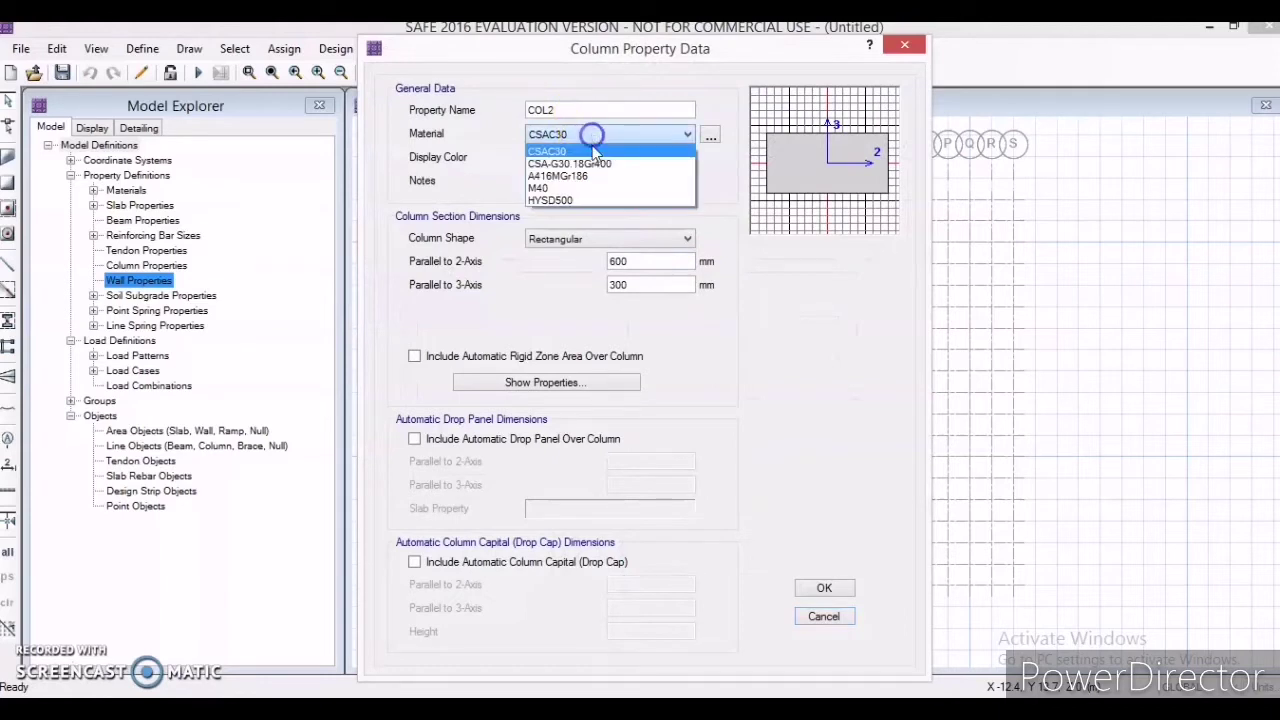
left_click(590, 189)
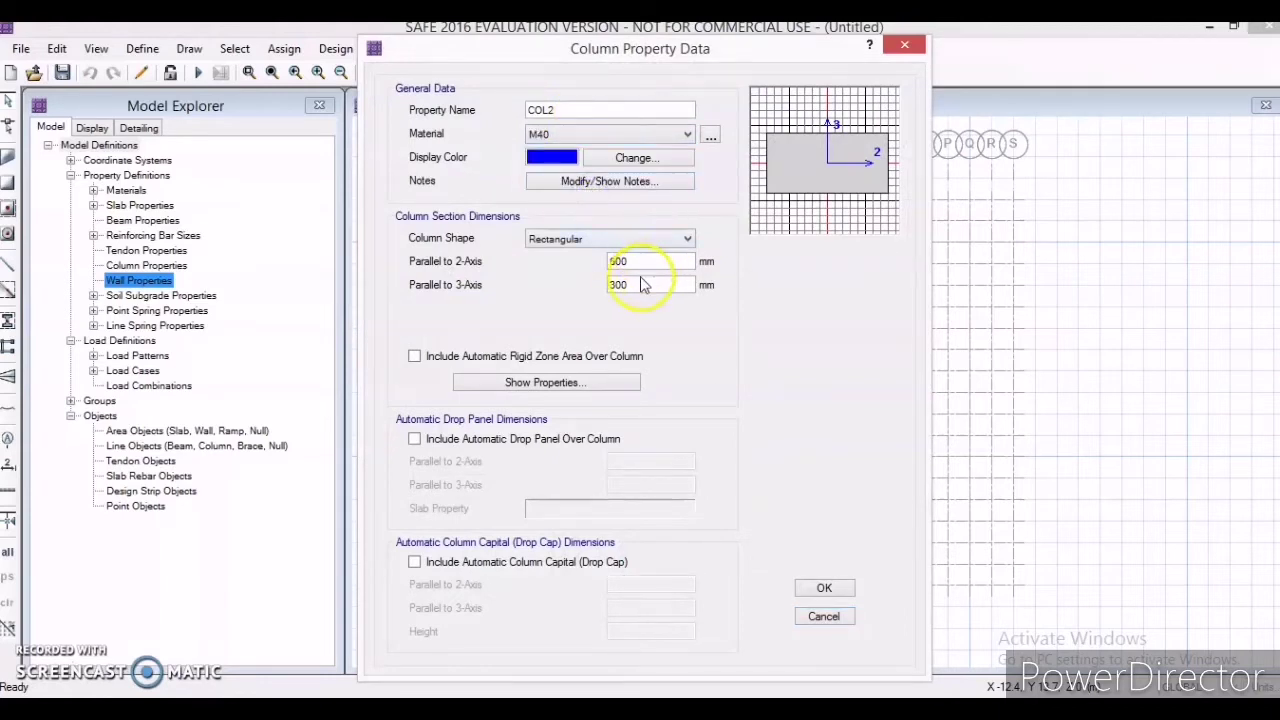
key("BackSpace")
type("6")
left_click(841, 594)
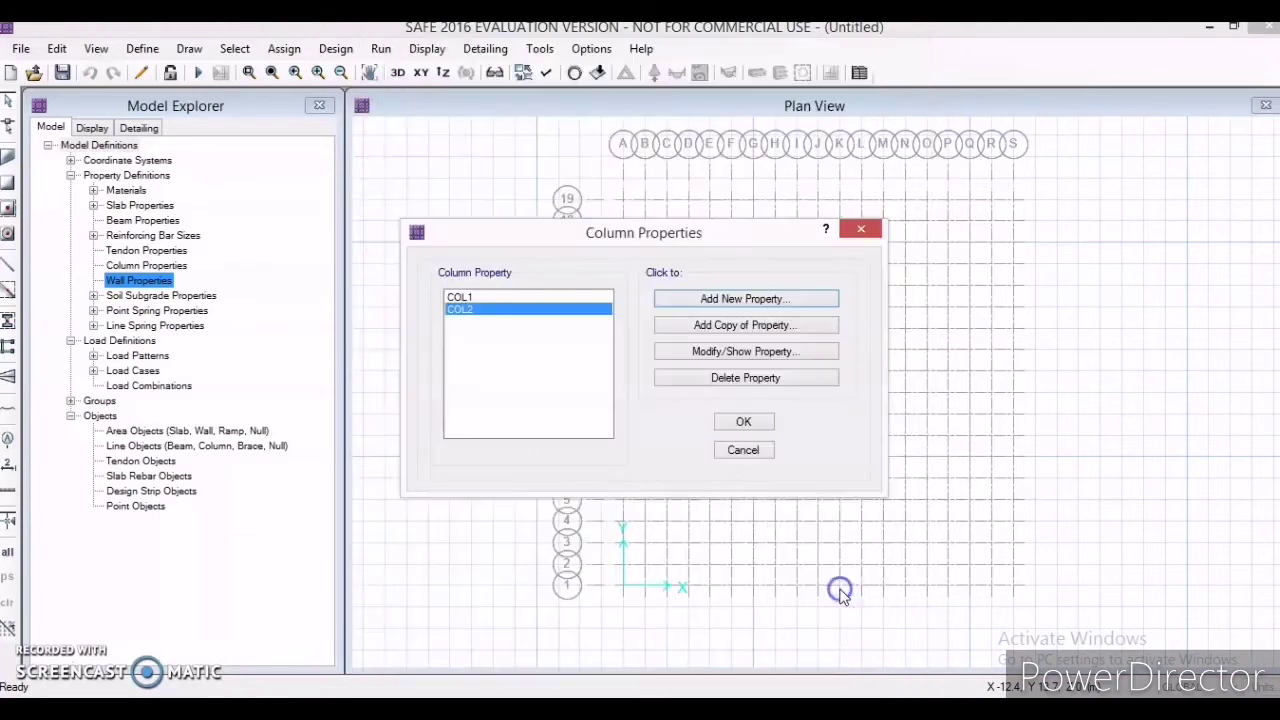
left_click(748, 424)
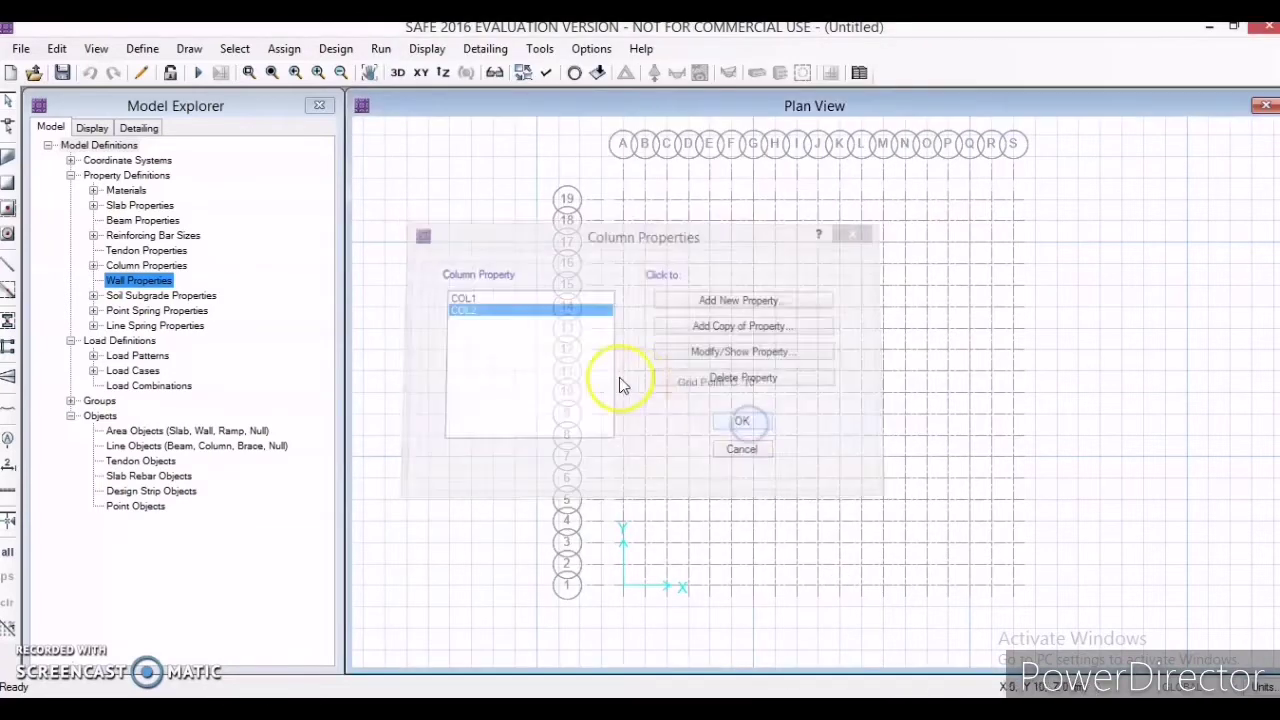
Set the subgrade modulus of the existing soil subgrade property to 3E+04 kN/m3 and save the soil definitions.
left_click(143, 50)
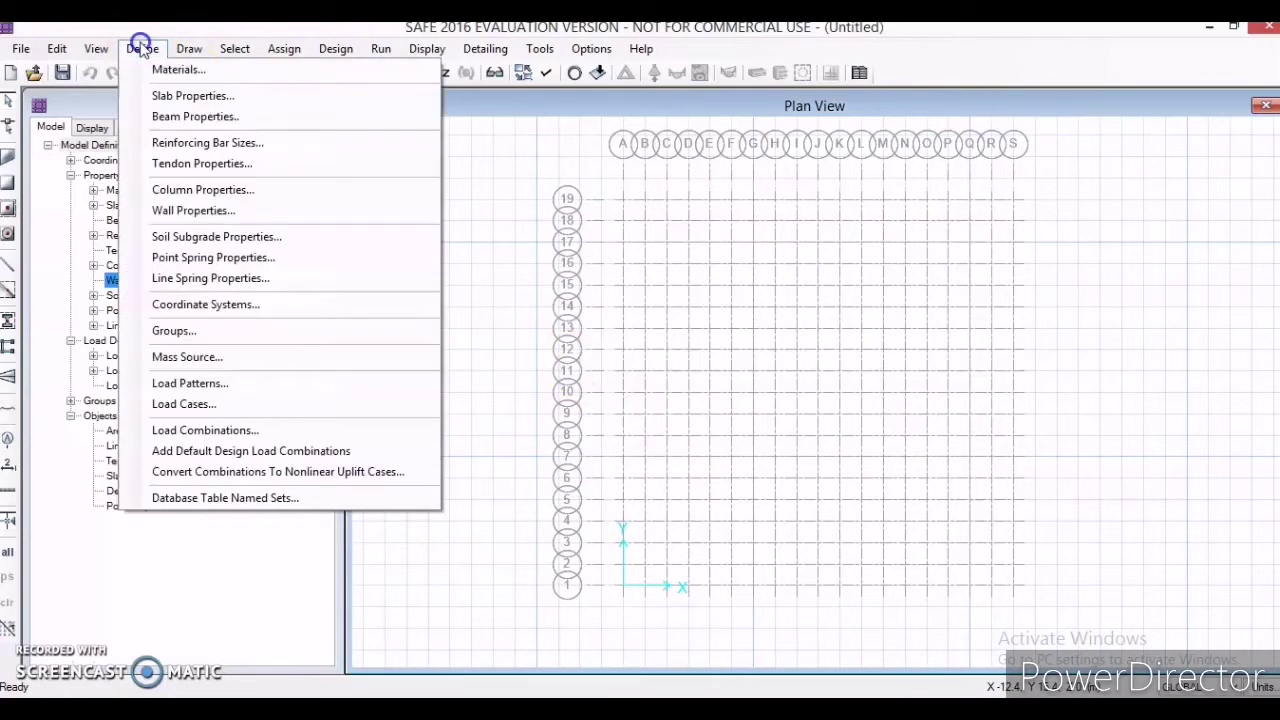
left_click(248, 237)
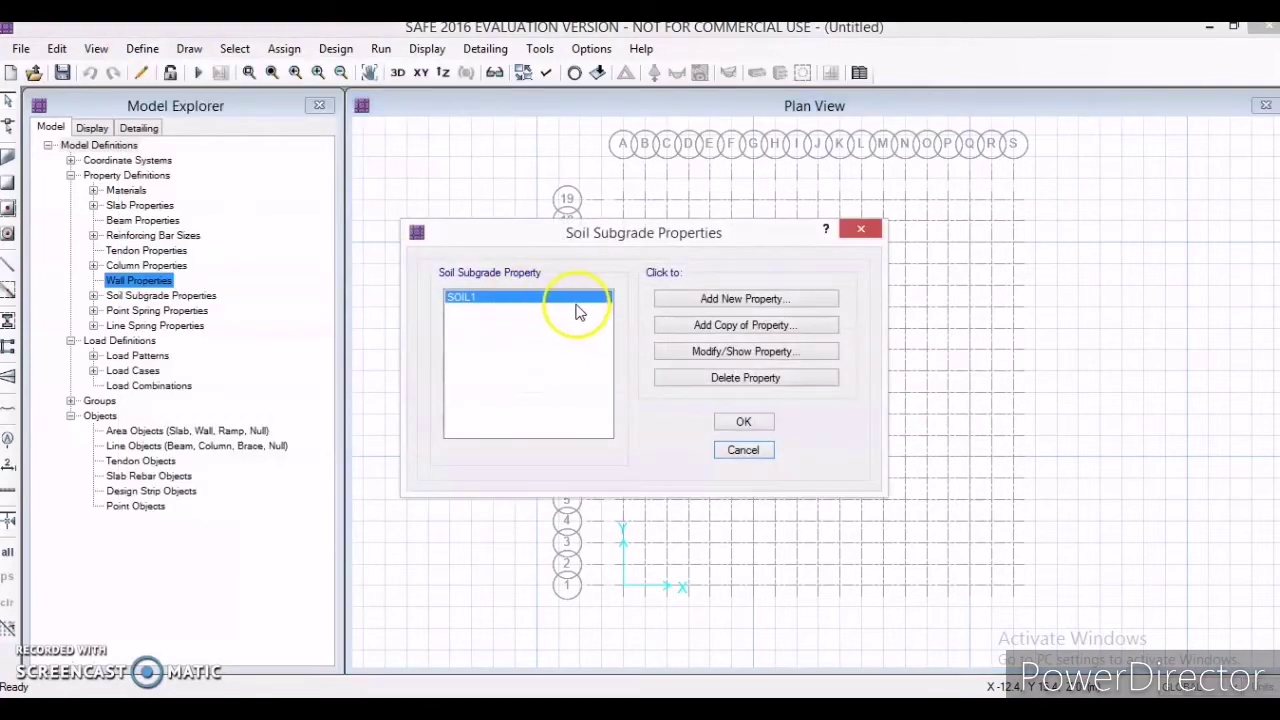
left_click(756, 356)
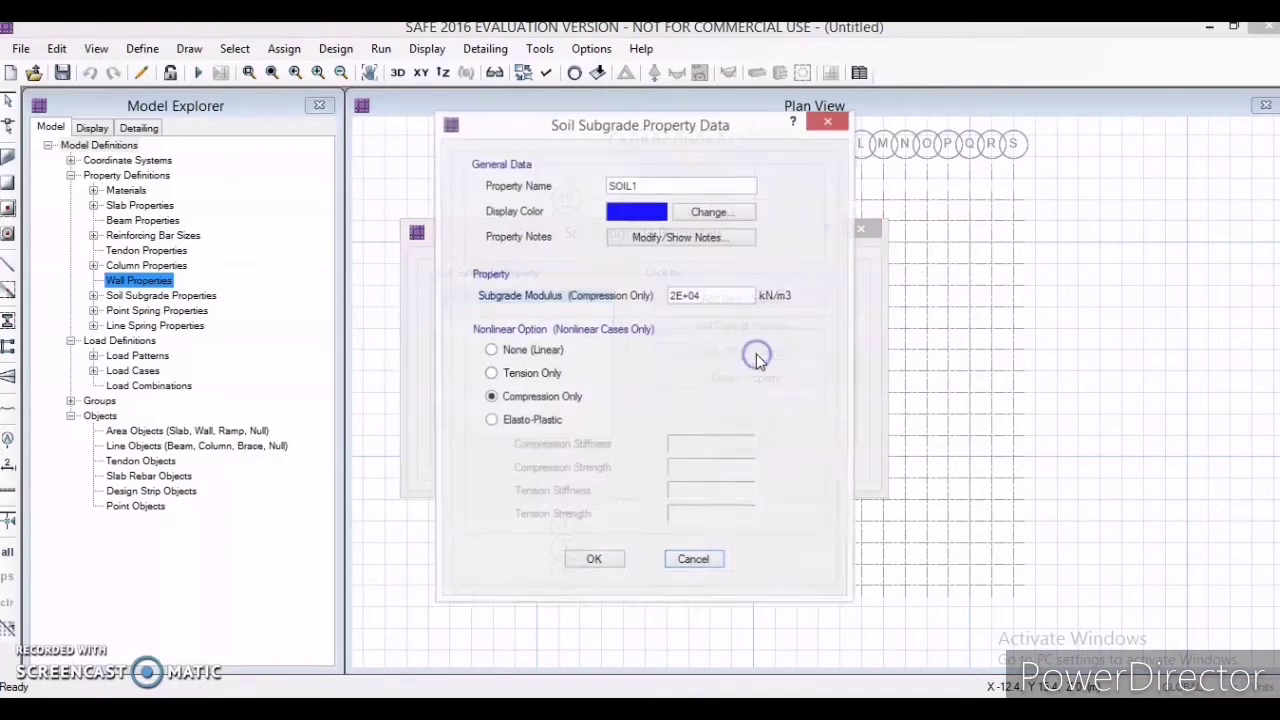
left_click(676, 295)
key("BackSpace")
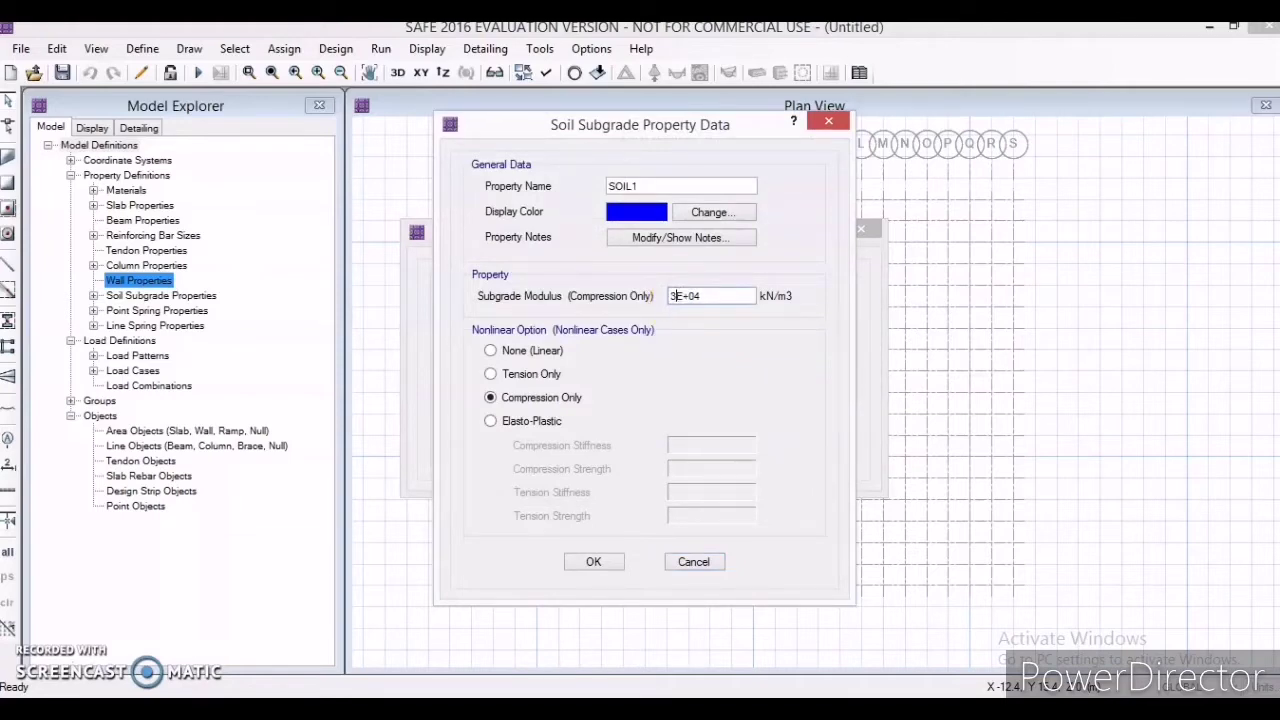
left_click(593, 563)
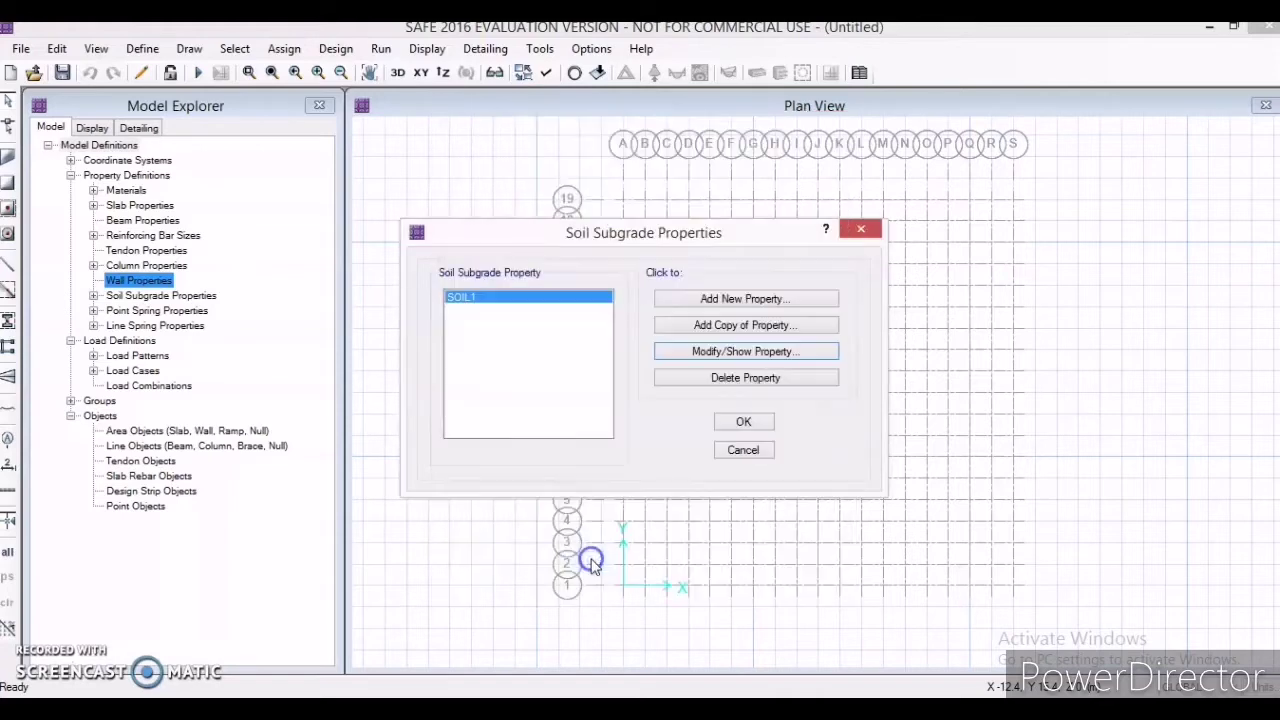
left_click(745, 422)
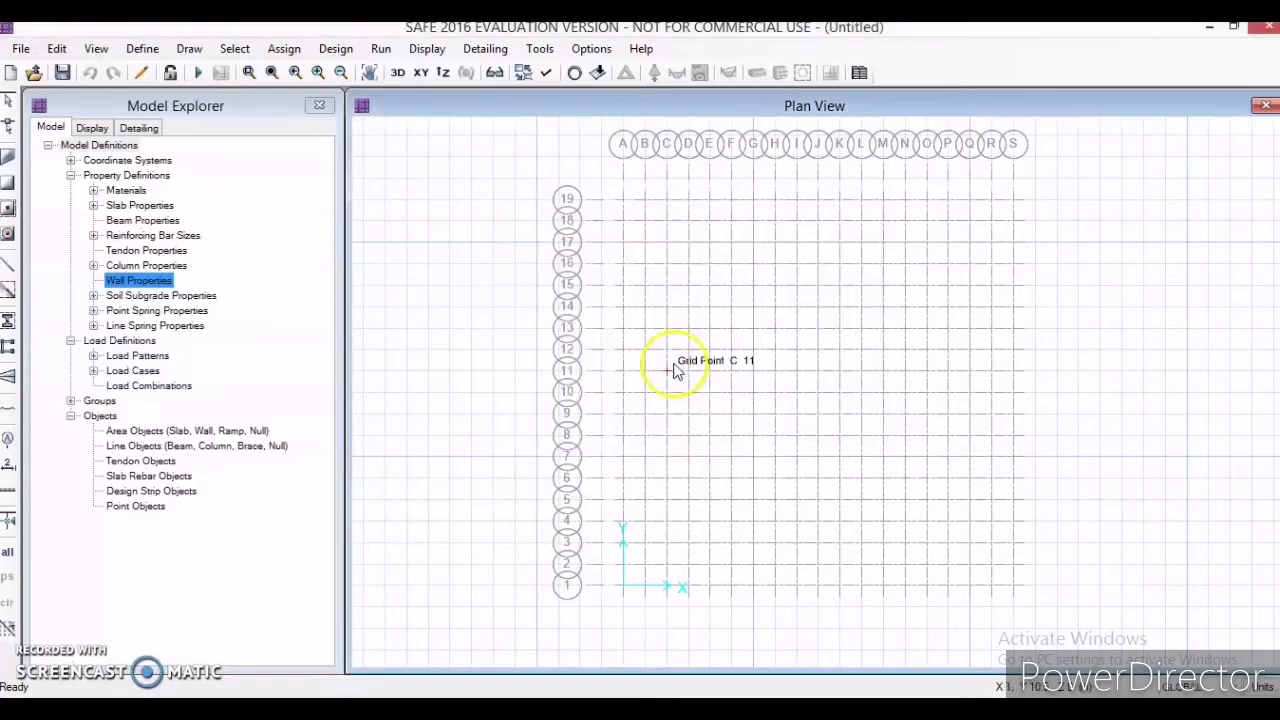
Review the defined load patterns and load cases for dead and live load.
left_click(143, 52)
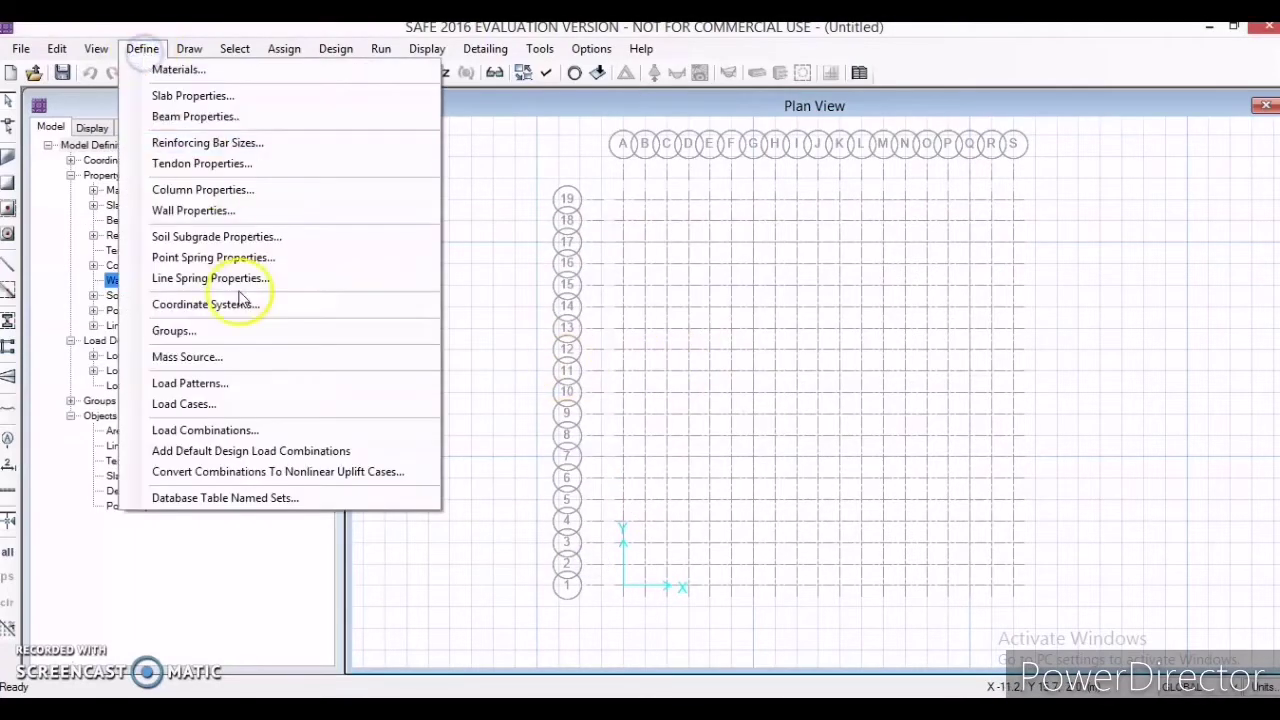
left_click(190, 383)
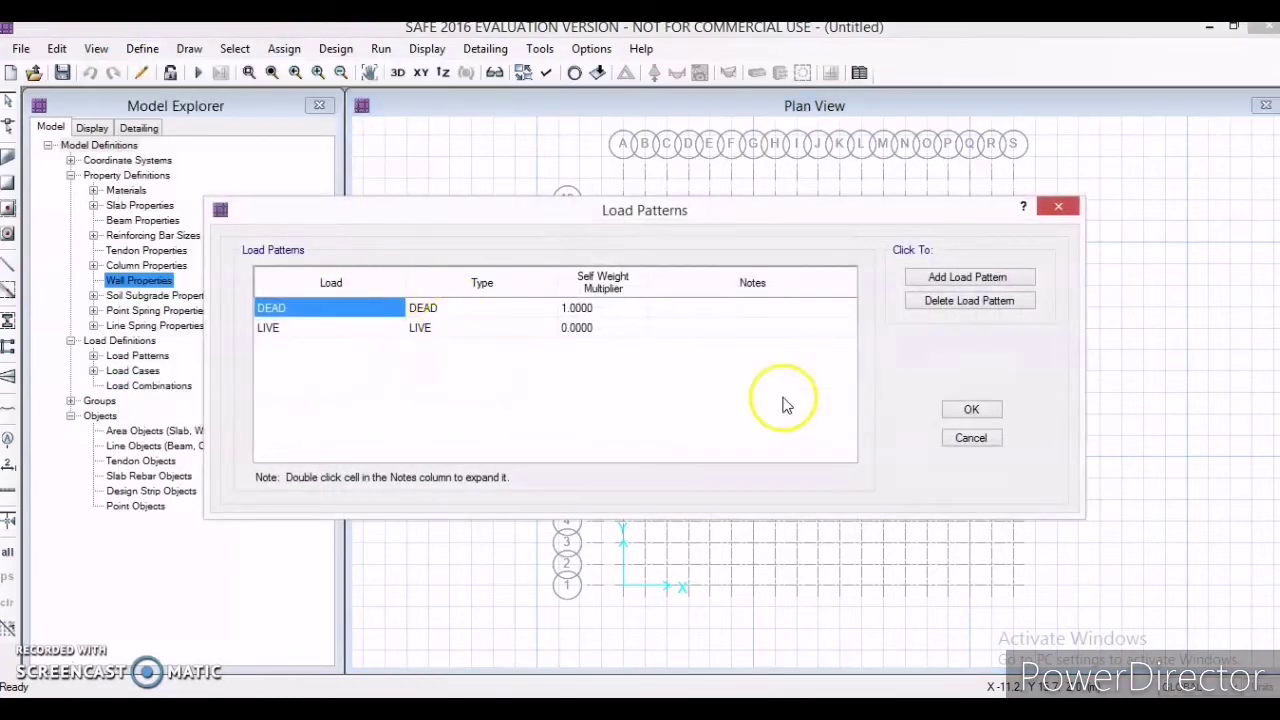
left_click(971, 409)
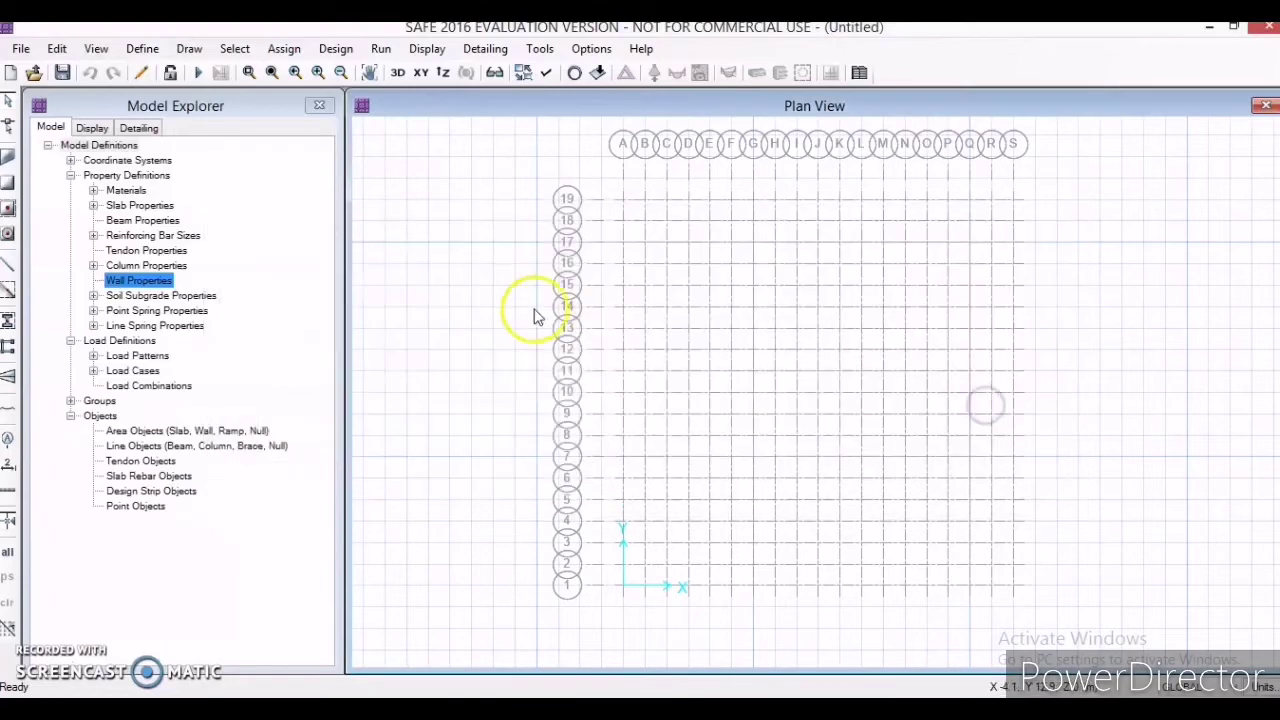
left_click(142, 48)
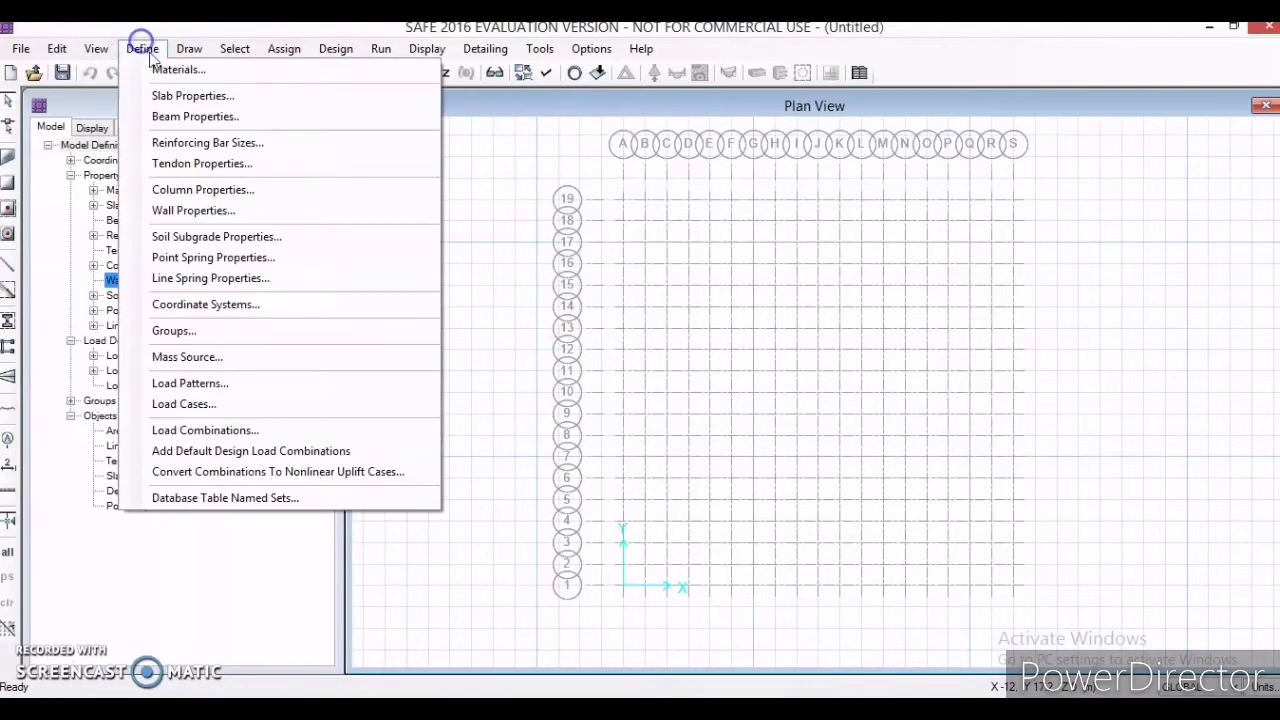
left_click(222, 401)
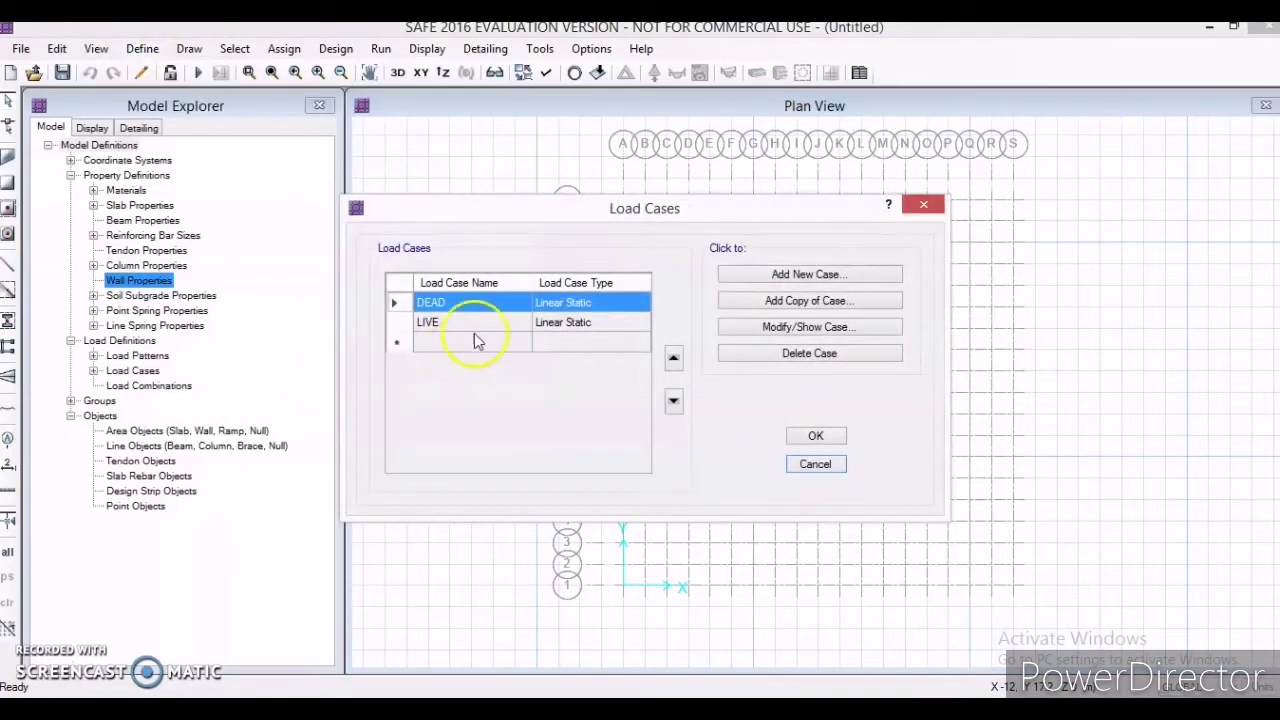
left_click(816, 437)
Add a new load combination containing the DEAD and LIVE load cases.
left_click(143, 49)
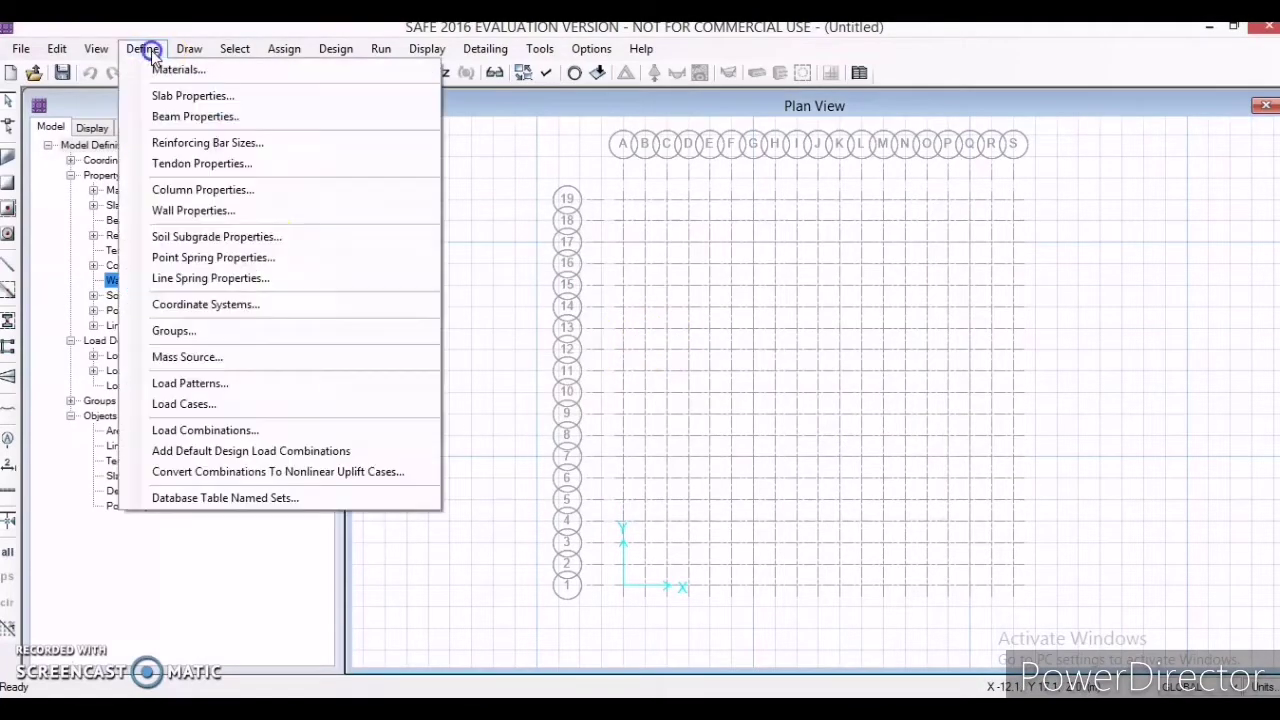
left_click(274, 430)
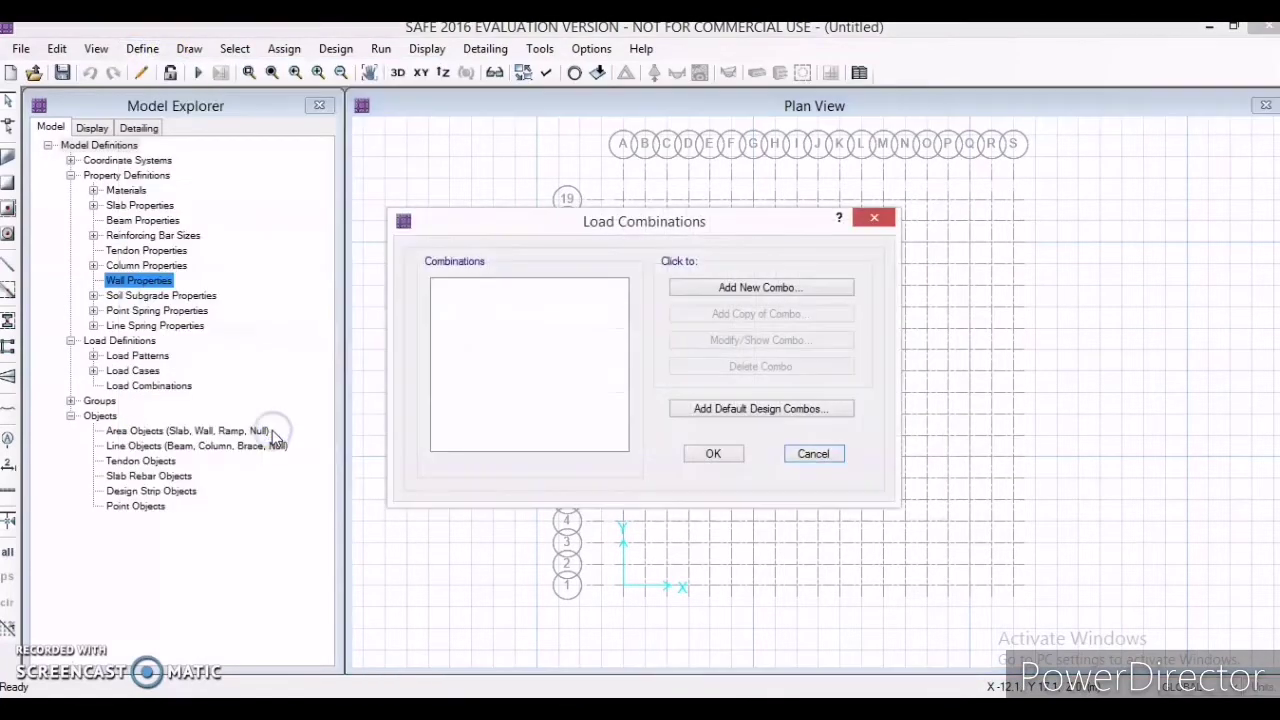
left_click(737, 289)
left_click(676, 318)
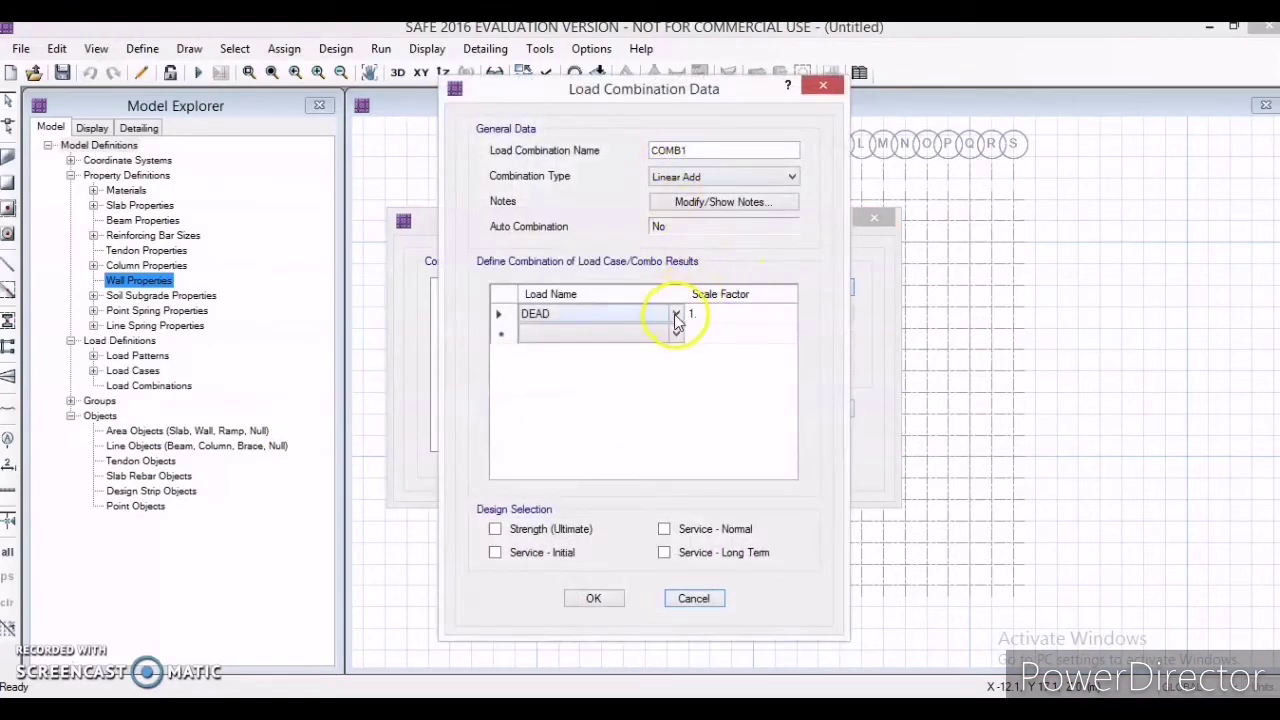
left_click(676, 338)
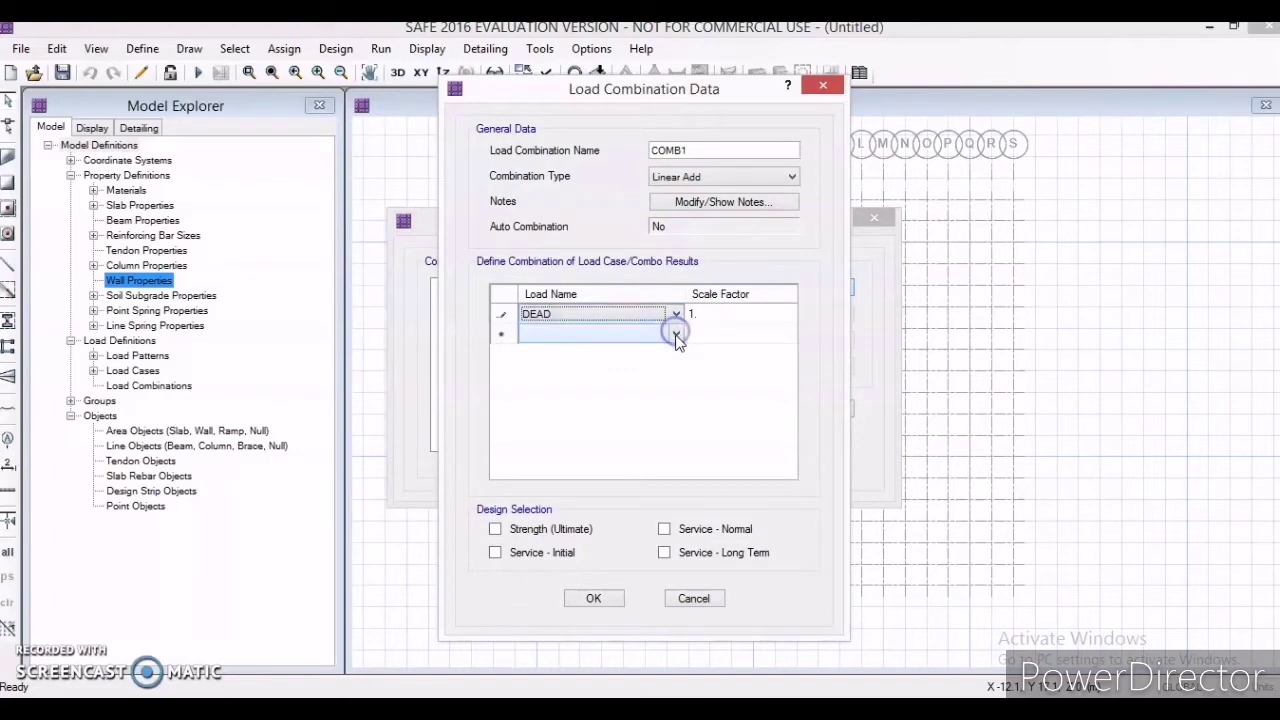
left_click(676, 338)
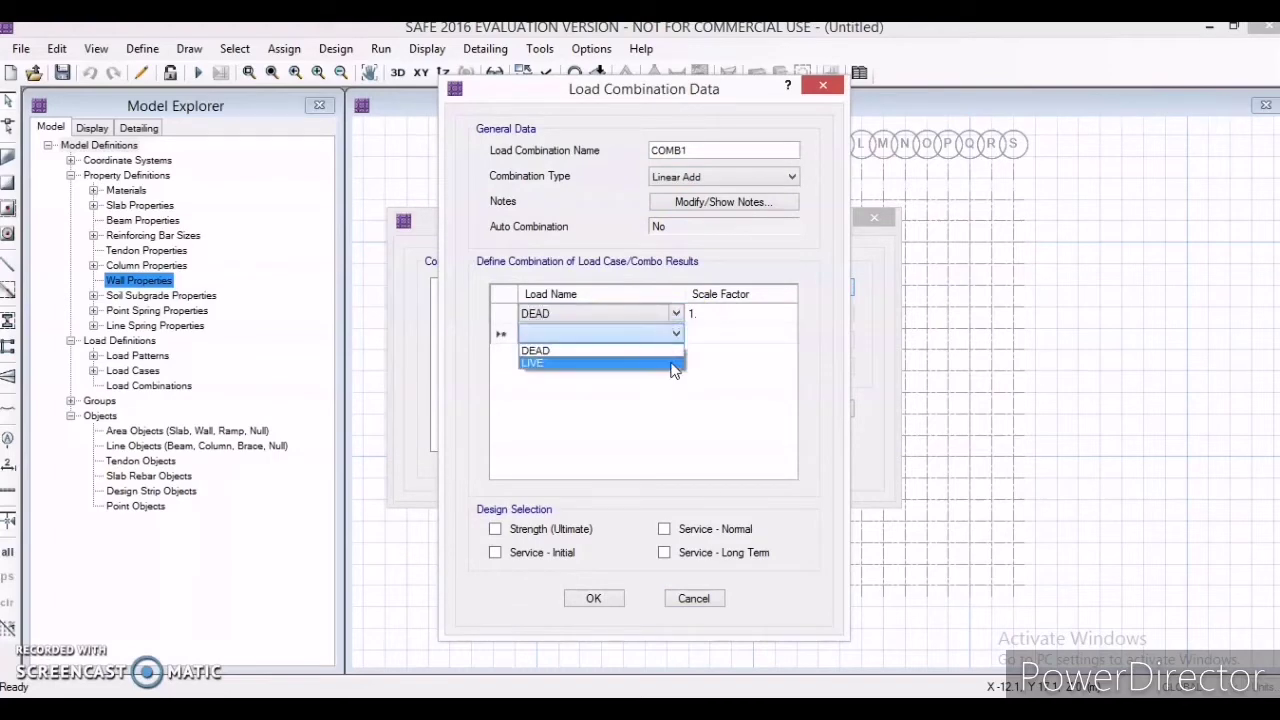
left_click(674, 365)
Set the combination's DEAD and LIVE scale factors to 1.5 and select it for Strength (Ultimate) design.
left_click(704, 315)
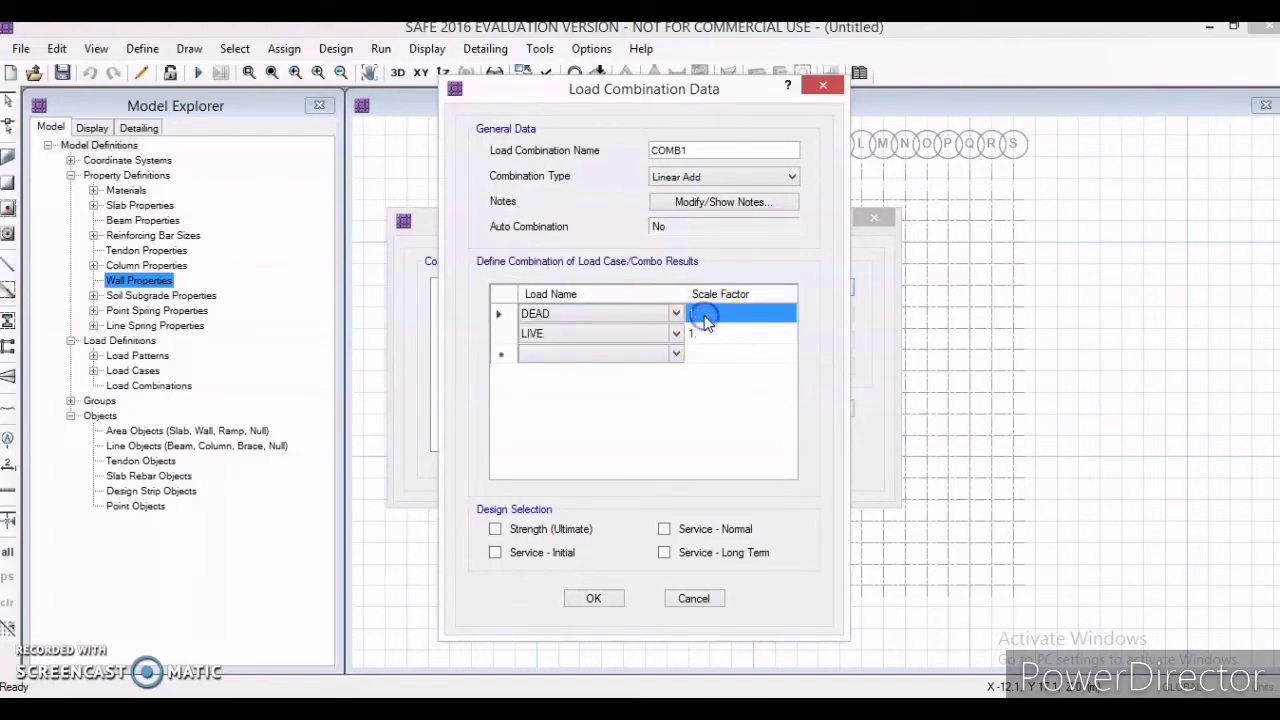
left_click(702, 318)
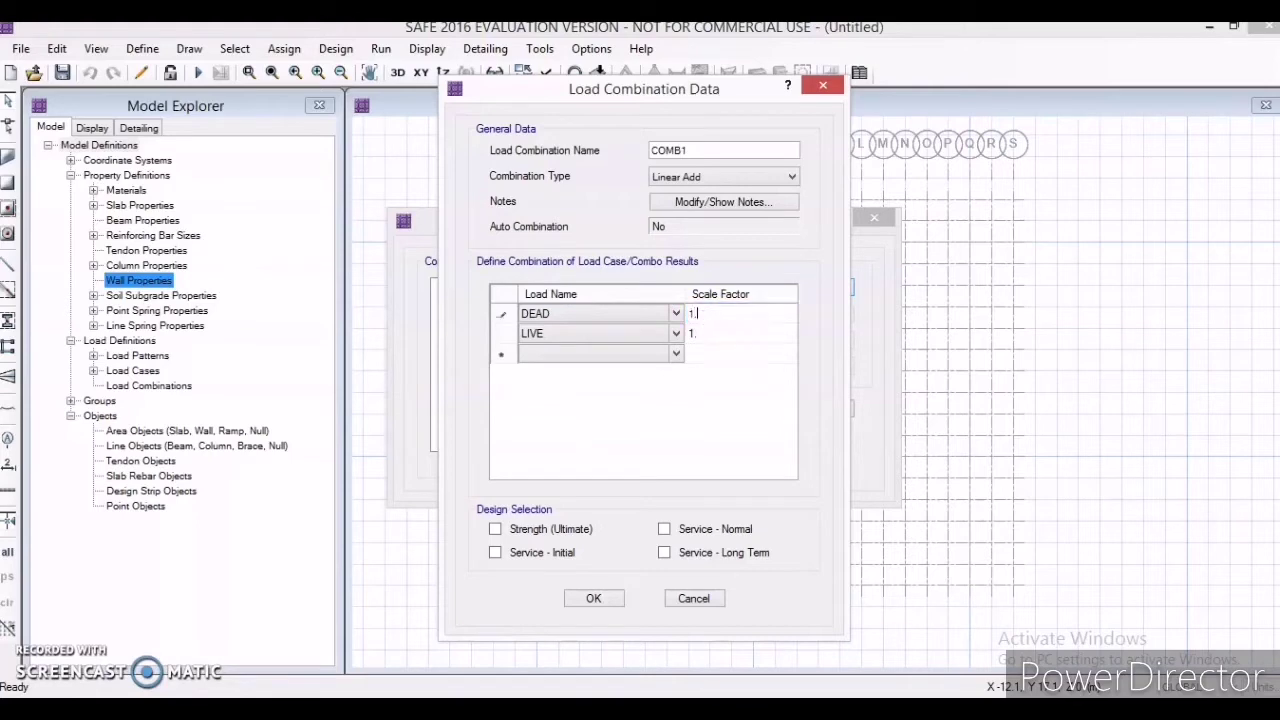
left_click(706, 342)
left_click(706, 337)
left_click(495, 530)
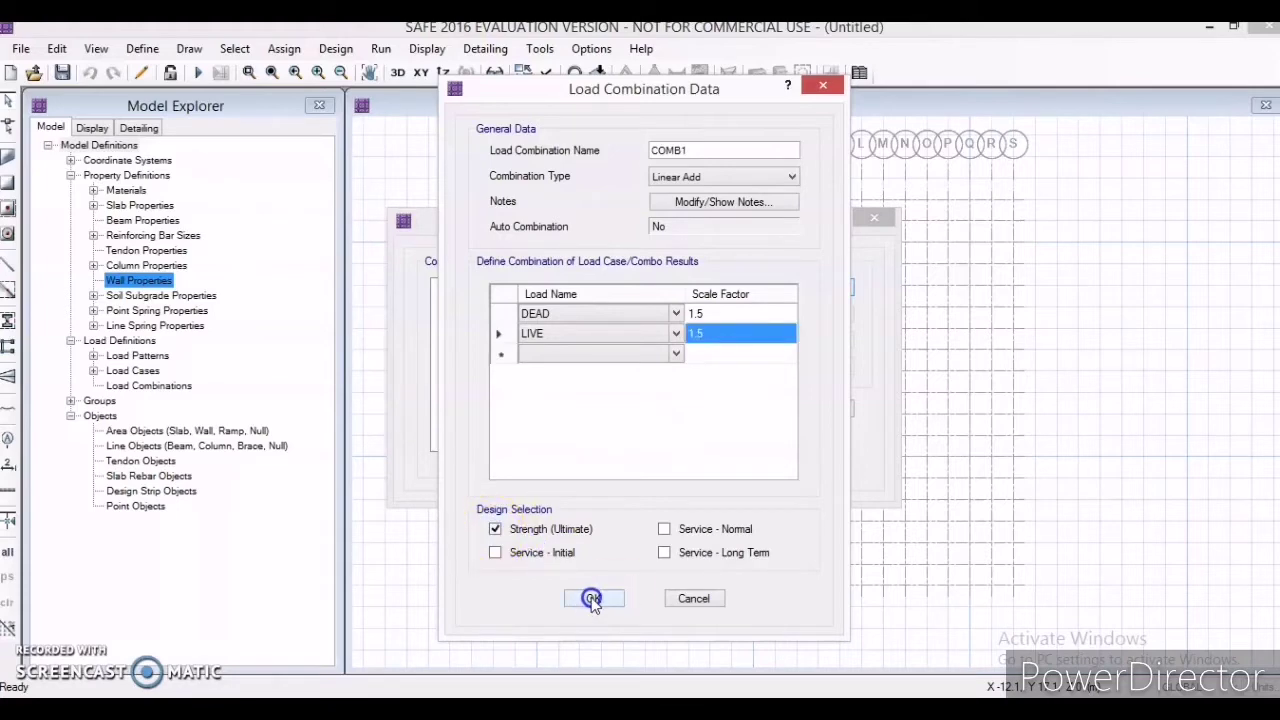
Save the first load combination and add a second one containing the DEAD and LIVE load cases.
left_click(592, 598)
left_click(731, 288)
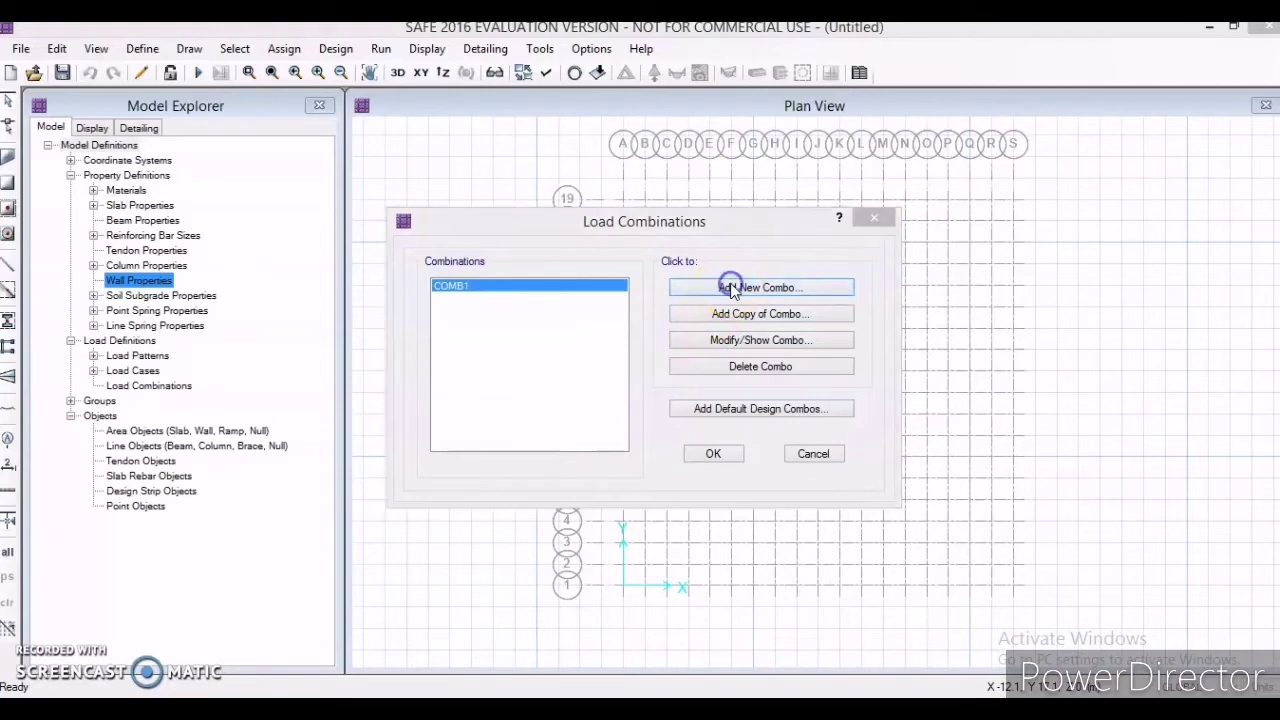
left_click(675, 315)
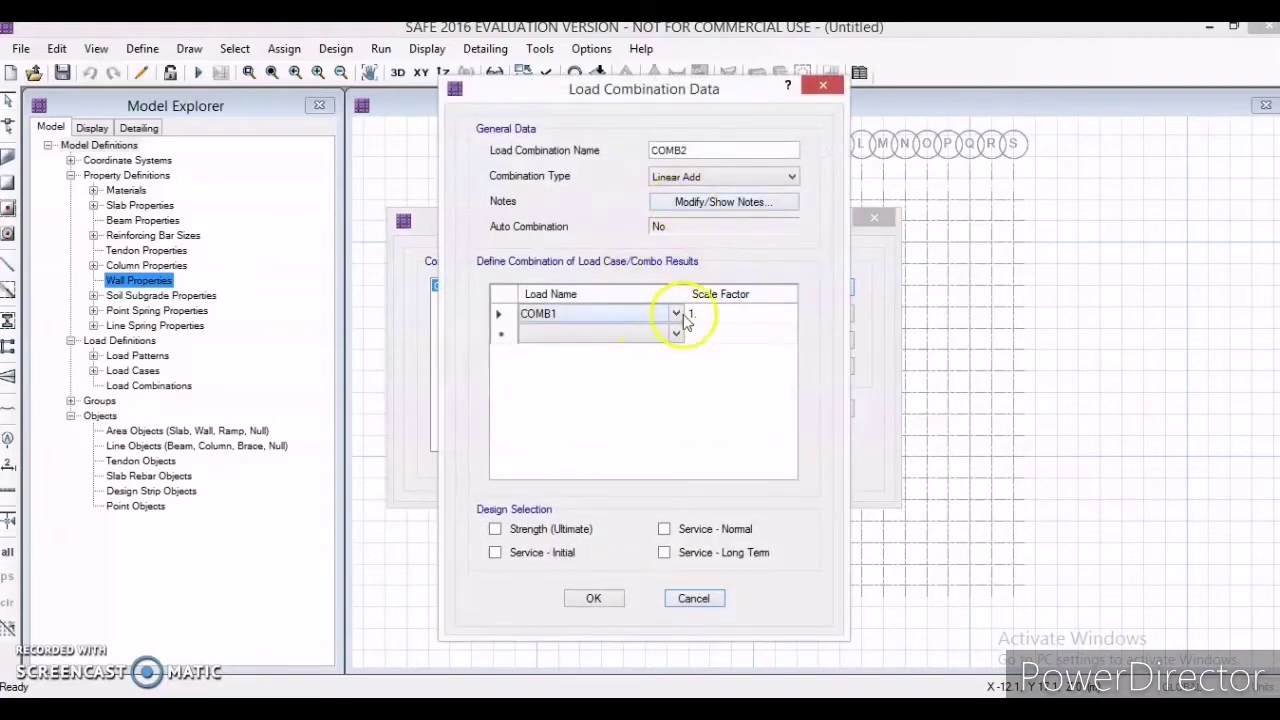
left_click(676, 317)
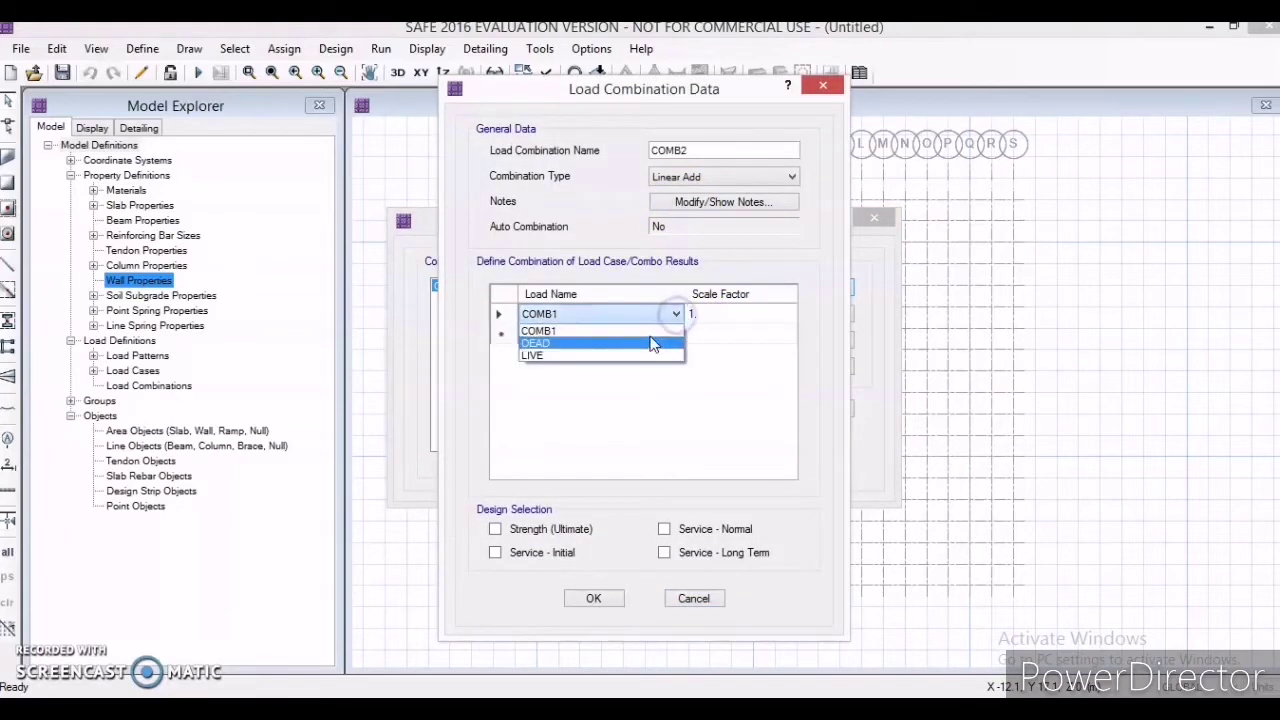
left_click(634, 345)
left_click(674, 335)
left_click(675, 335)
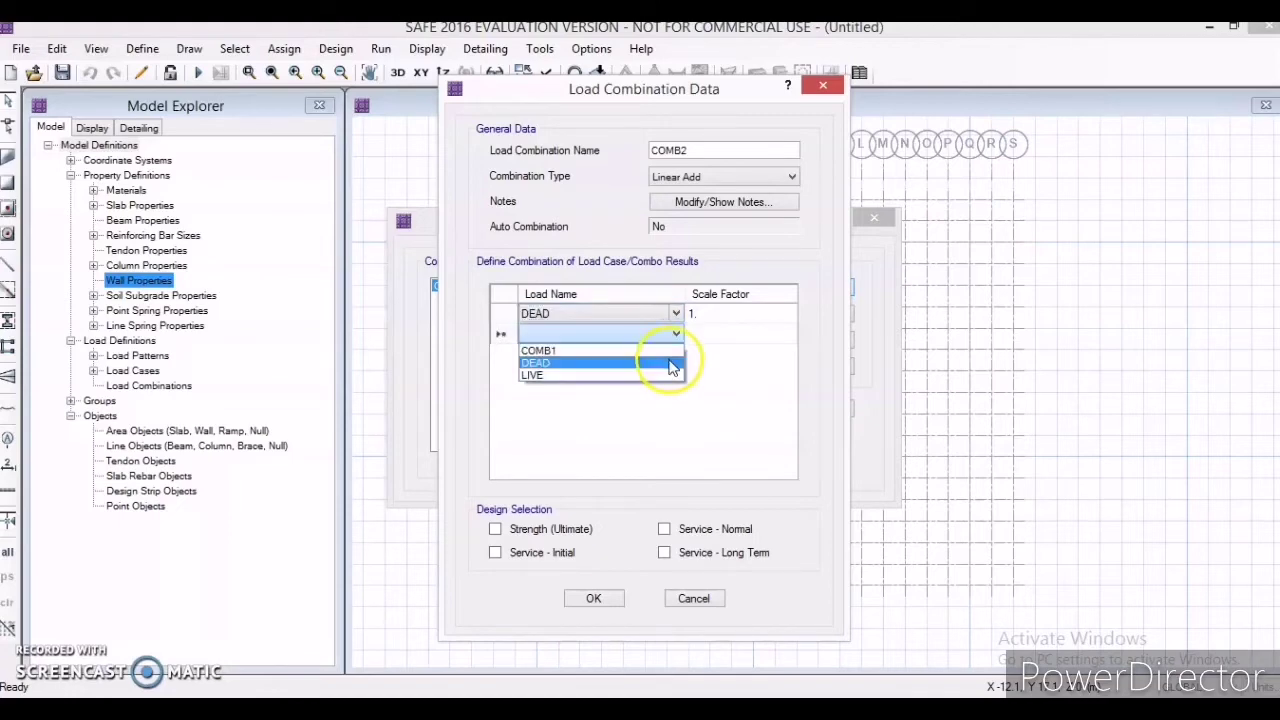
left_click(665, 375)
Set both scale factors to 1, select Service - Normal, Initial and Long Term design, and save the load combinations.
left_click(706, 318)
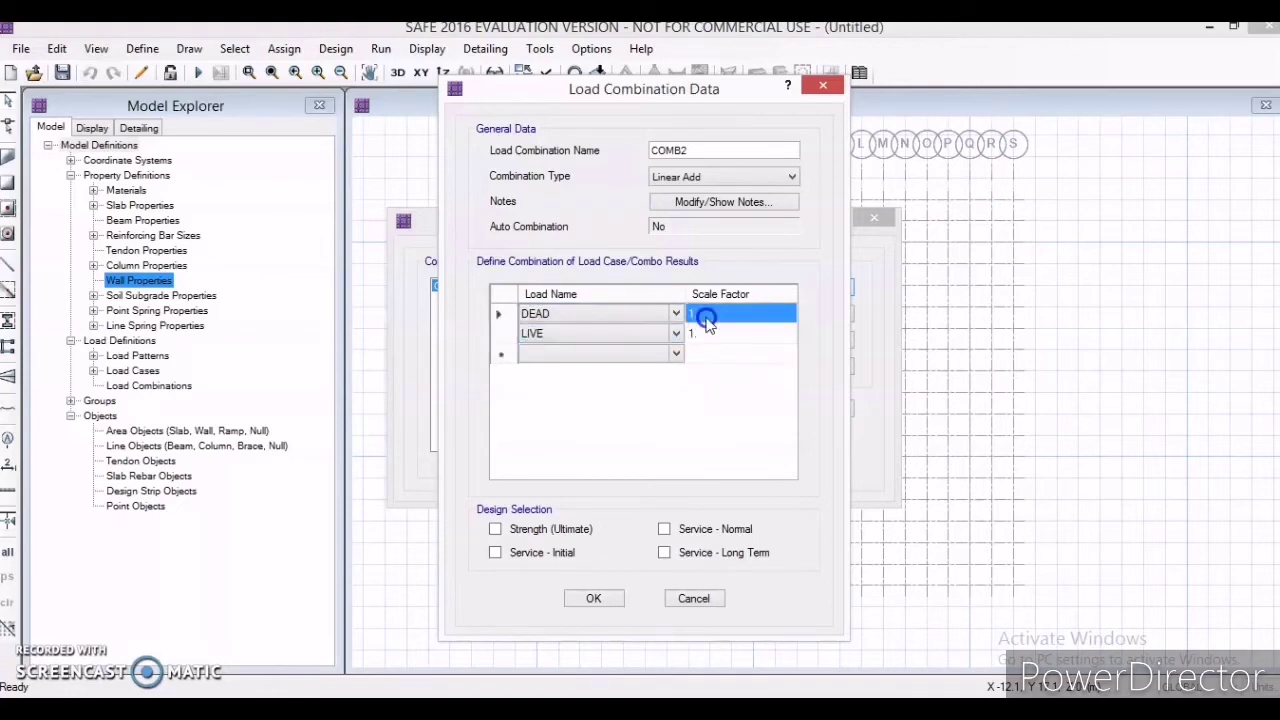
type("1")
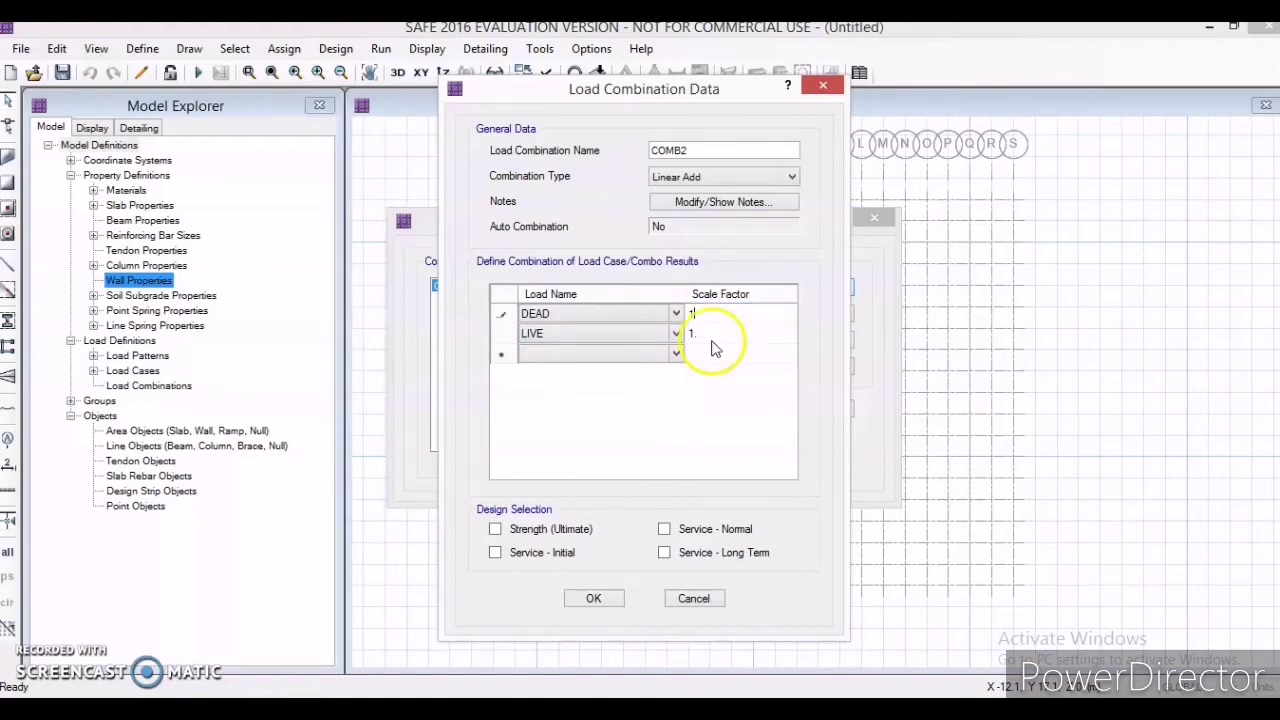
left_click(712, 342)
type("1")
left_click(665, 530)
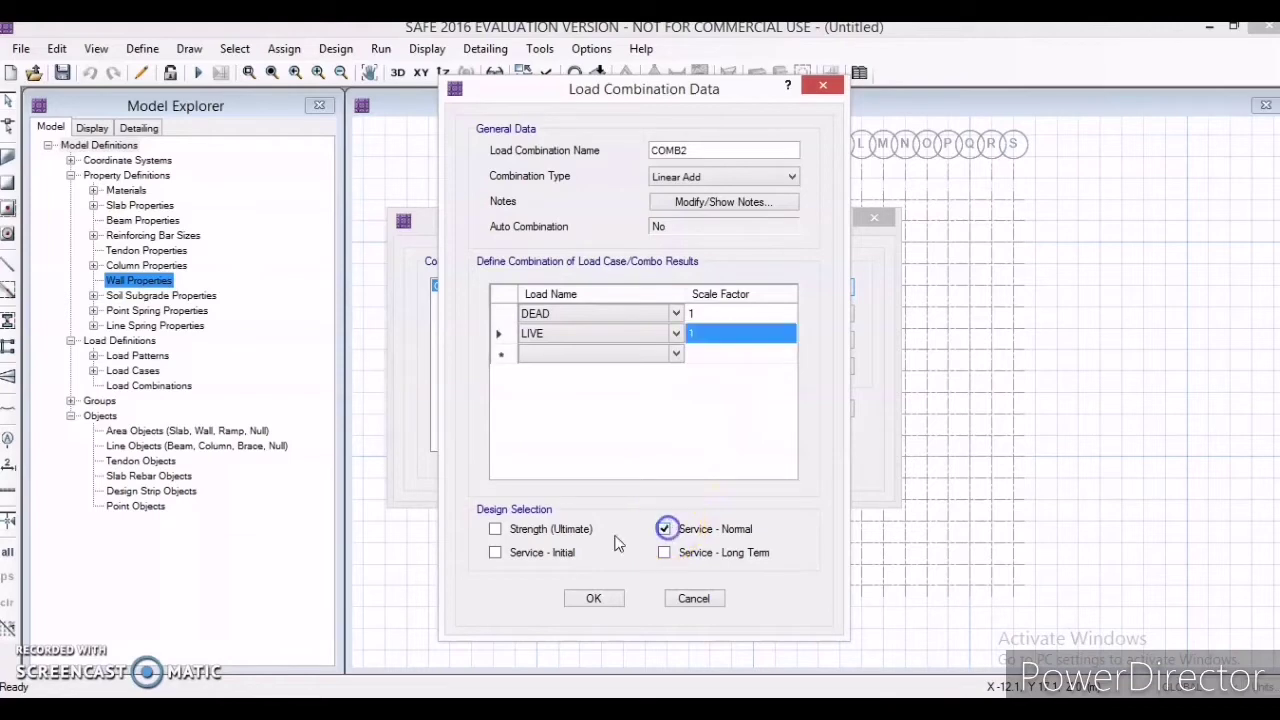
left_click(495, 552)
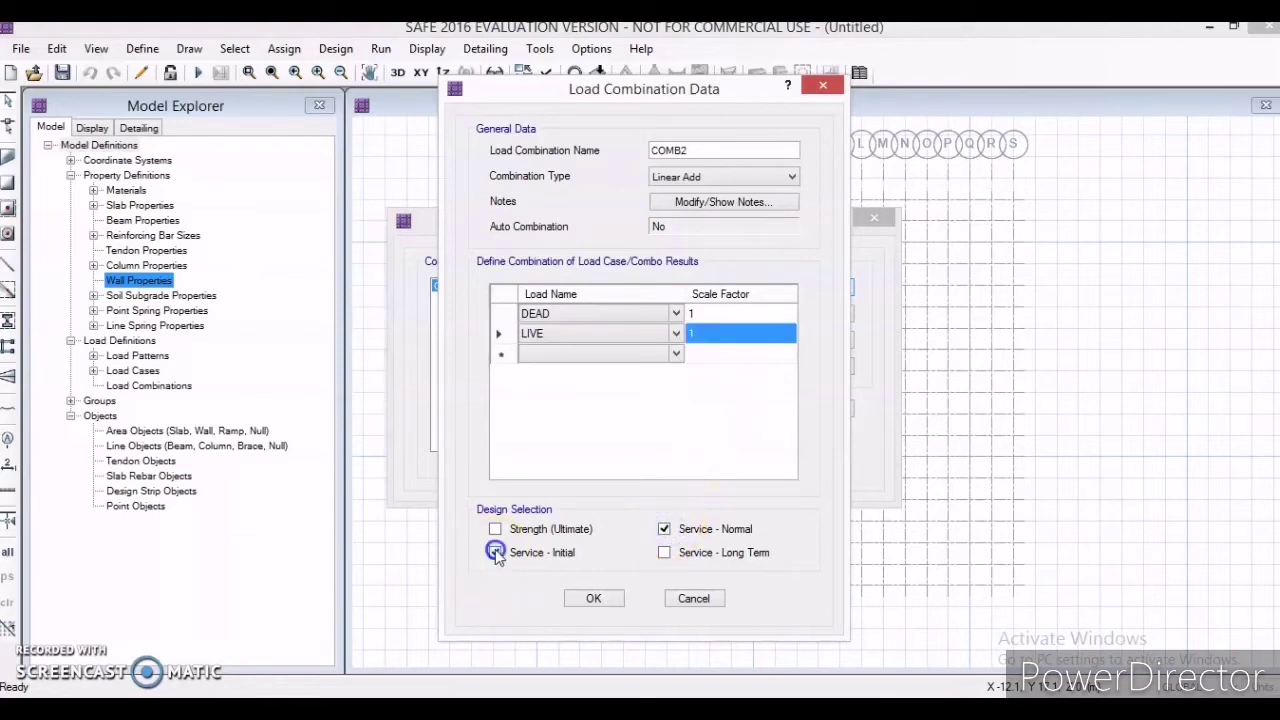
left_click(664, 552)
left_click(586, 602)
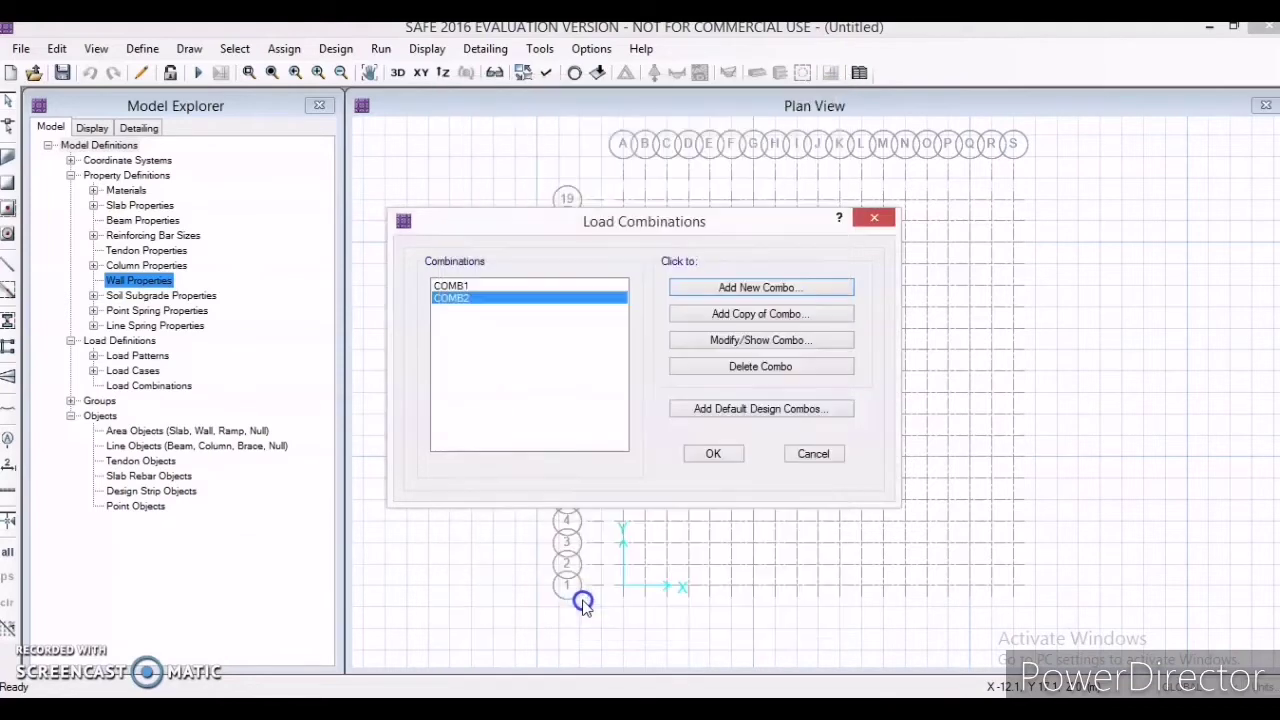
left_click(736, 454)
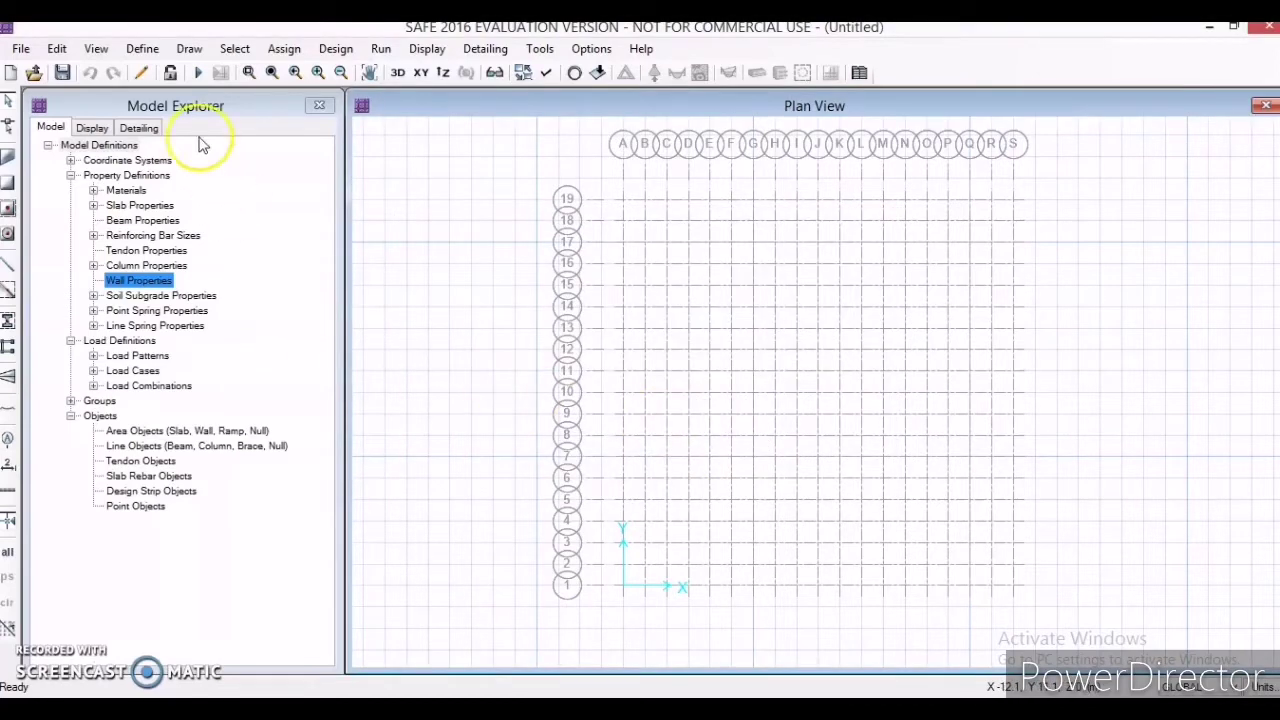
Draw a straight-edged slab with the FOOTING property through grid points A-19, S-19, S-1 and A-1.
left_click(188, 49)
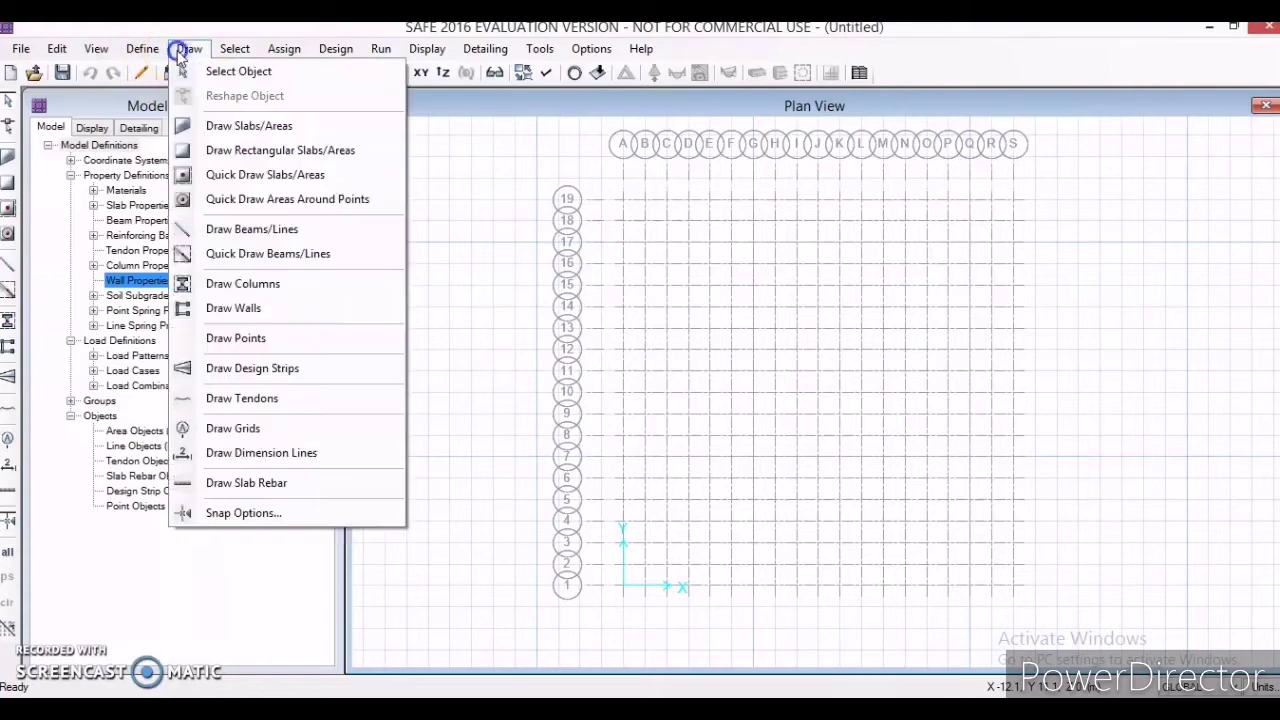
left_click(245, 132)
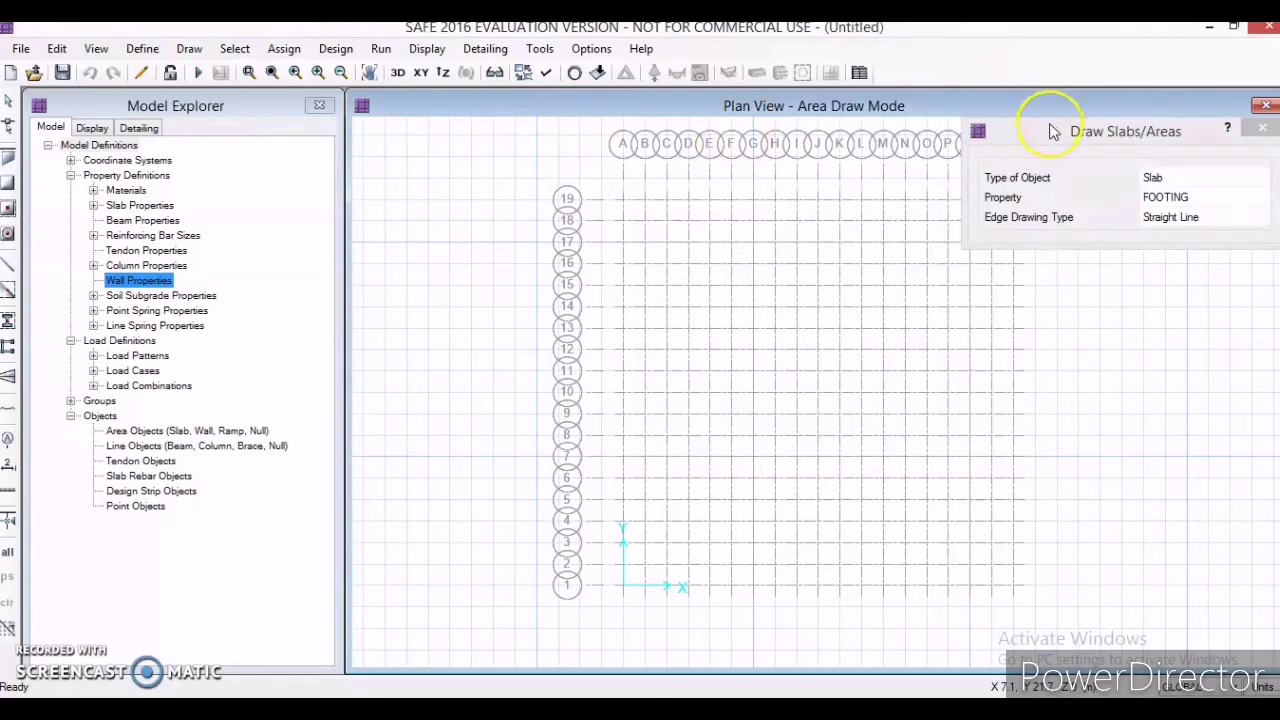
mouse_move(1050, 130)
left_mouse_down()
mouse_move(160, 163)
mouse_move(203, 163)
left_mouse_up()
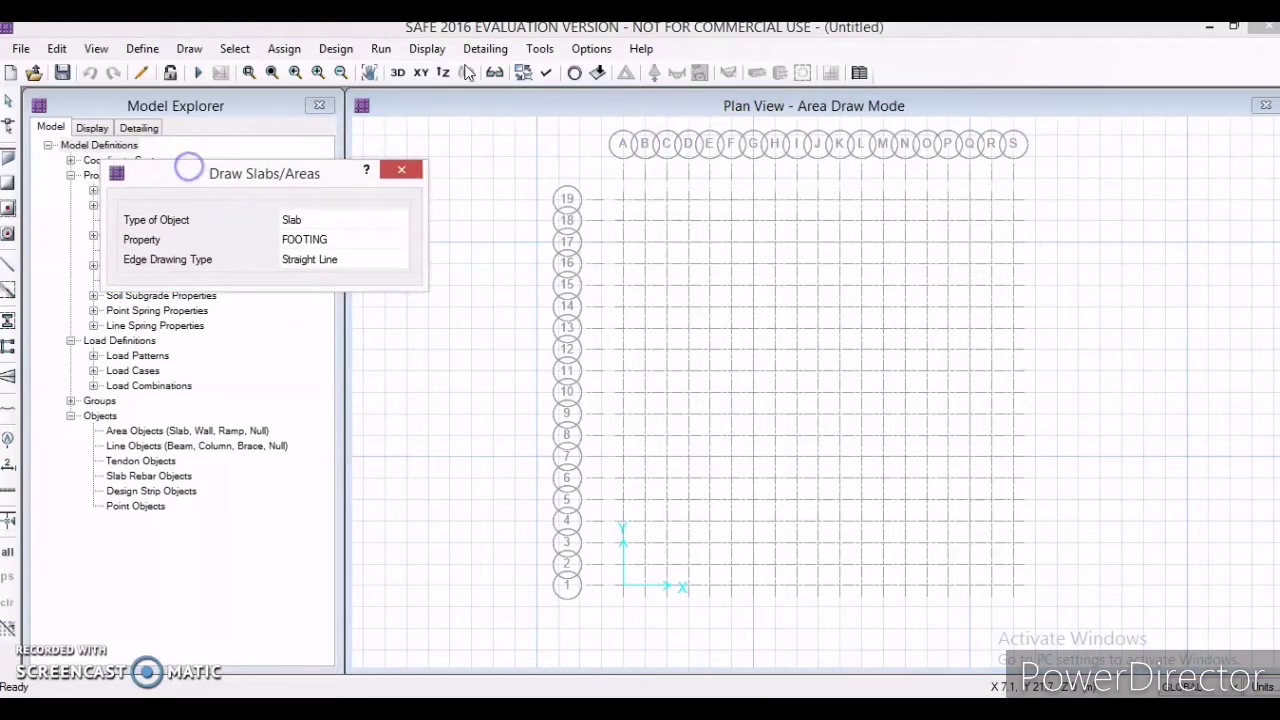
left_click(623, 199)
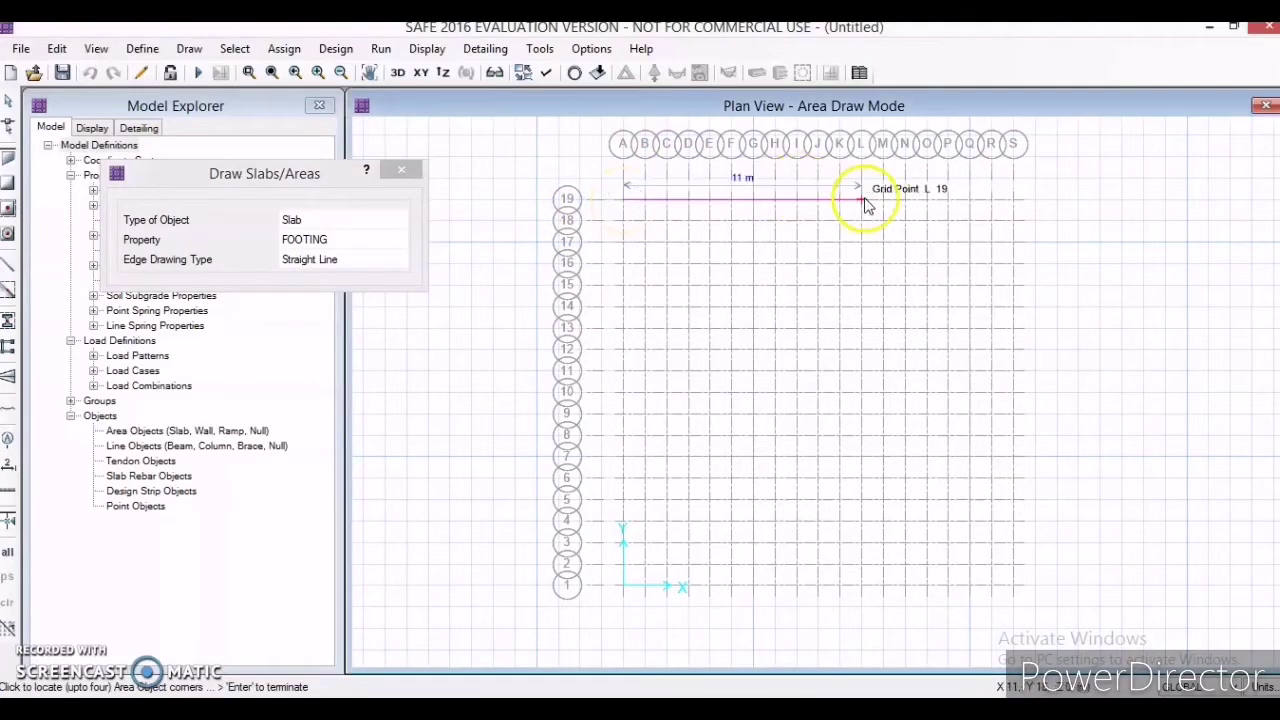
left_click(1014, 200)
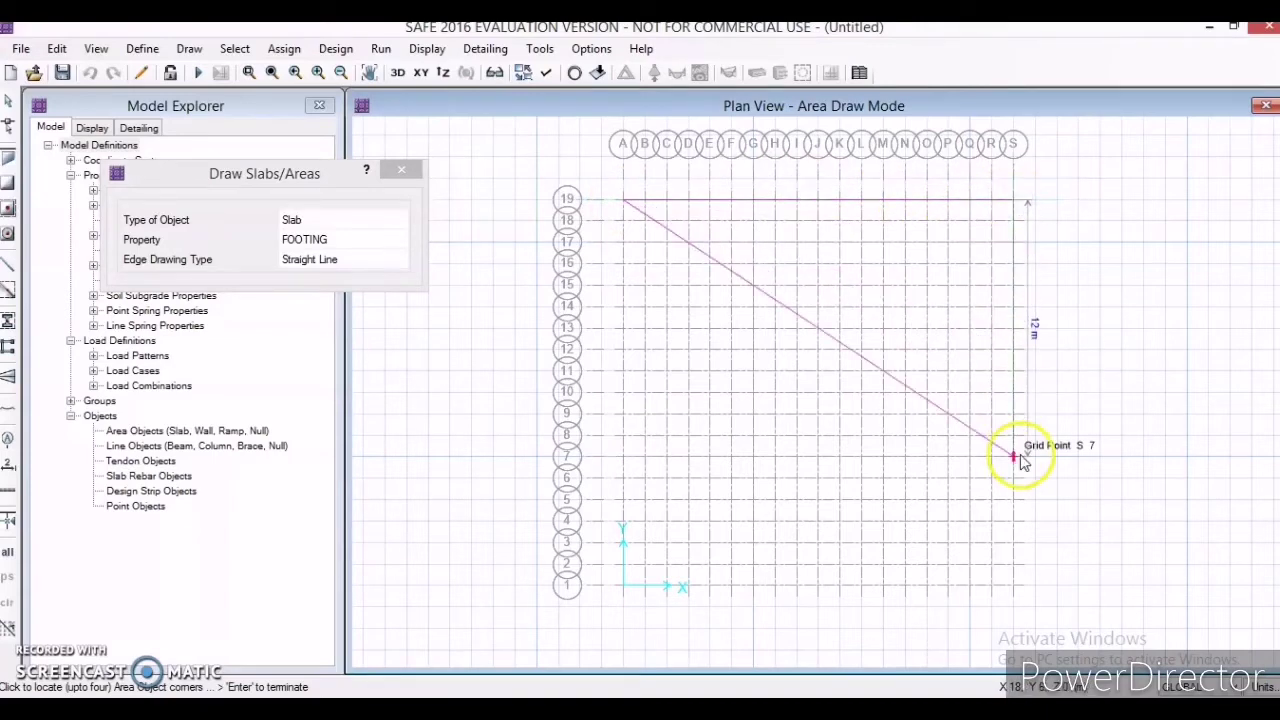
left_click(1013, 587)
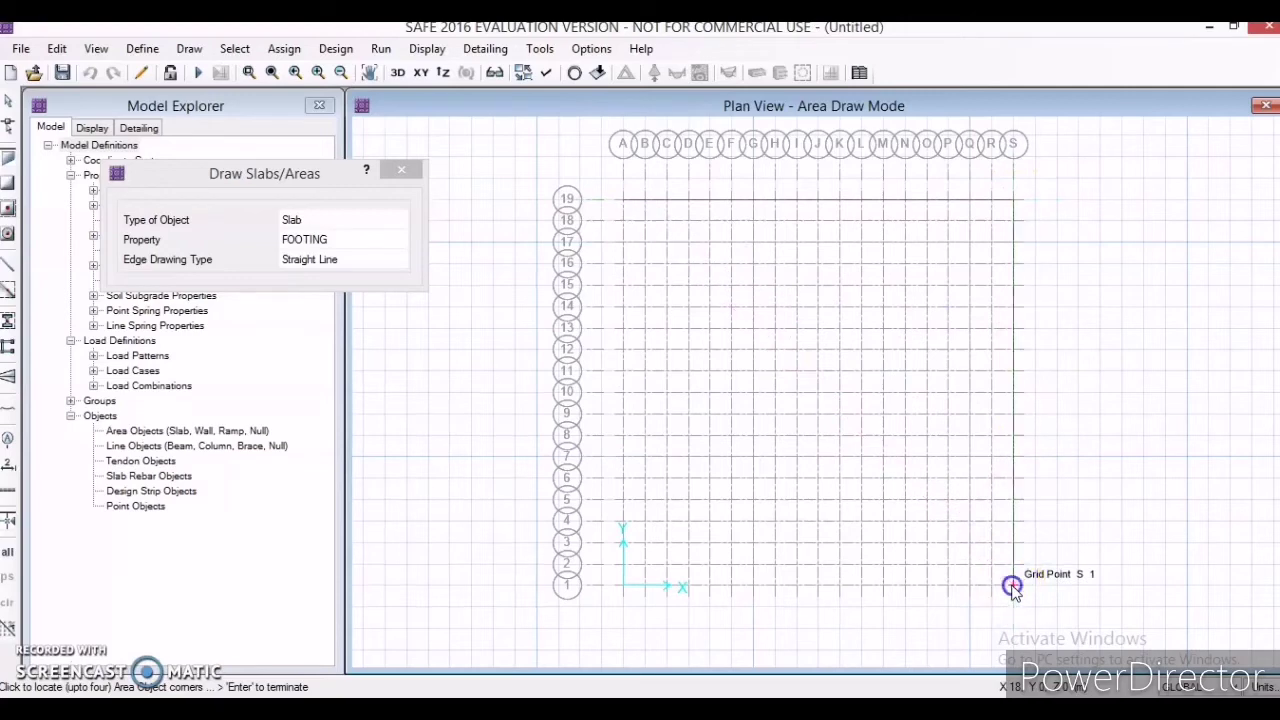
left_click(621, 589)
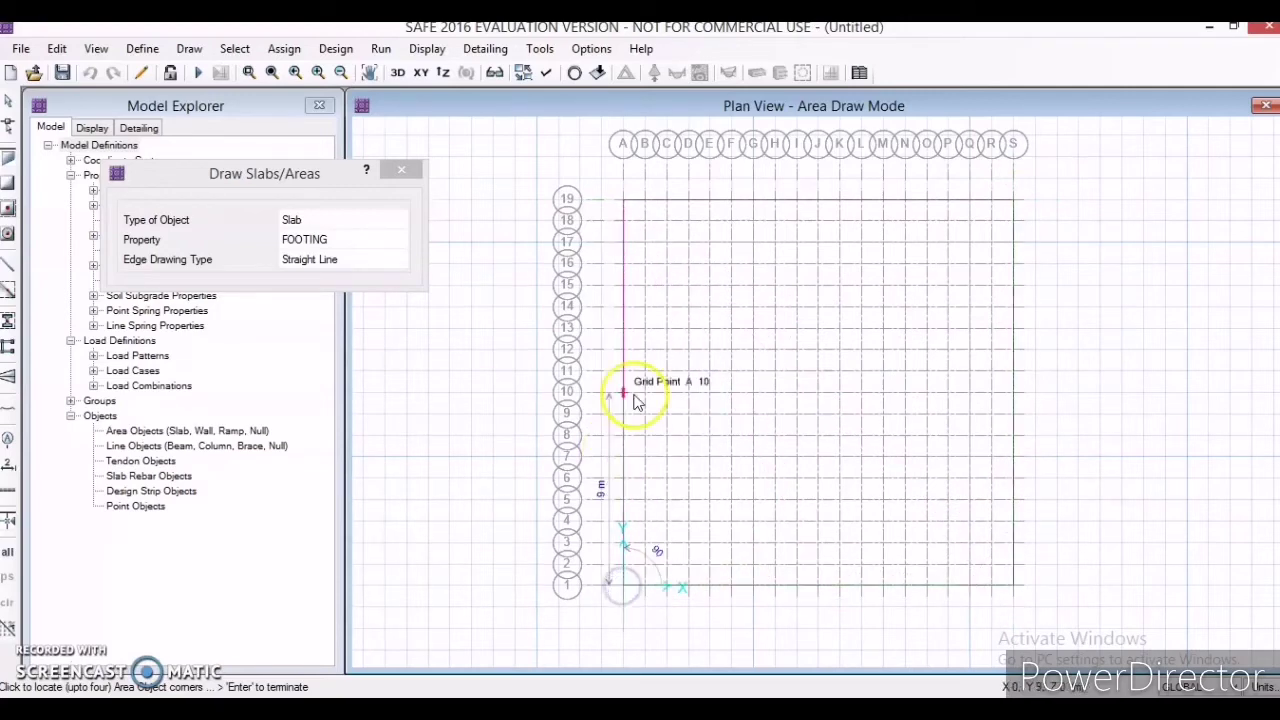
left_click(618, 214)
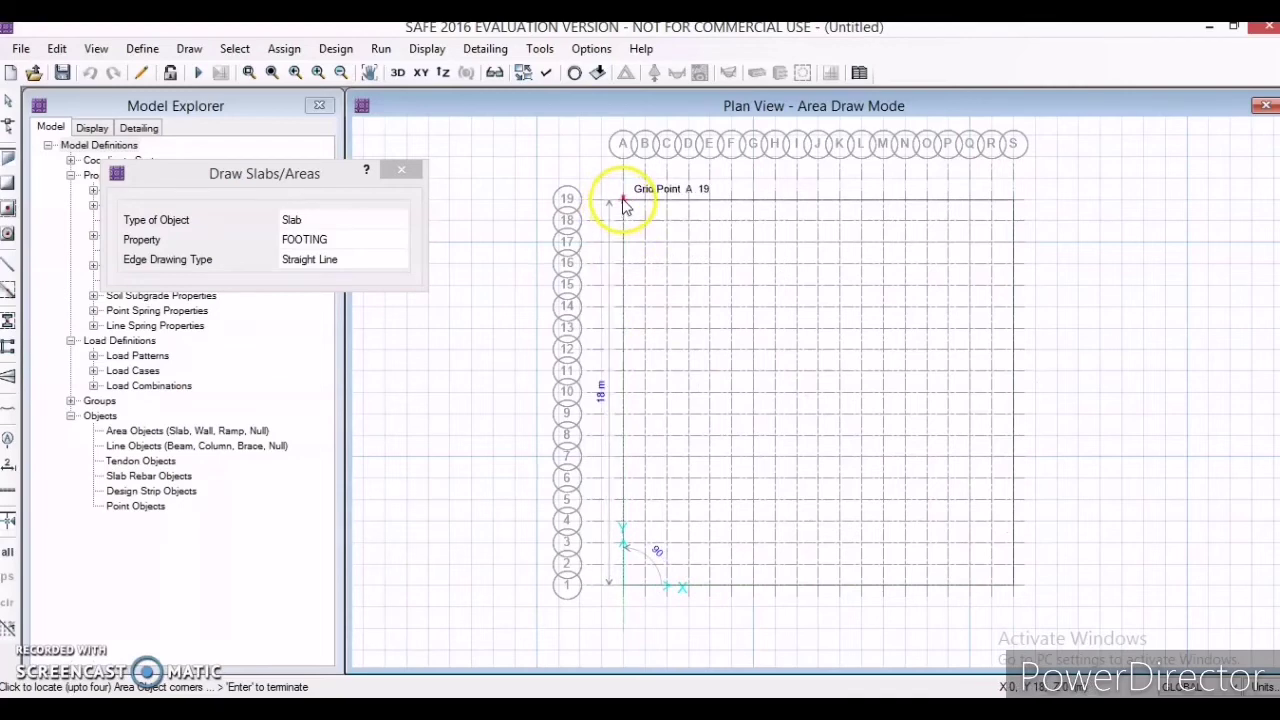
left_click(622, 204)
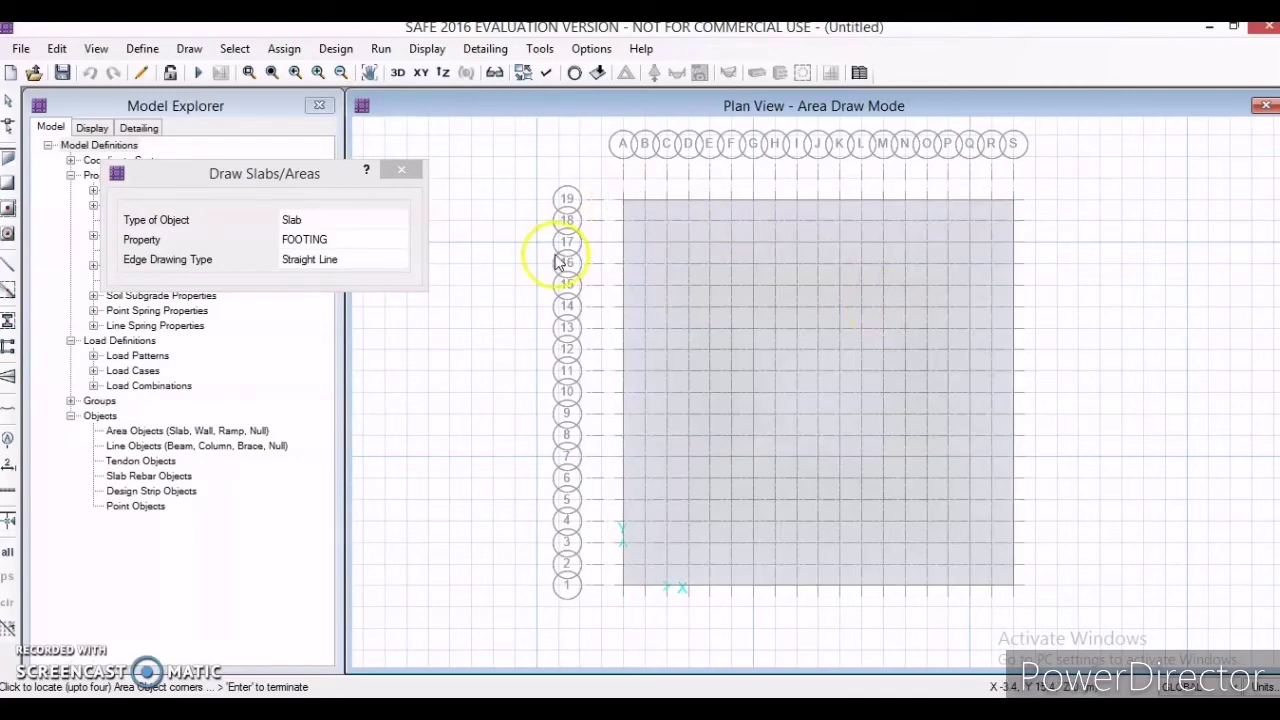
left_click(402, 172)
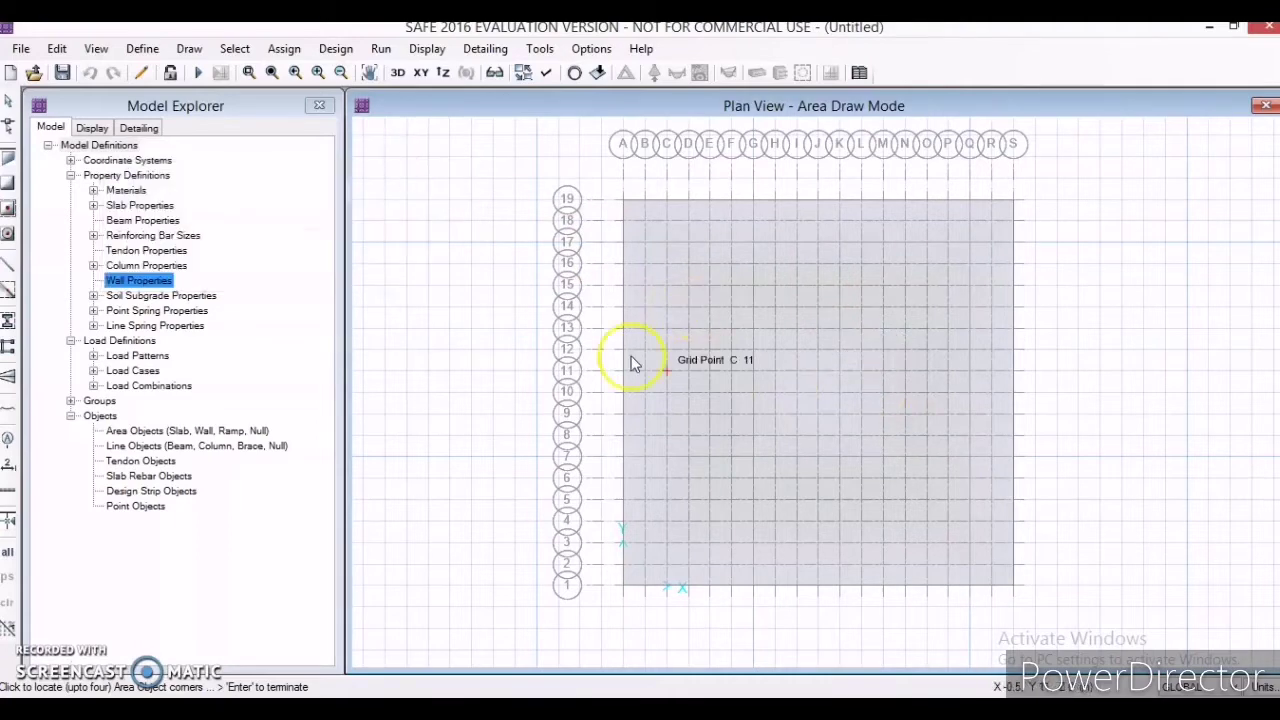
key("Escape")
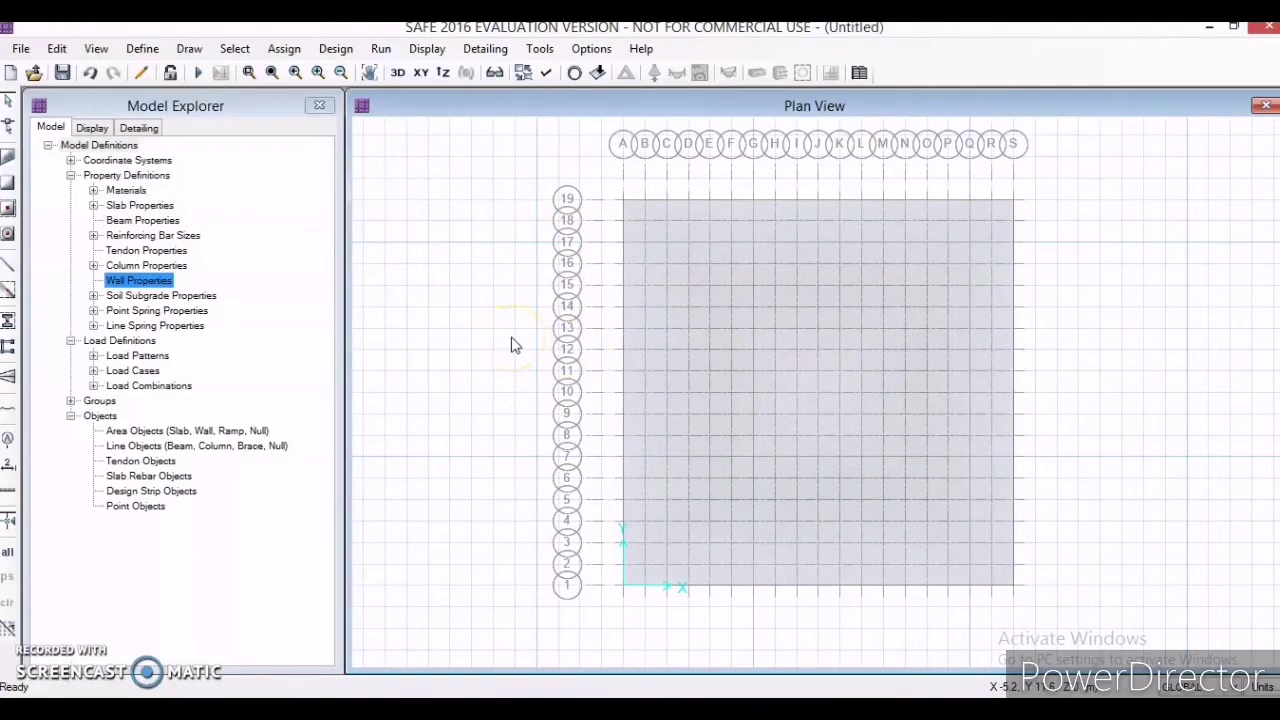
Expand the footing slab outward on all sides with an offset of 2000 mm.
left_click(813, 360)
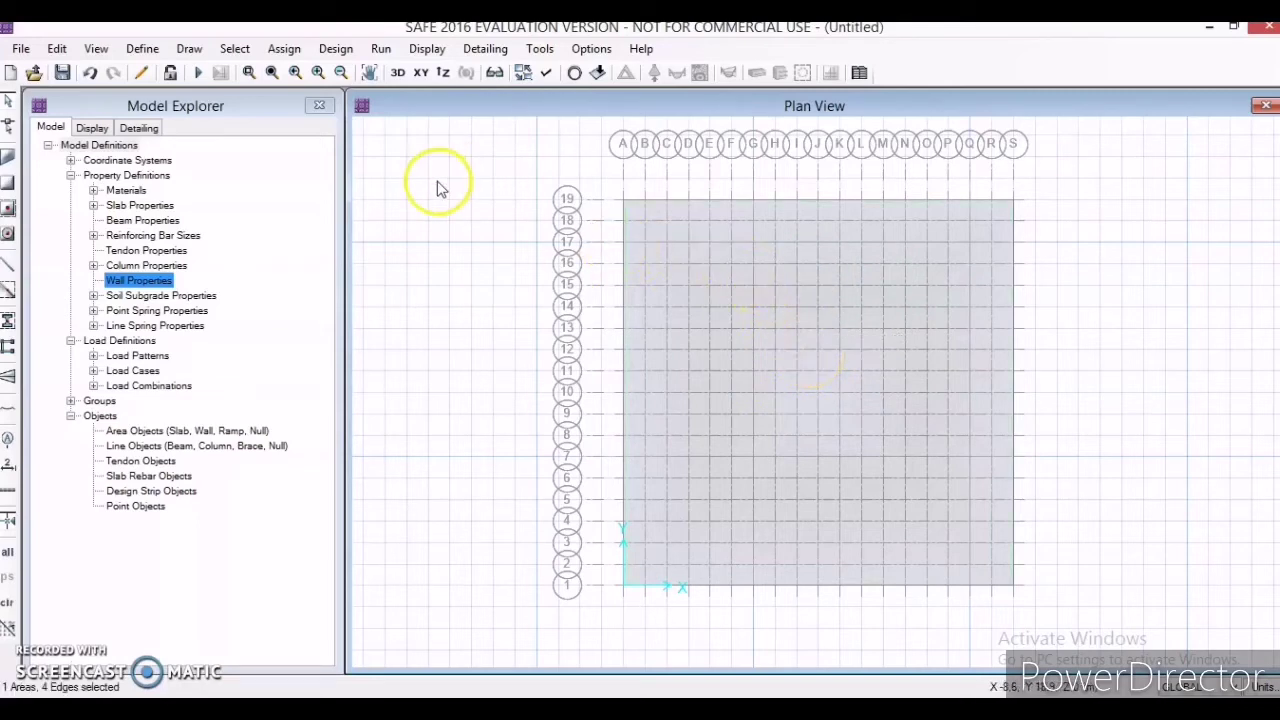
left_click(58, 49)
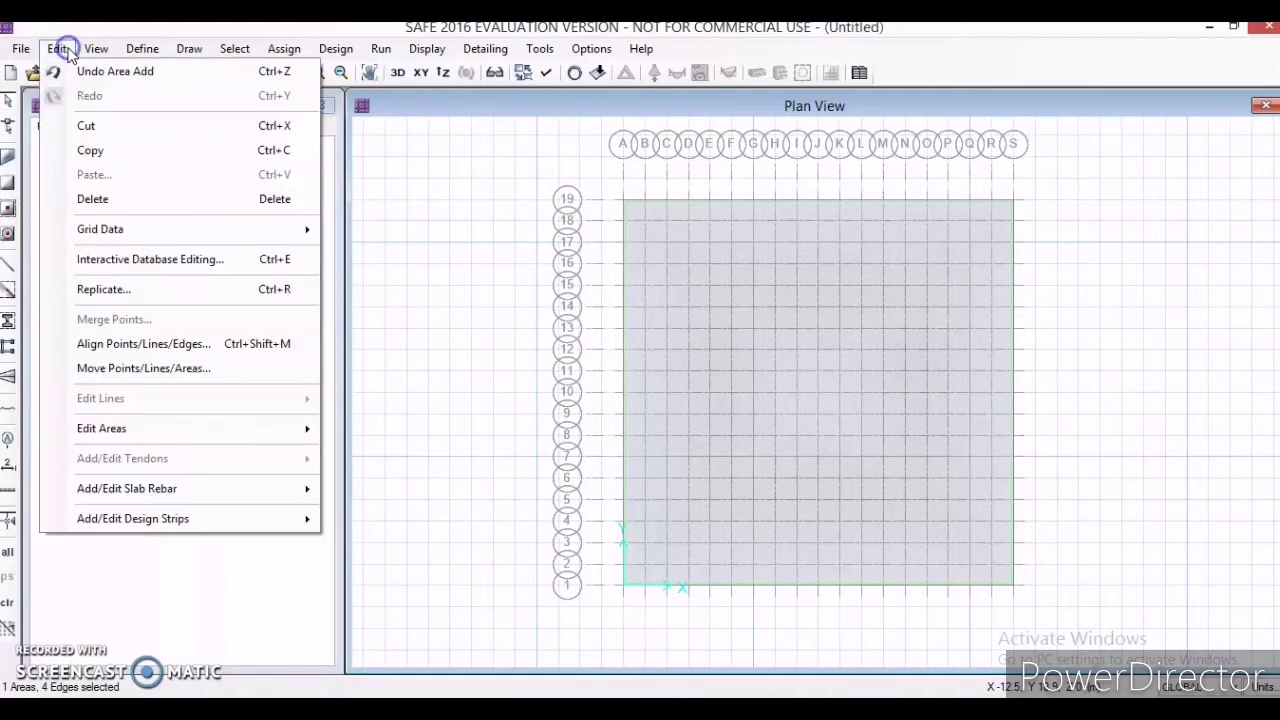
left_click(157, 420)
left_click(341, 472)
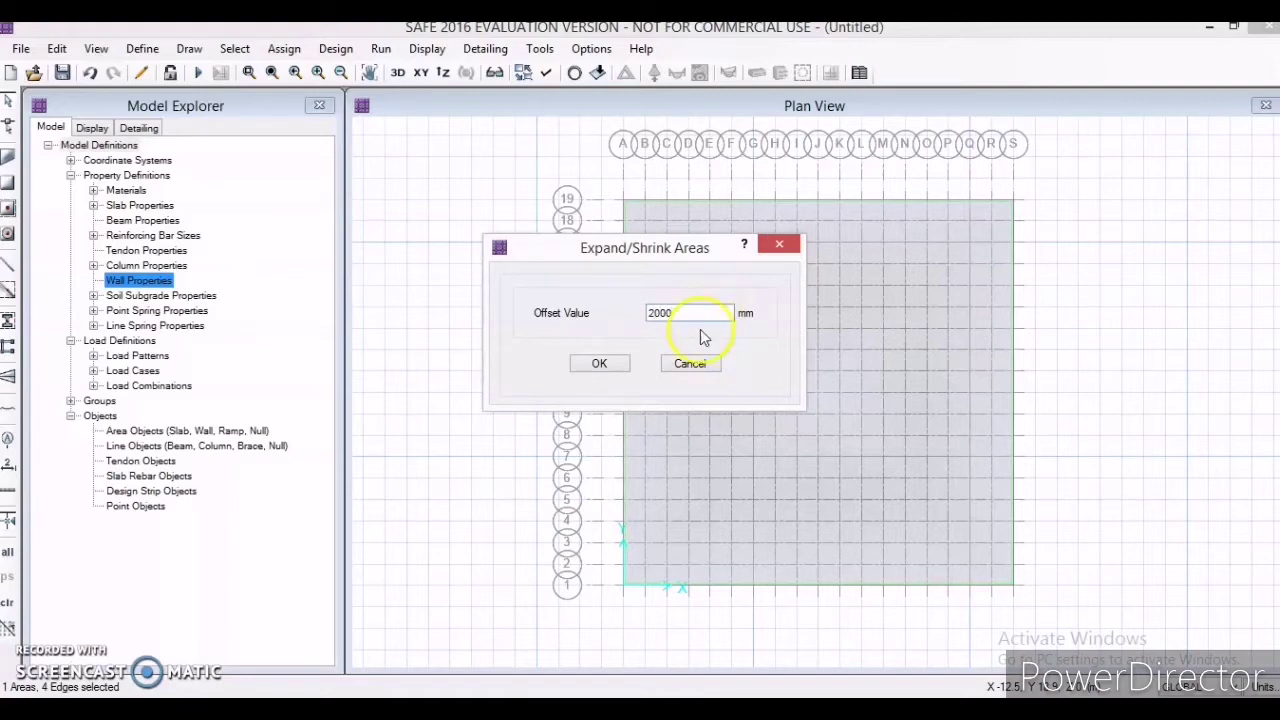
left_click(600, 364)
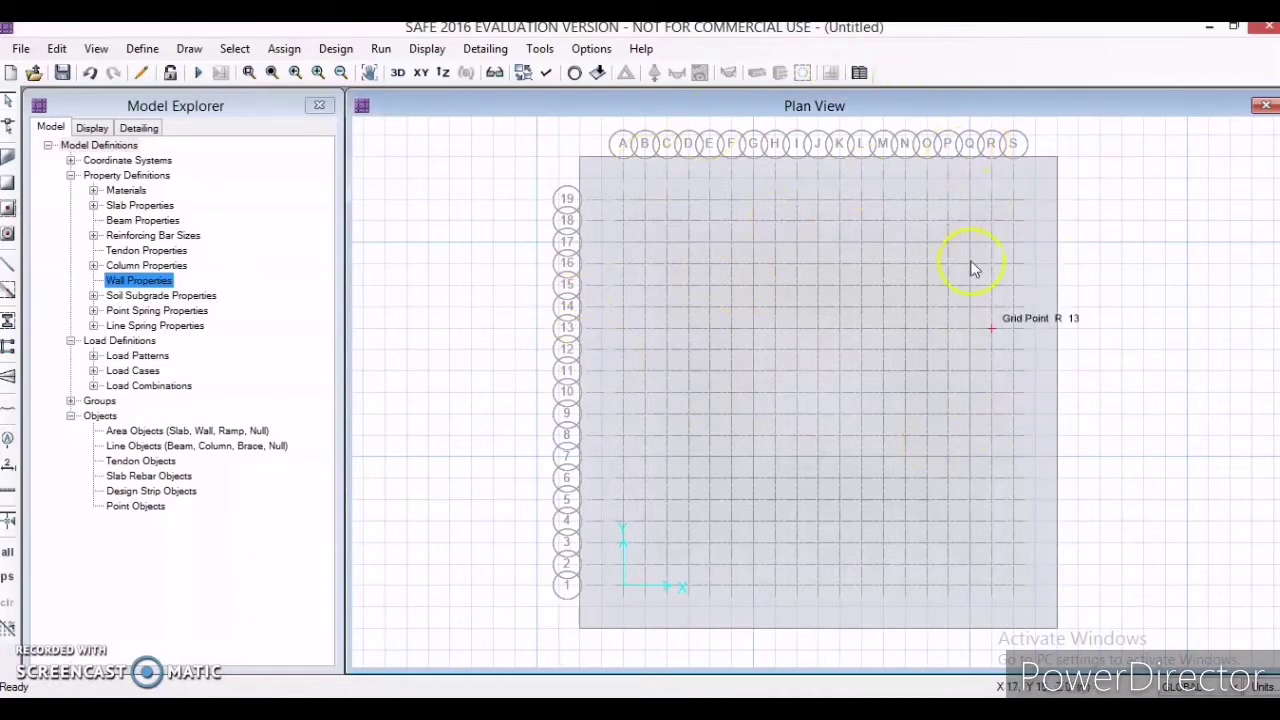
Set up column drawing with property below NONE, property above COL1, height below 0 m and height above 2 m.
left_click(190, 50)
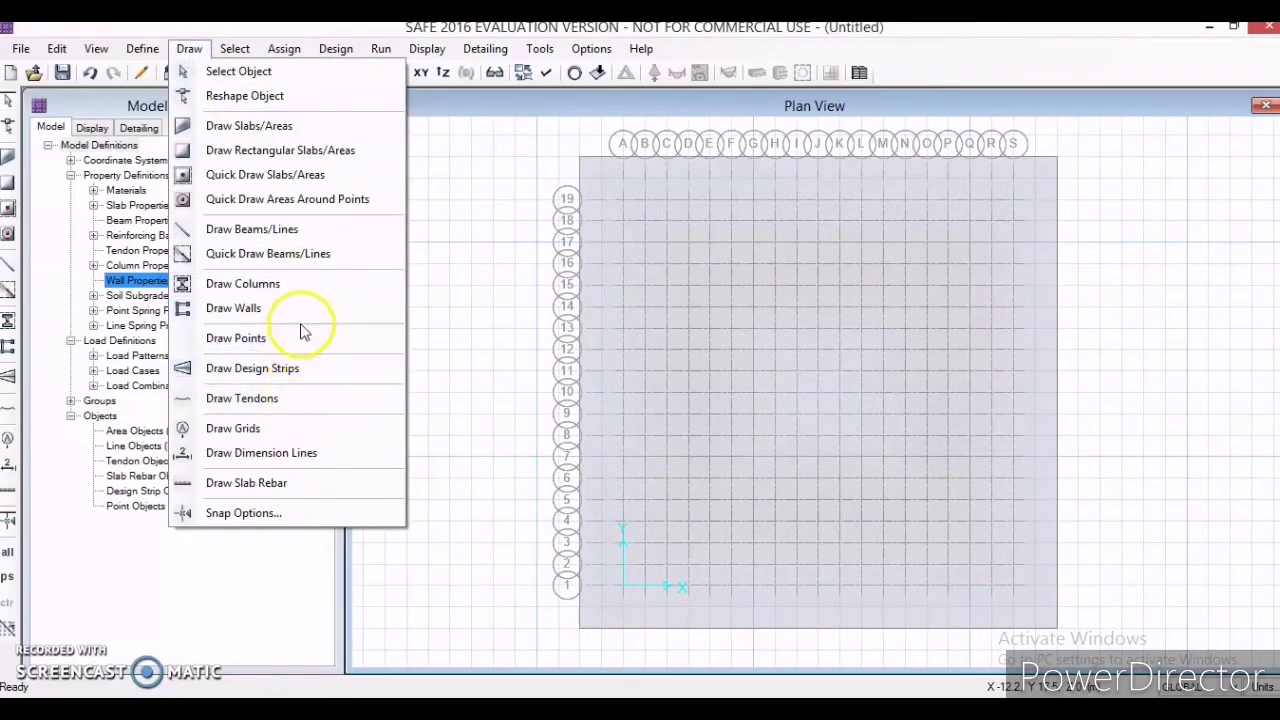
left_click(290, 286)
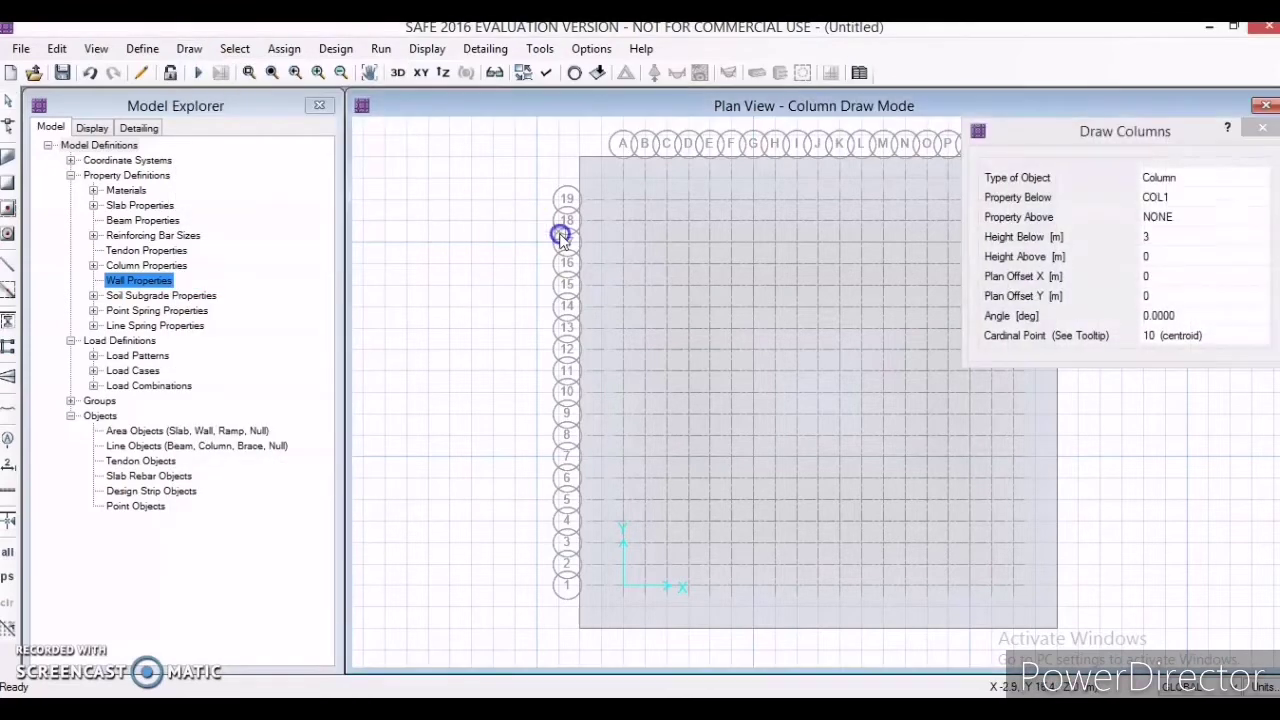
left_click(1183, 195)
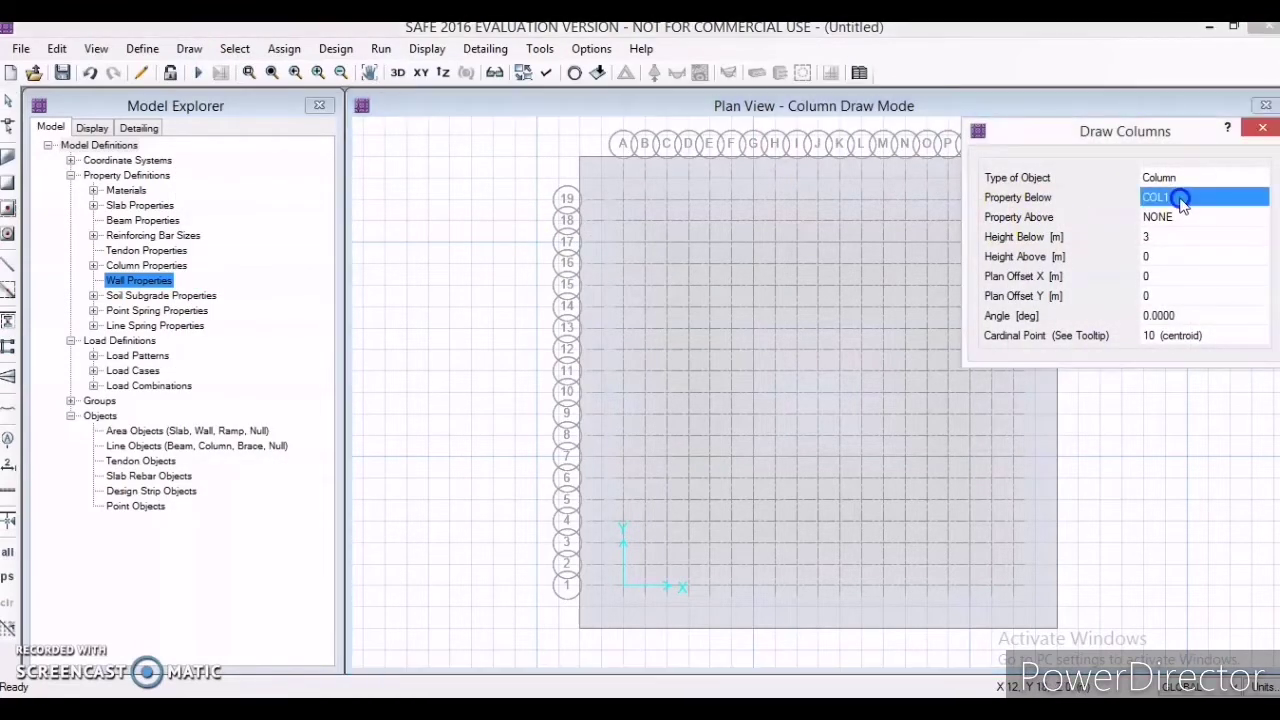
left_click(1179, 196)
left_click(1181, 237)
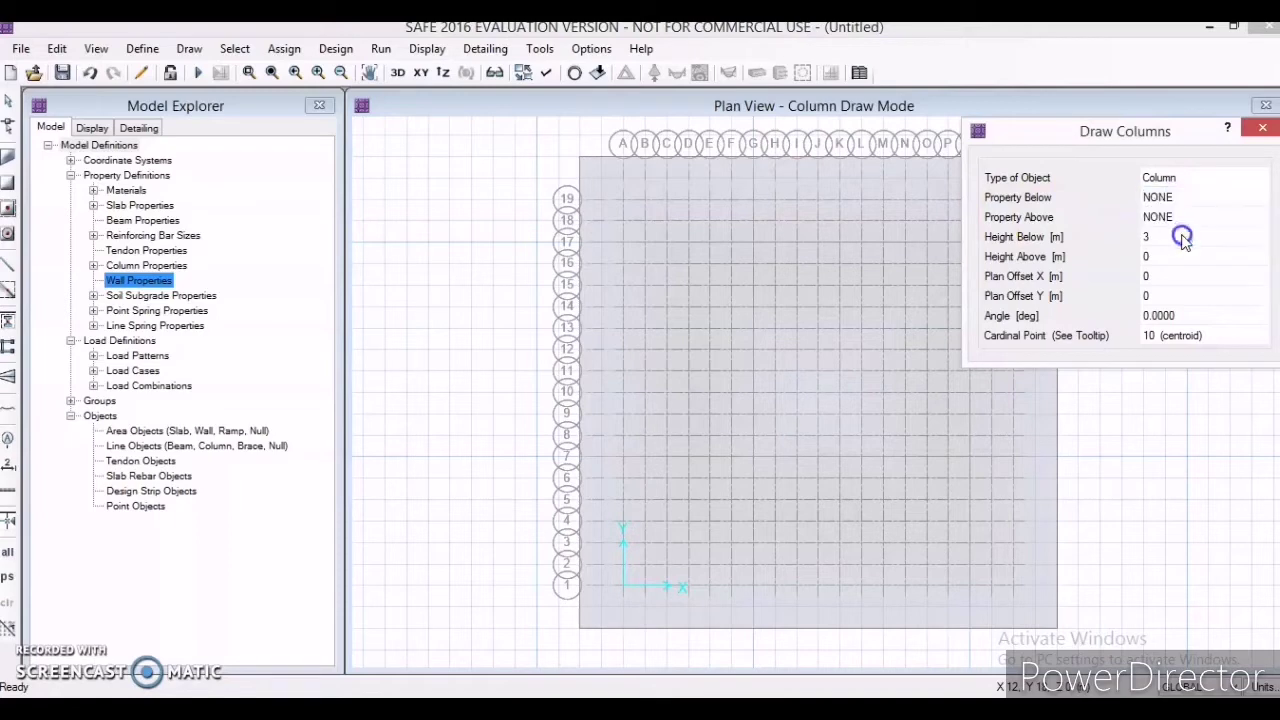
left_click(1178, 220)
left_click(1178, 222)
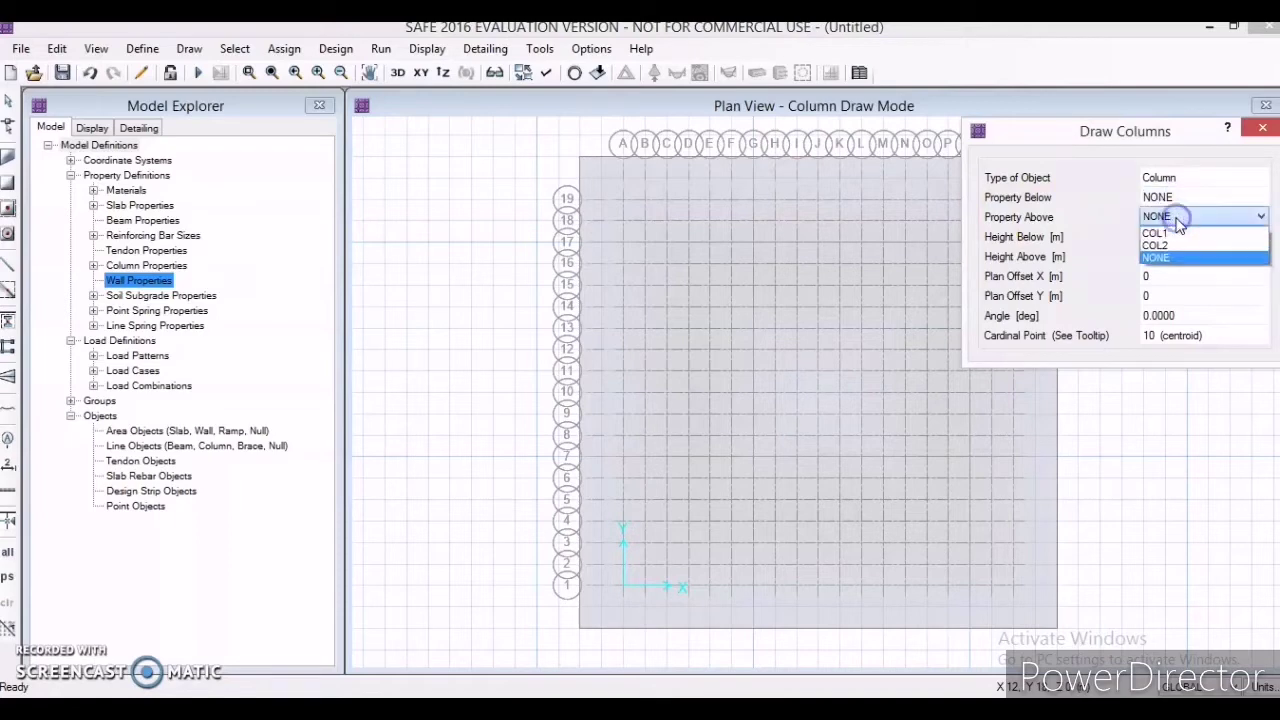
left_click(1178, 240)
left_click(1148, 240)
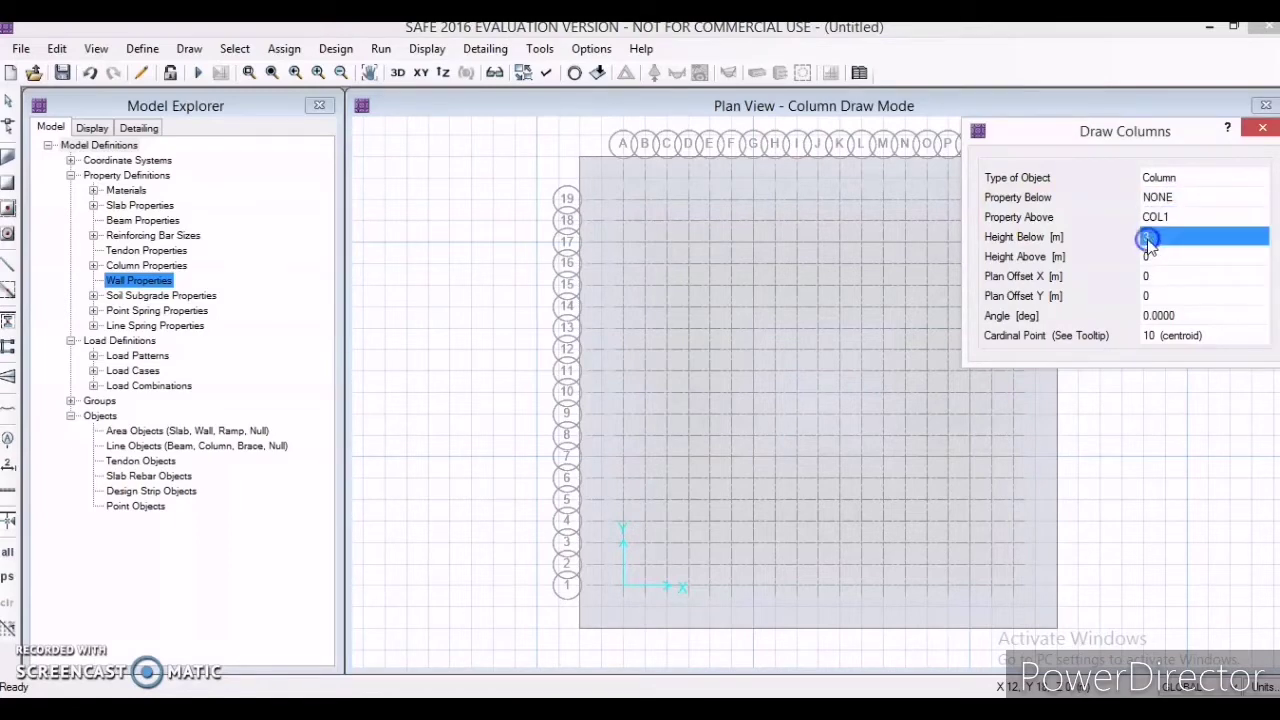
type("0")
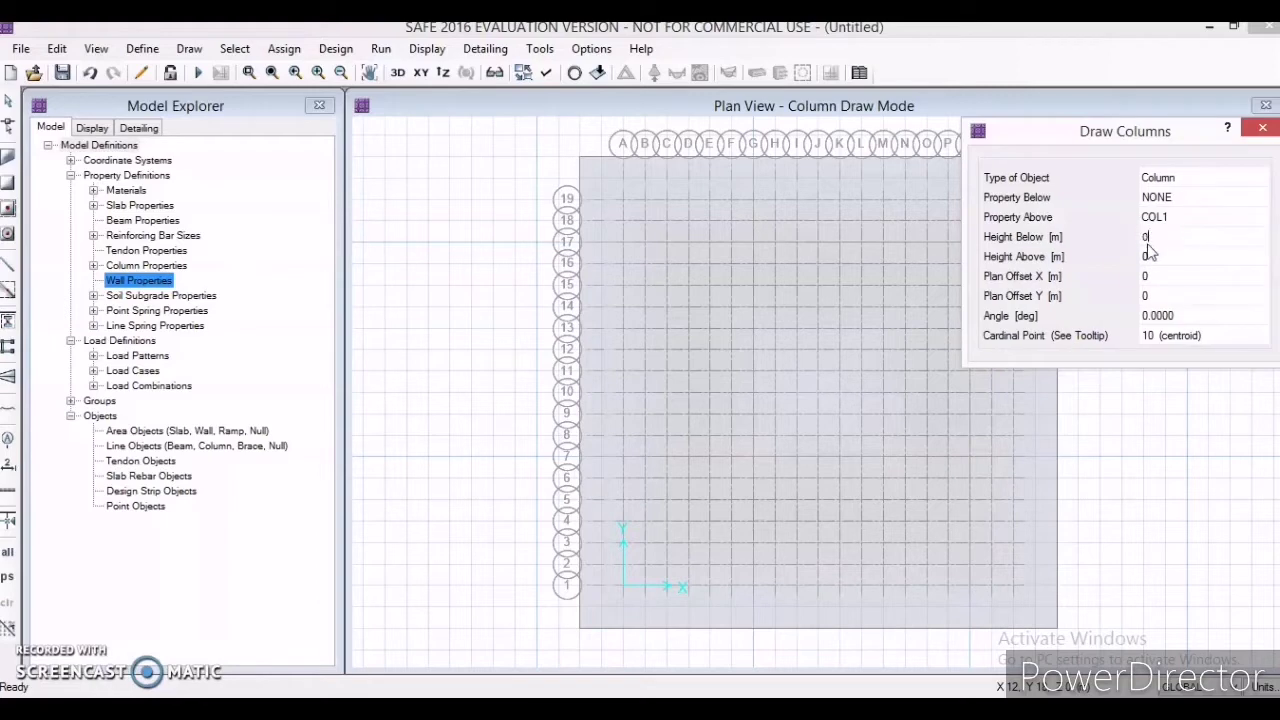
left_click(1149, 254)
type("2")
mouse_move(1173, 140)
left_mouse_down()
mouse_move(712, 246)
mouse_move(280, 225)
left_mouse_up()
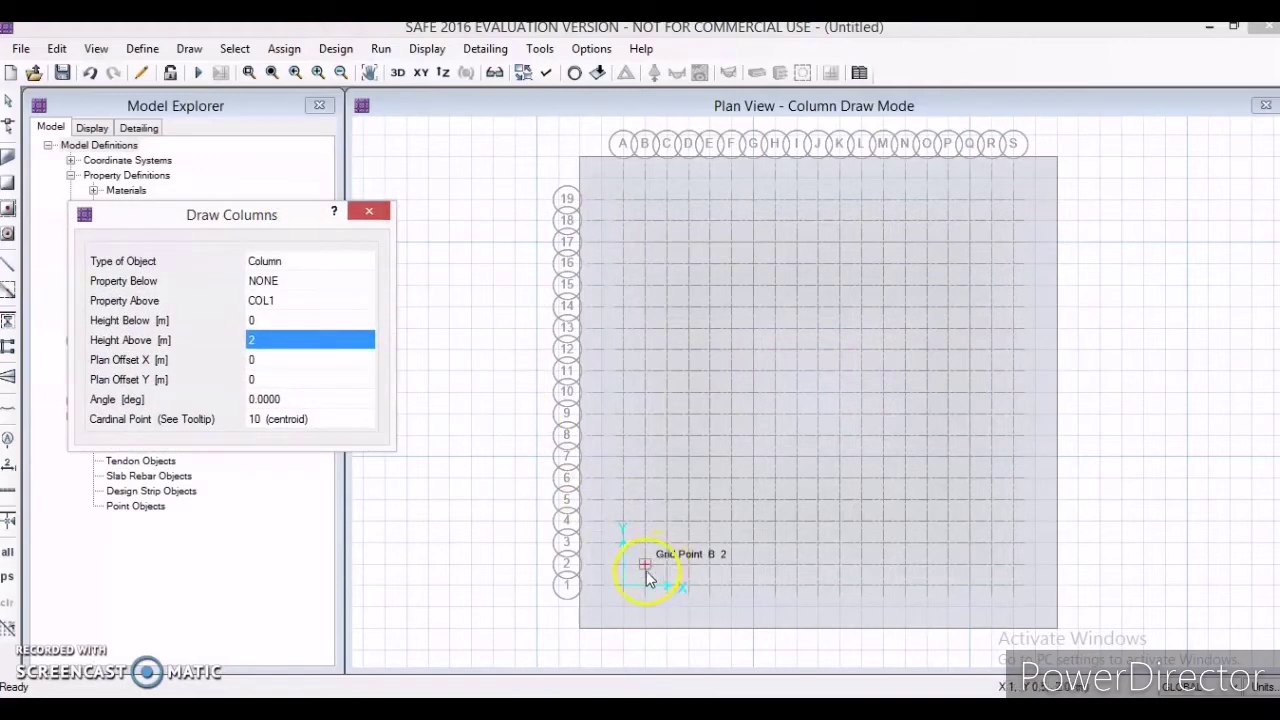
Place COL1 columns at grid points A-1, A-7, A-13, A-19, G-19, M-19 and S-19.
left_click(623, 584)
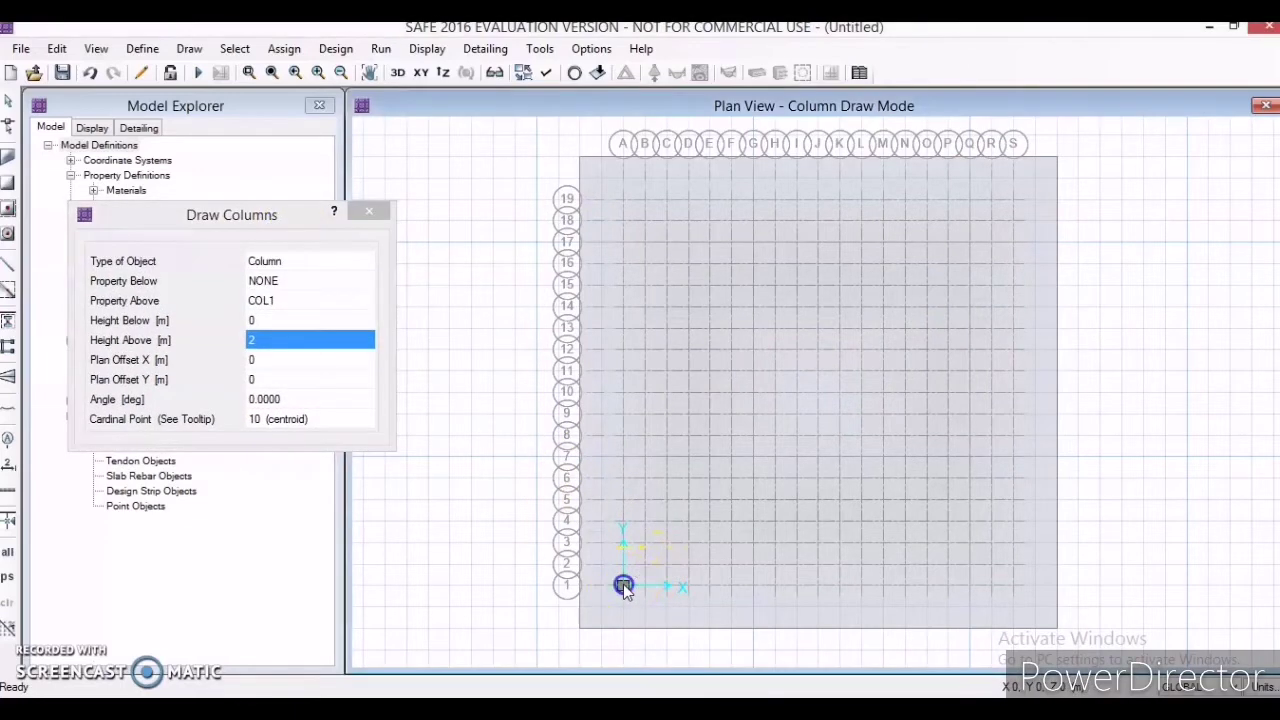
left_click(624, 457)
left_click(623, 327)
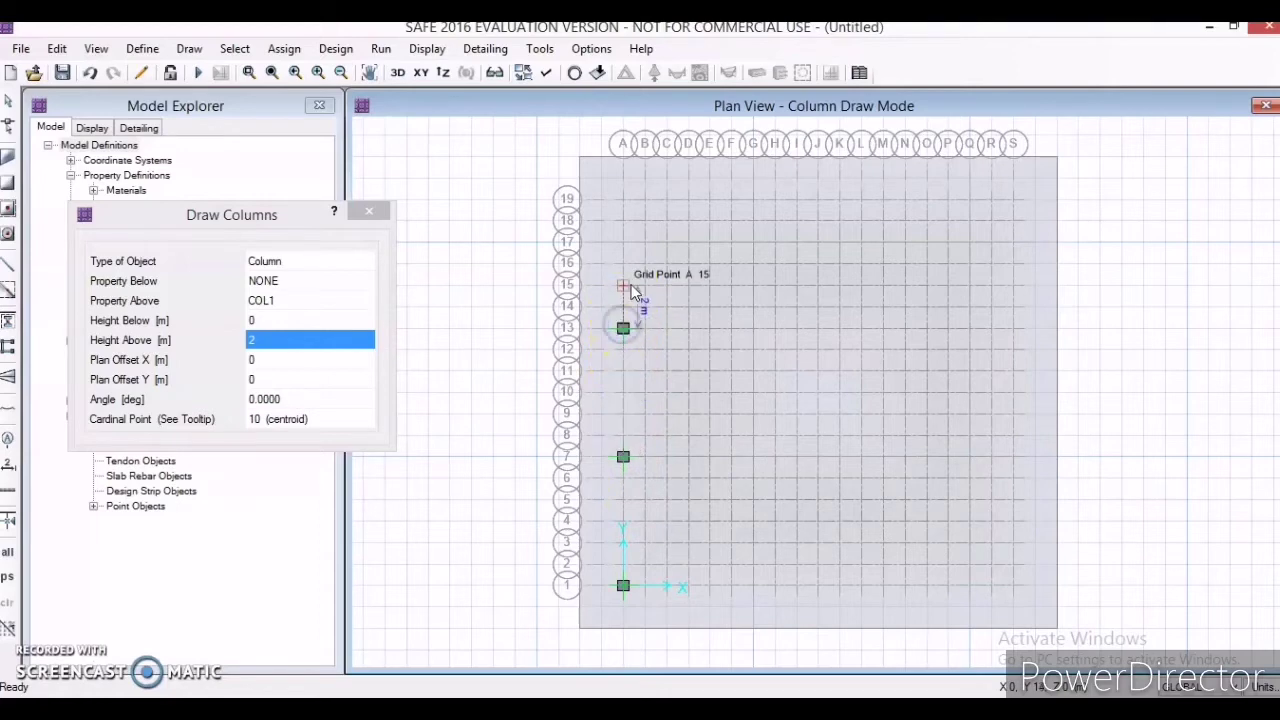
left_click(623, 200)
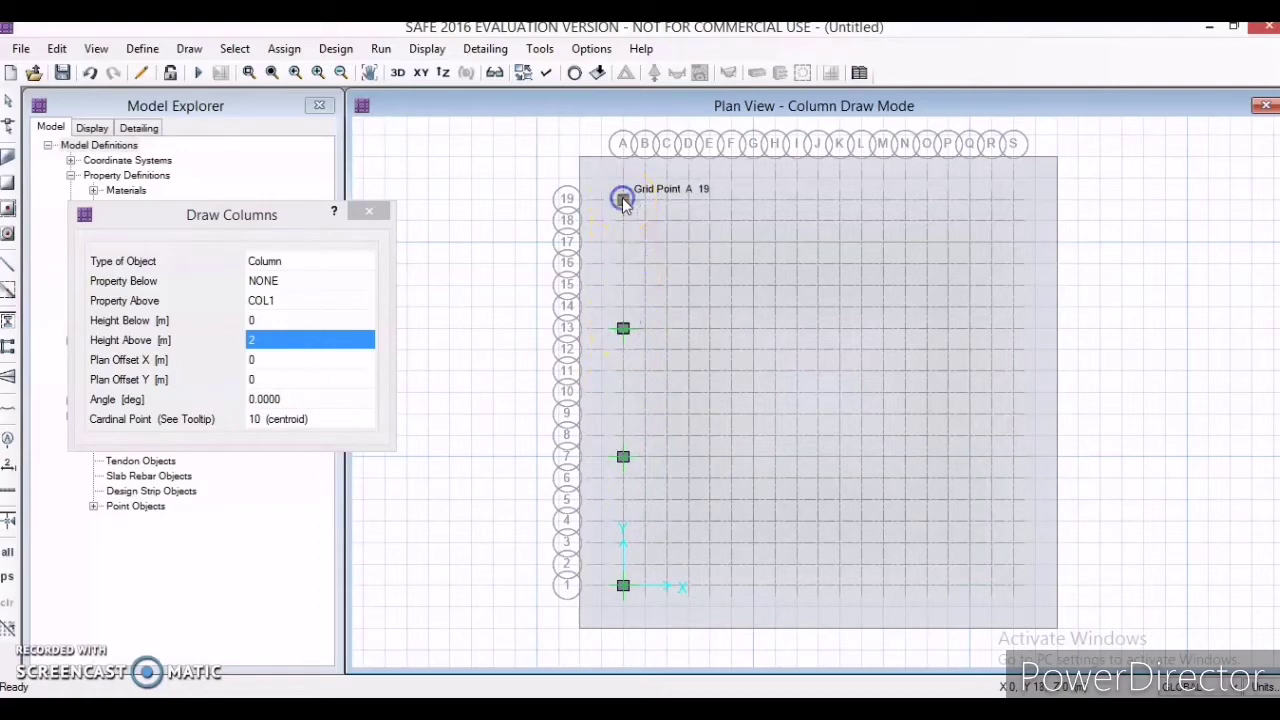
left_click(753, 199)
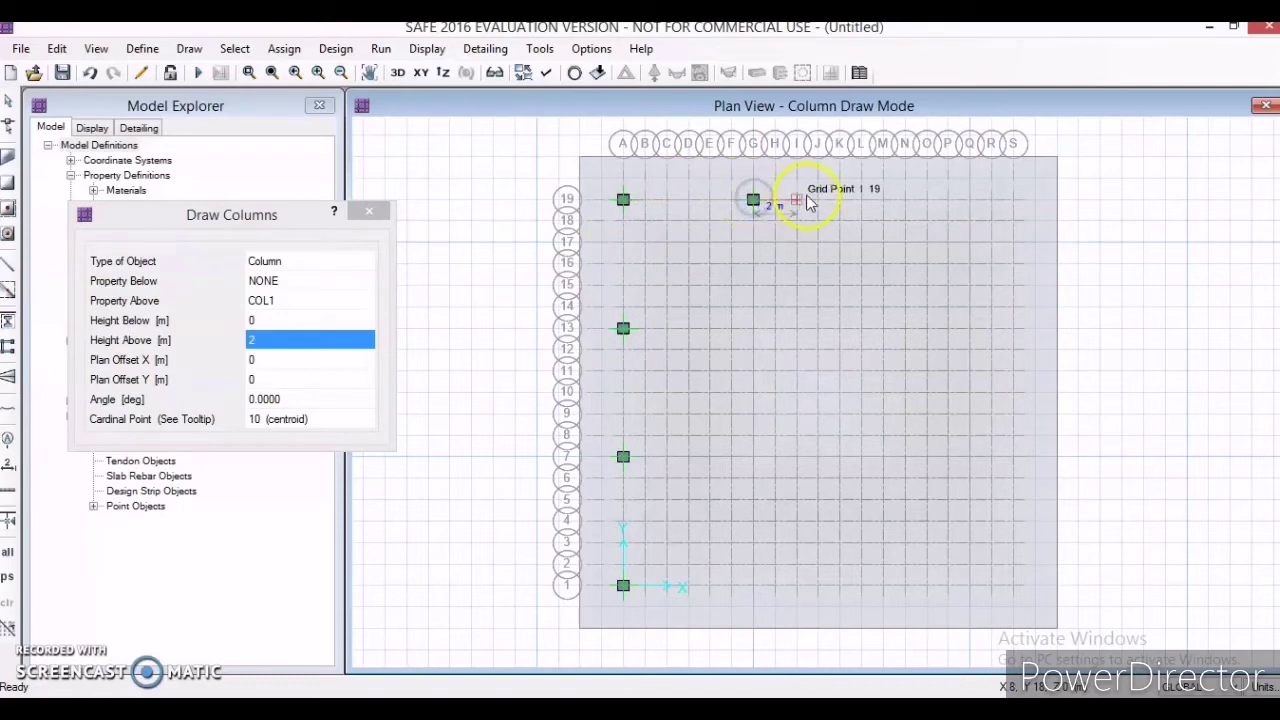
left_click(883, 201)
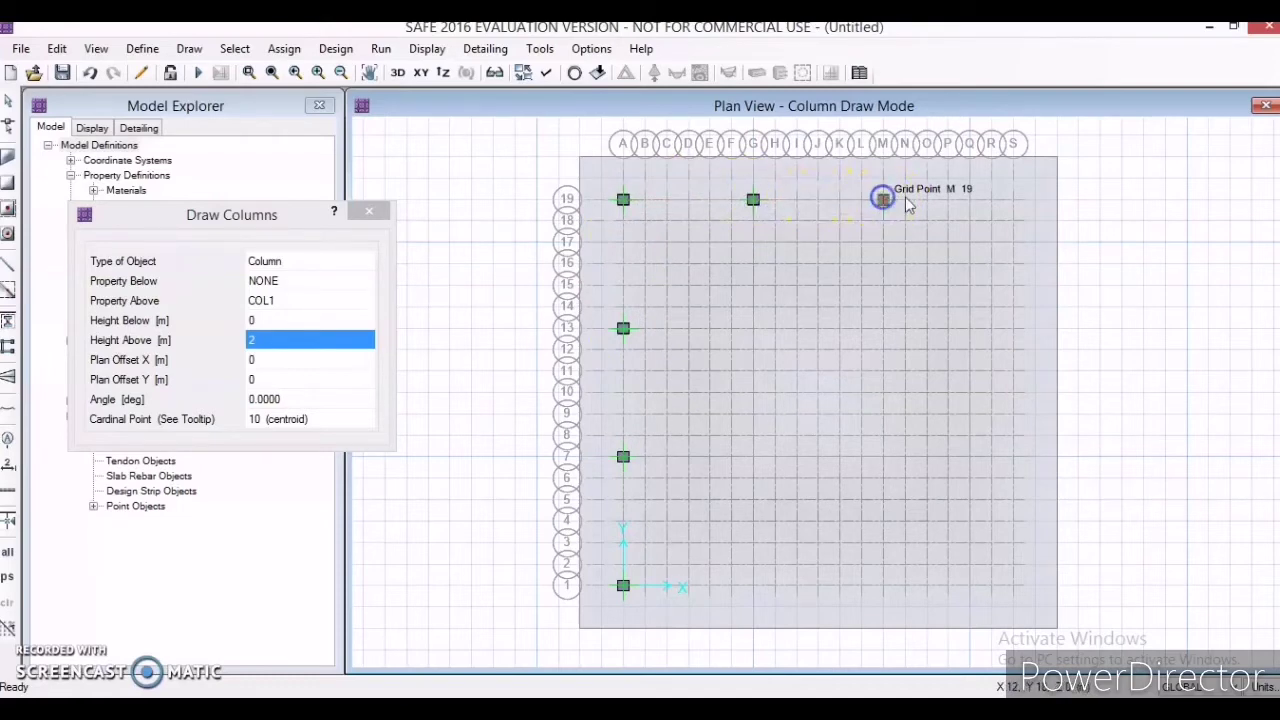
left_click(1012, 201)
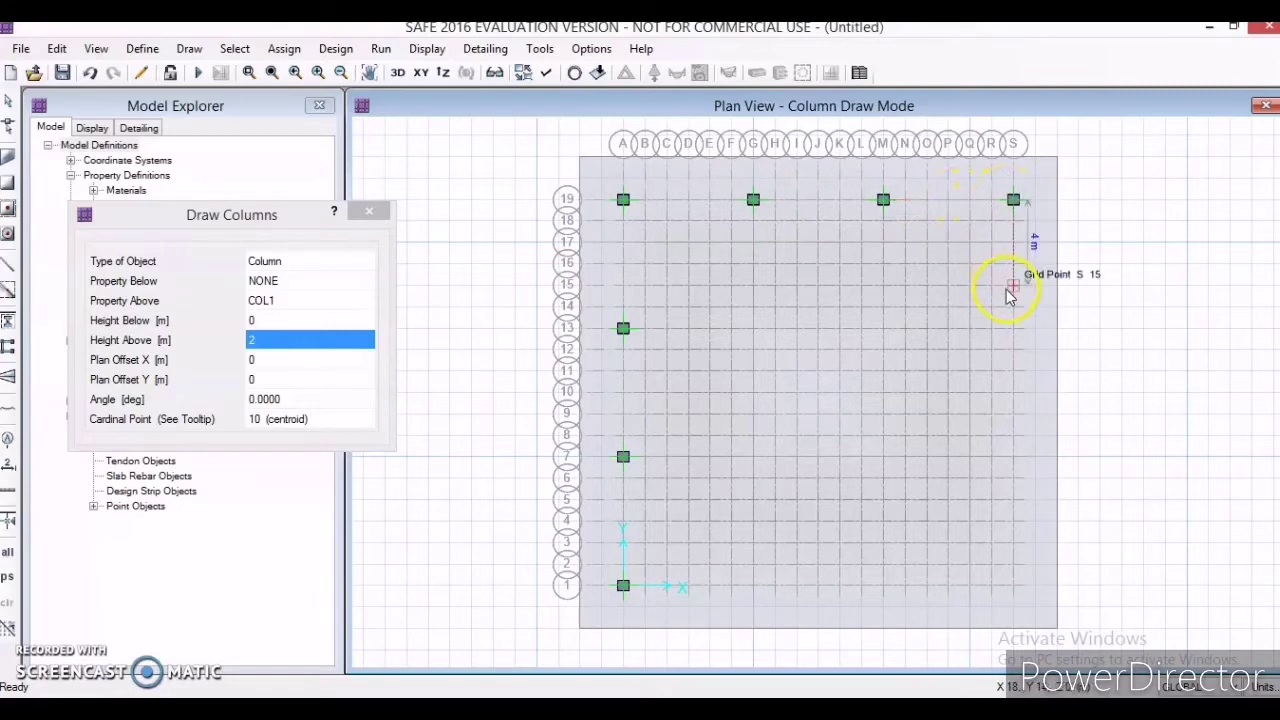
Complete the perimeter with COL1 columns at grid points S-13, S-7, S-1, M-1 and G-1.
left_click(1013, 330)
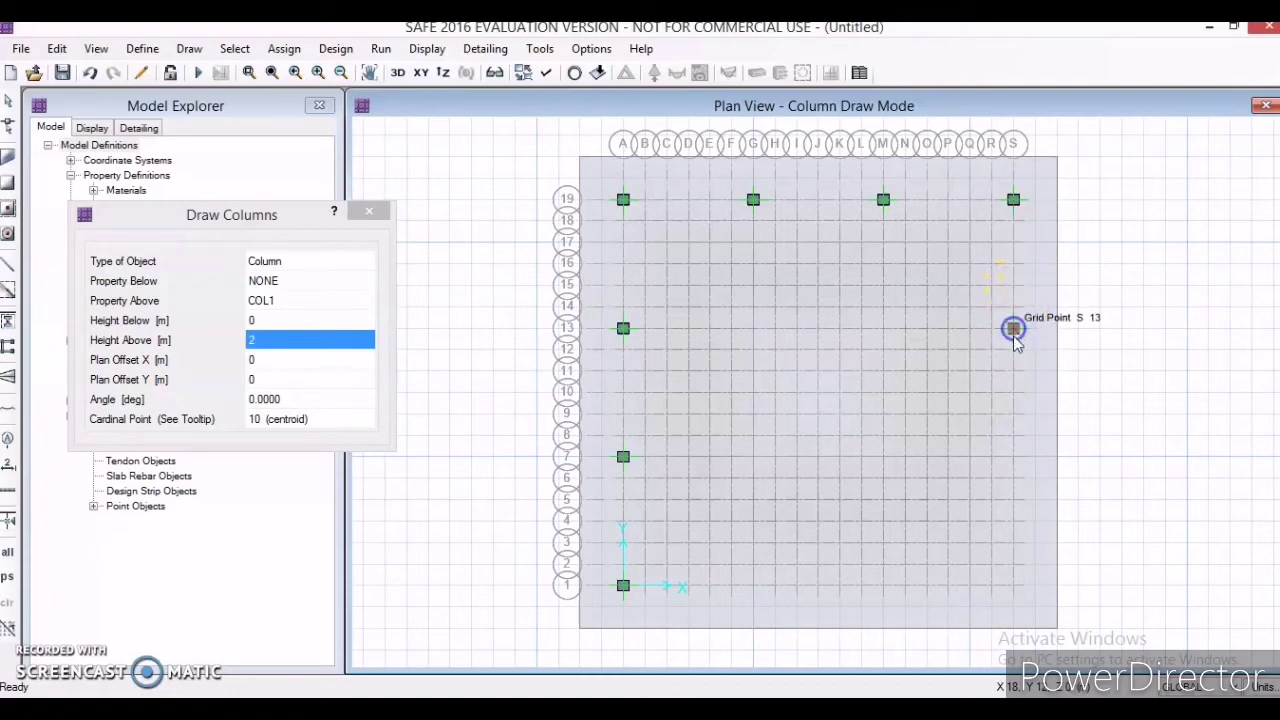
left_click(1013, 457)
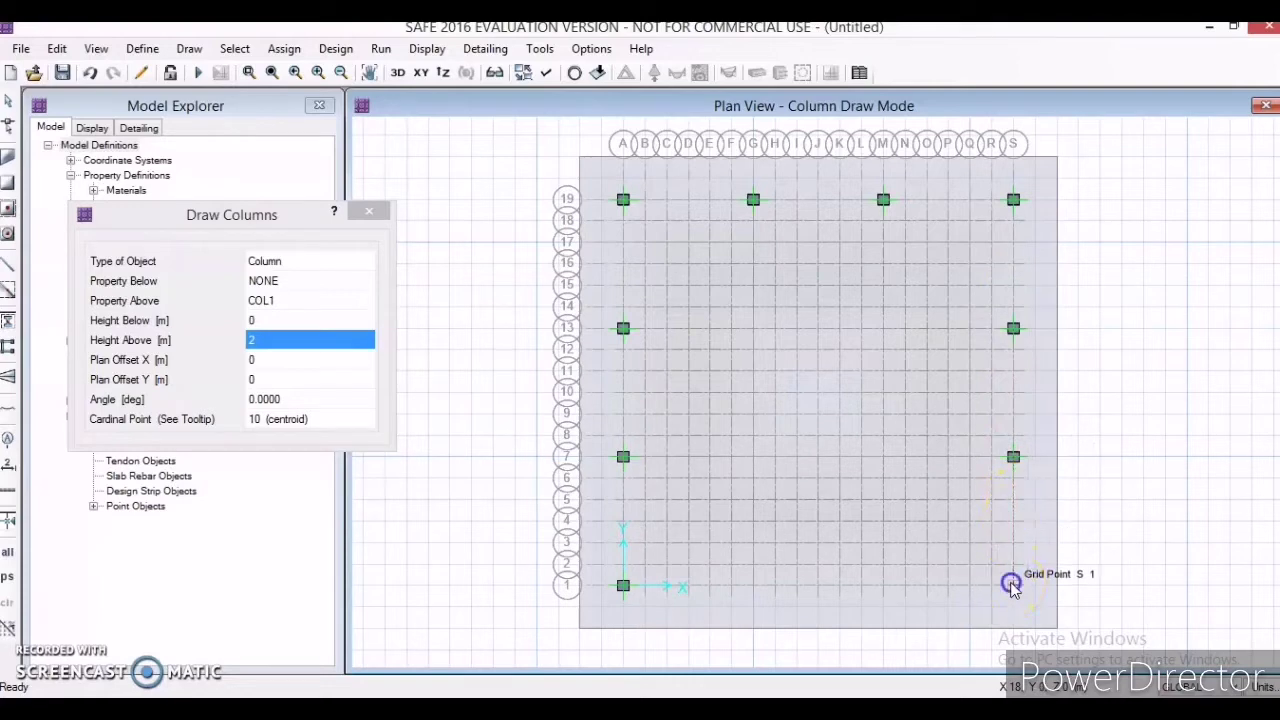
left_click(1012, 587)
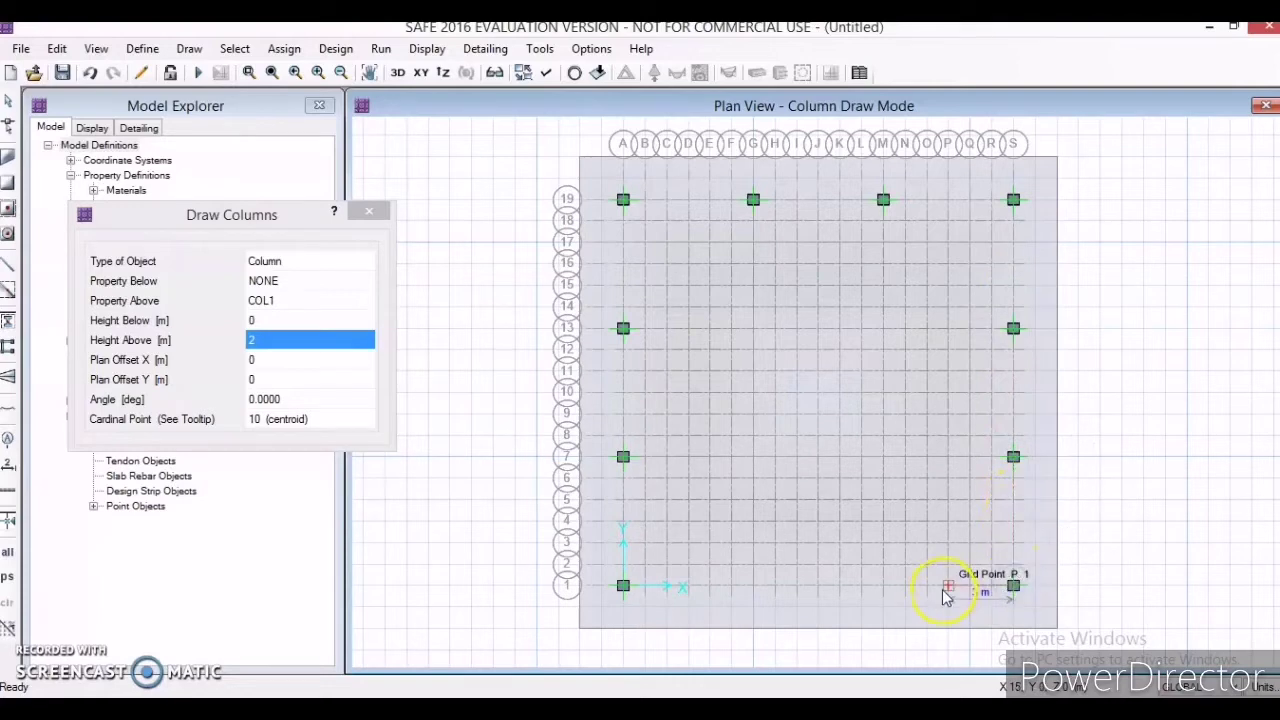
left_click(884, 587)
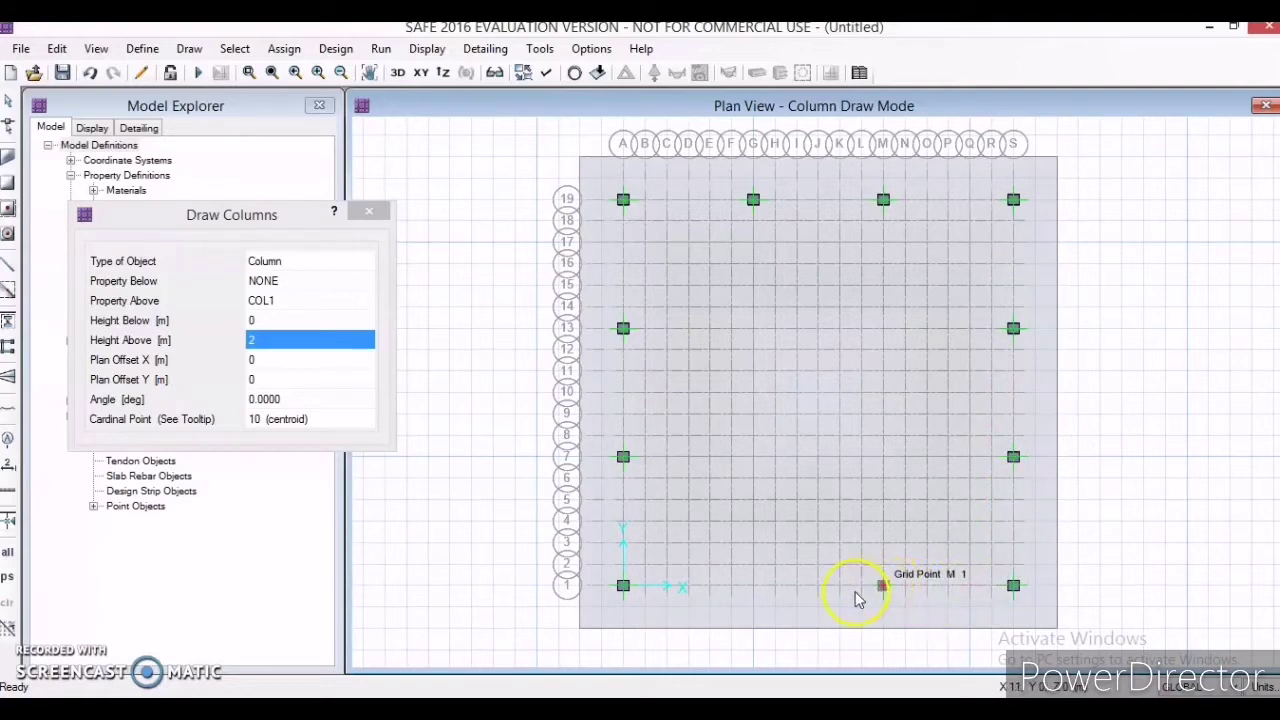
left_click(754, 587)
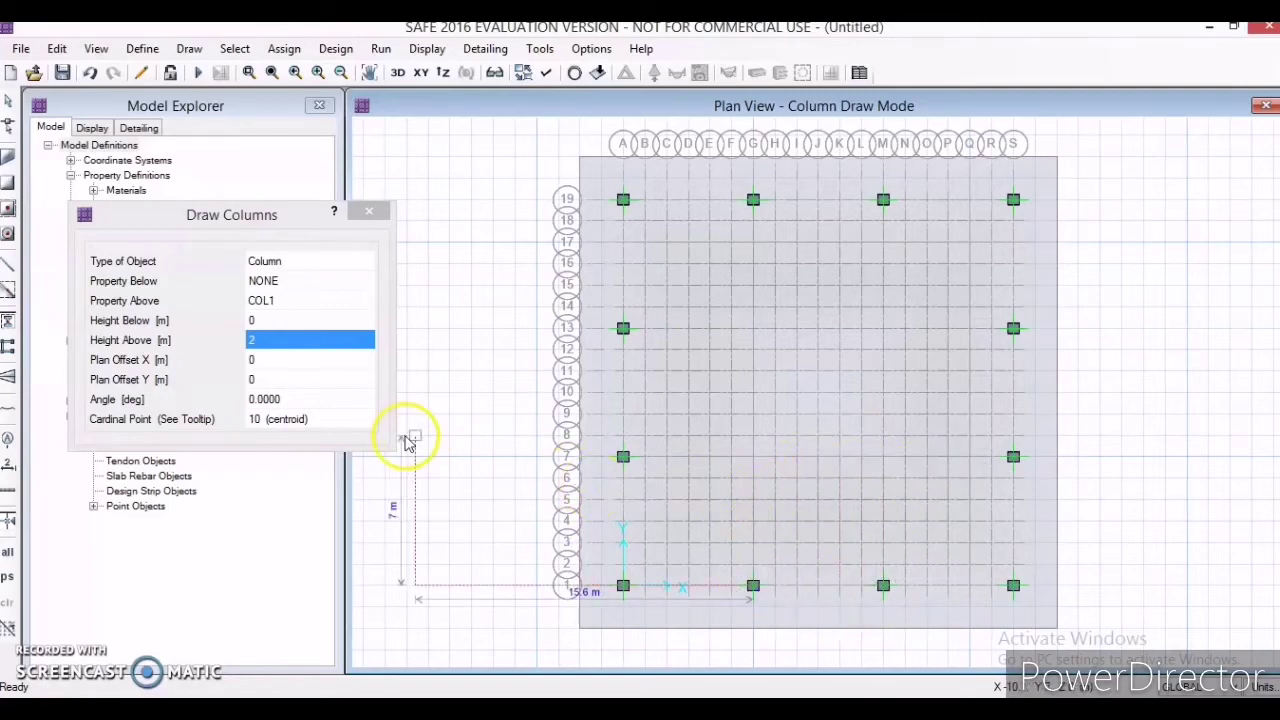
Set the property above to COL2 and place interior columns at grid points G-7, G-13, M-13 and M-7.
left_click(291, 300)
left_click(291, 302)
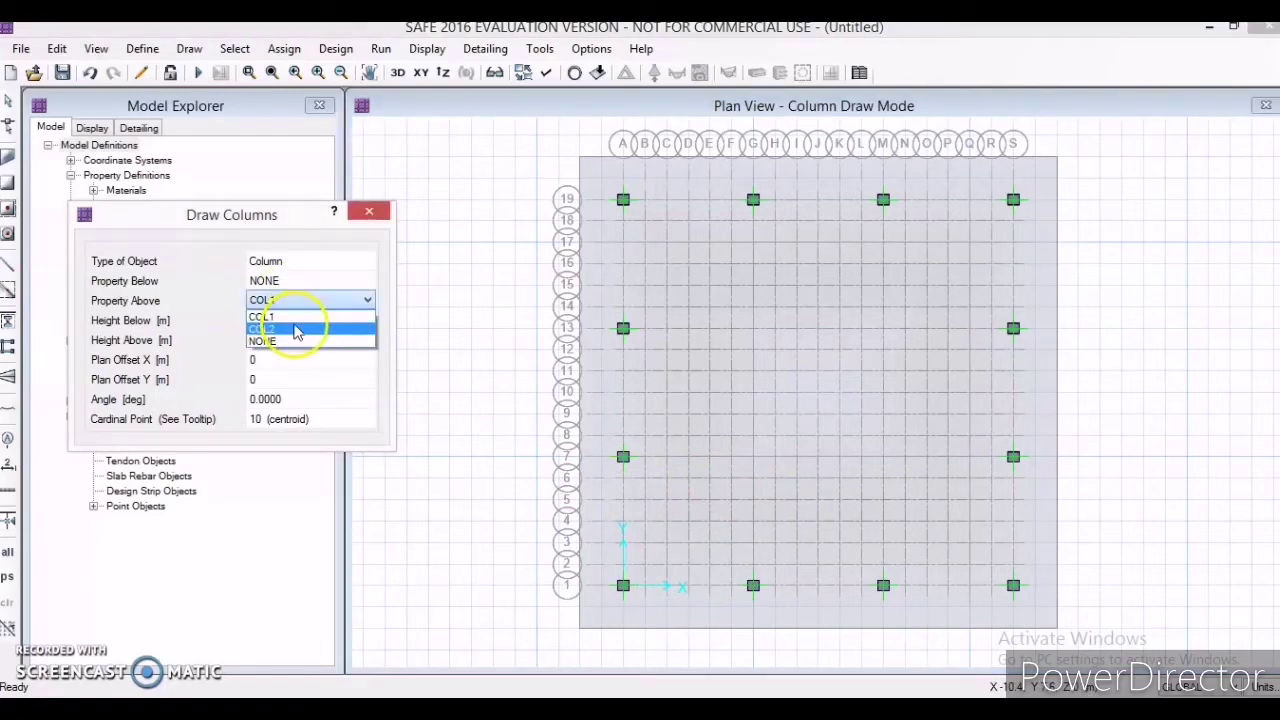
left_click(294, 329)
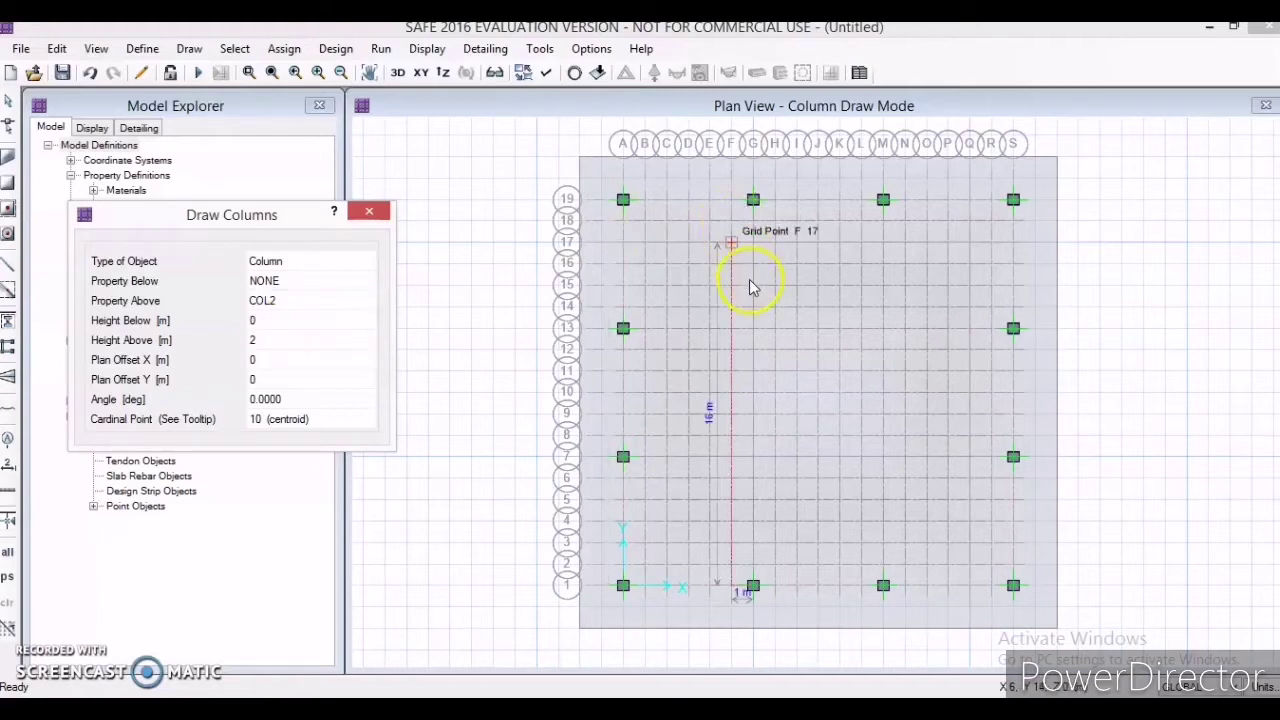
left_click(753, 458)
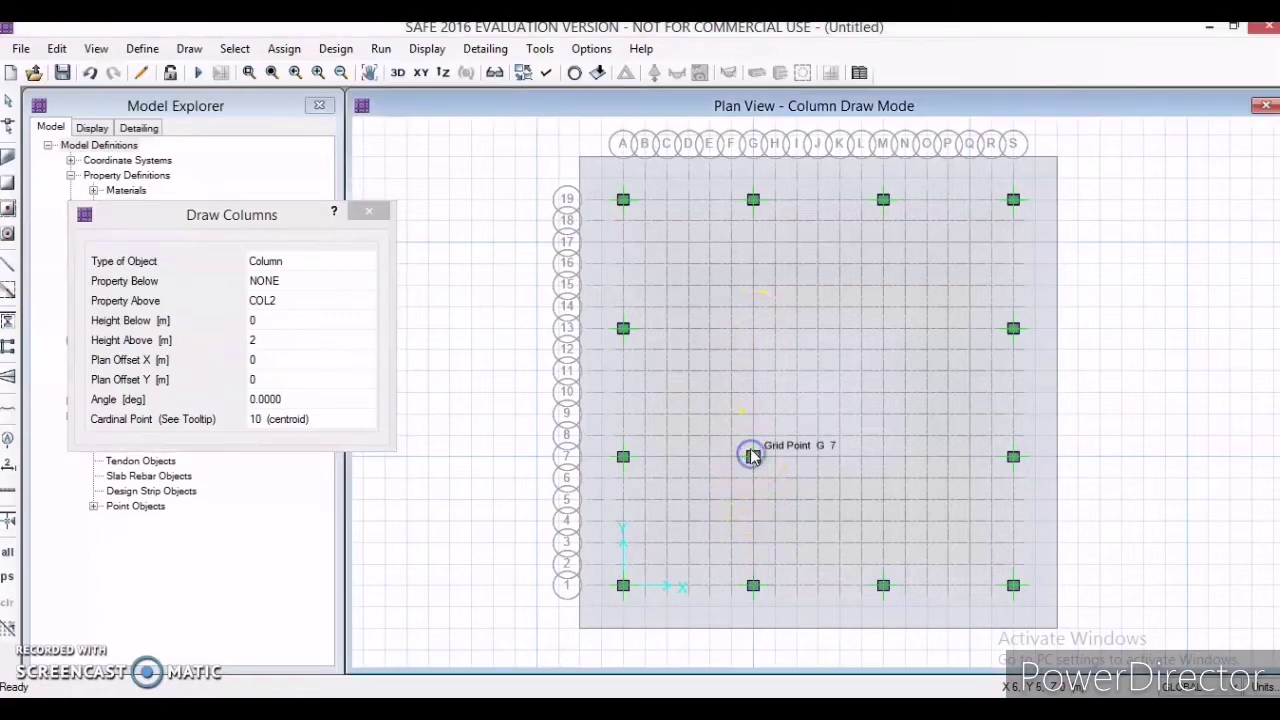
left_click(755, 330)
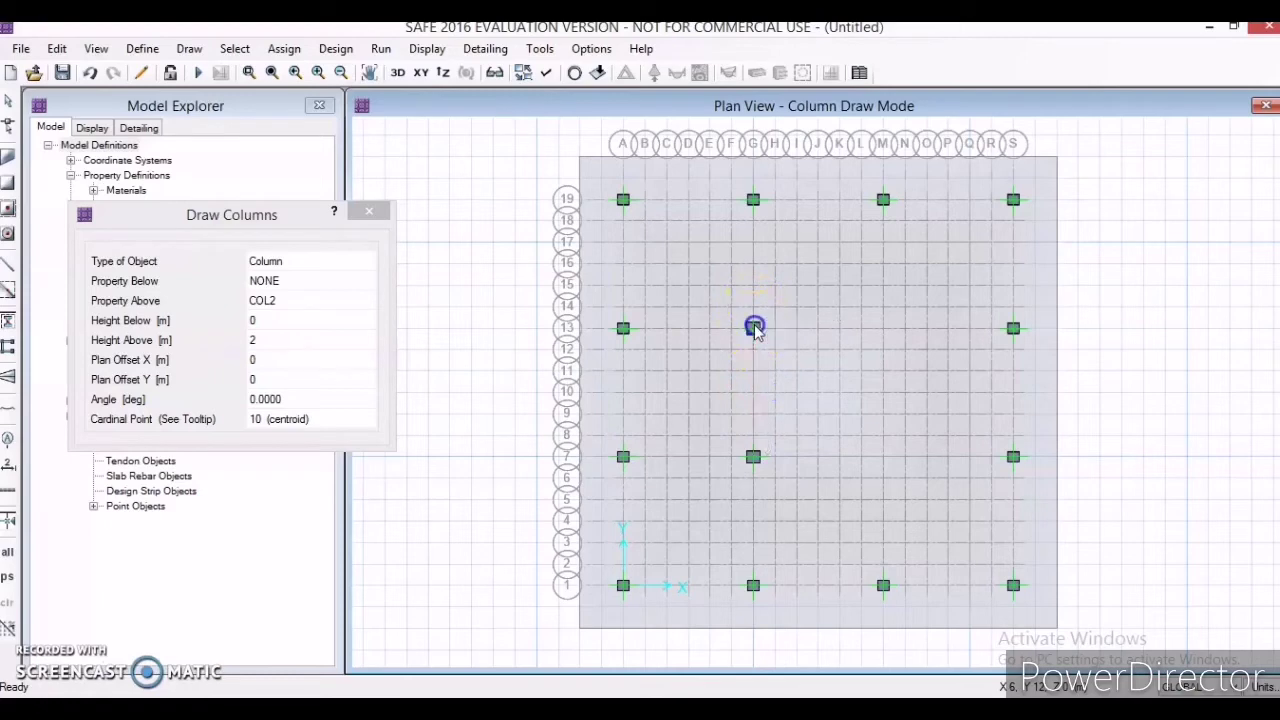
left_click(885, 330)
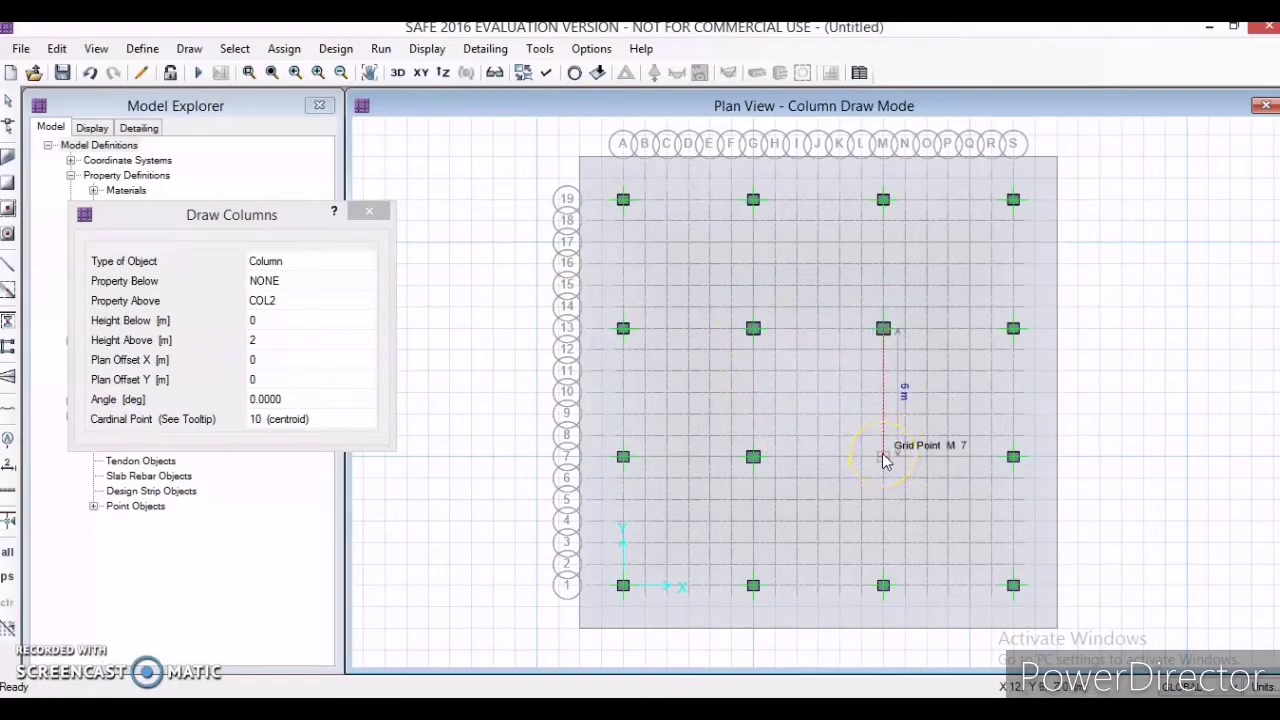
left_click(884, 459)
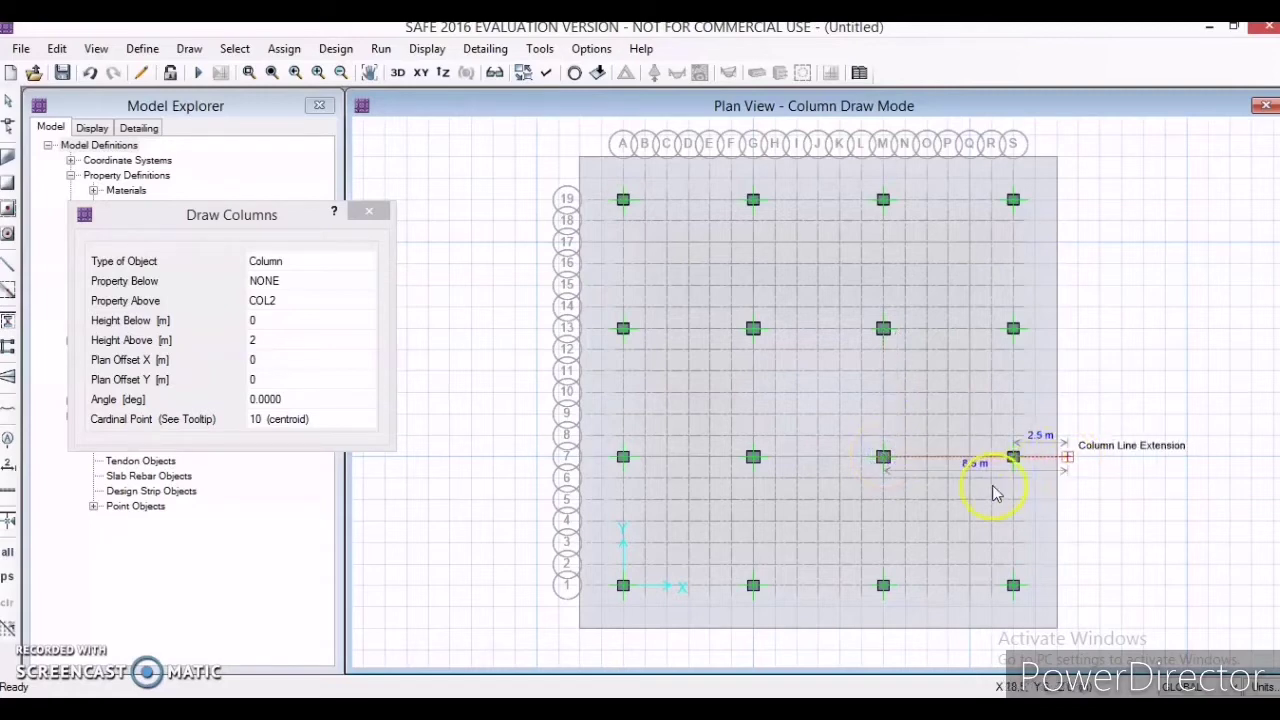
End column drawing and undo the stray column placed outside the footing slab.
right_click(1076, 442)
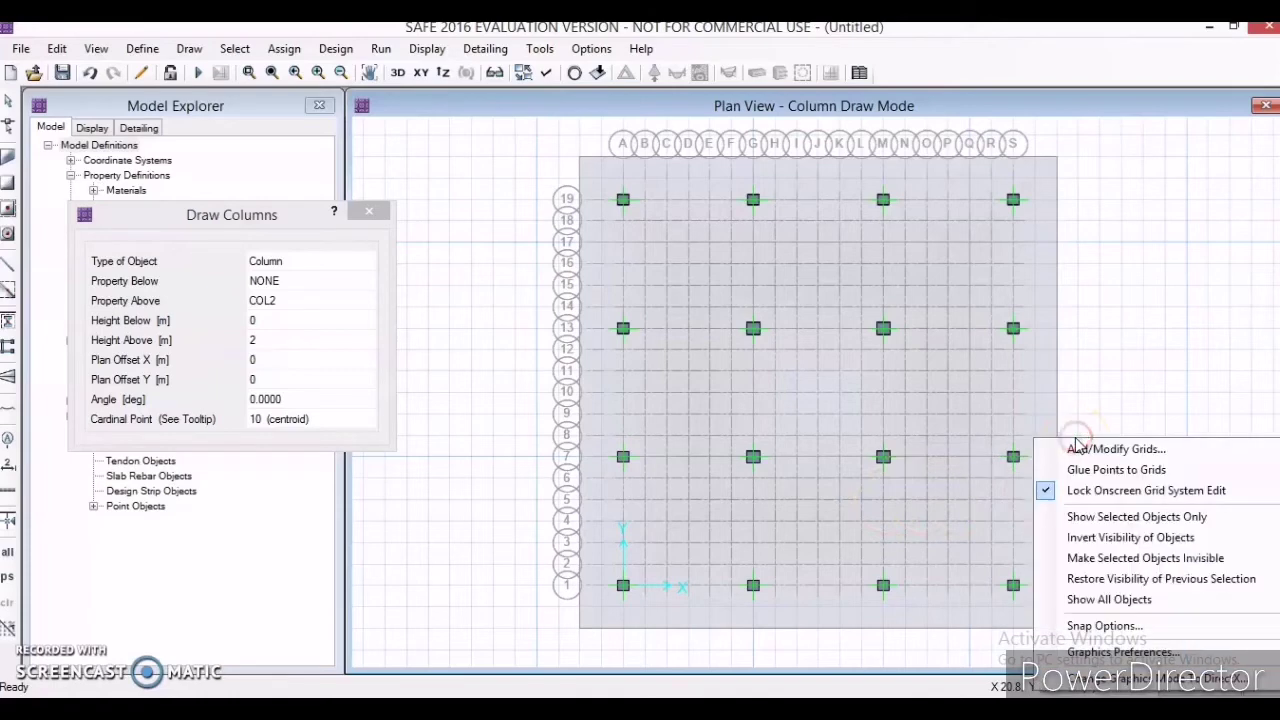
left_click(1125, 419)
key("Escape")
left_click(1145, 402)
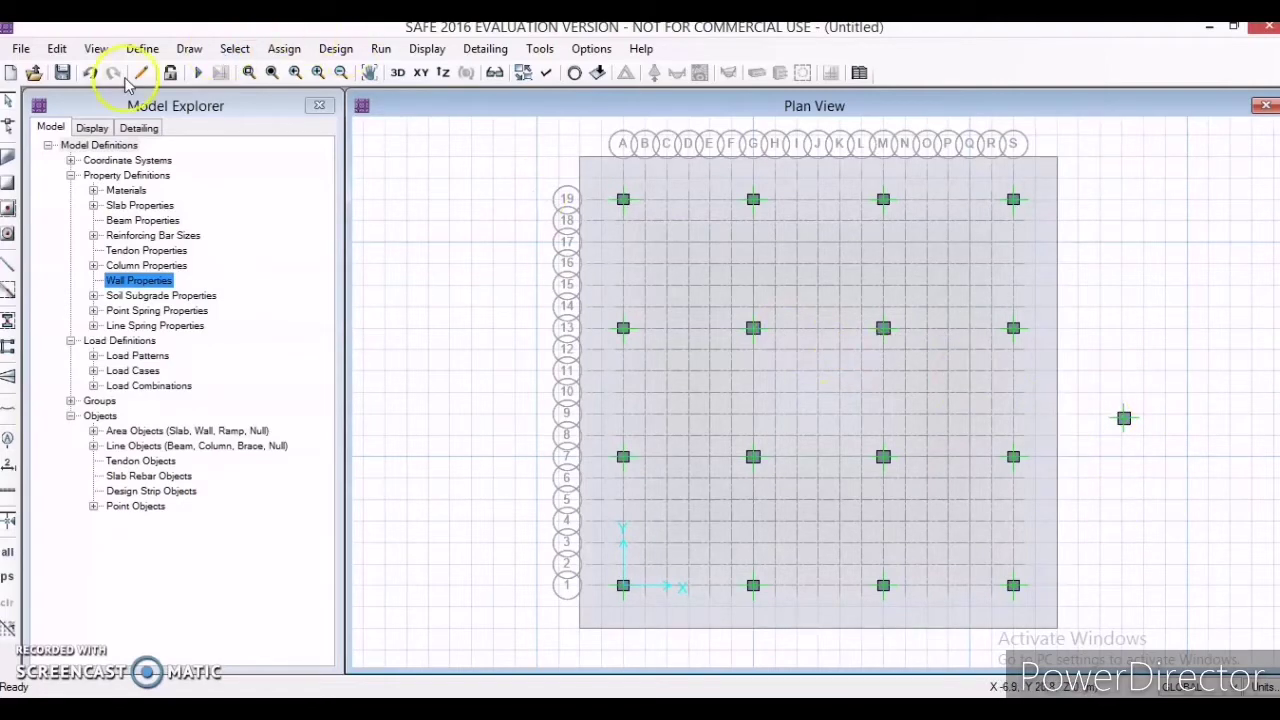
left_click(88, 76)
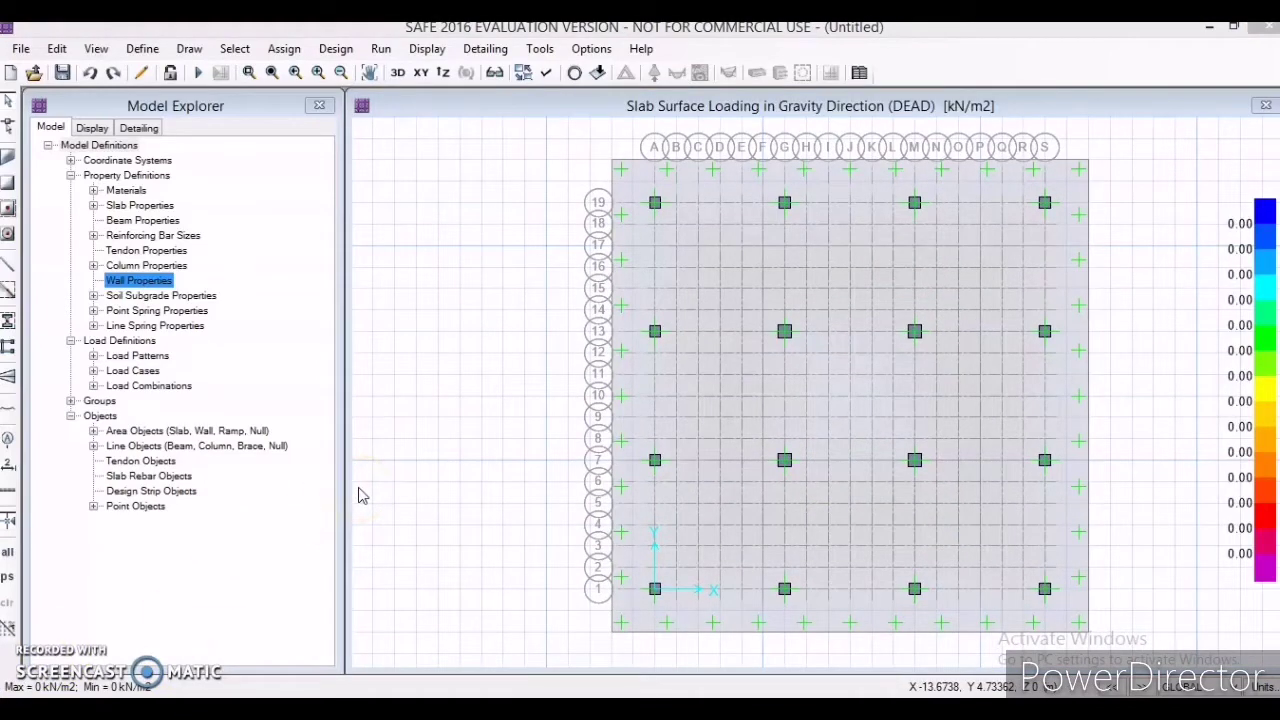
Draw a layer A column design strip along grid line 19, from one slab edge to the other.
left_click(194, 52)
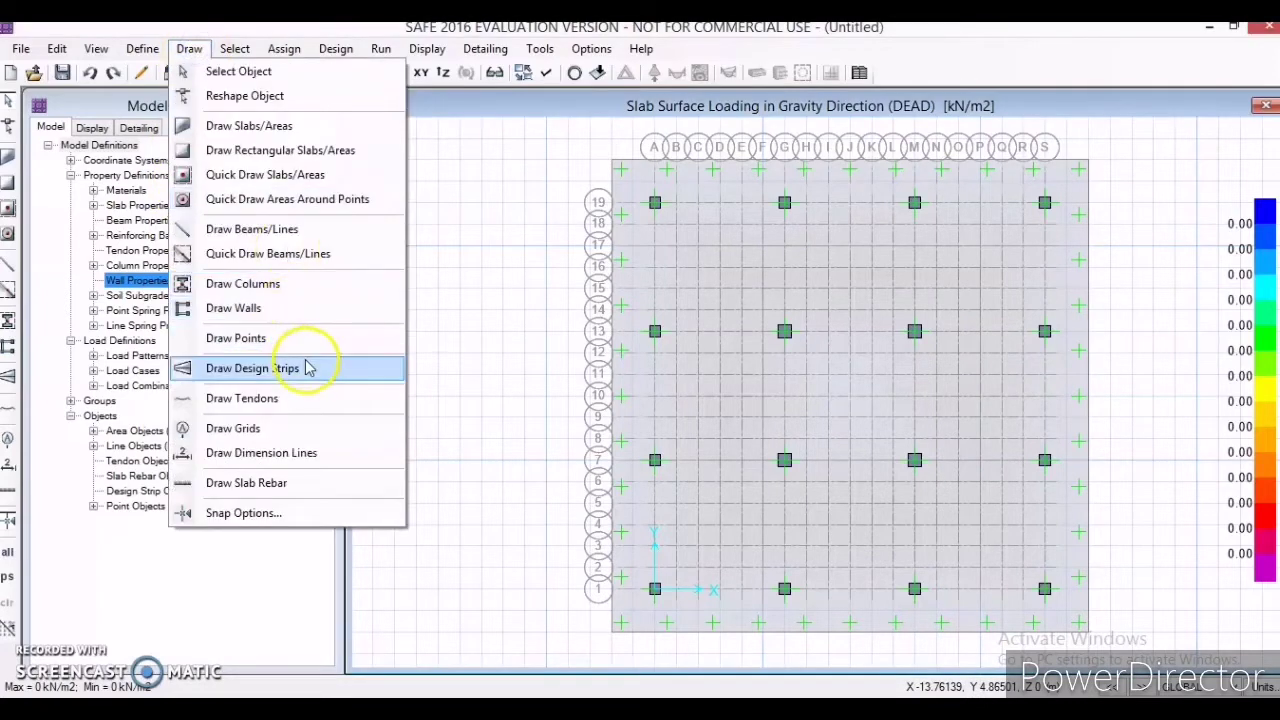
left_click(305, 368)
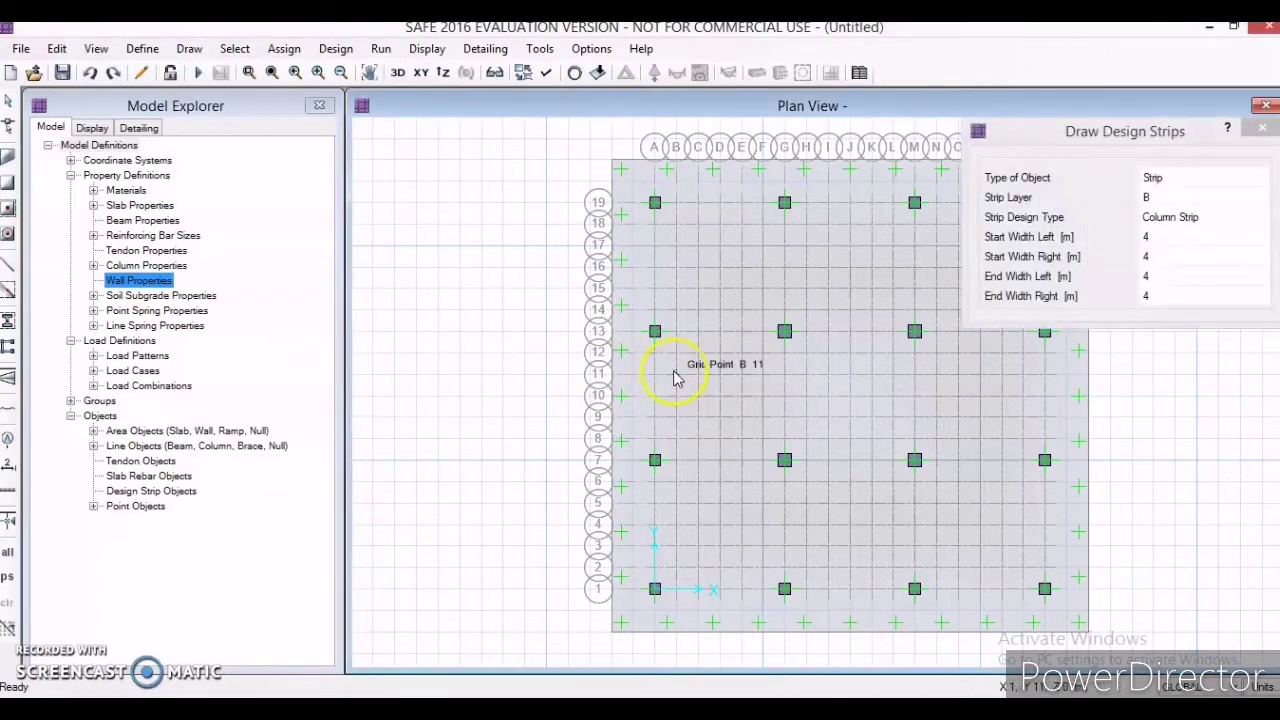
left_click(1103, 133)
mouse_move(1103, 133)
left_mouse_down()
mouse_move(688, 208)
mouse_move(368, 150)
left_mouse_up()
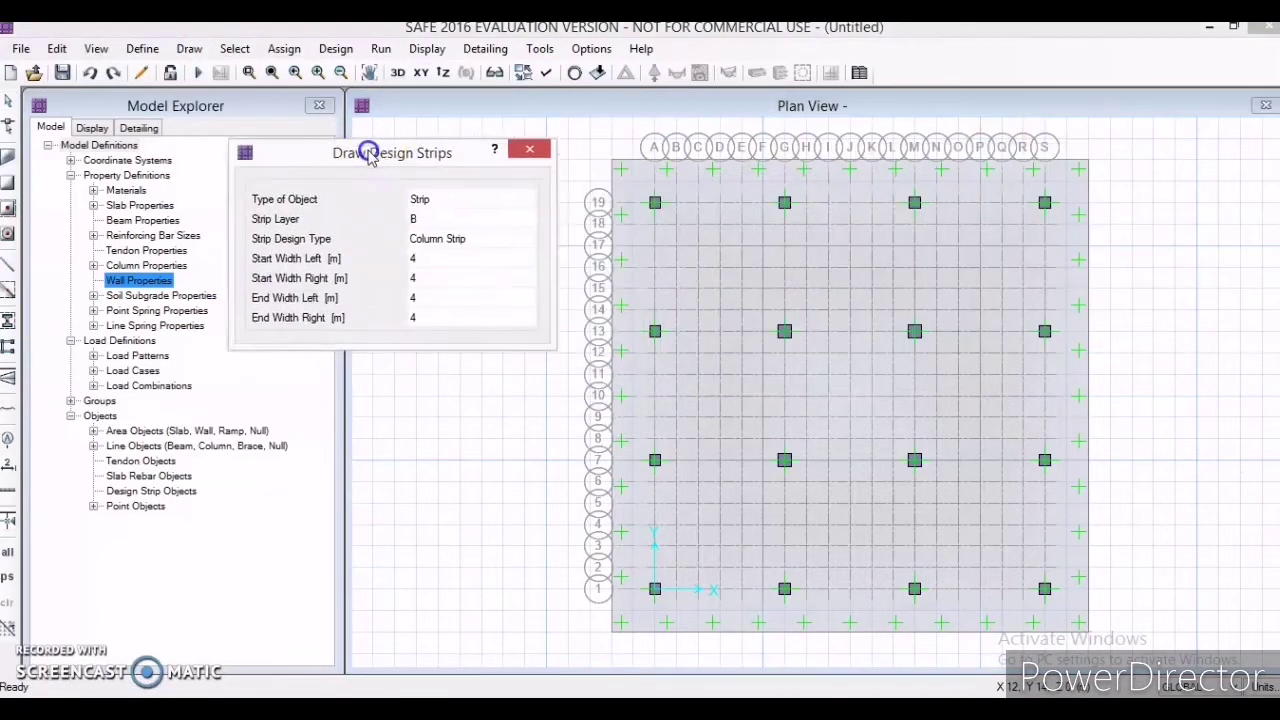
left_click(432, 218)
left_click(432, 218)
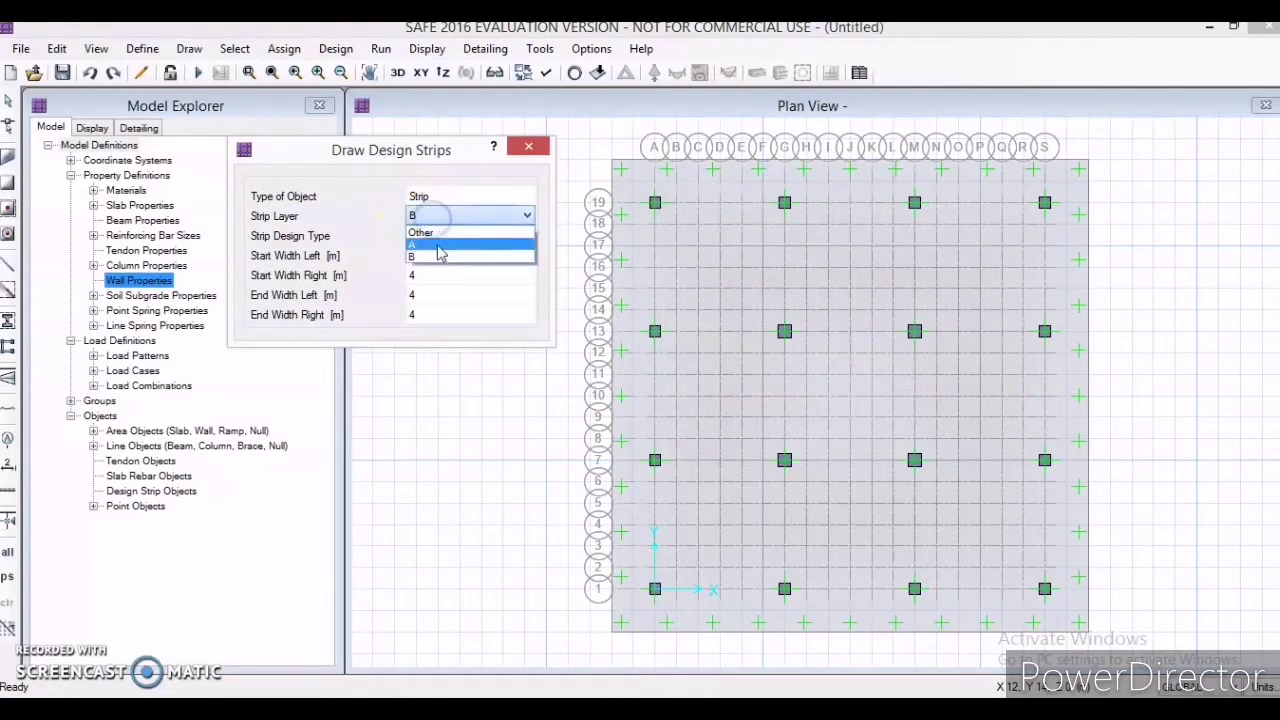
left_click(438, 250)
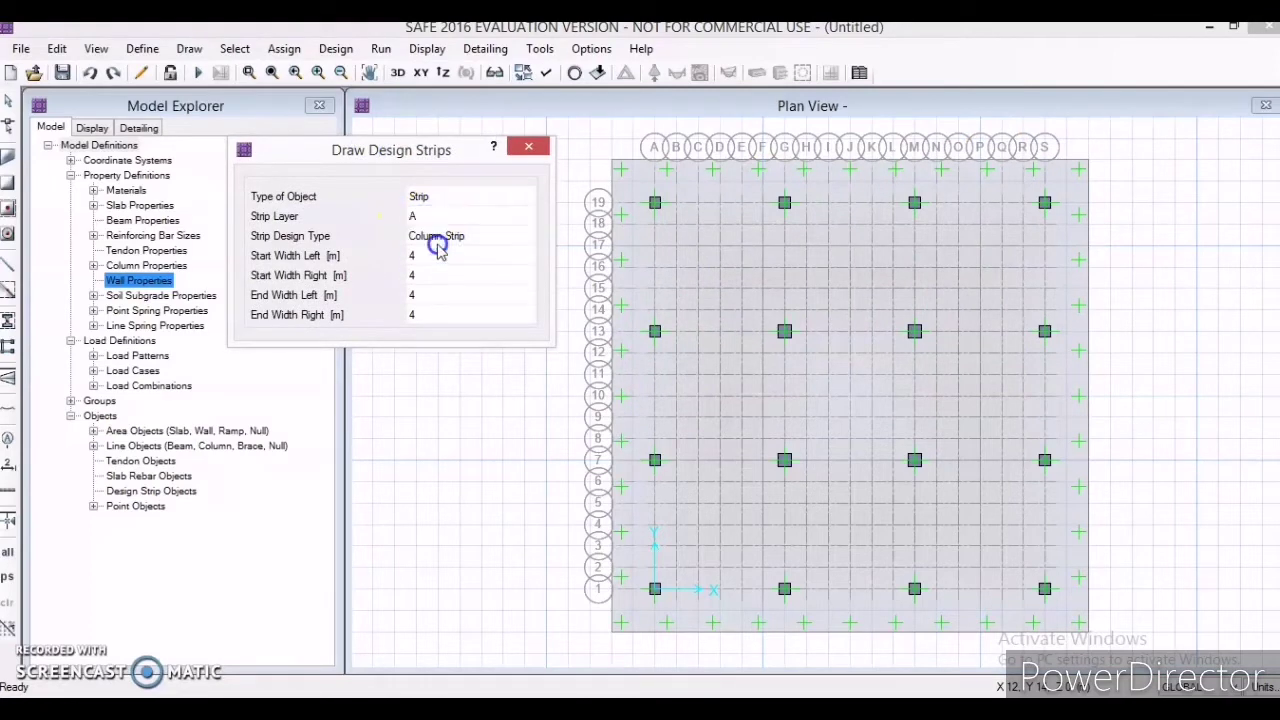
left_click(618, 206)
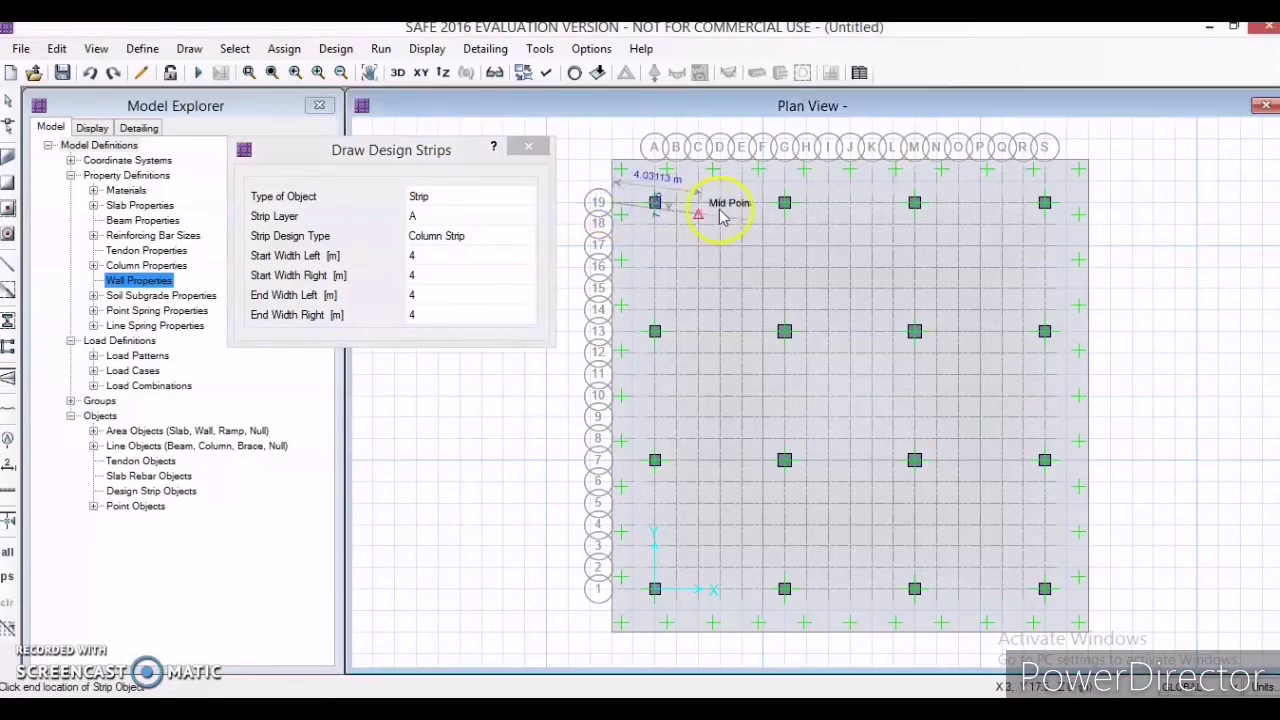
left_click(1090, 206)
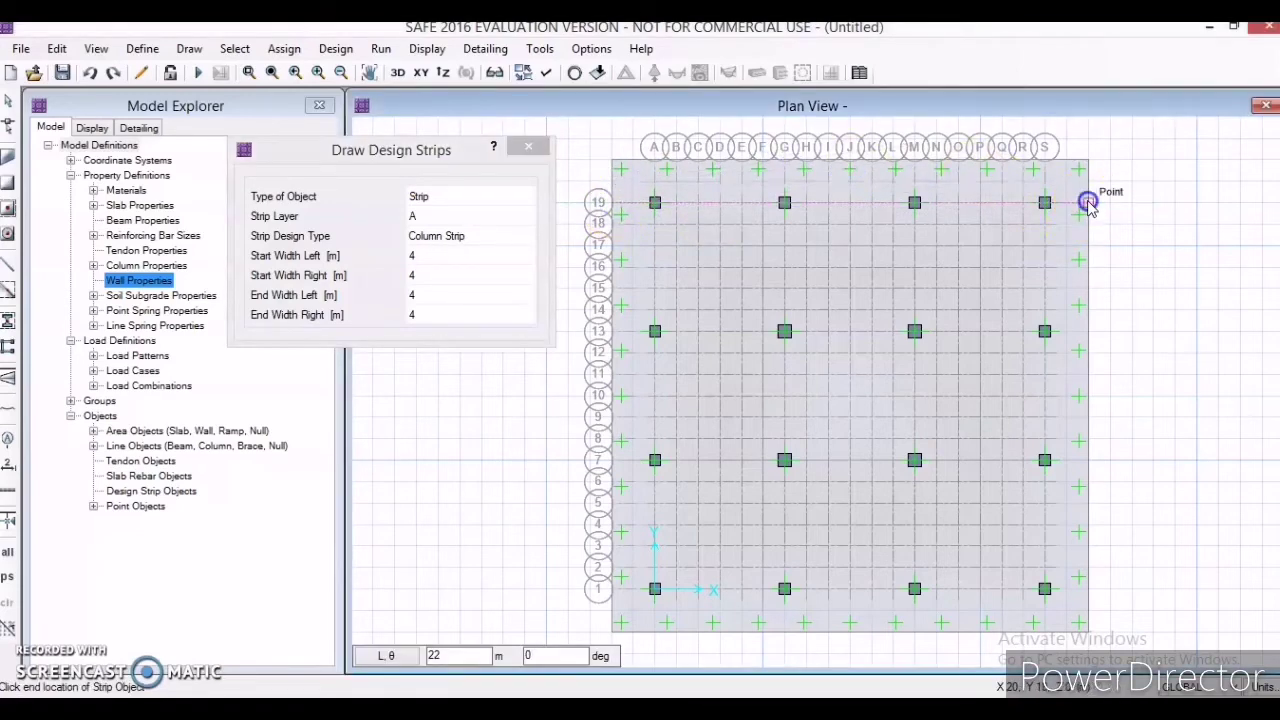
right_click(1132, 370)
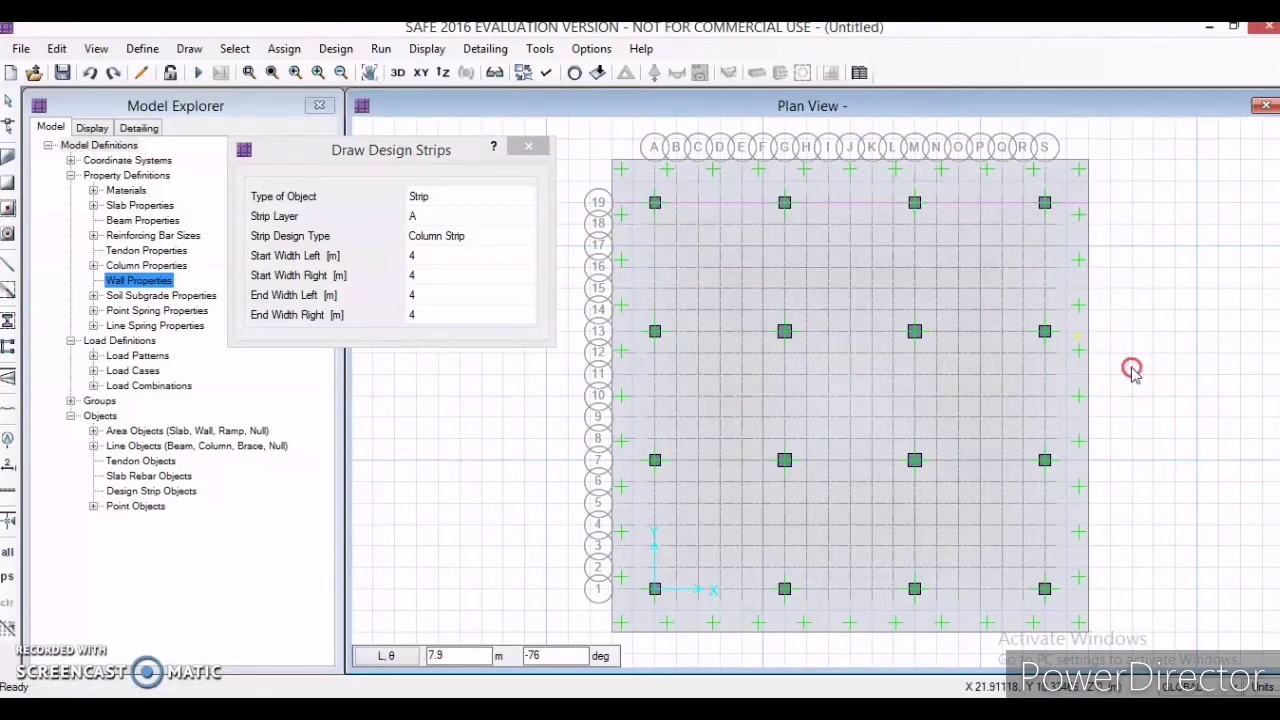
Draw layer A column design strips along grid lines 13, 7 and 1, each spanning the slab from edge to edge.
left_click(612, 333)
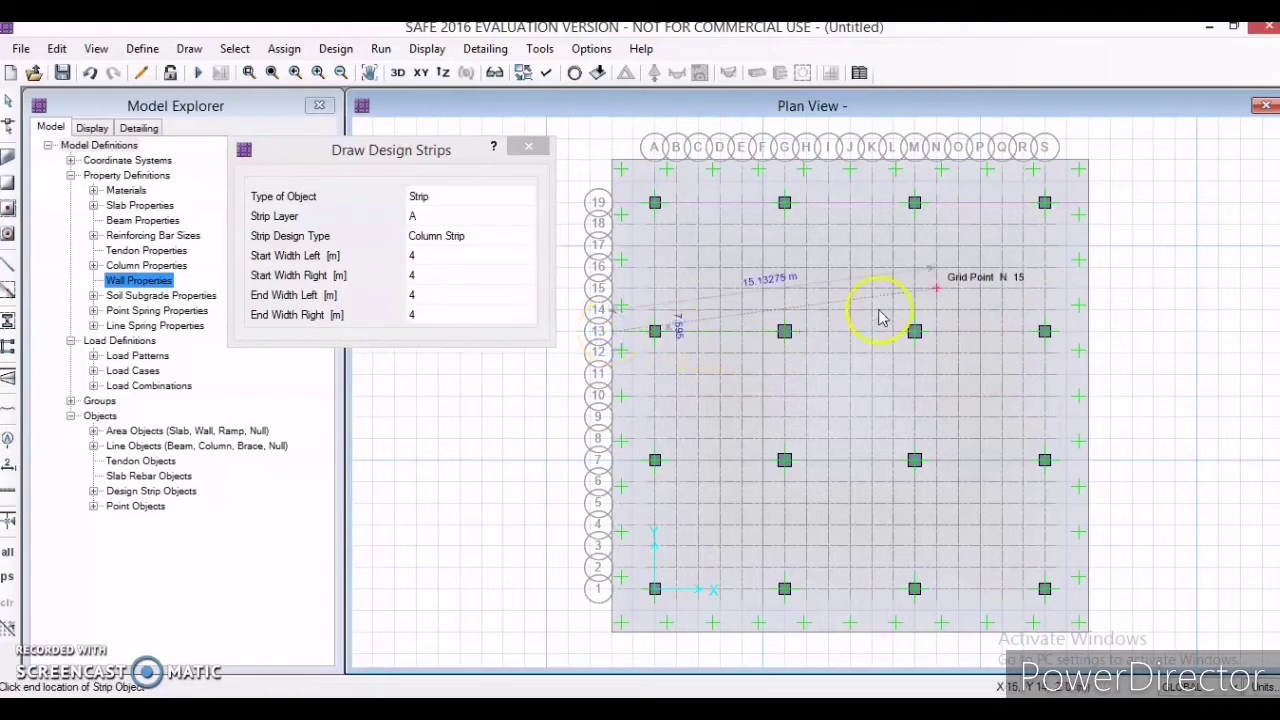
left_click(1089, 335)
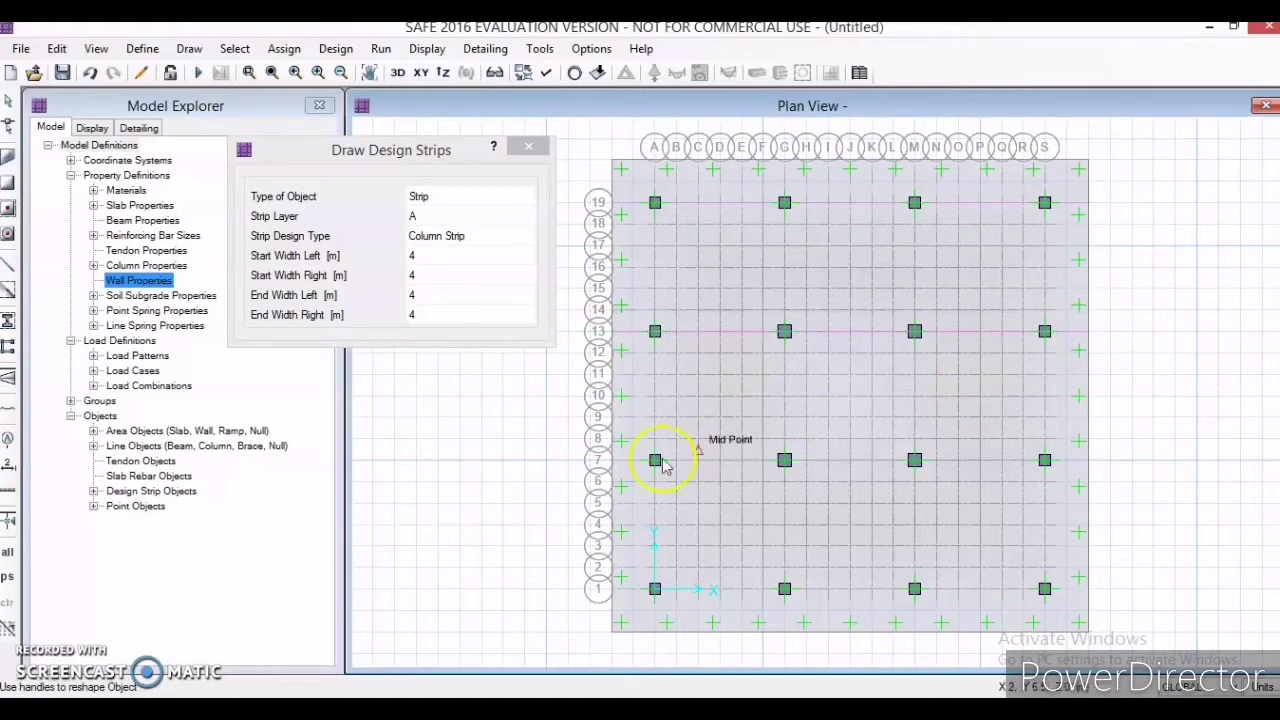
left_click(613, 466)
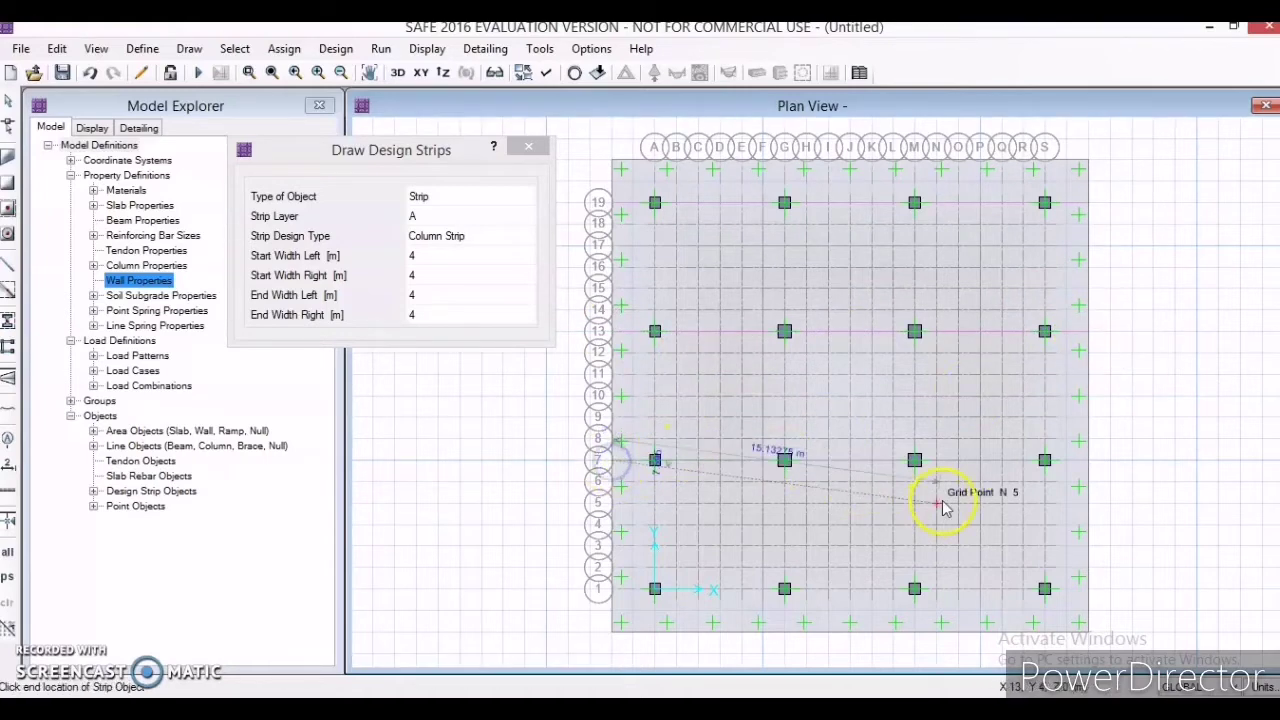
left_click(1090, 466)
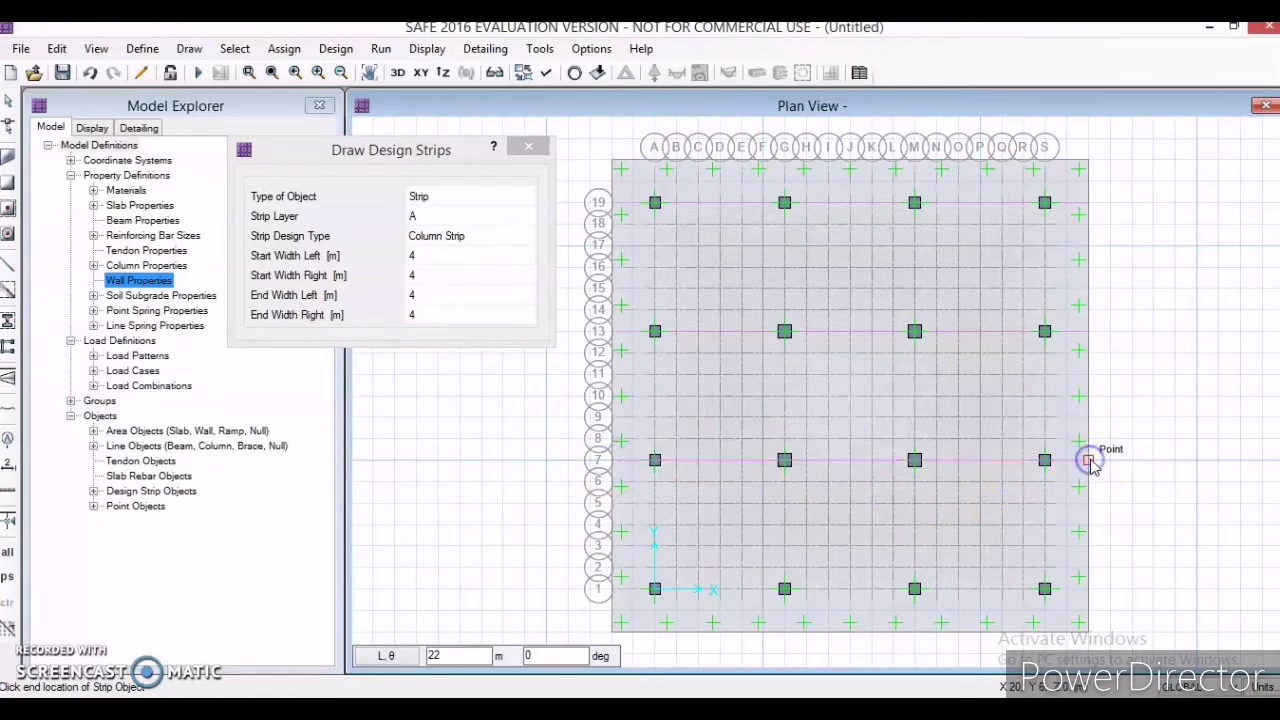
right_click(1140, 487)
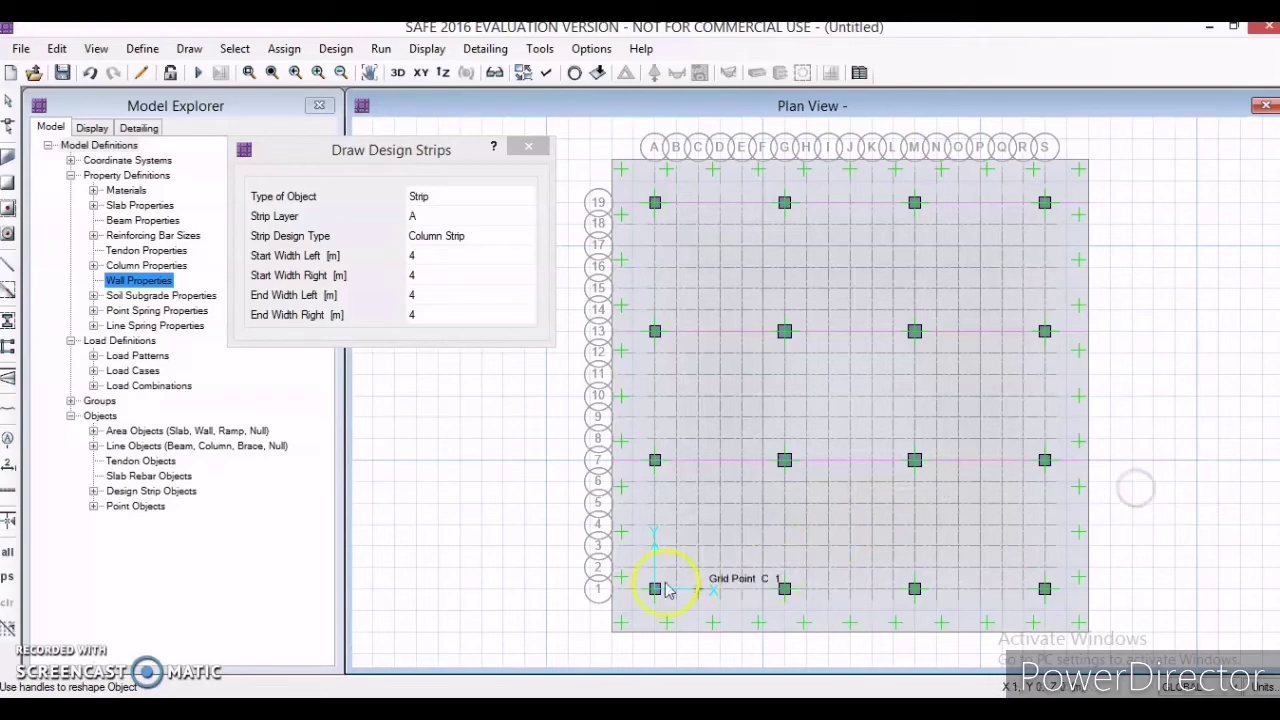
left_click(616, 592)
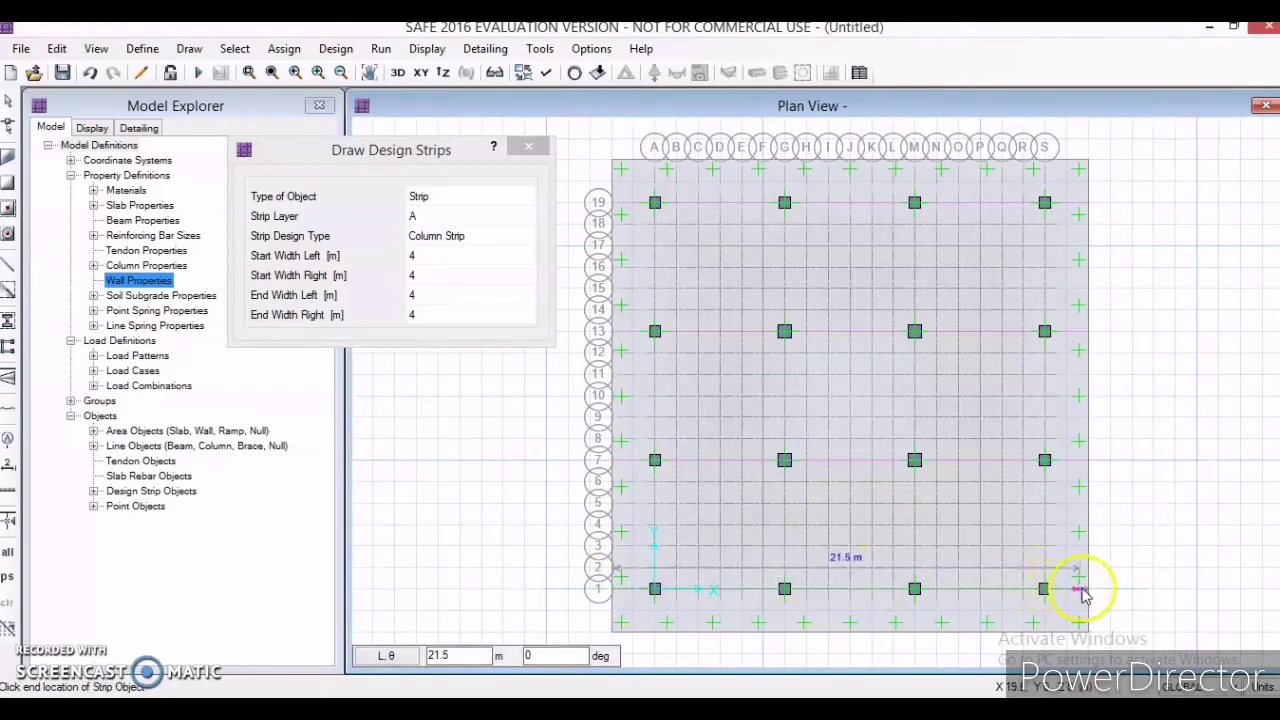
left_click(1145, 611)
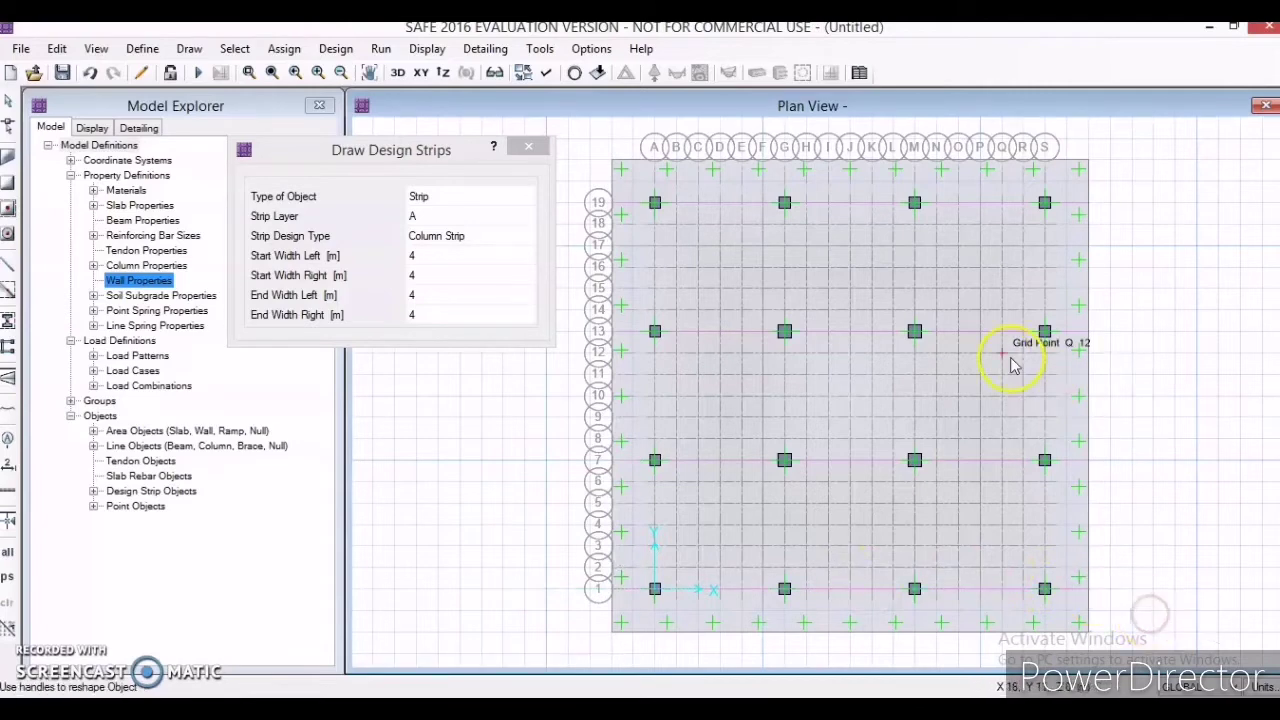
Switch the strip layer to B and draw column strips along grid lines A and G, spanning the slab from edge to edge.
left_click(445, 217)
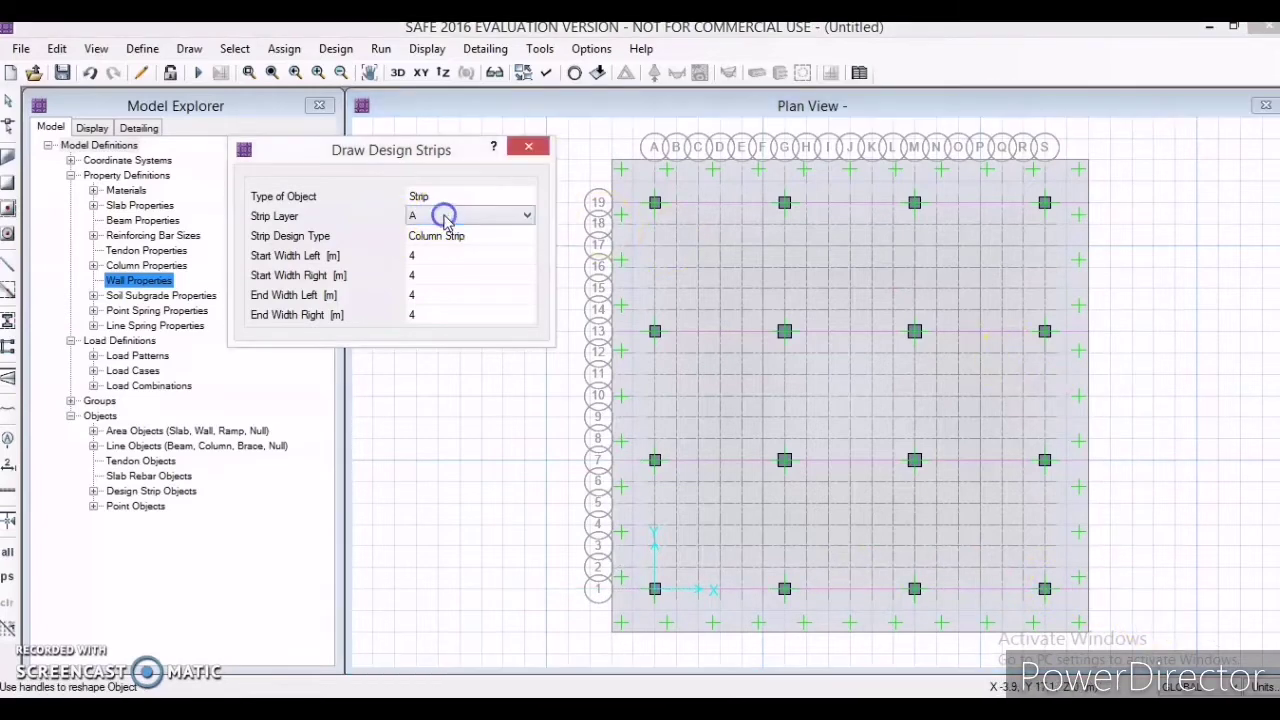
left_click(445, 216)
left_click(448, 248)
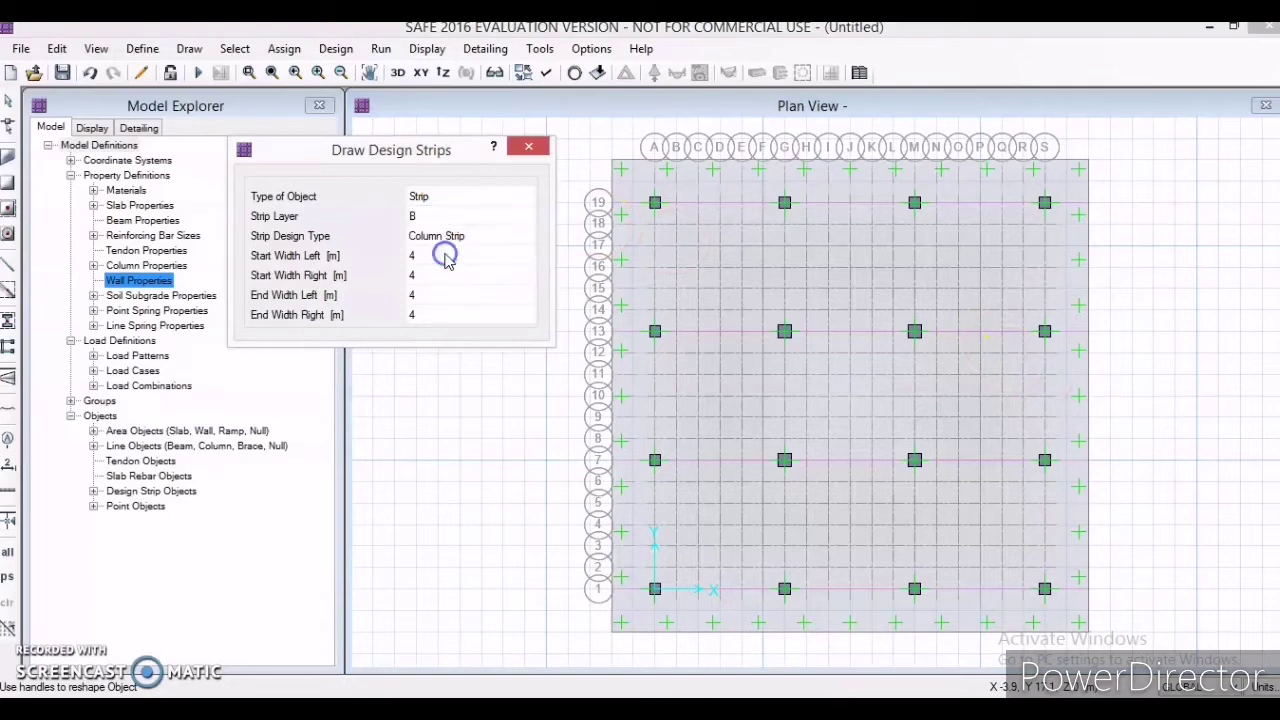
left_click(656, 167)
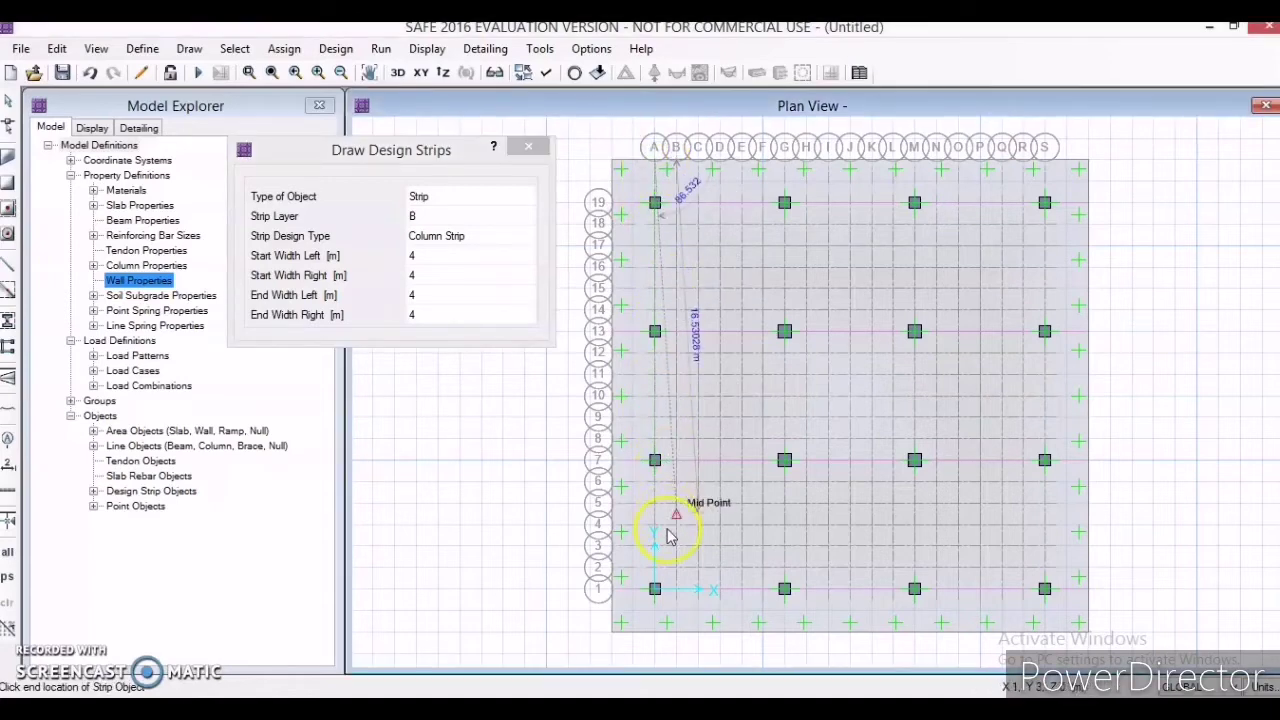
left_click(655, 633)
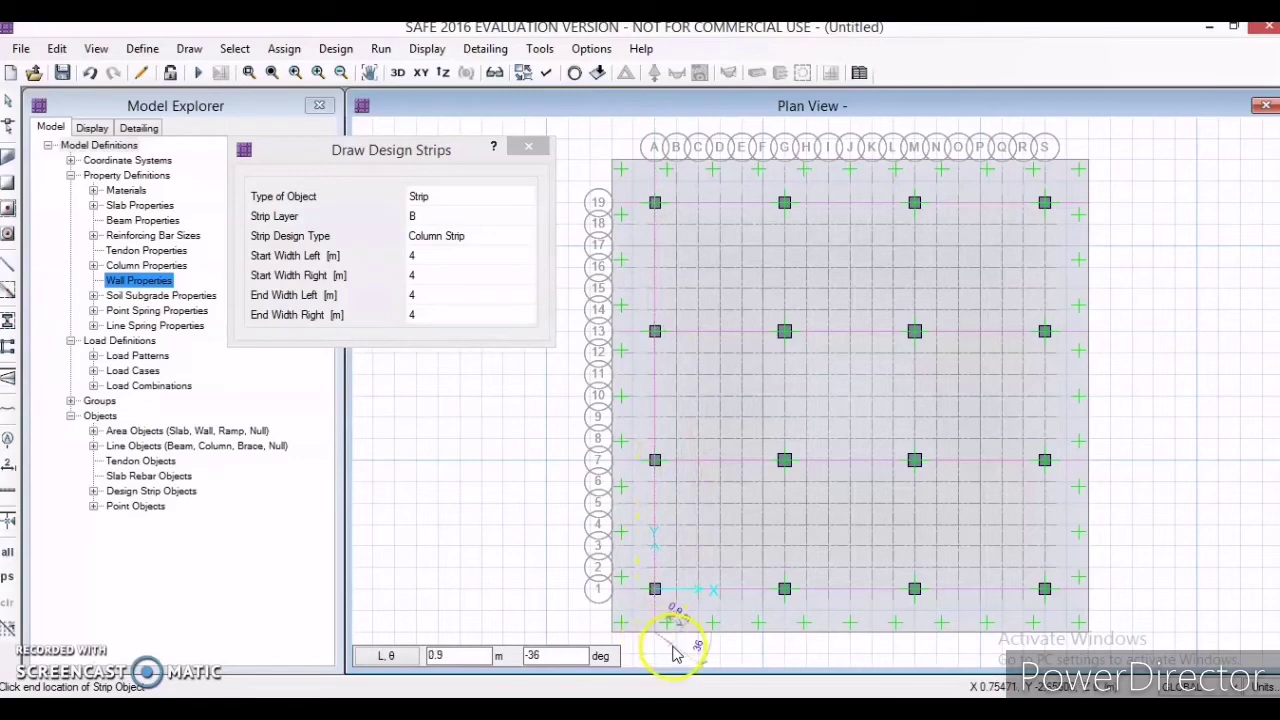
right_click(677, 648)
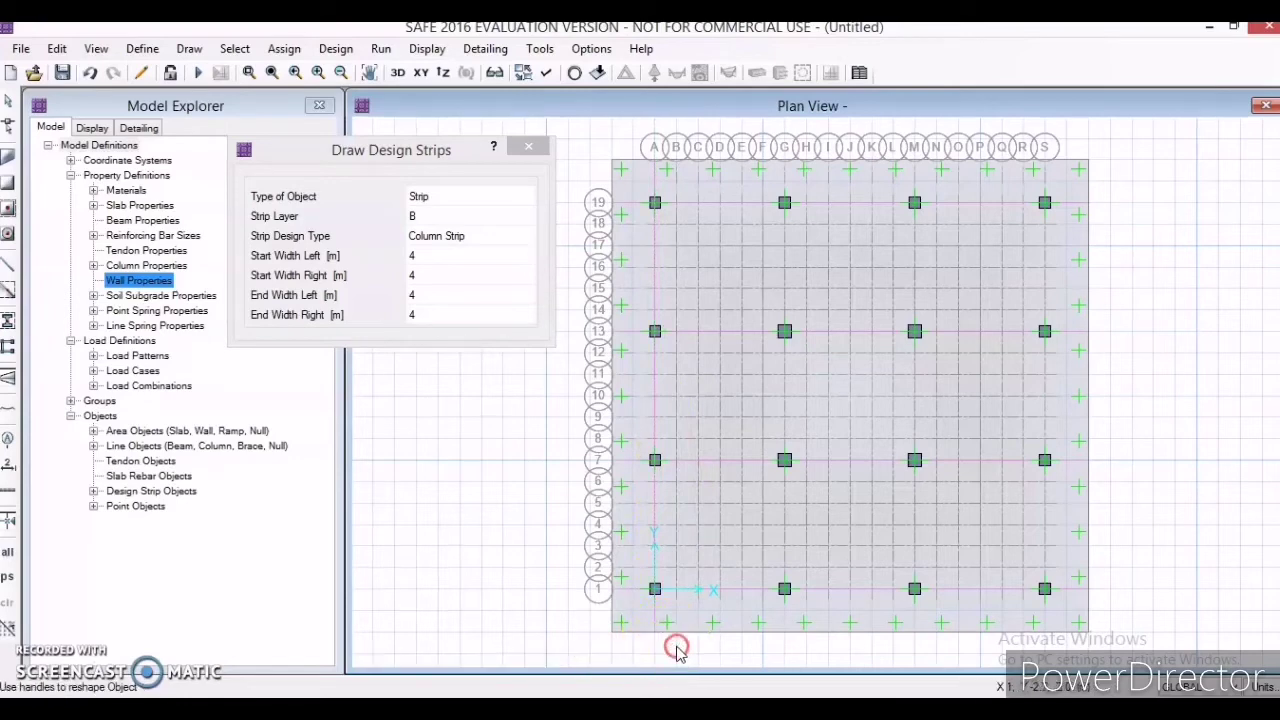
left_click(786, 167)
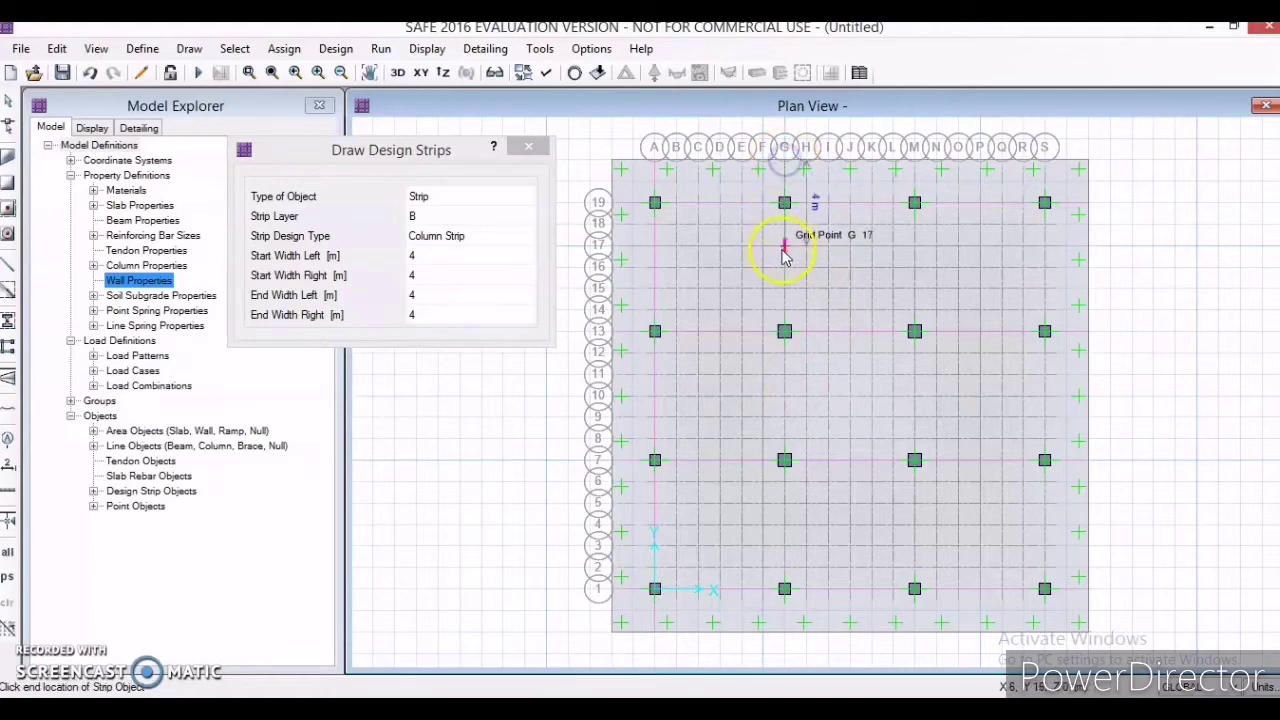
left_click(786, 634)
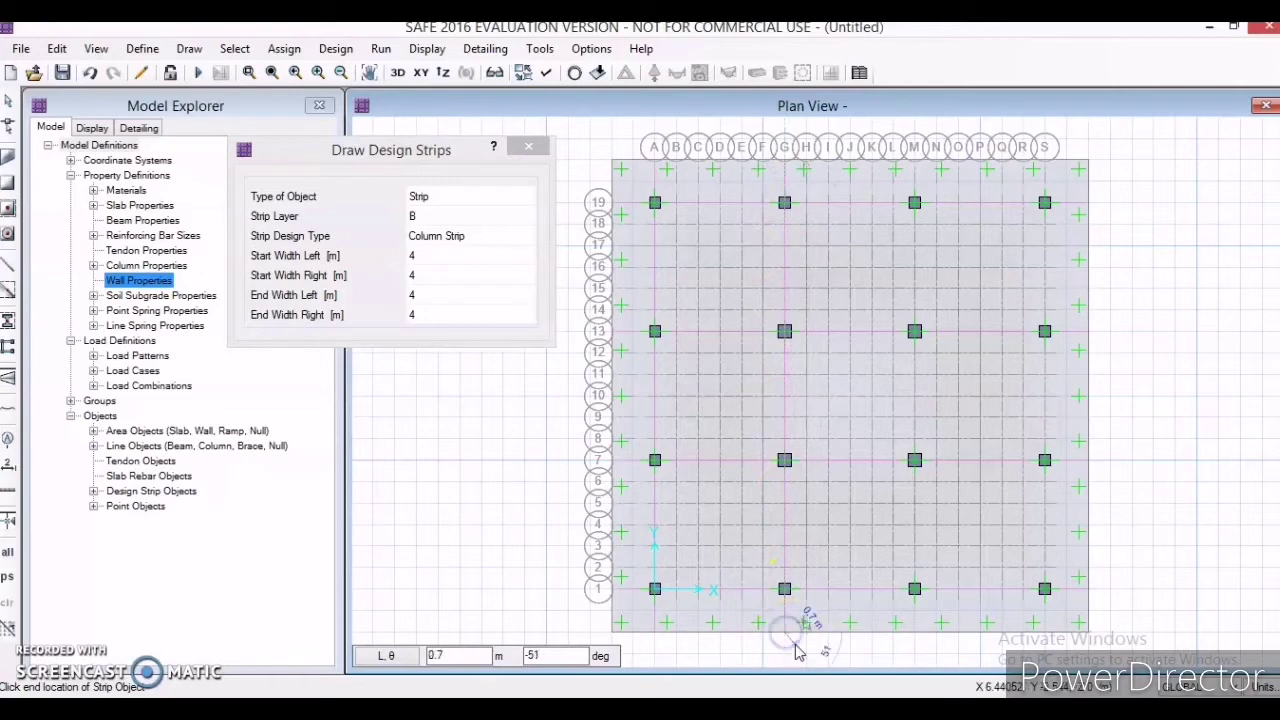
right_click(801, 644)
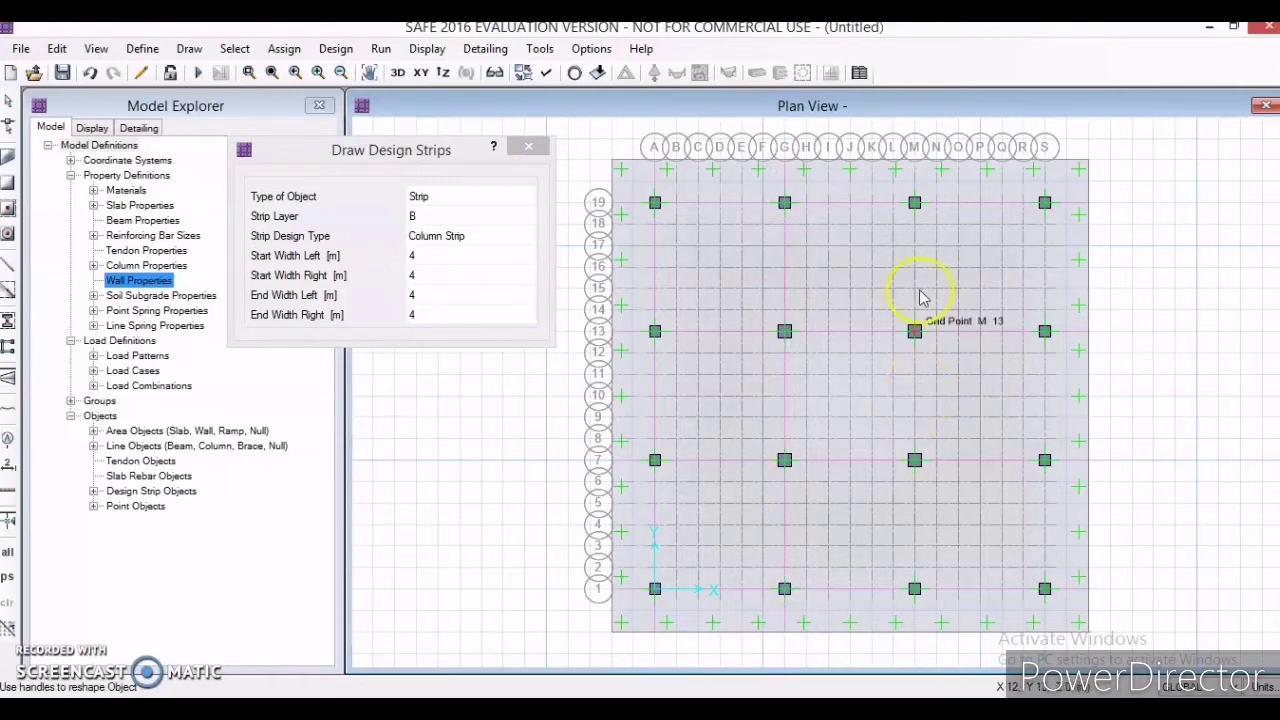
left_click(916, 166)
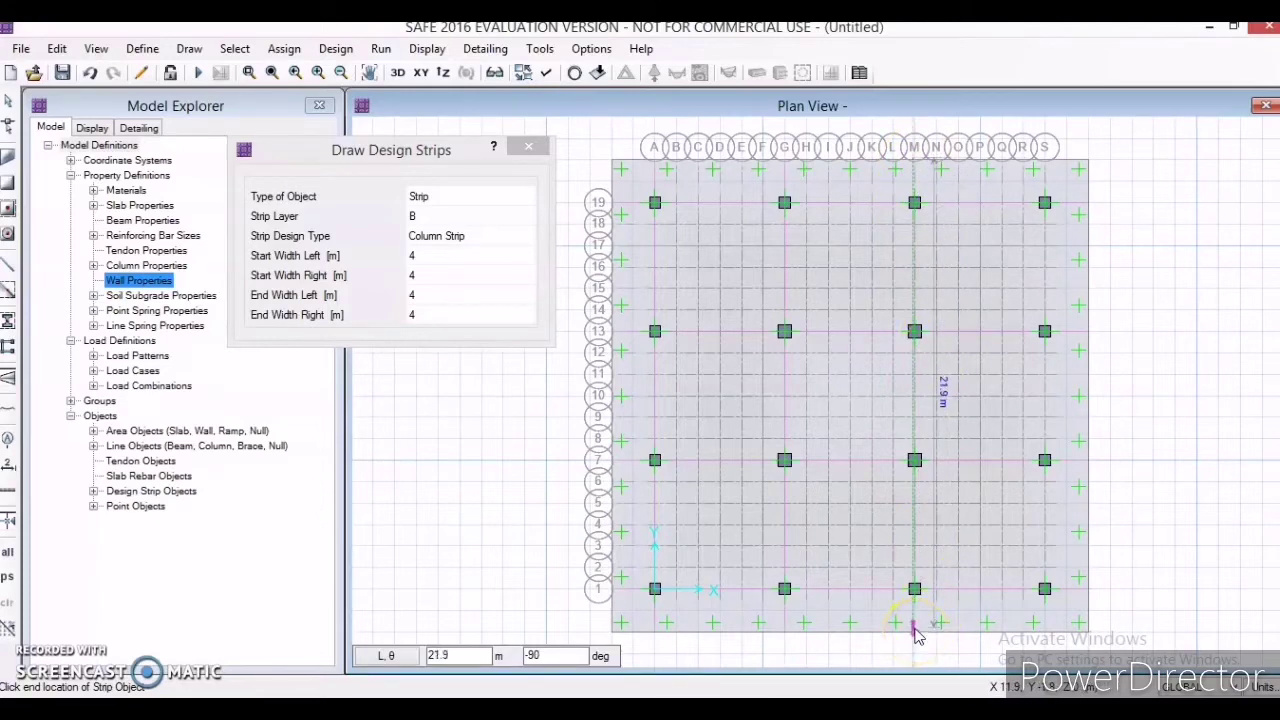
left_click(917, 632)
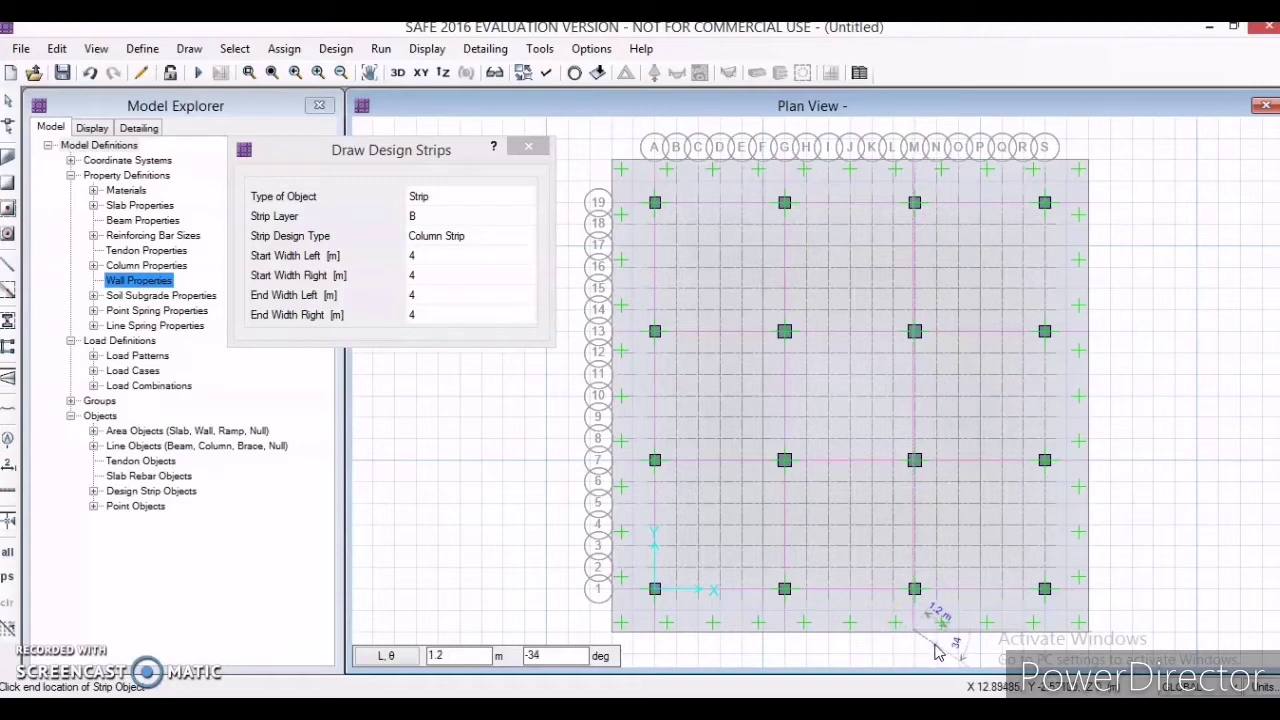
right_click(936, 648)
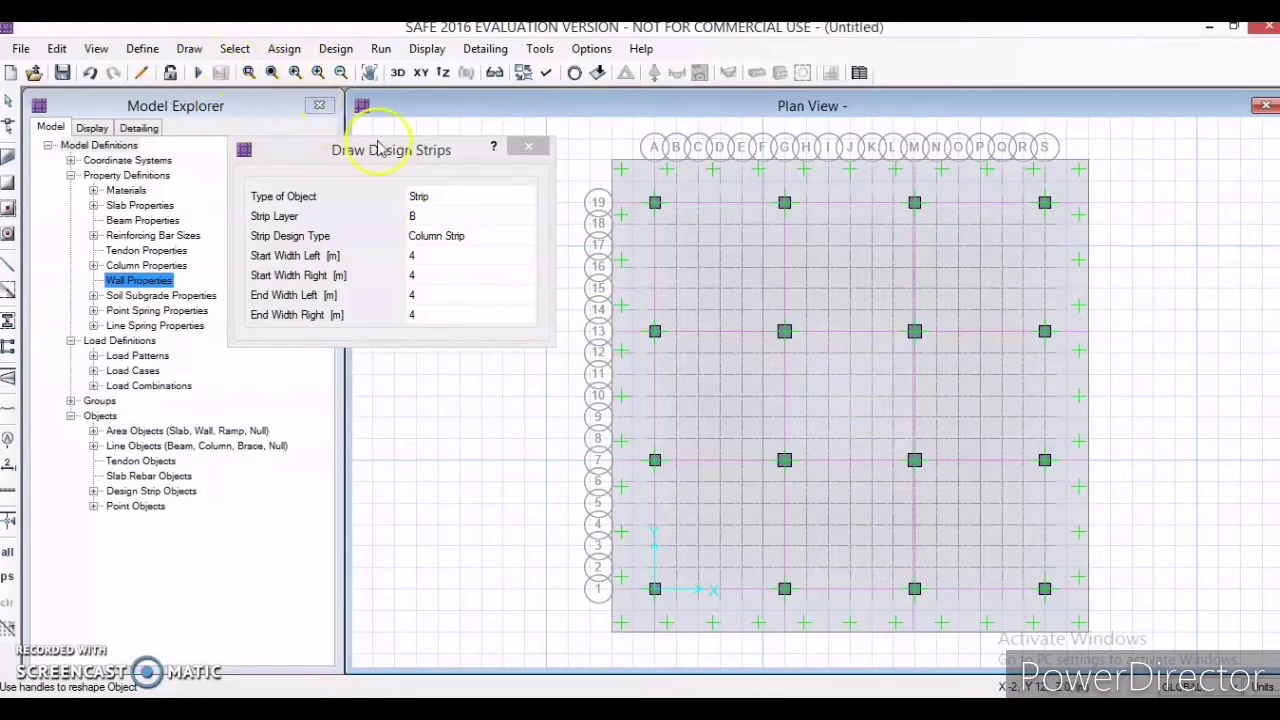
left_click(90, 74)
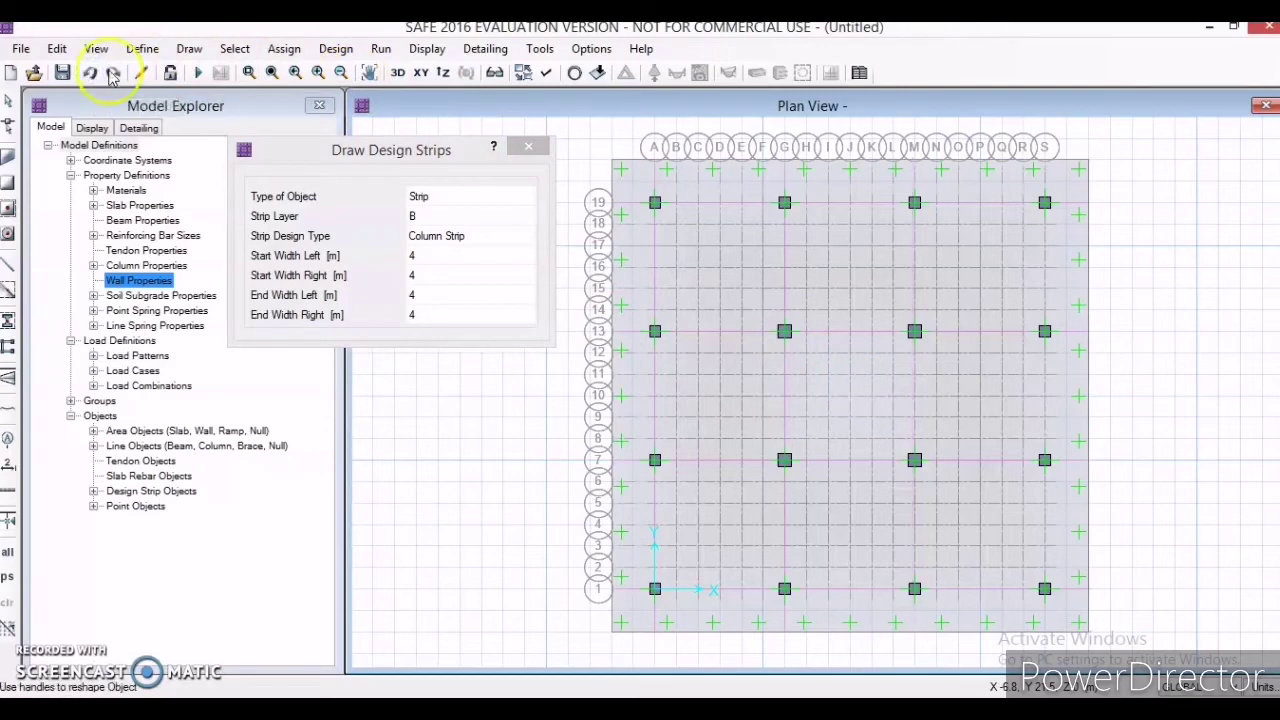
Draw layer B column strips along grid lines M and S from edge to edge of the slab, and end strip drawing.
left_click(916, 169)
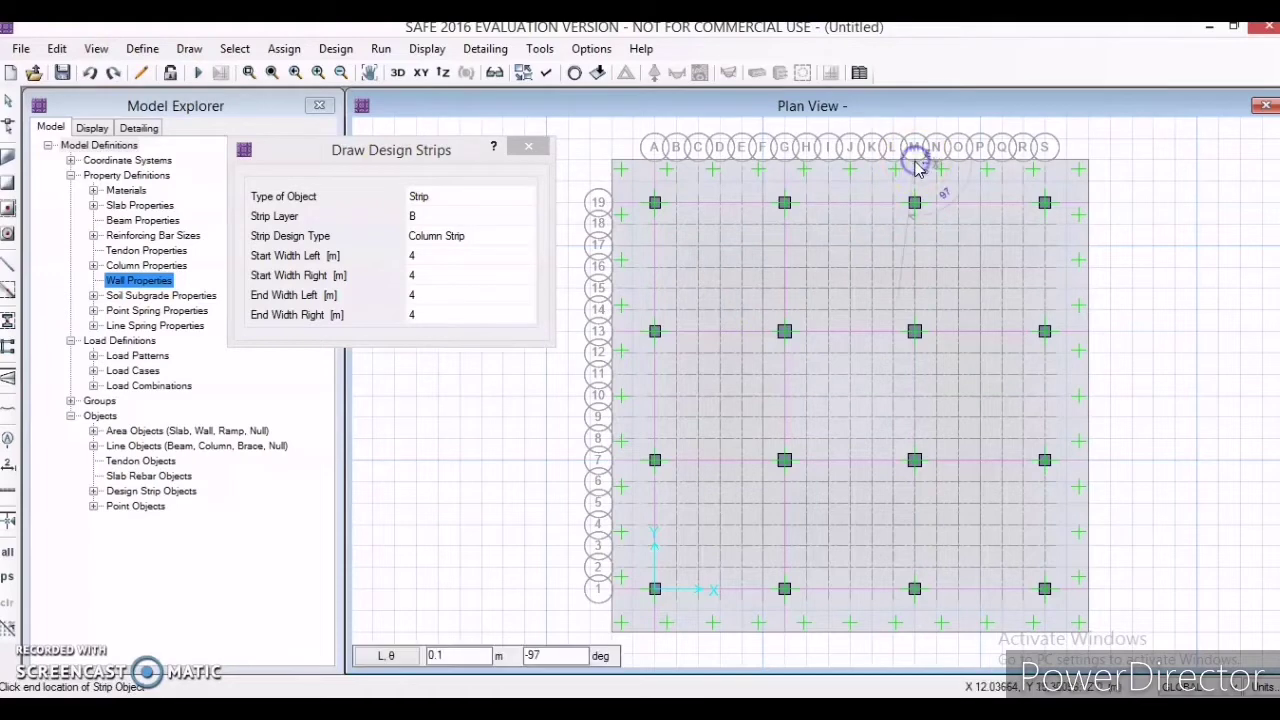
left_click(917, 632)
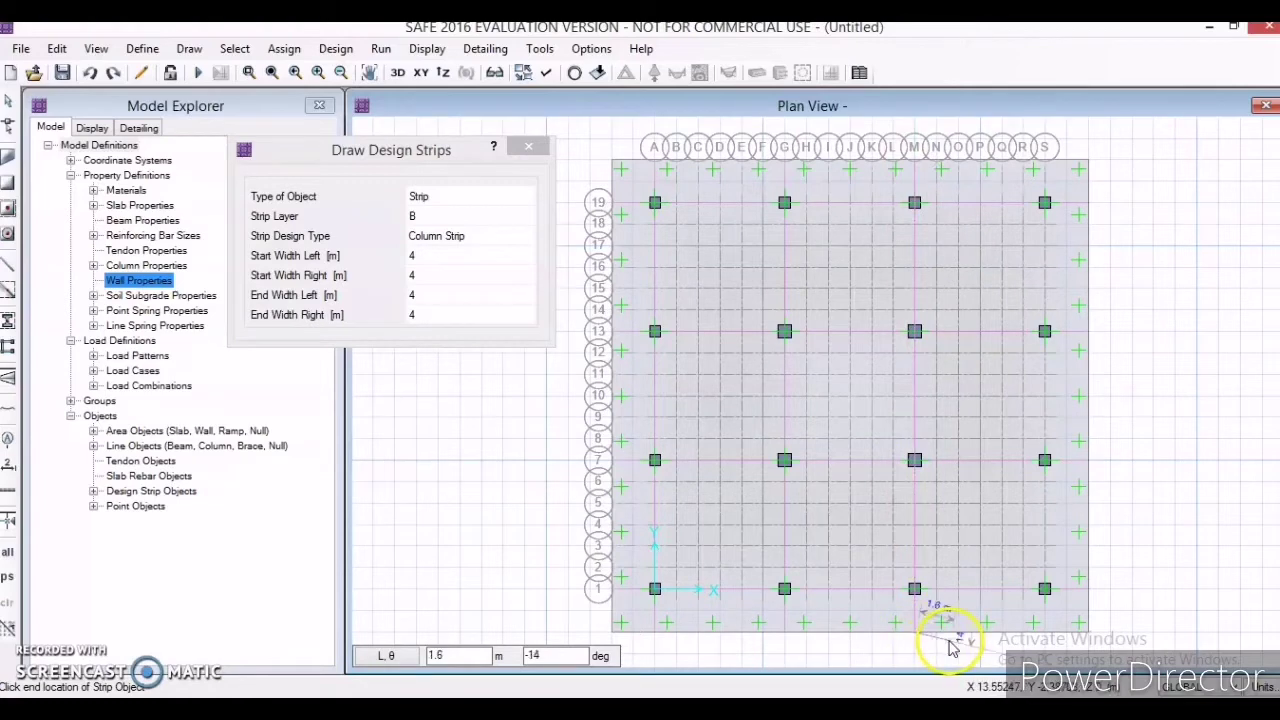
key("Return")
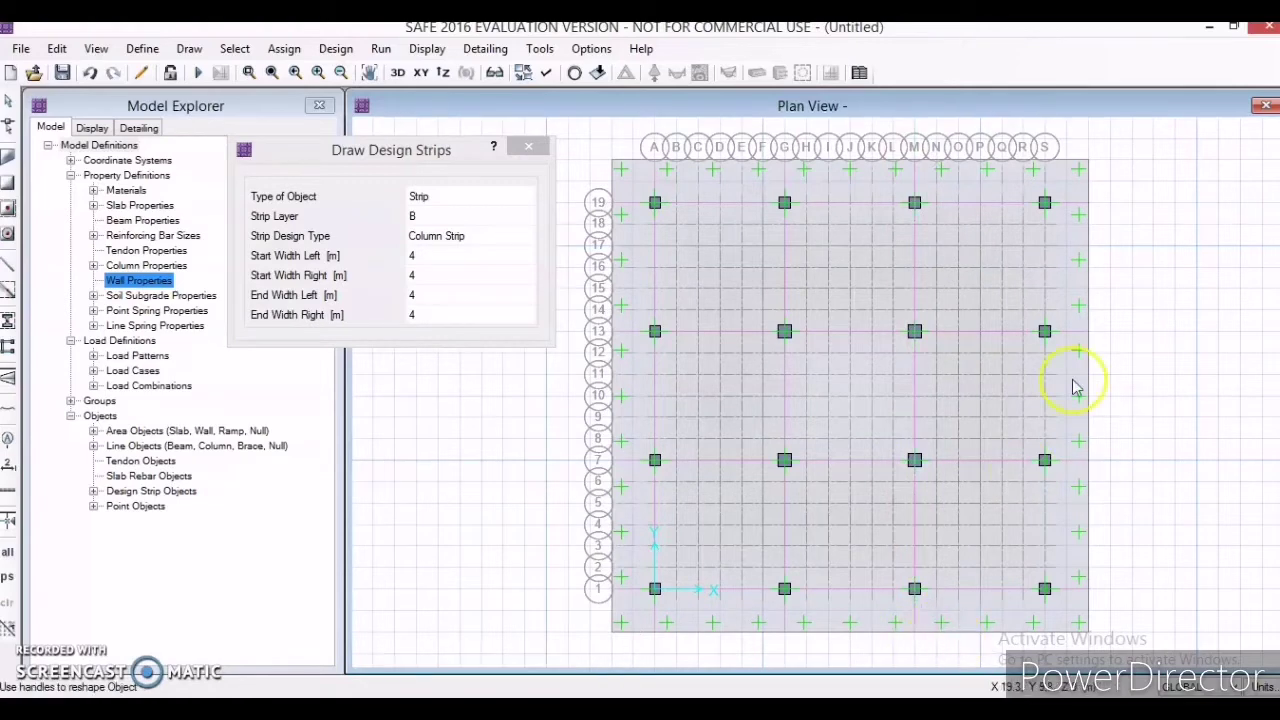
left_click(1052, 166)
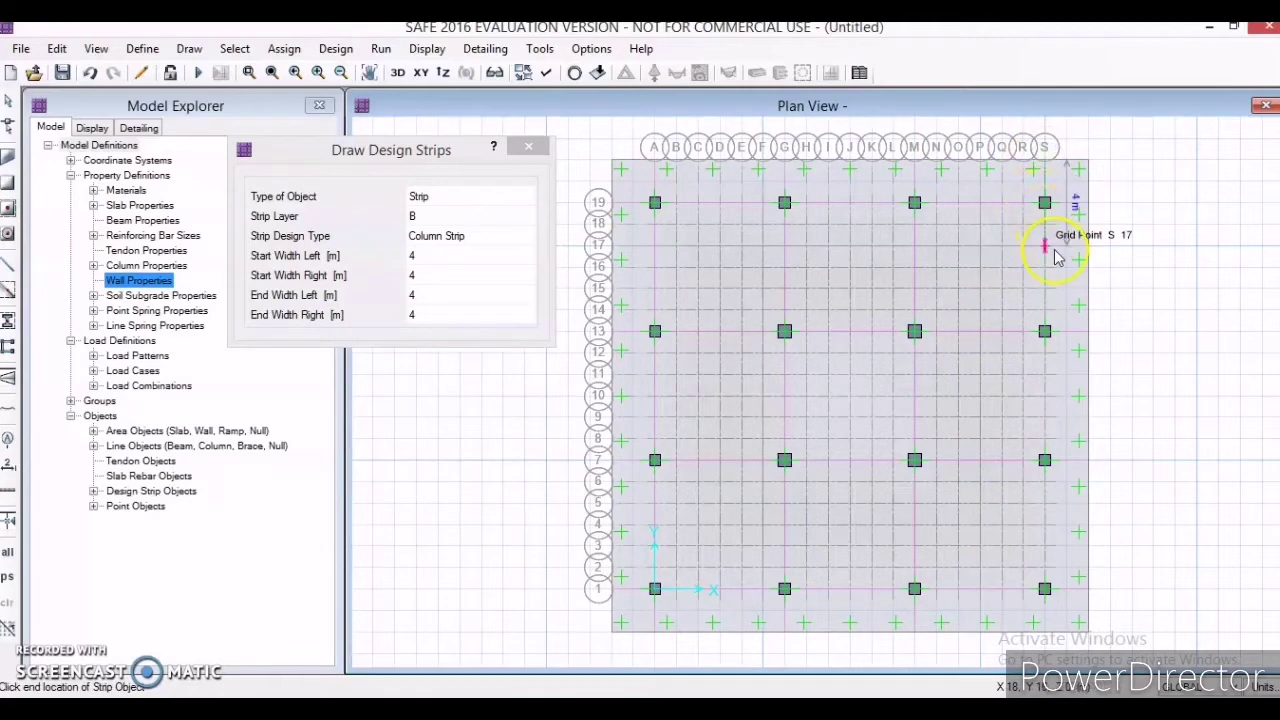
left_click(1046, 633)
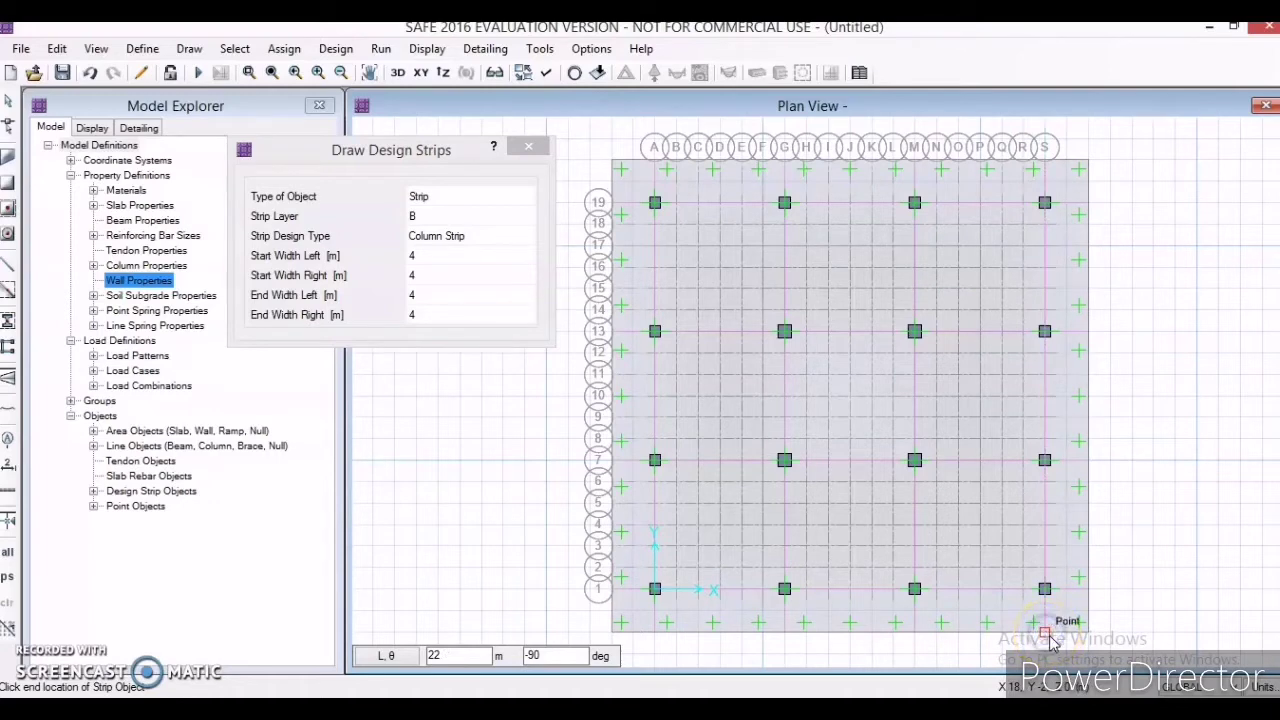
right_click(1067, 645)
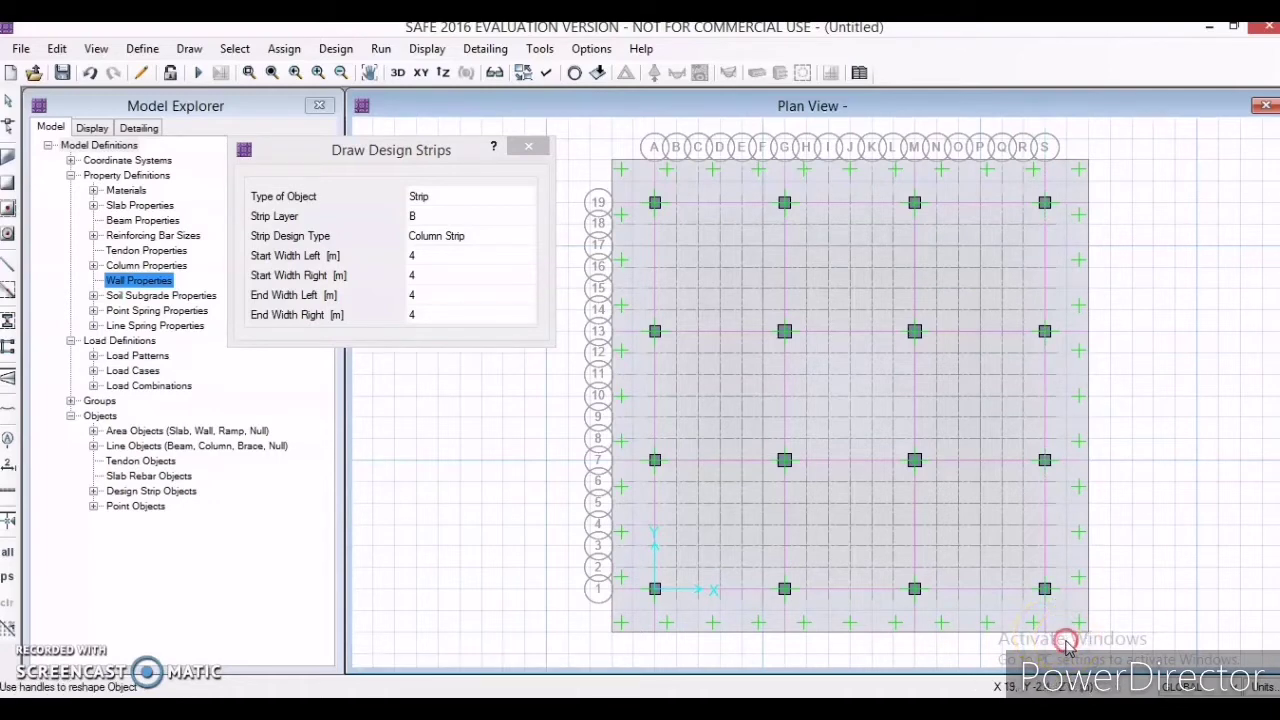
left_click(537, 150)
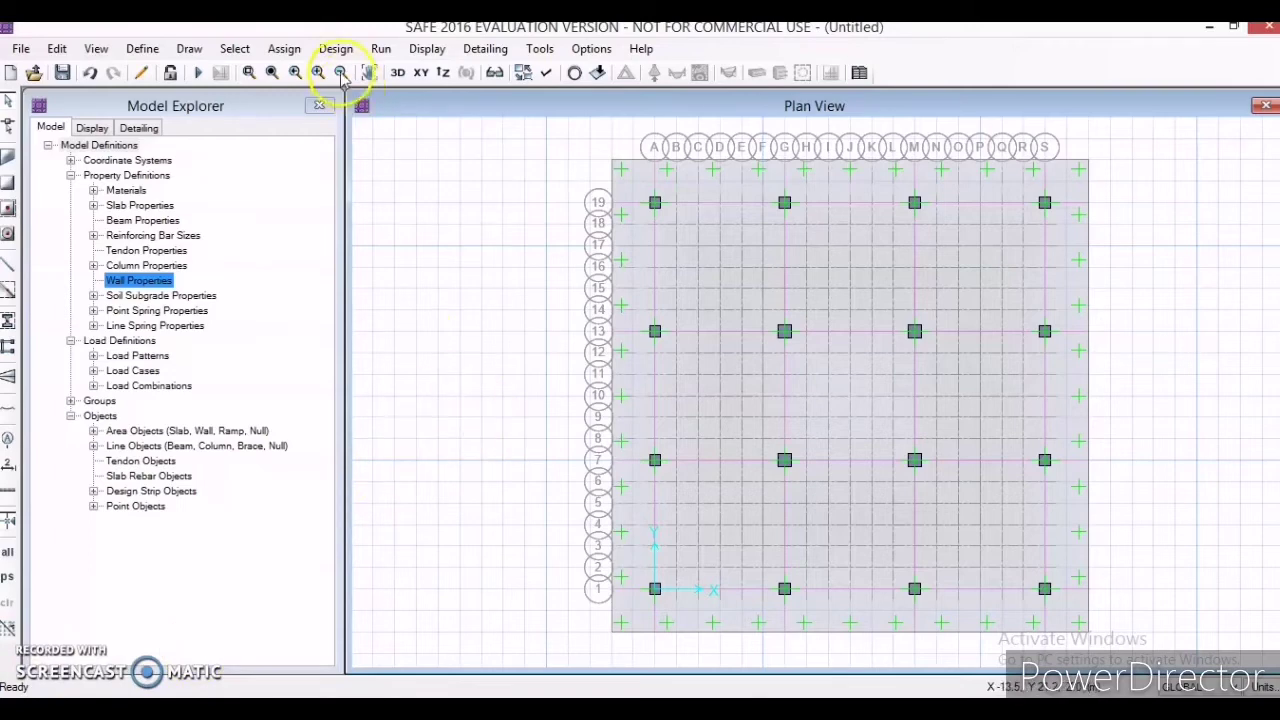
Select the footing slab and assign it the SOIL1 soil subgrade property after reviewing that property's data.
left_click(843, 408)
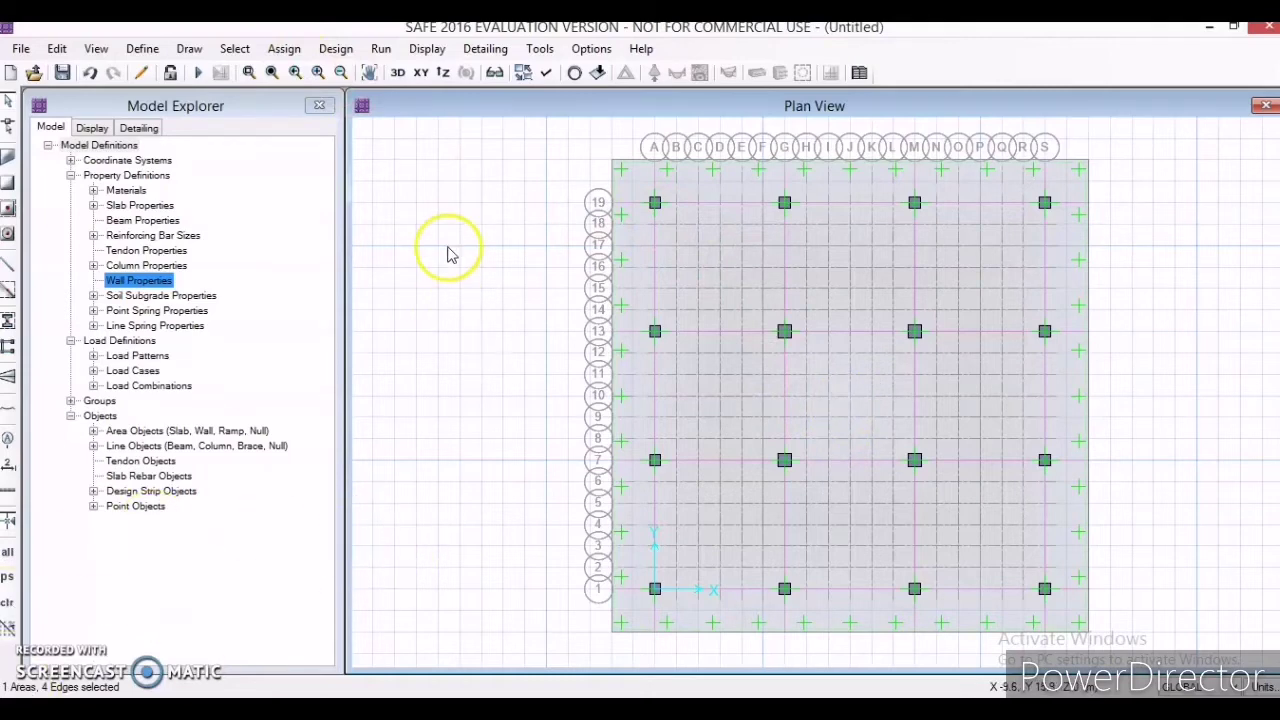
left_click(290, 50)
mouse_move(448, 204)
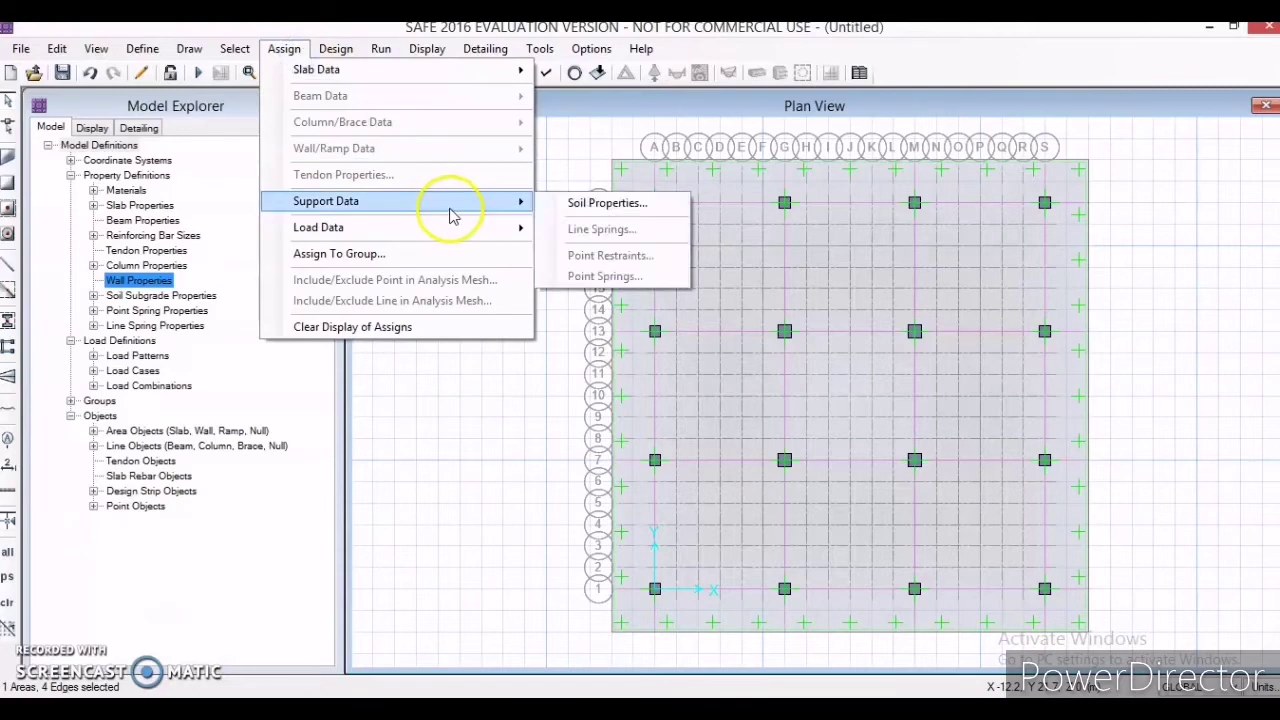
left_click(597, 210)
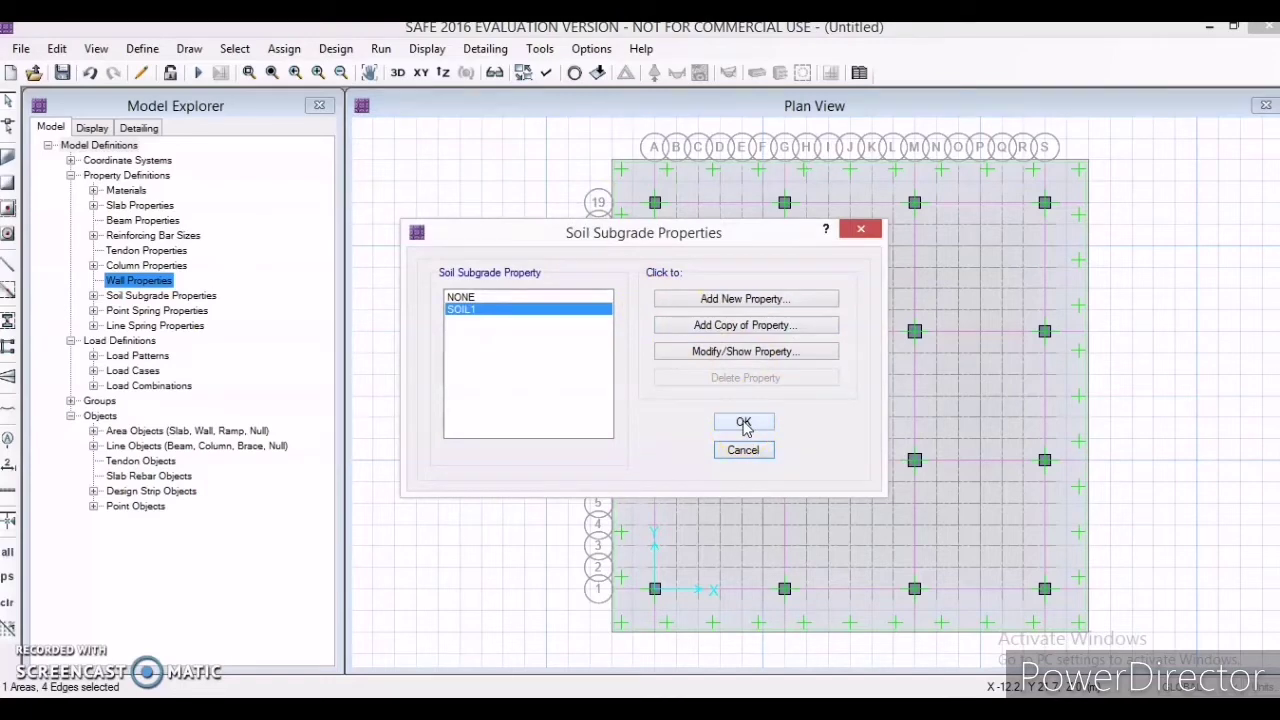
left_click(740, 352)
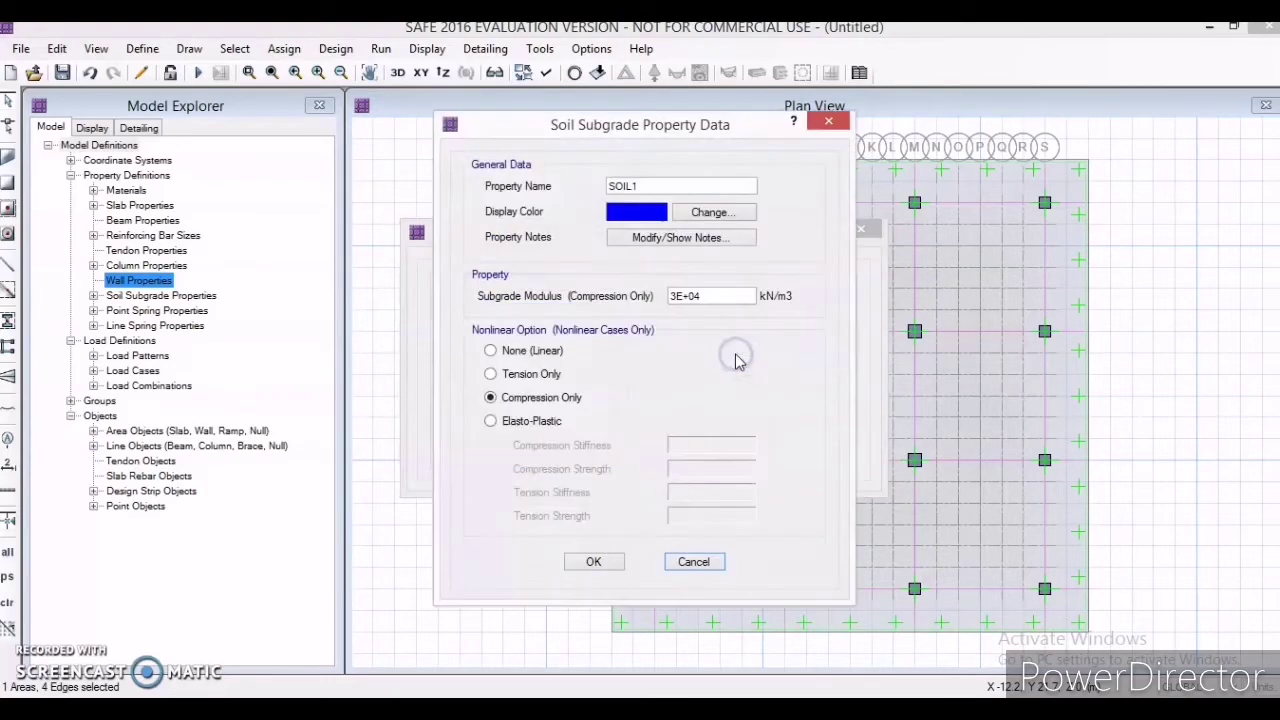
left_click(591, 562)
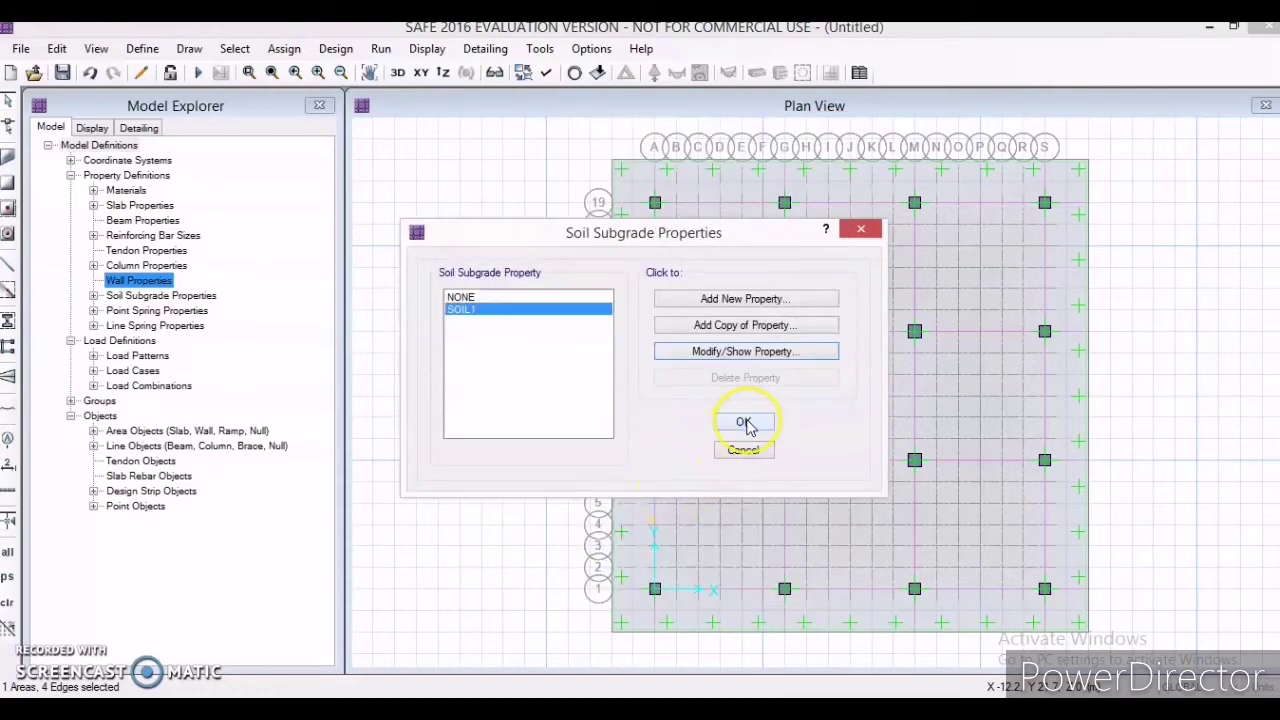
left_click(744, 422)
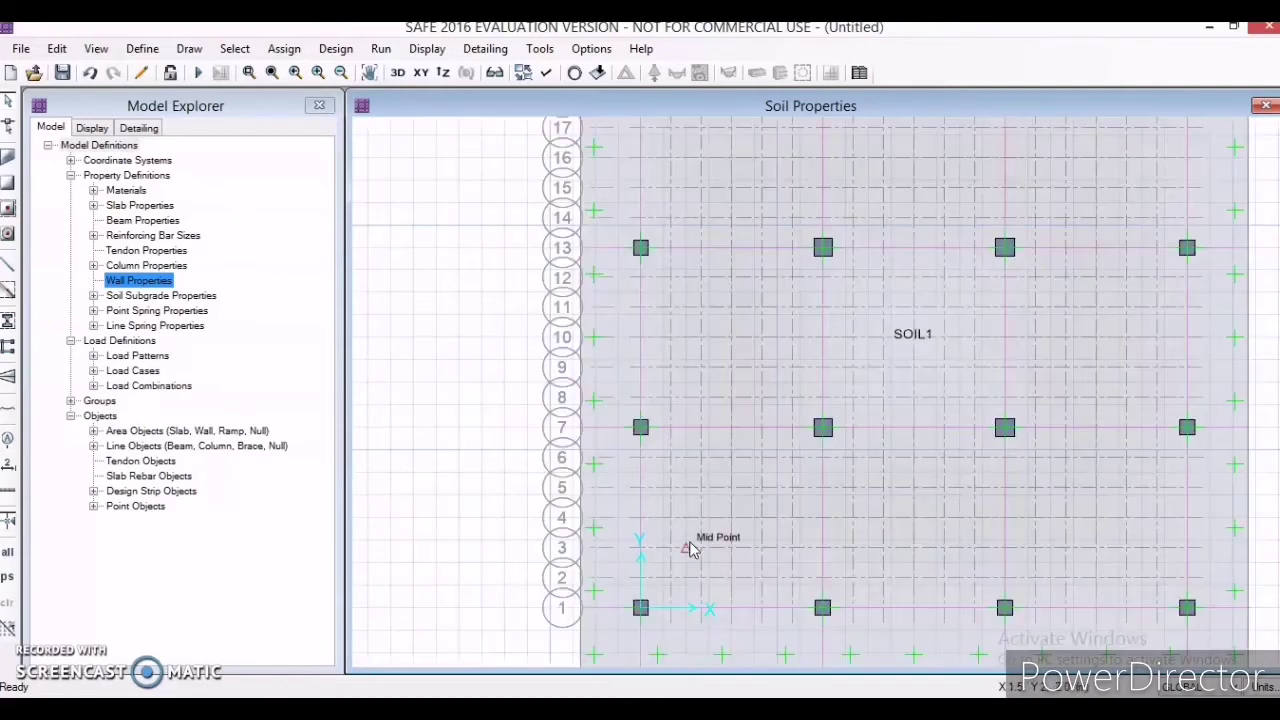
left_click(641, 609)
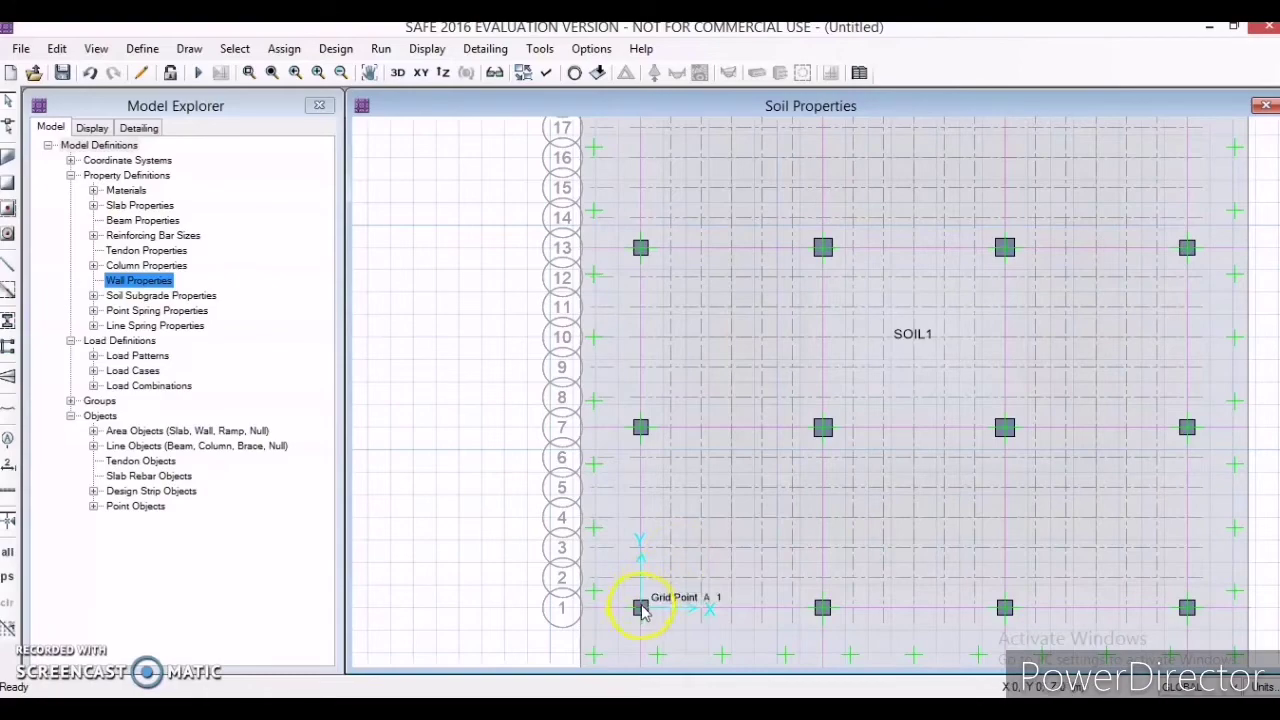
double_click(677, 566)
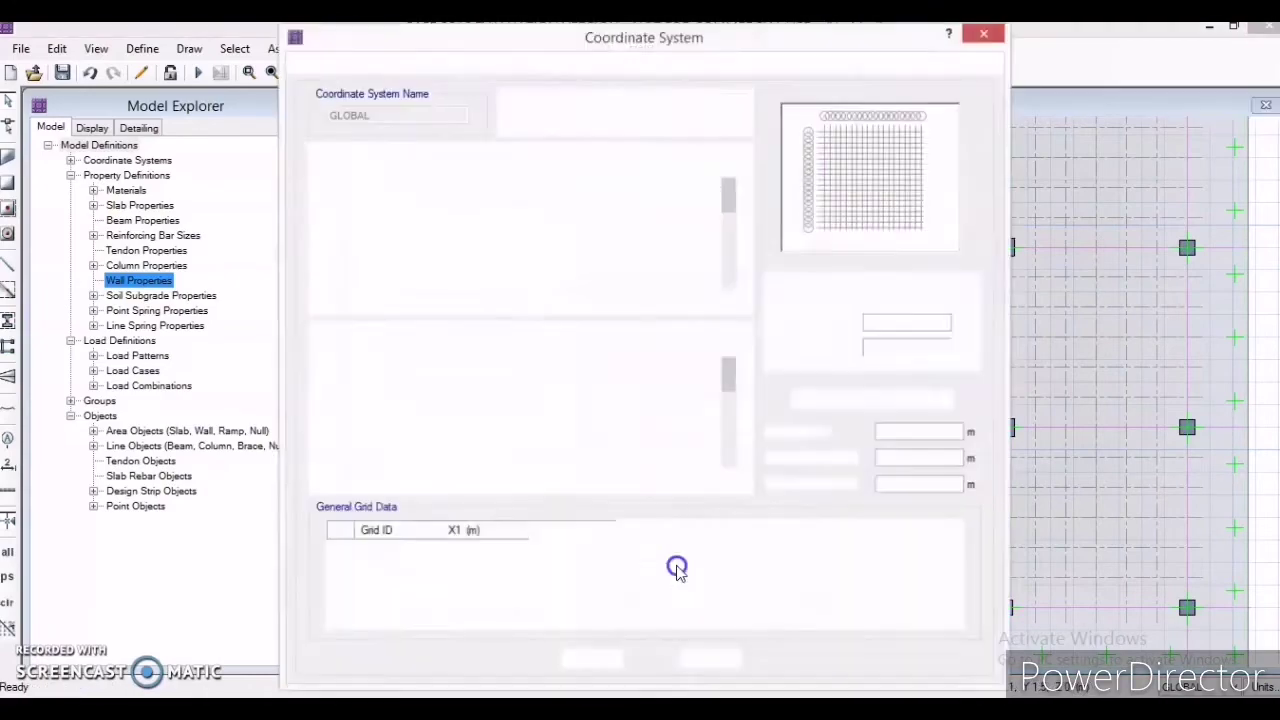
left_click(988, 36)
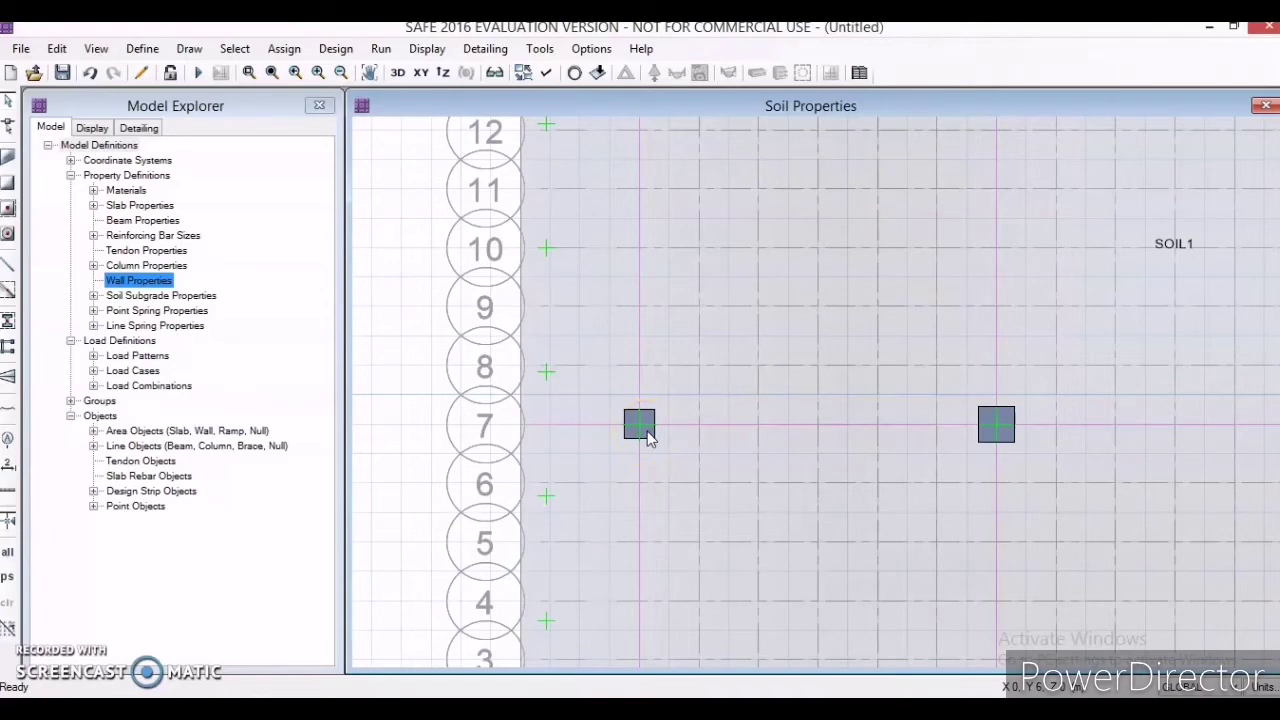
Inspect the assignments and punching shear design overwrites of the point object at the column on grid point A-7.
left_click(647, 438)
left_click(411, 446)
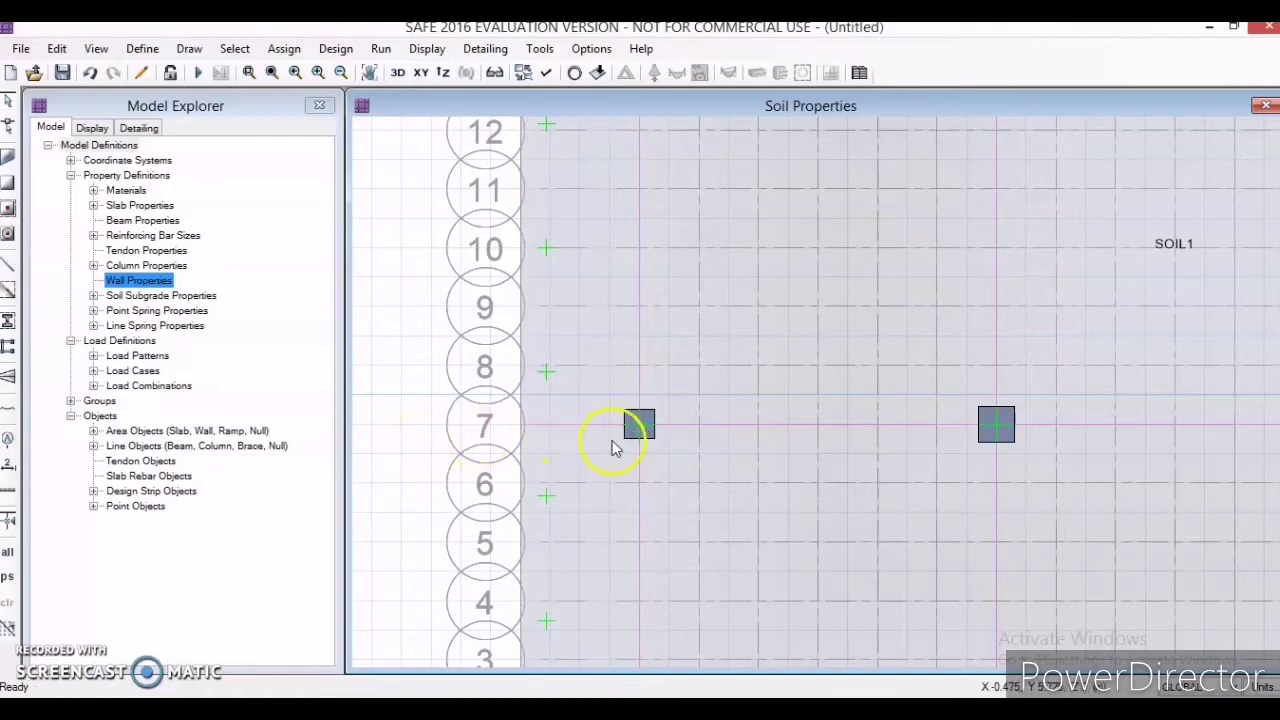
left_click(648, 436)
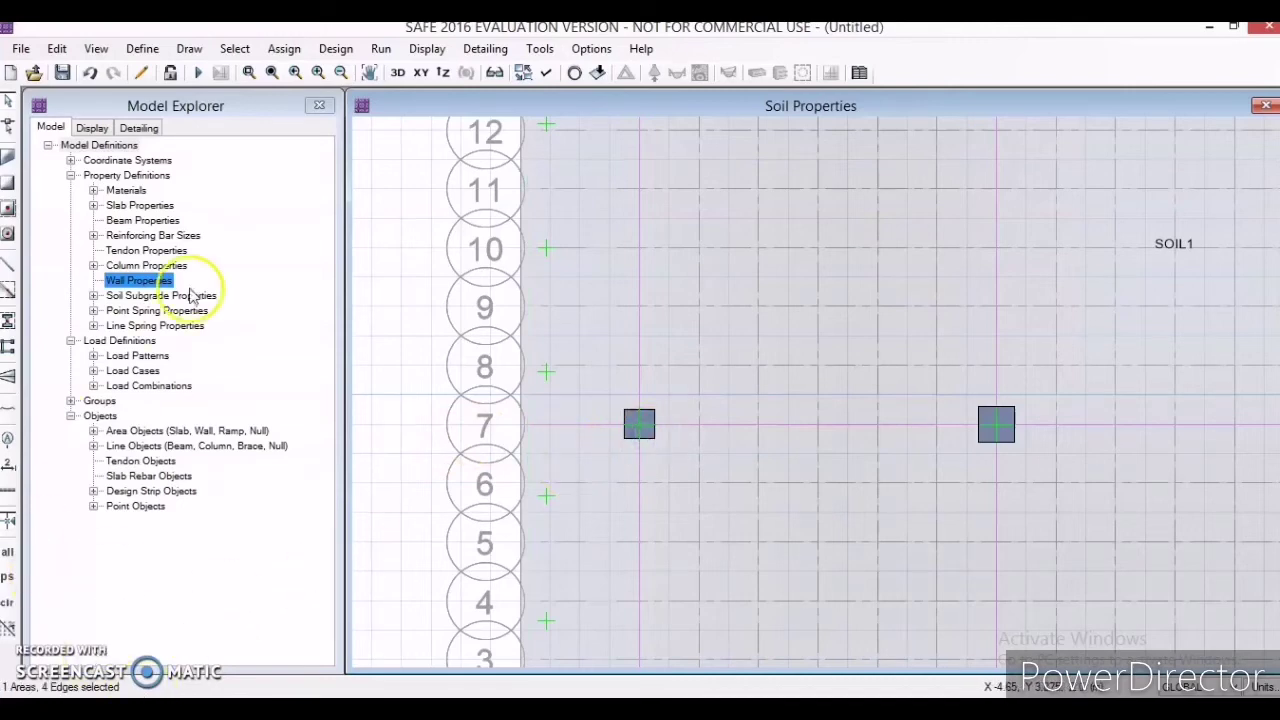
right_click(648, 436)
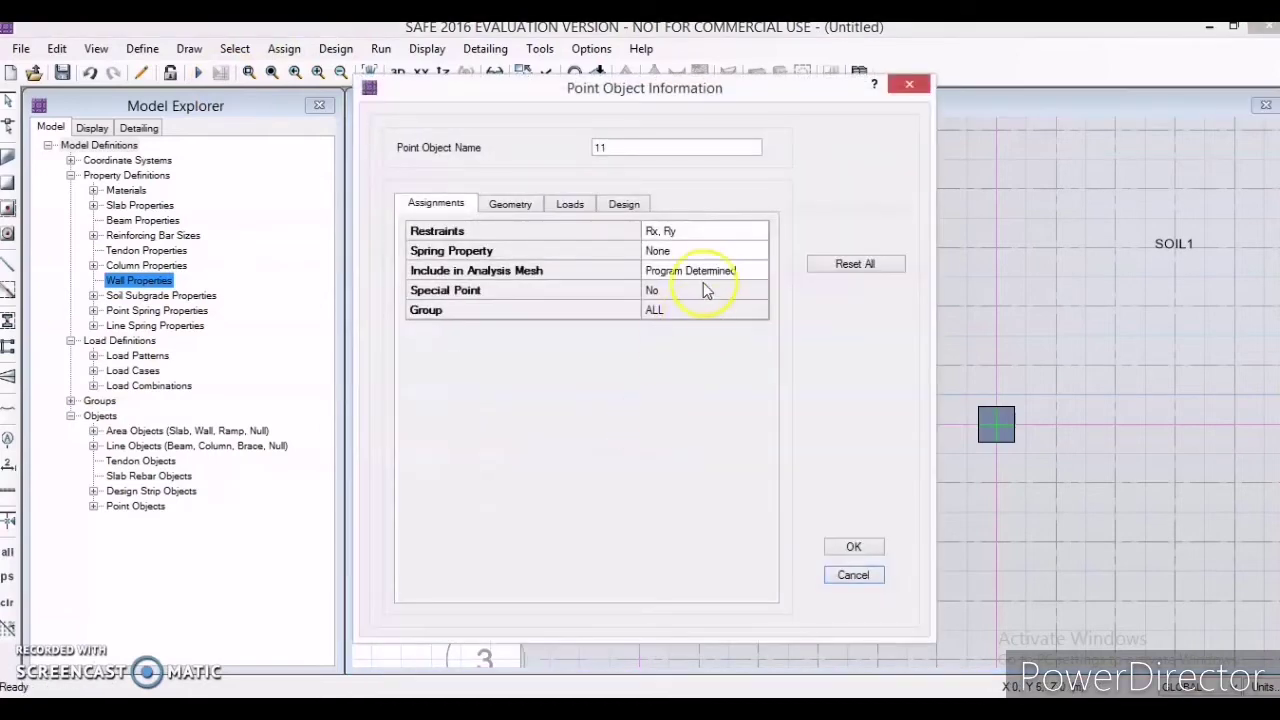
left_click(628, 205)
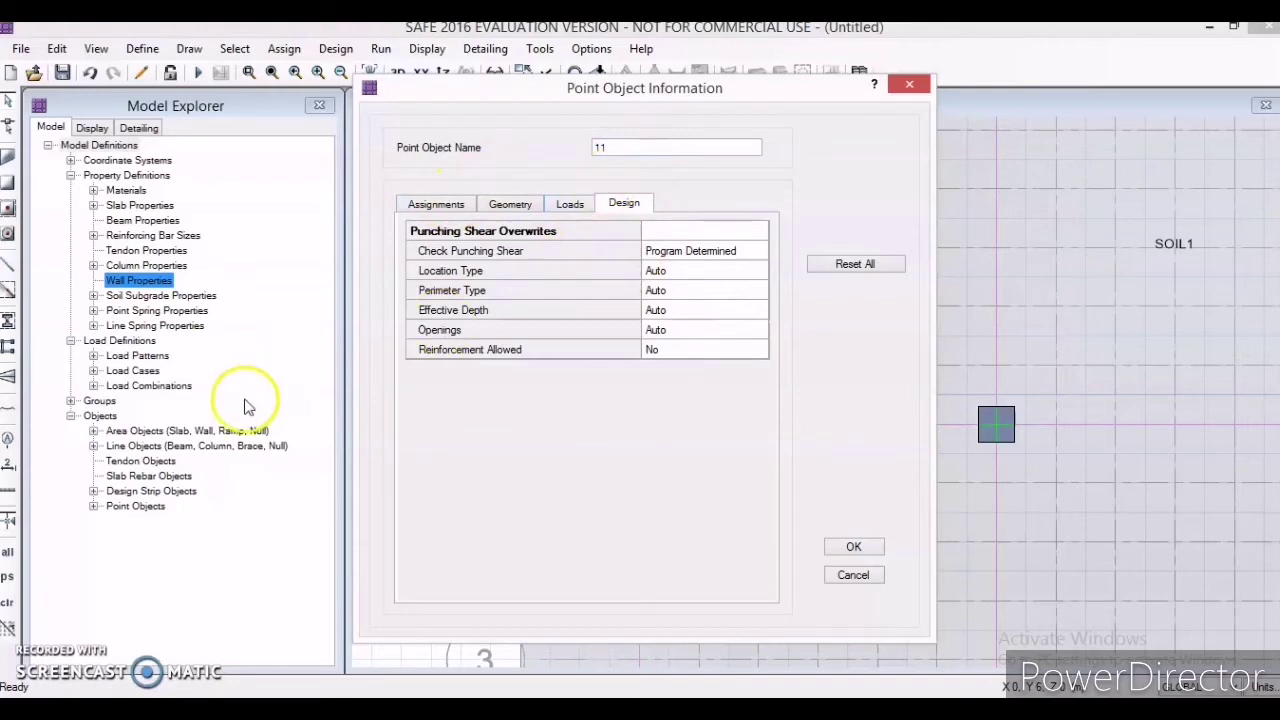
left_click(910, 86)
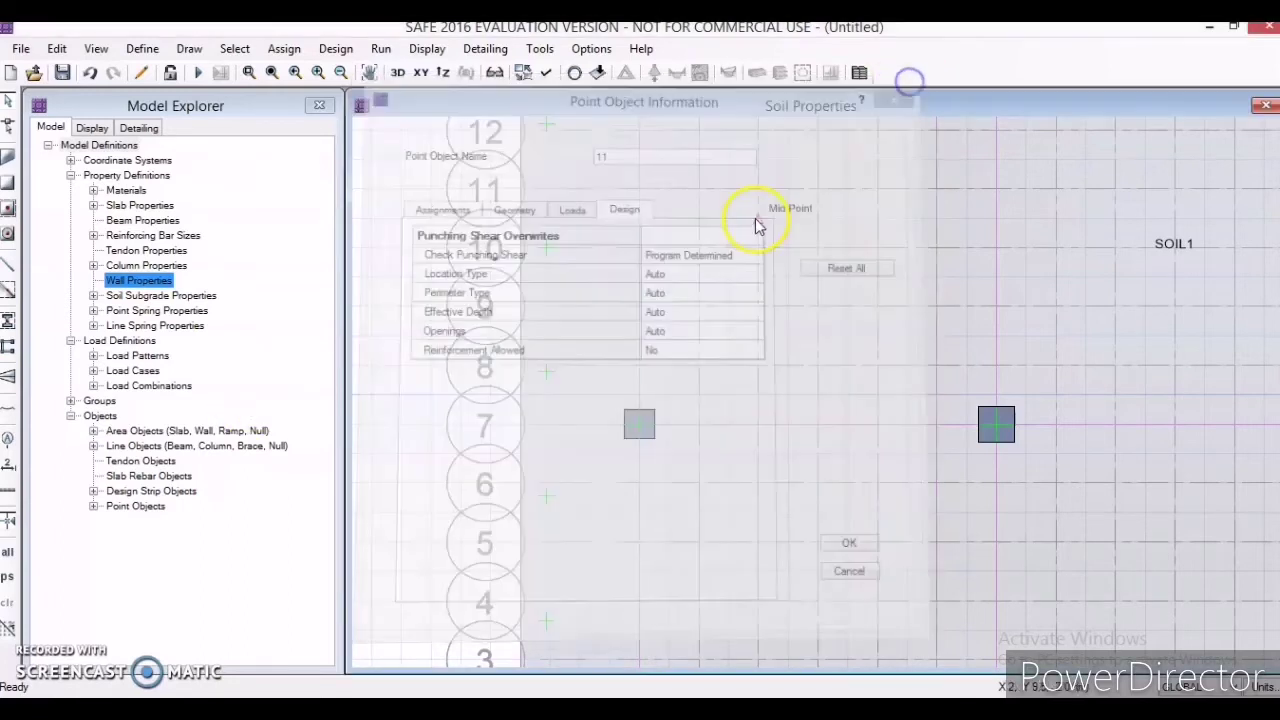
Set the footing slab's rebar material to HYSD500 in its finite element based design overwrites.
right_click(644, 432)
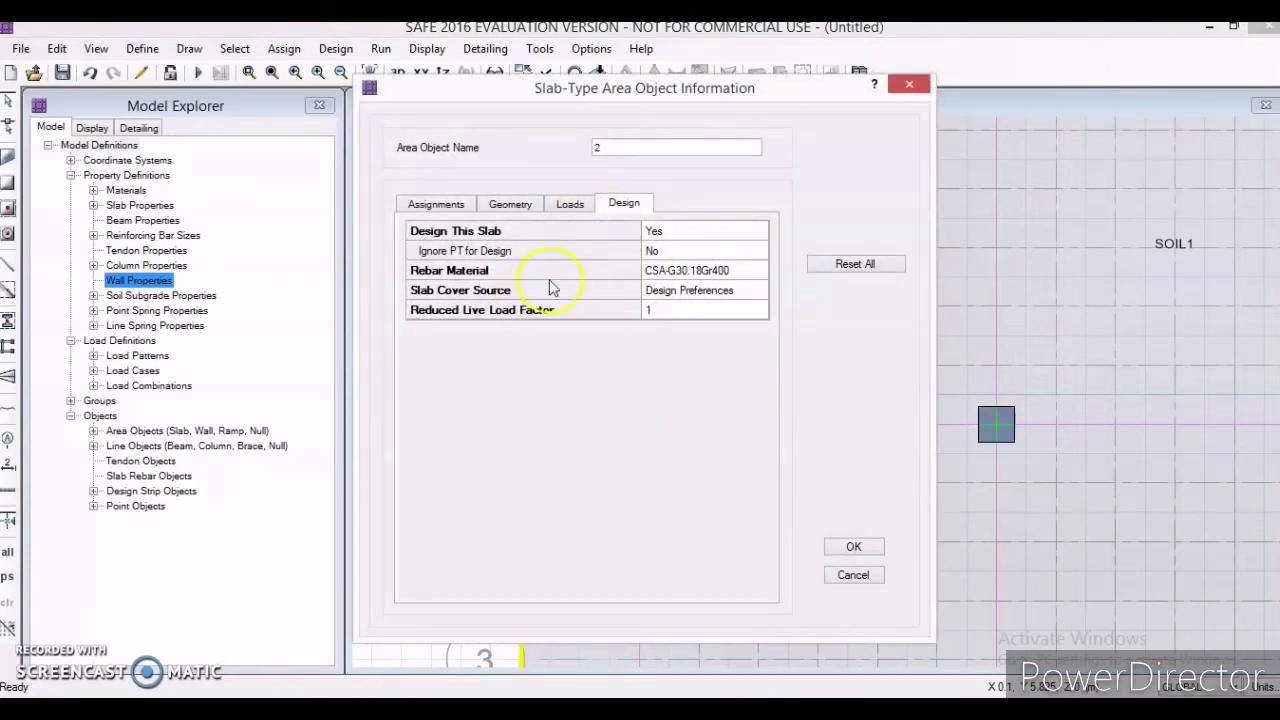
left_click(676, 278)
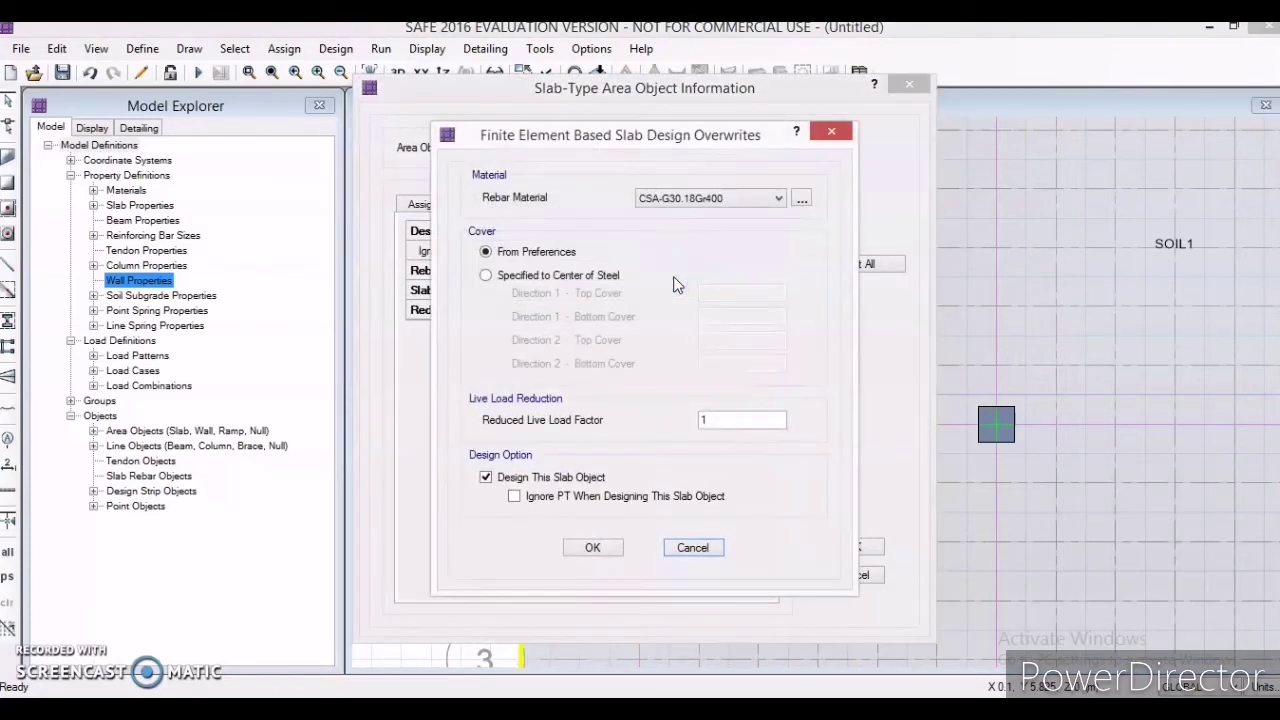
left_click(692, 200)
left_click(696, 227)
left_click(592, 547)
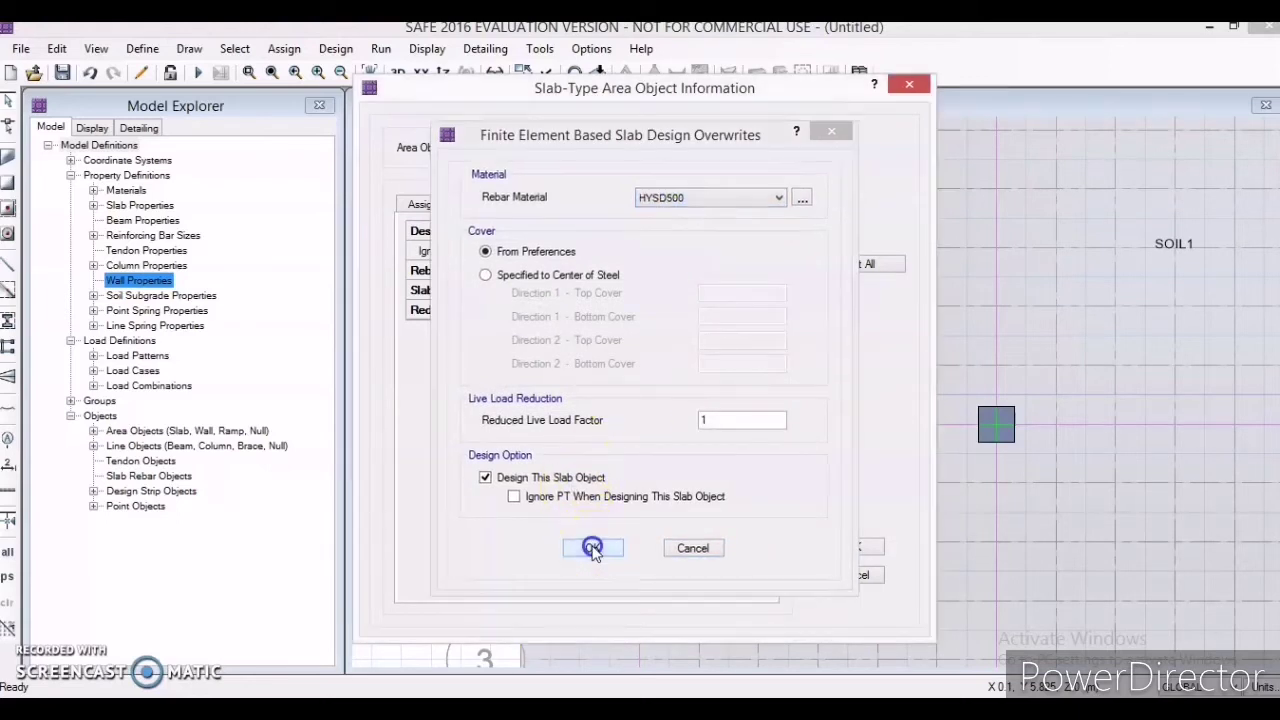
left_click(848, 548)
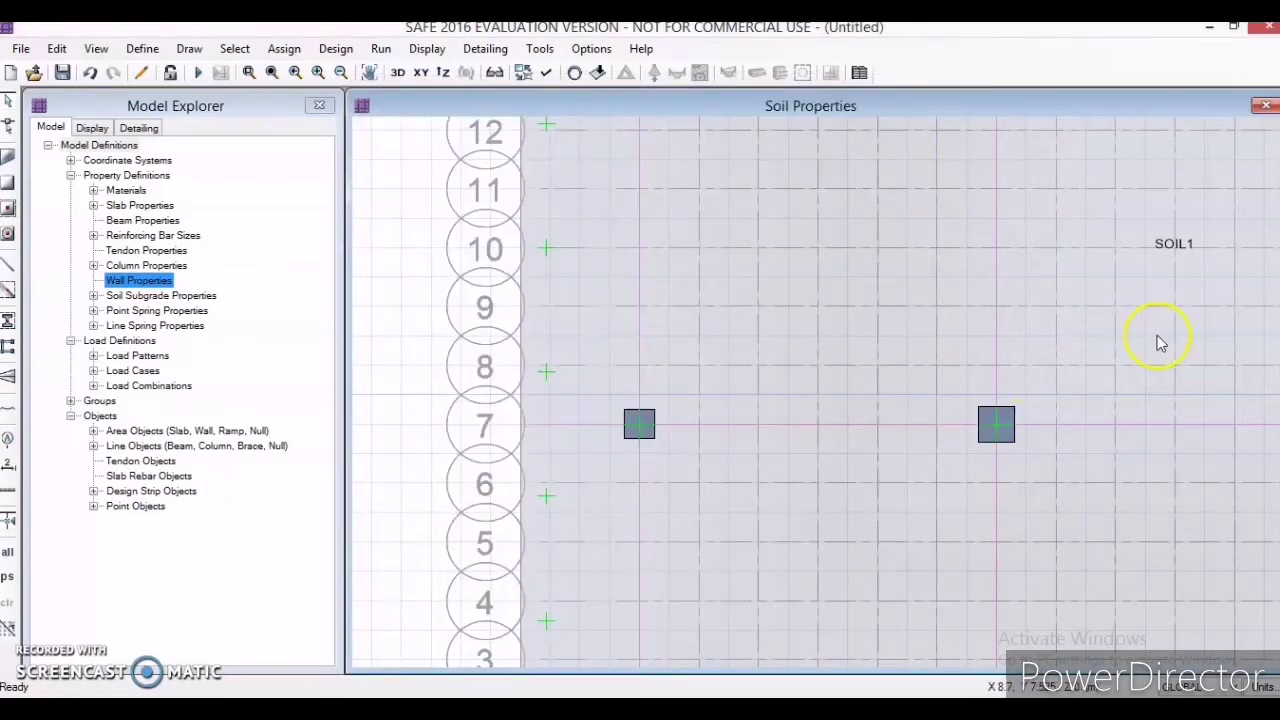
Inspect the object information and design settings at the columns on grid points G-7 and M-7.
right_click(1005, 423)
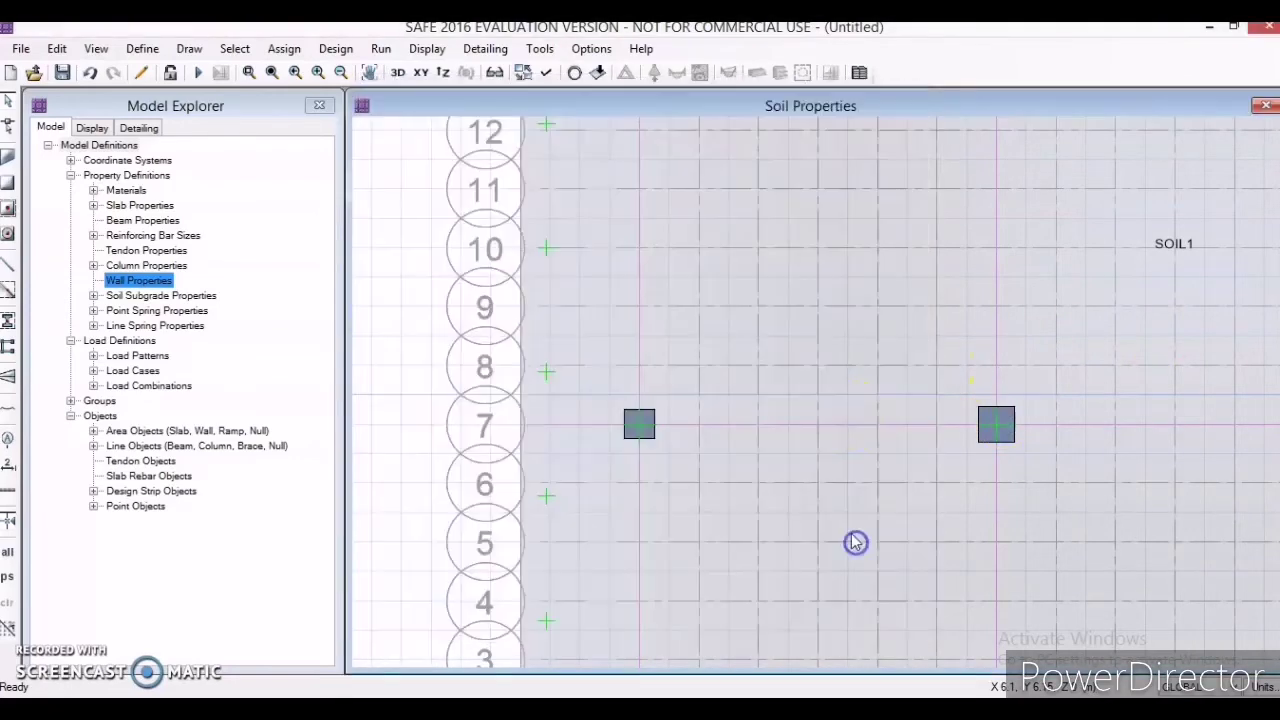
left_click(853, 546)
scroll(870, 365, "down", 2)
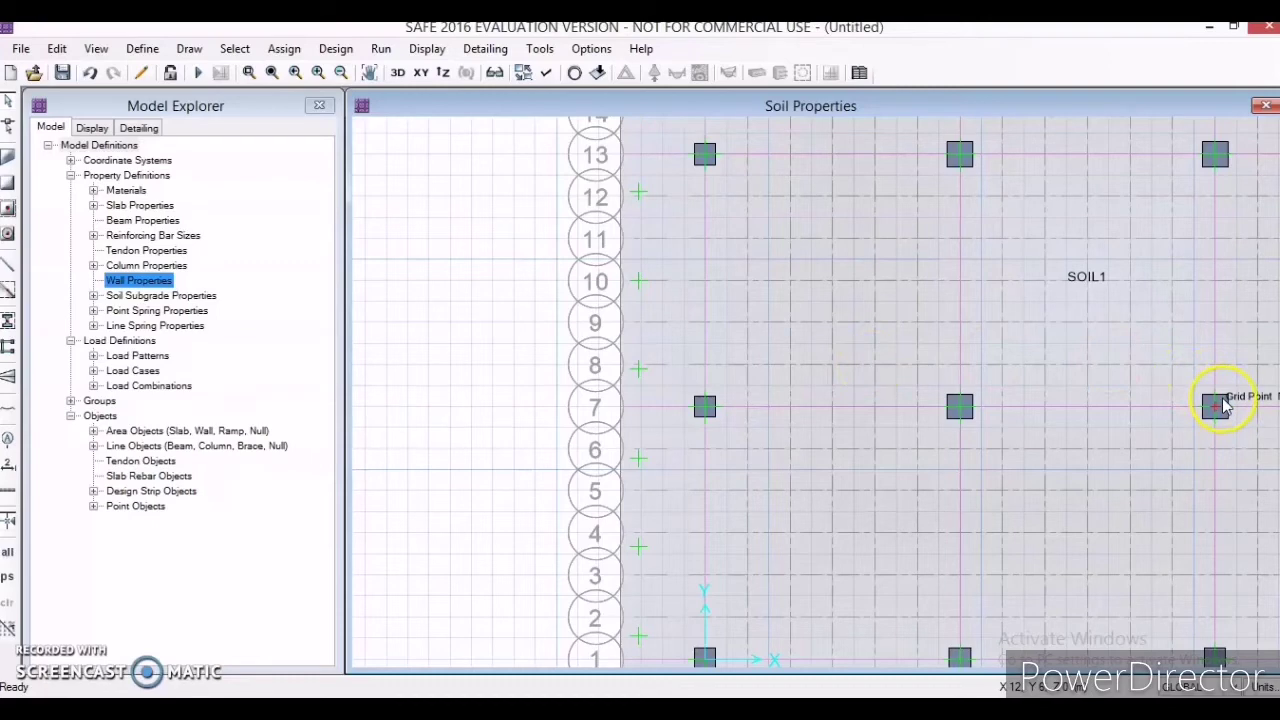
scroll(1228, 383, "down", 1)
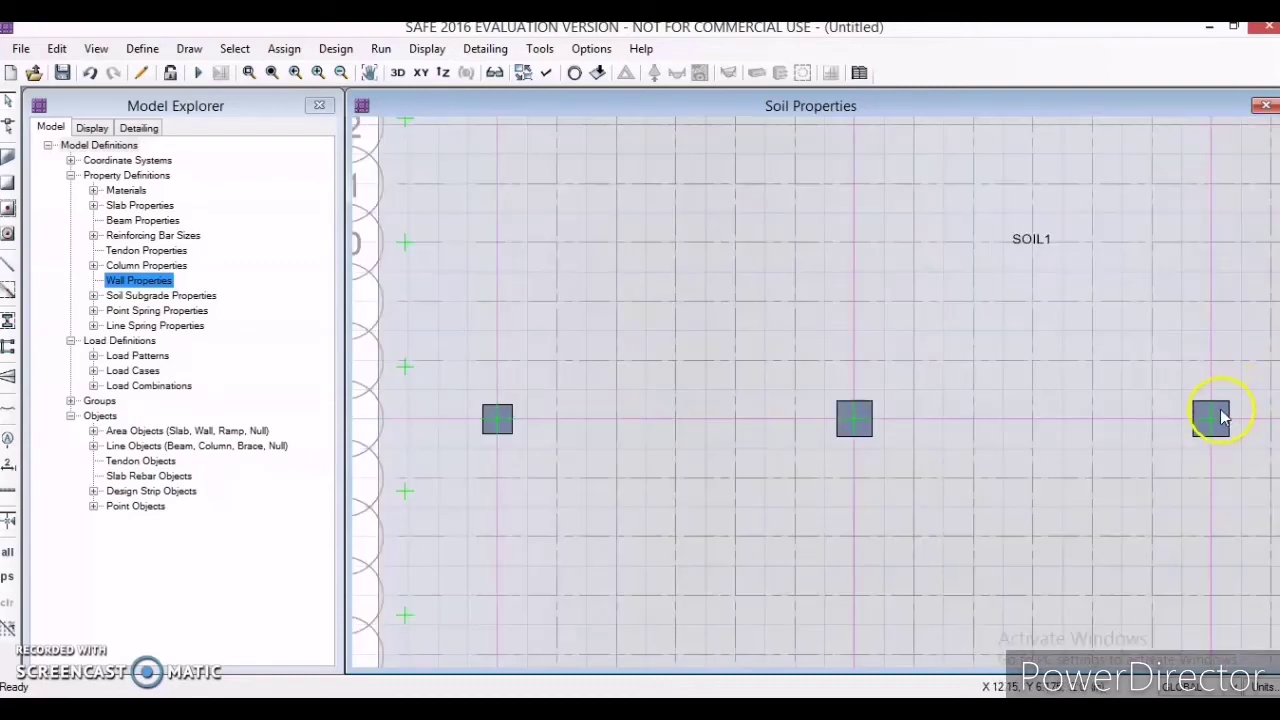
right_click(1216, 414)
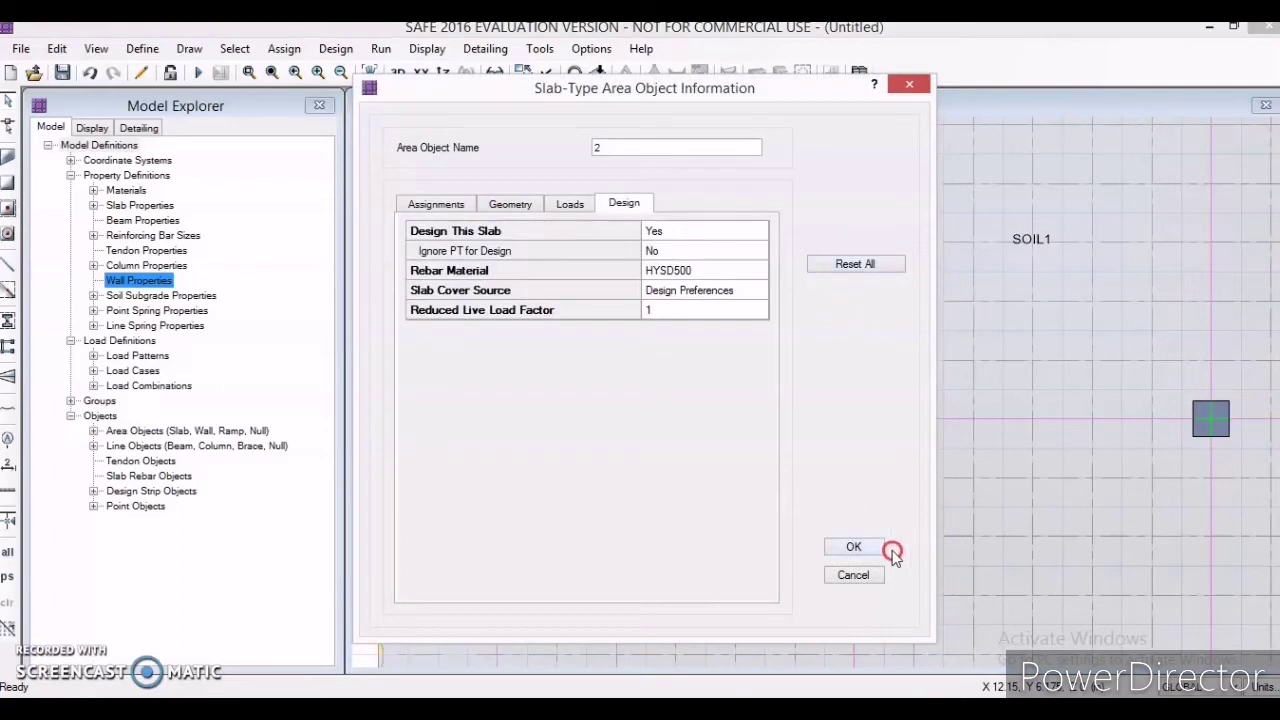
left_click(866, 547)
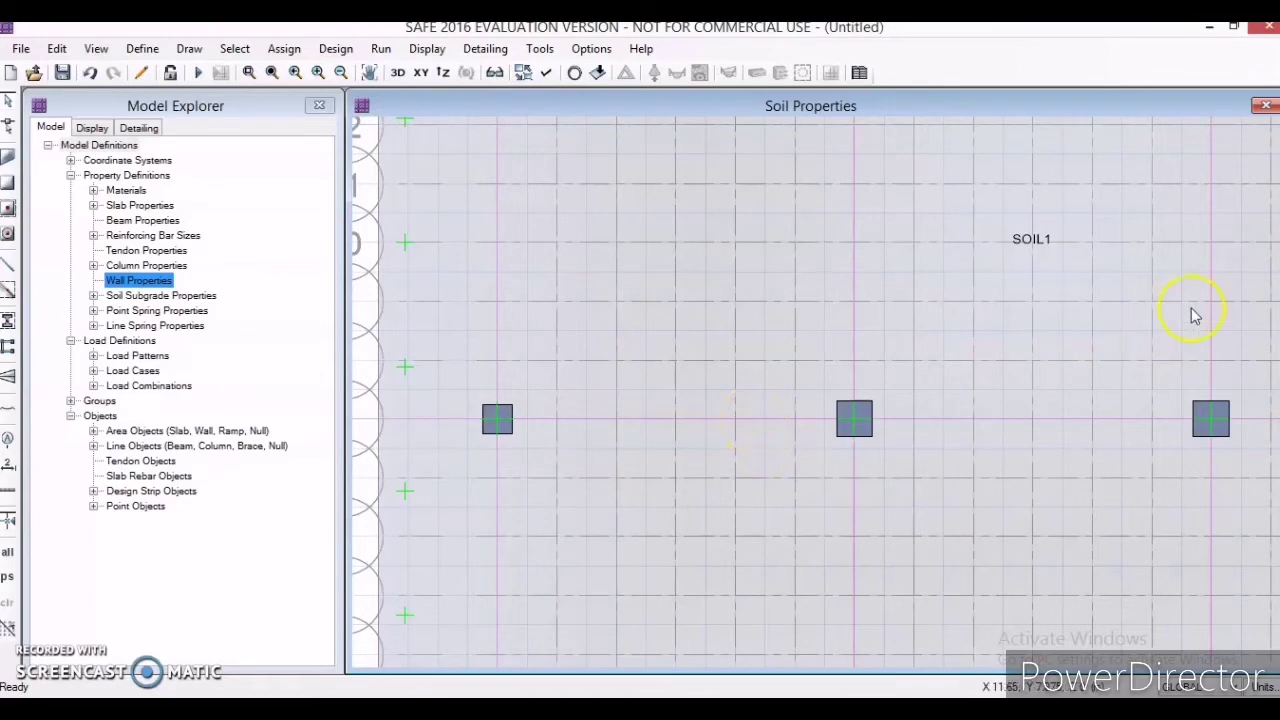
Bring the whole slab into view and display the design strips' labels, widths and stations.
scroll(1191, 308, "down", 2)
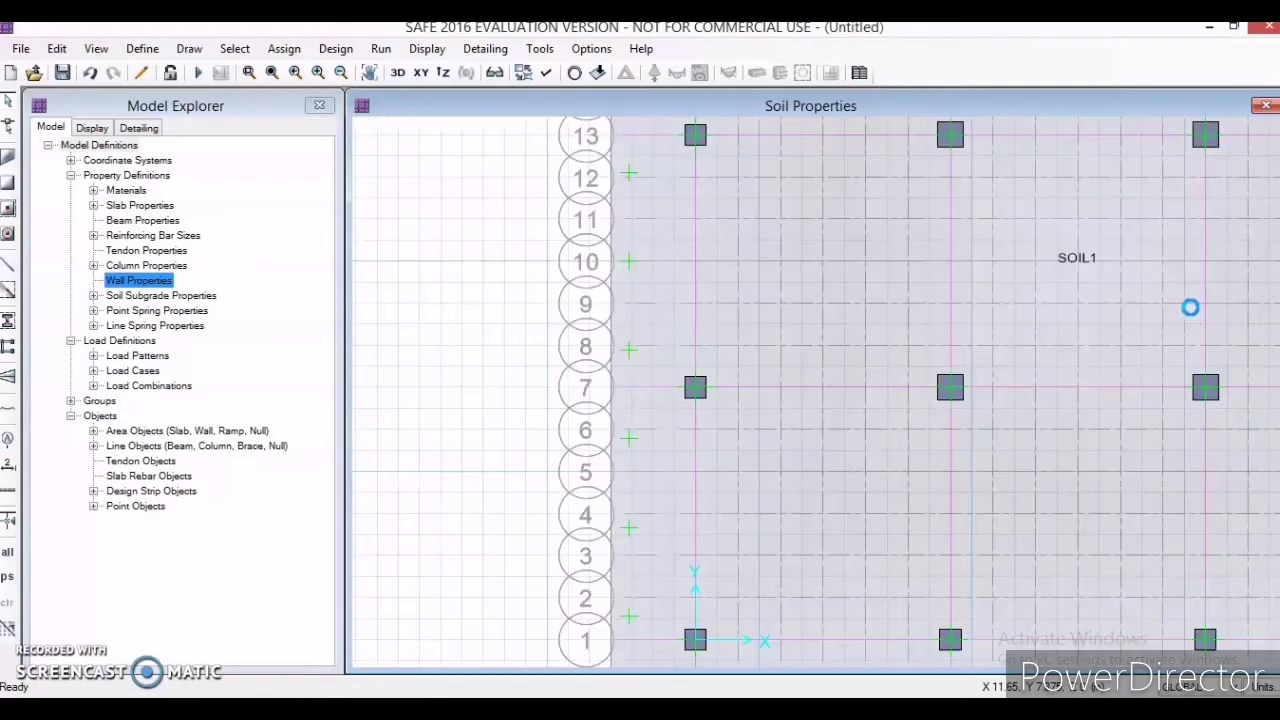
scroll(1191, 308, "down", 1)
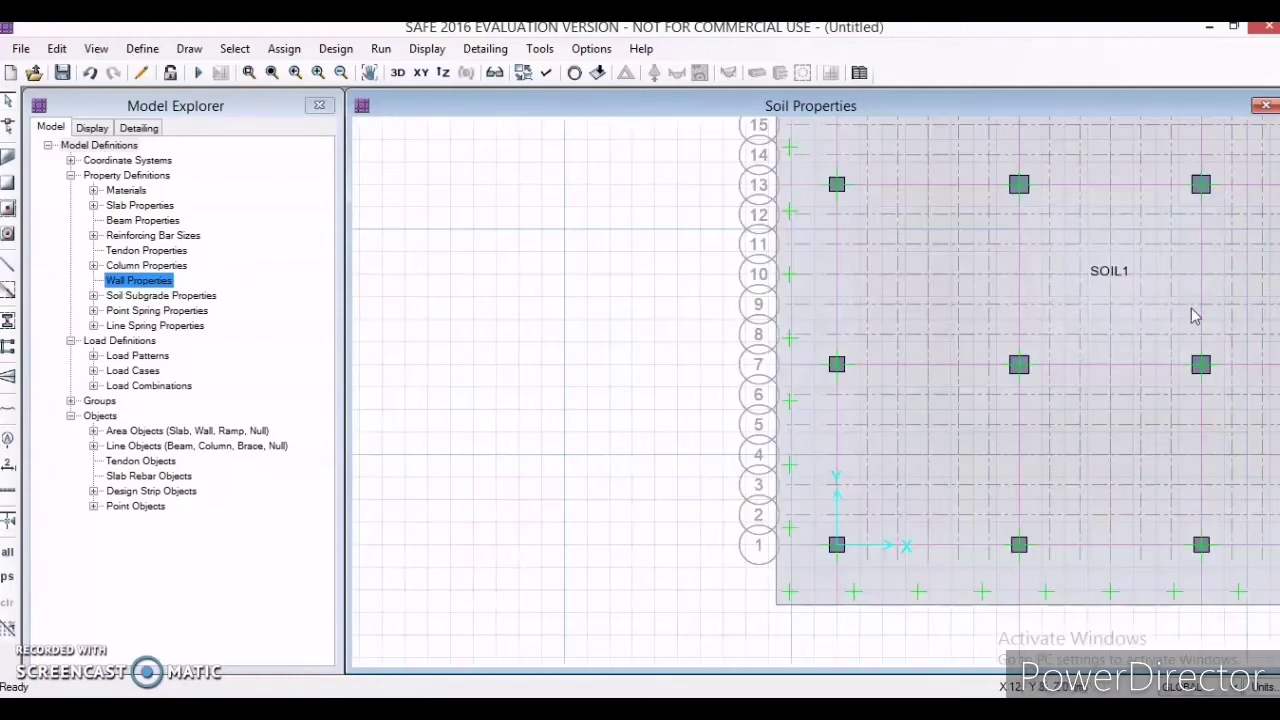
scroll(1191, 308, "down", 1)
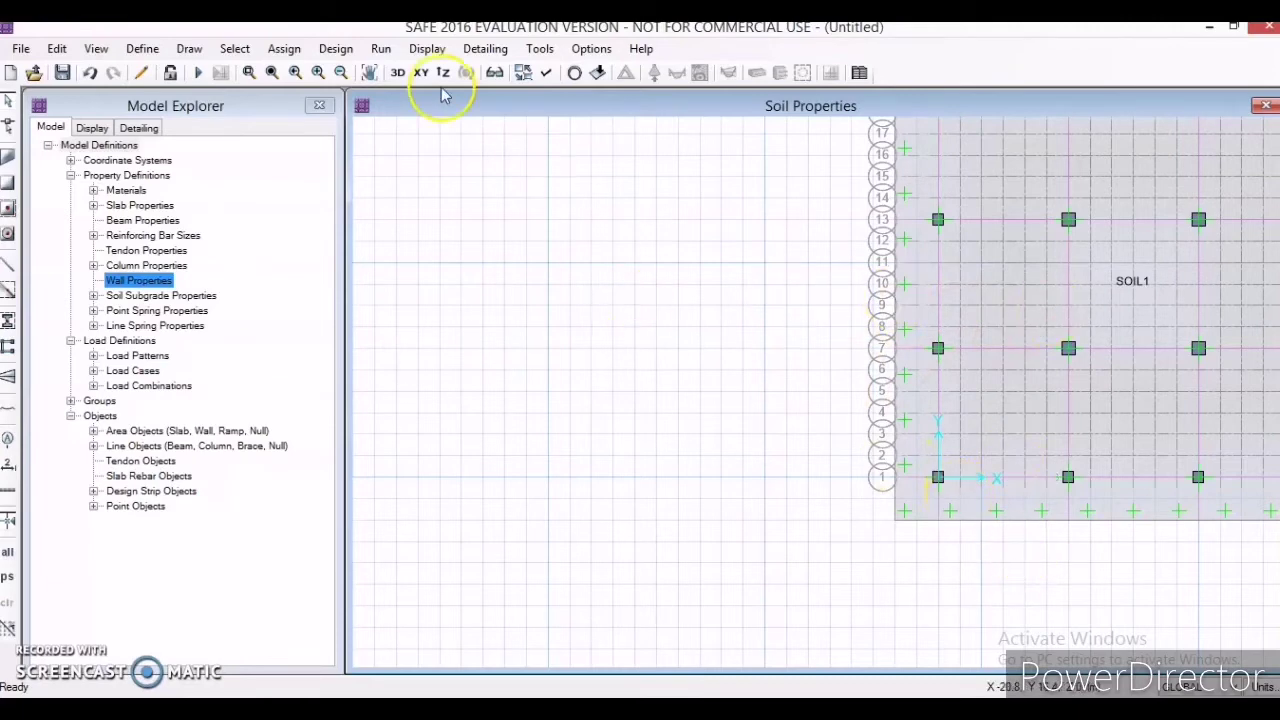
left_click(373, 72)
left_click_drag(1086, 229, 766, 363)
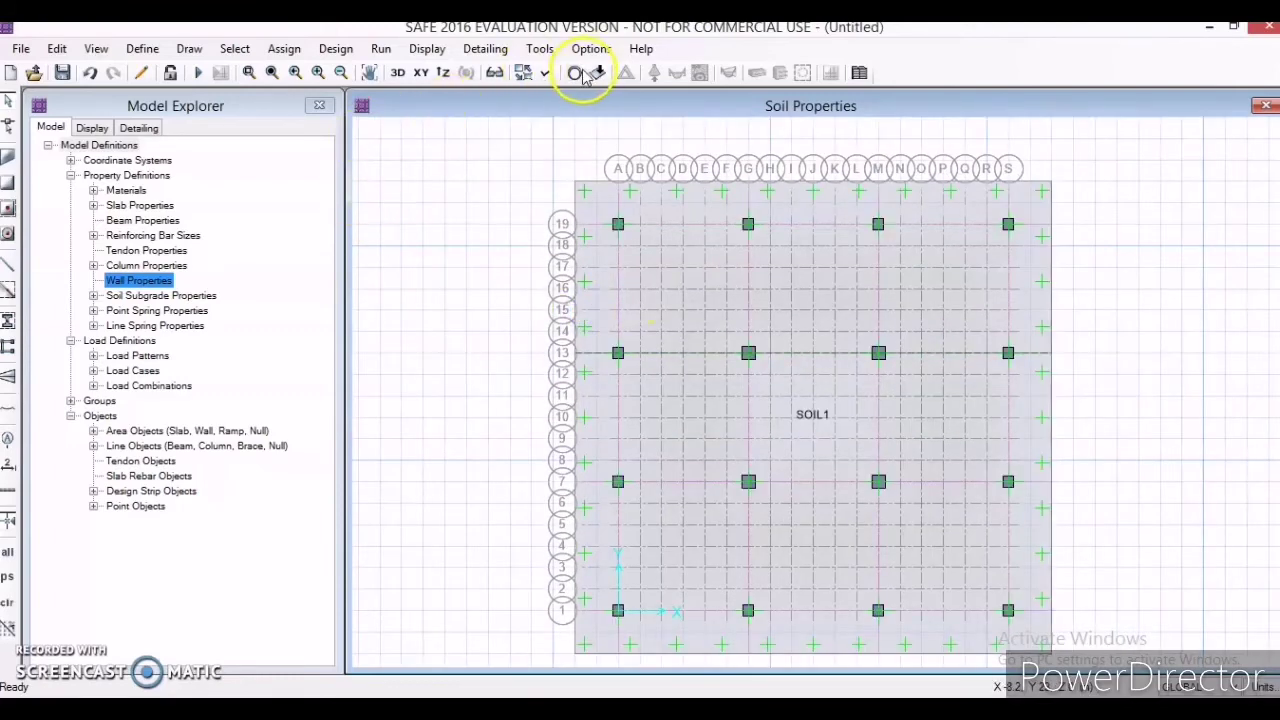
left_click(551, 73)
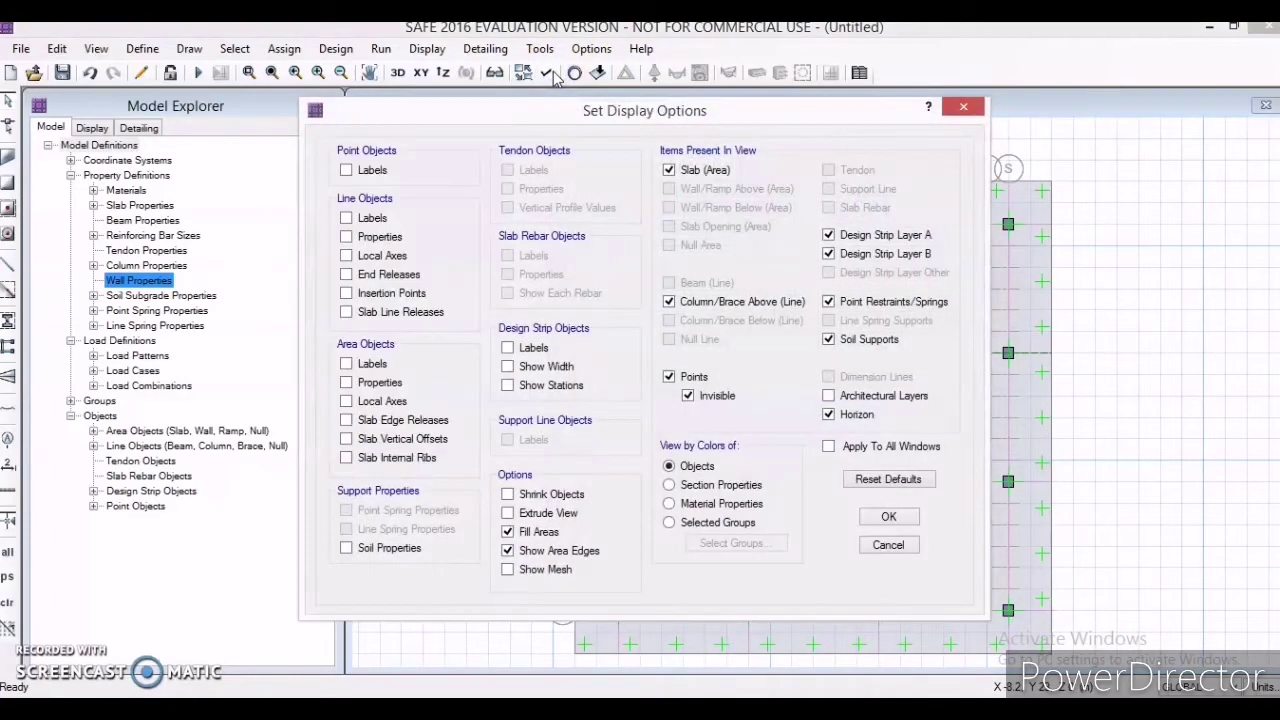
left_click(507, 348)
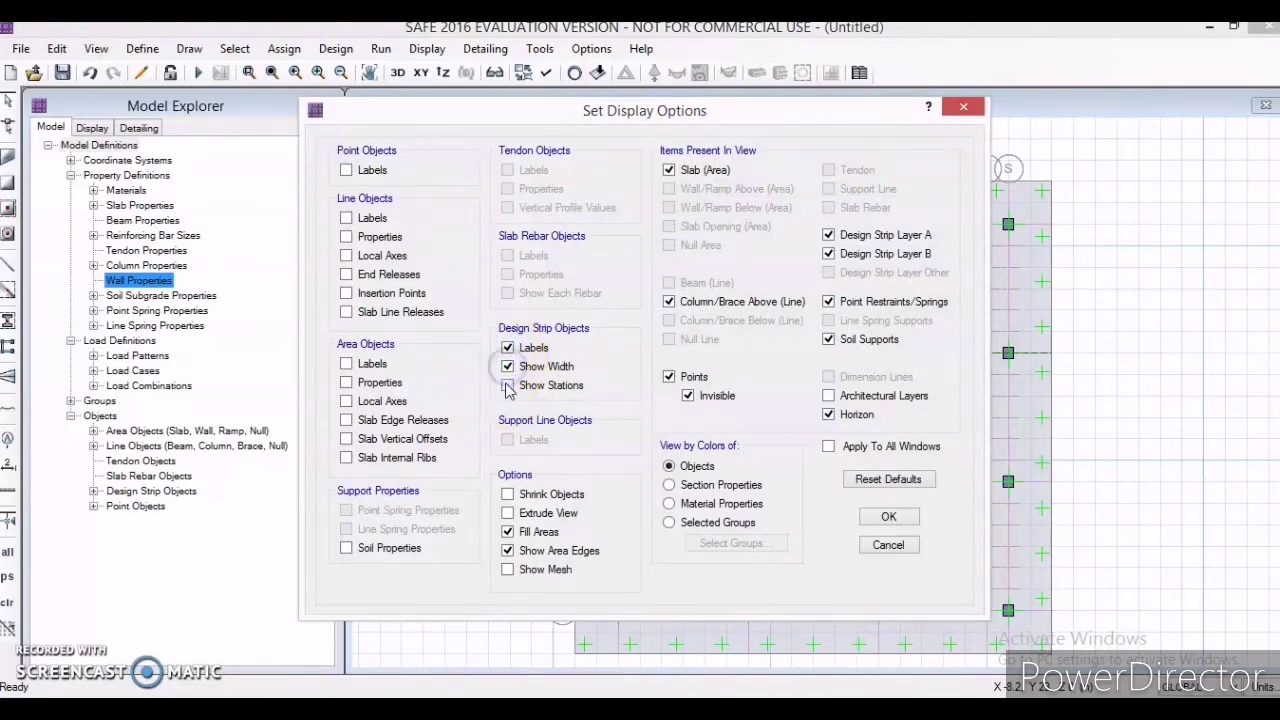
left_click(889, 519)
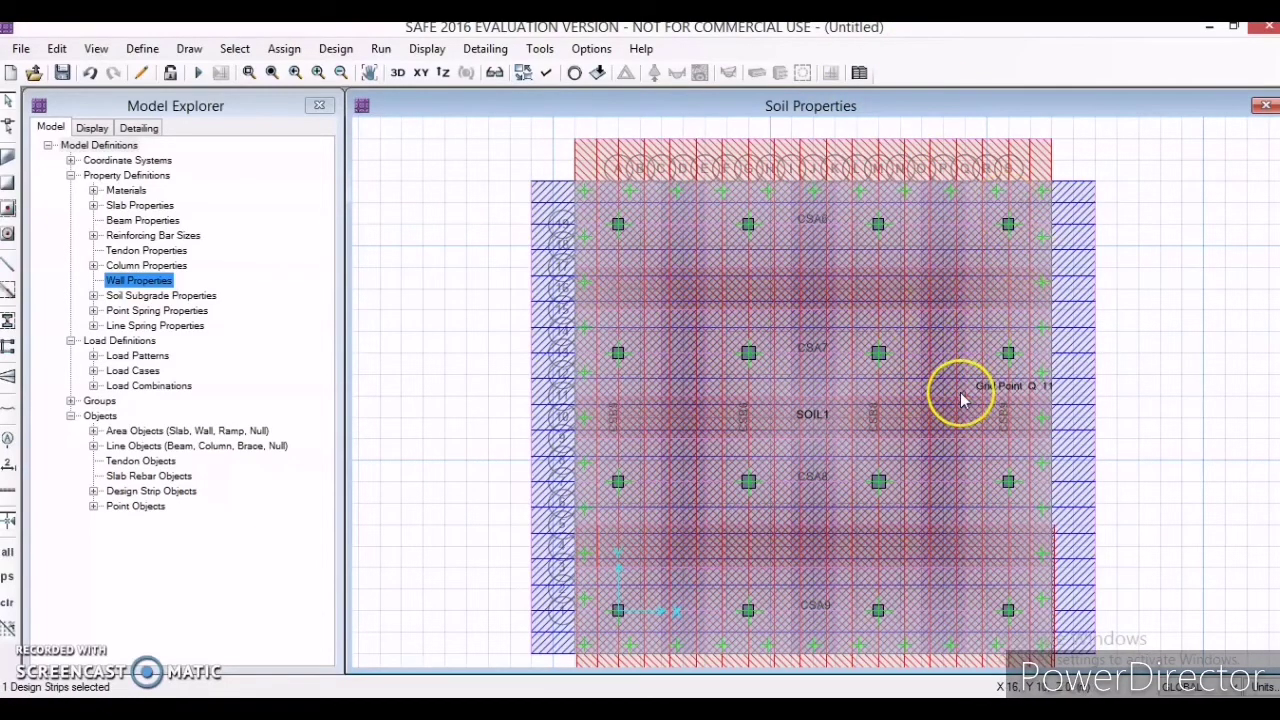
Hide the labels, widths and stations of the design strips.
left_click(523, 72)
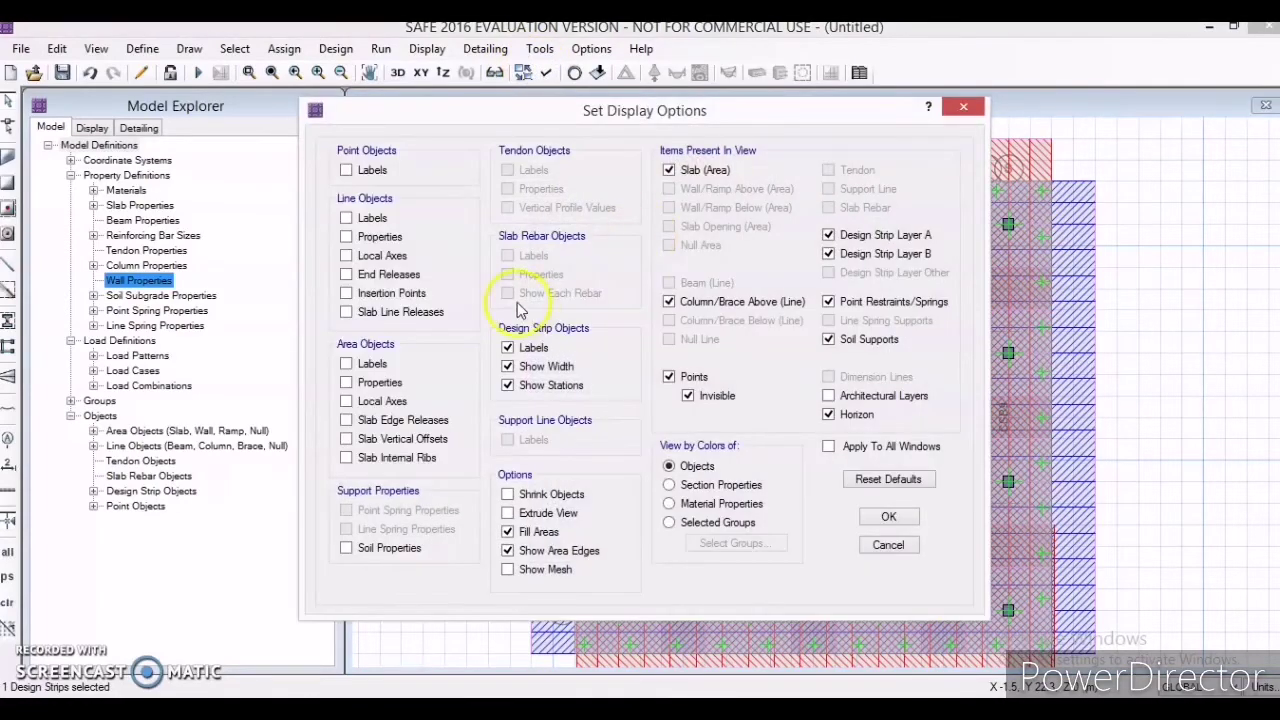
left_click(507, 385)
left_click(889, 545)
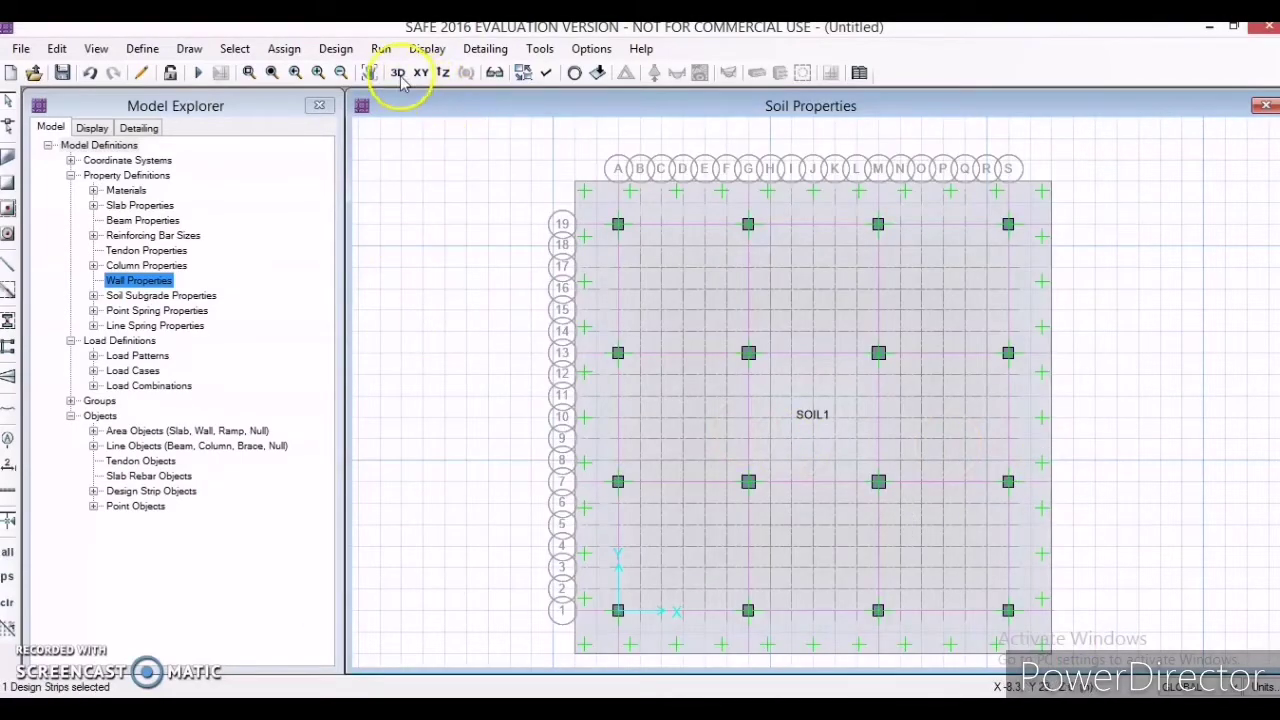
Turn on the extruded display and examine the slab and columns in a 3D view.
left_click(546, 73)
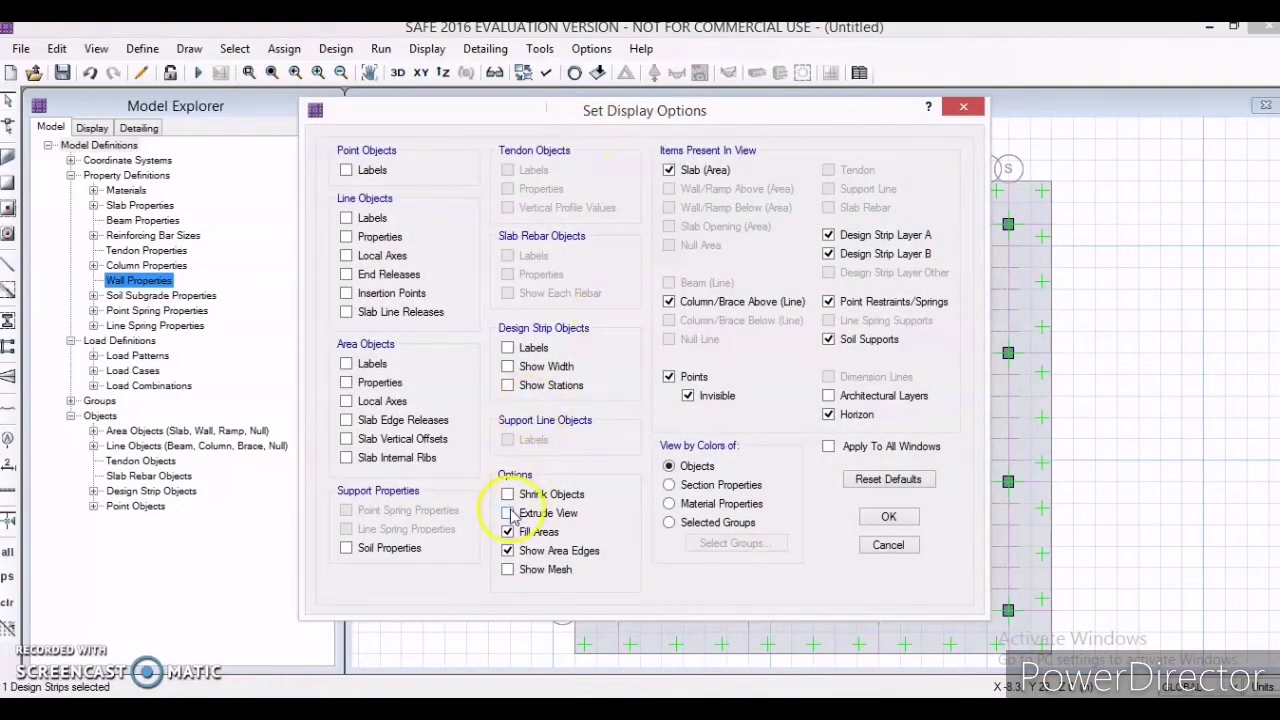
left_click(874, 516)
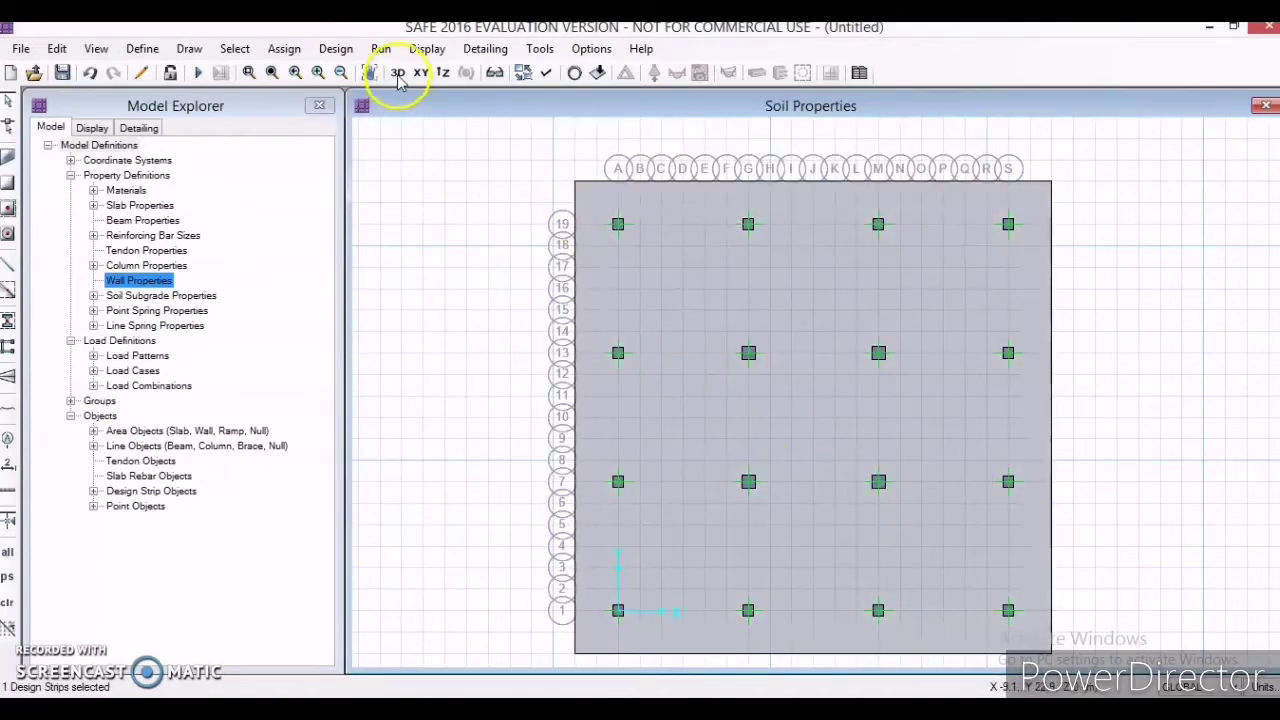
left_click(398, 76)
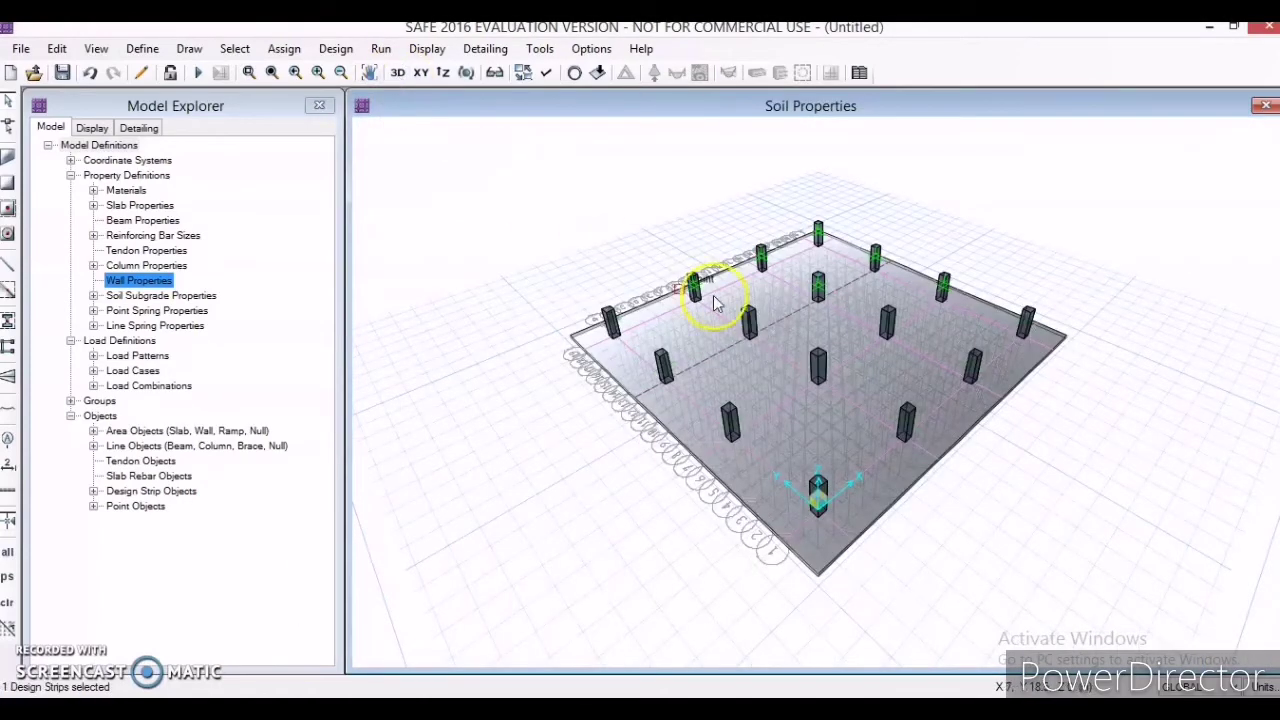
left_click(843, 362)
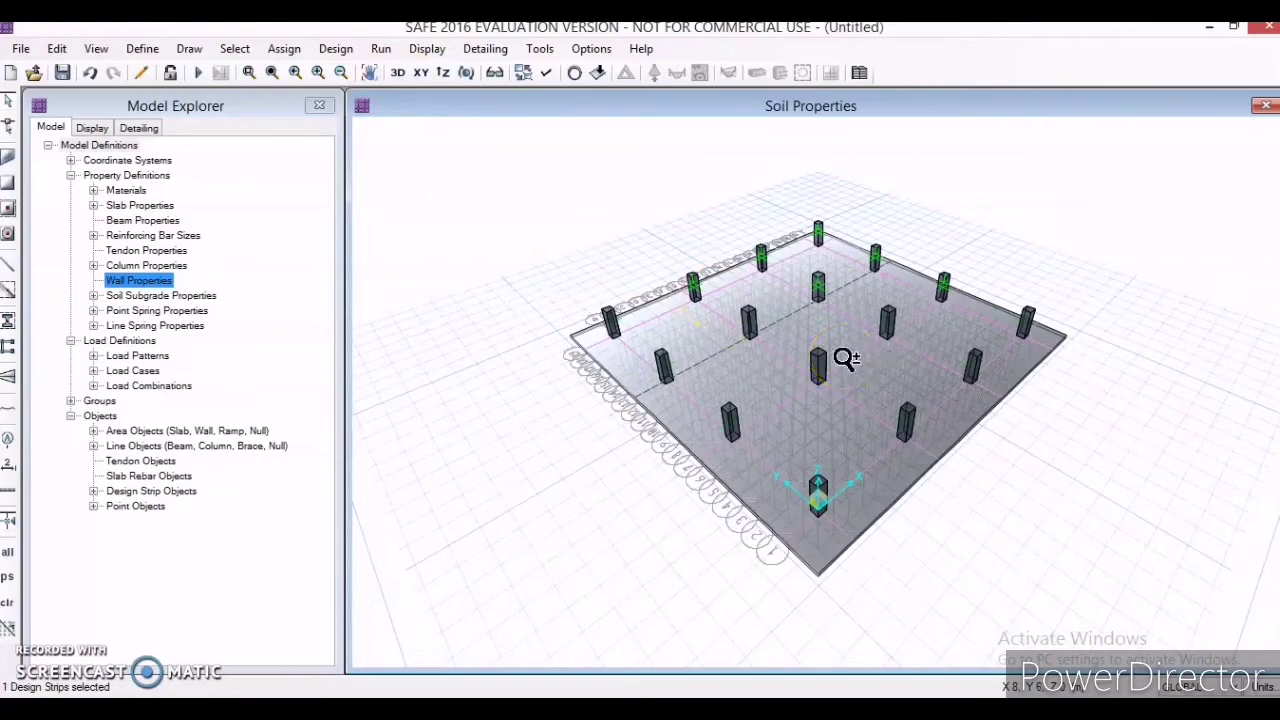
scroll(842, 356, "up", 5)
left_click(843, 363)
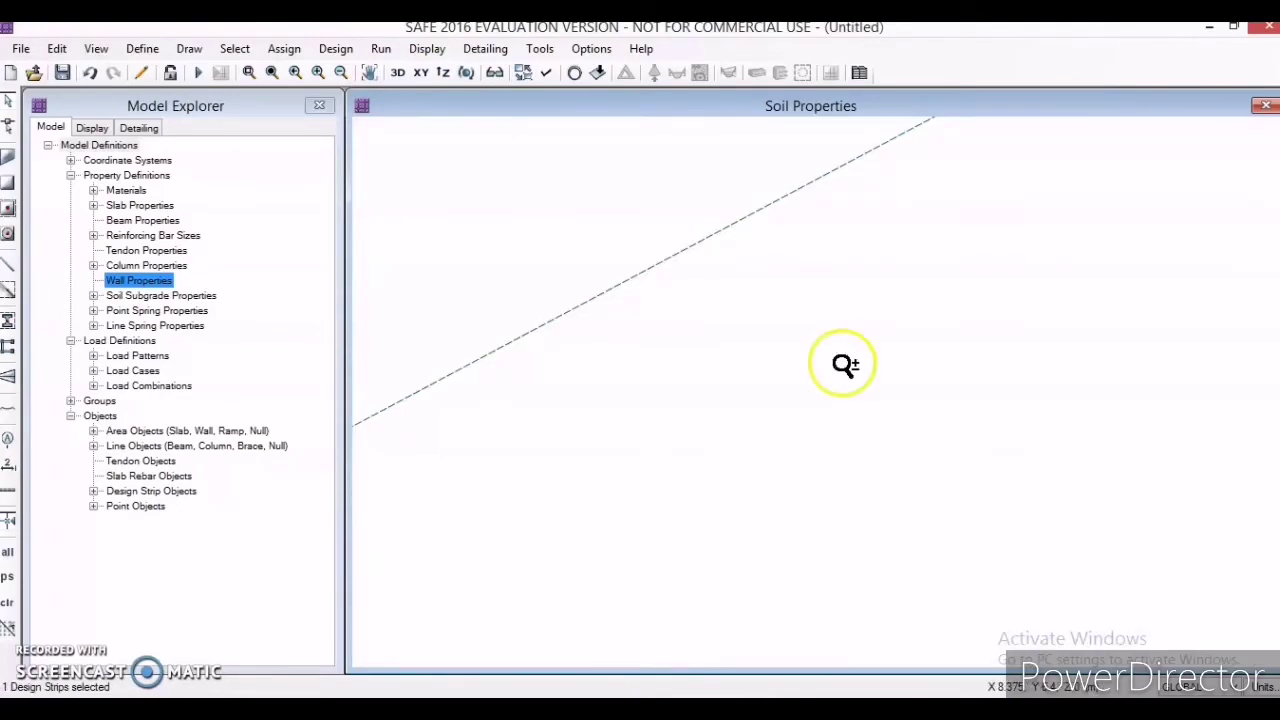
scroll(843, 363, "down", 5)
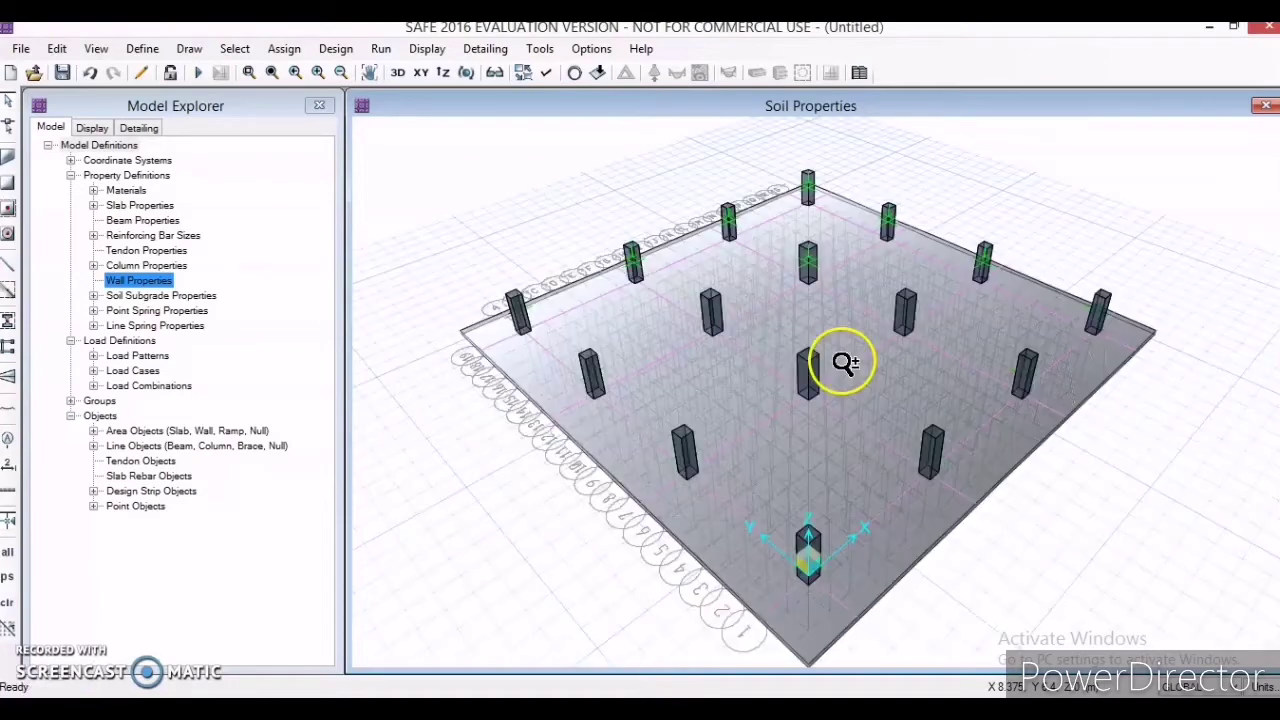
left_click(843, 363)
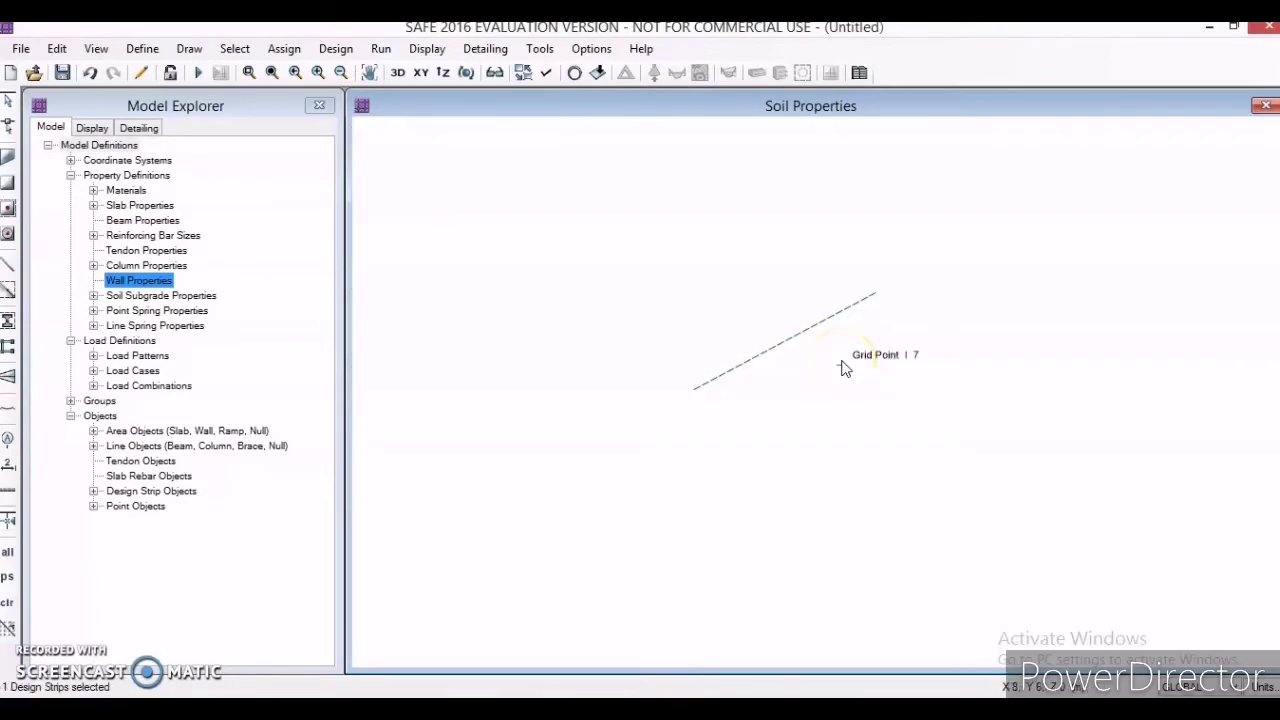
left_click(860, 462)
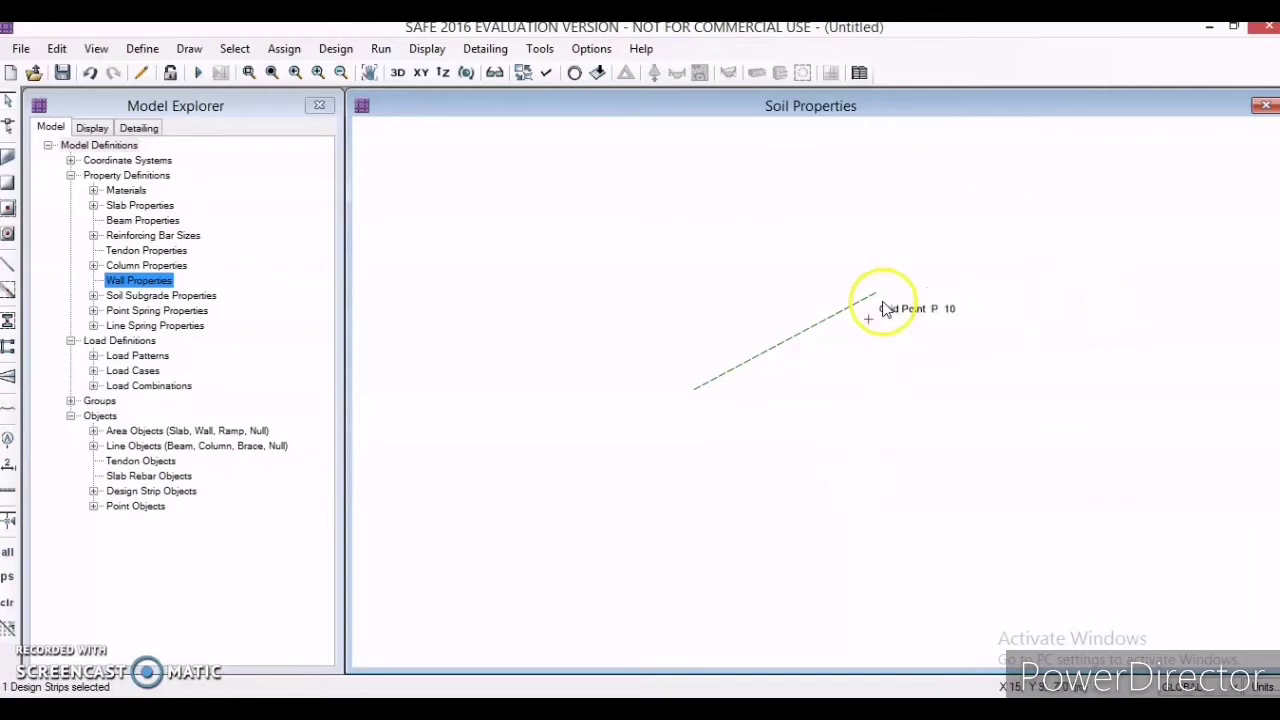
scroll(871, 311, "down", 1)
scroll(871, 311, "up", 1)
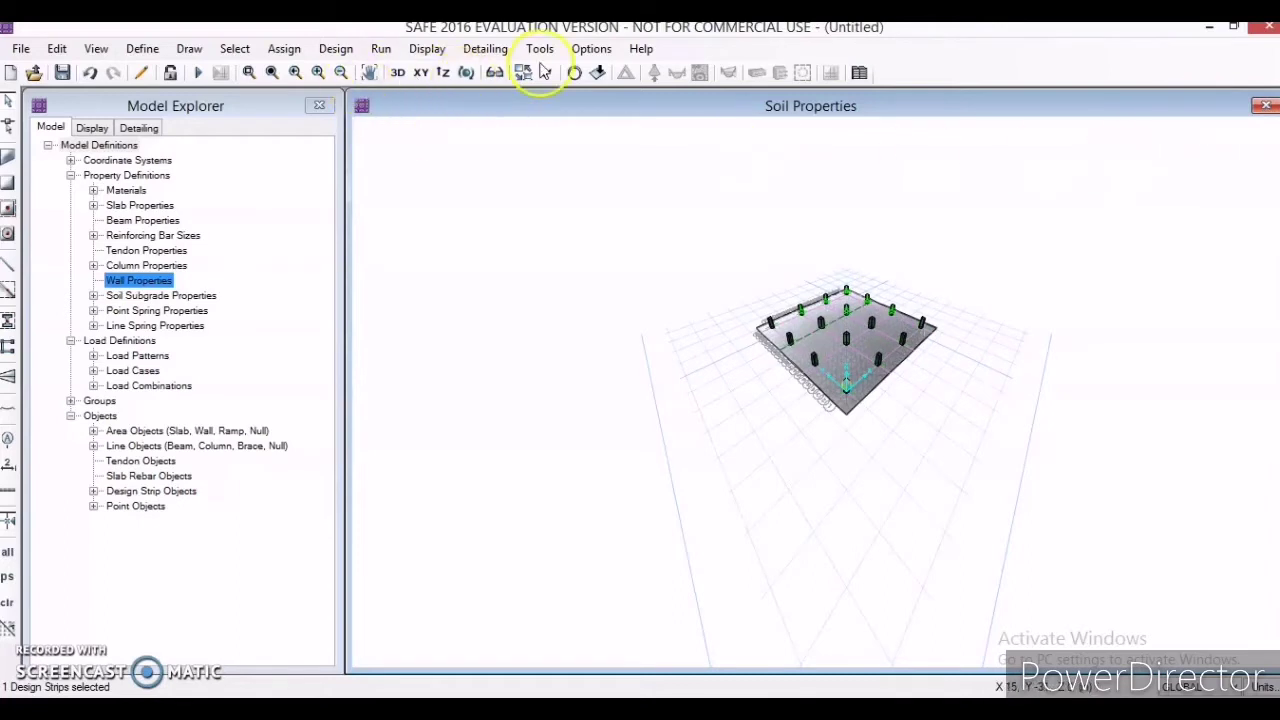
Return to the plan view and turn off the extruded display.
left_click(421, 73)
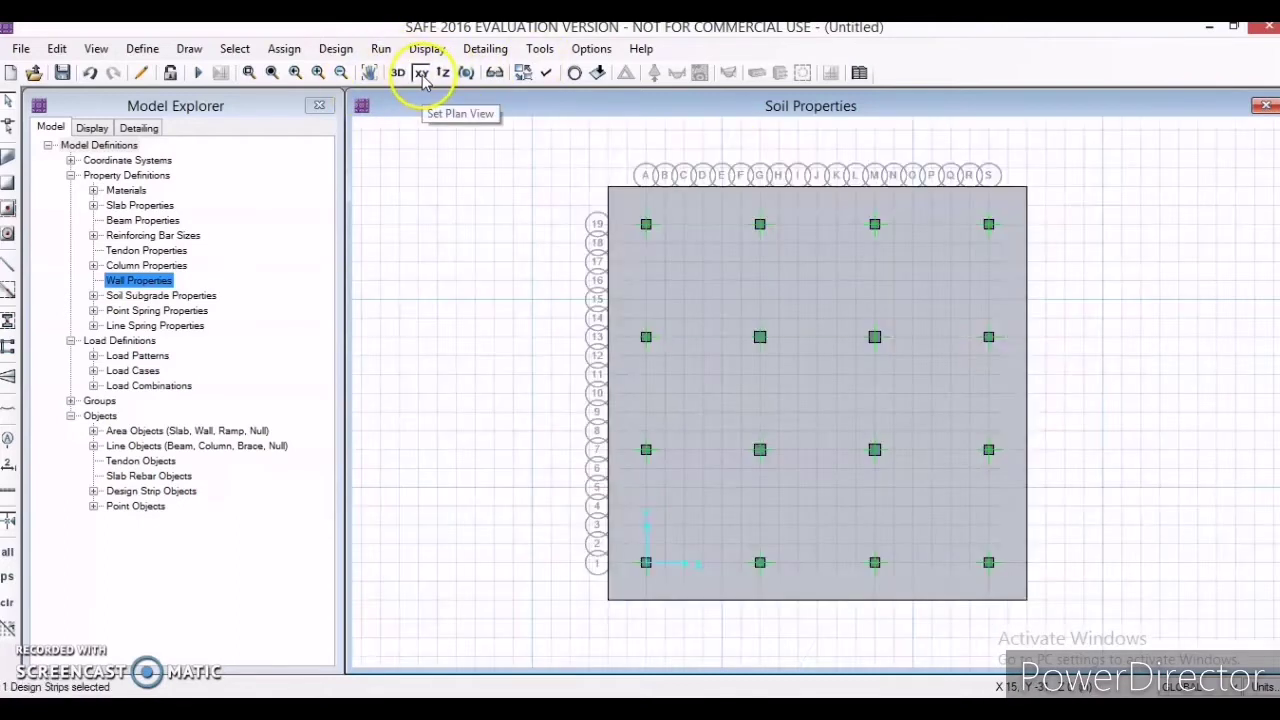
left_click(546, 73)
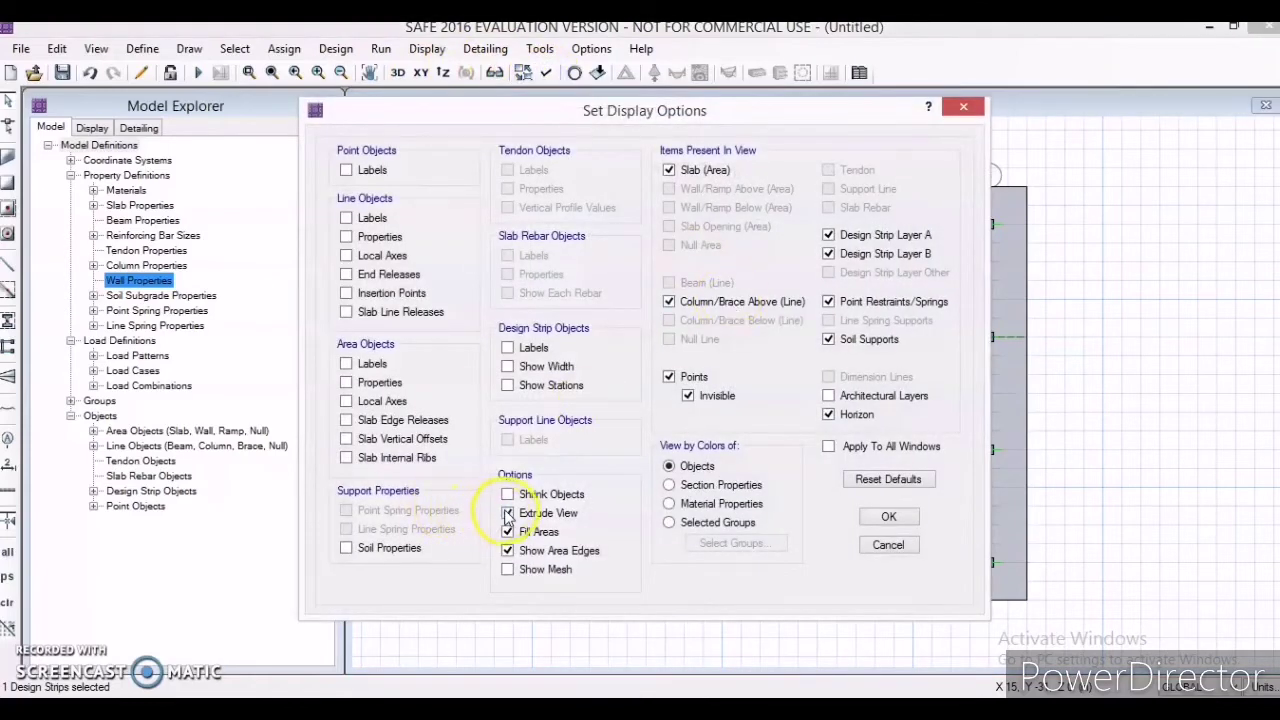
left_click(905, 522)
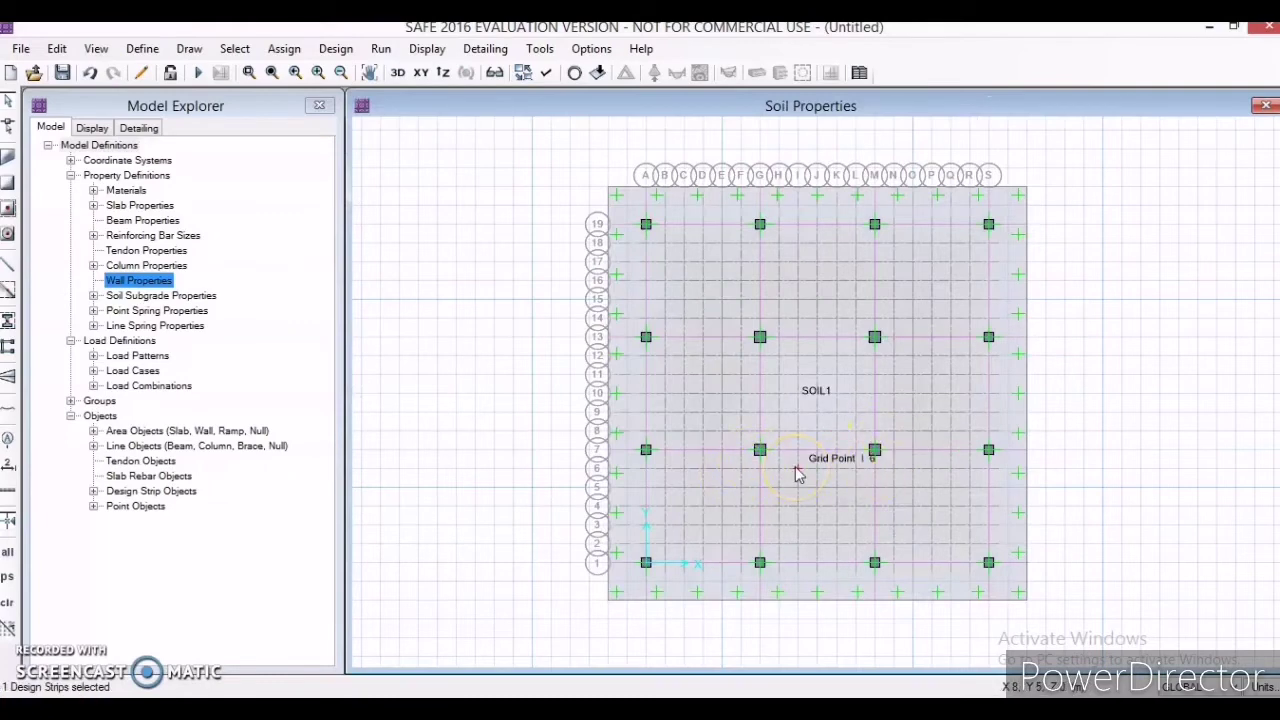
Set the rebar material of the layer A column strip along grid line 1 to HYSD500.
left_click(820, 590)
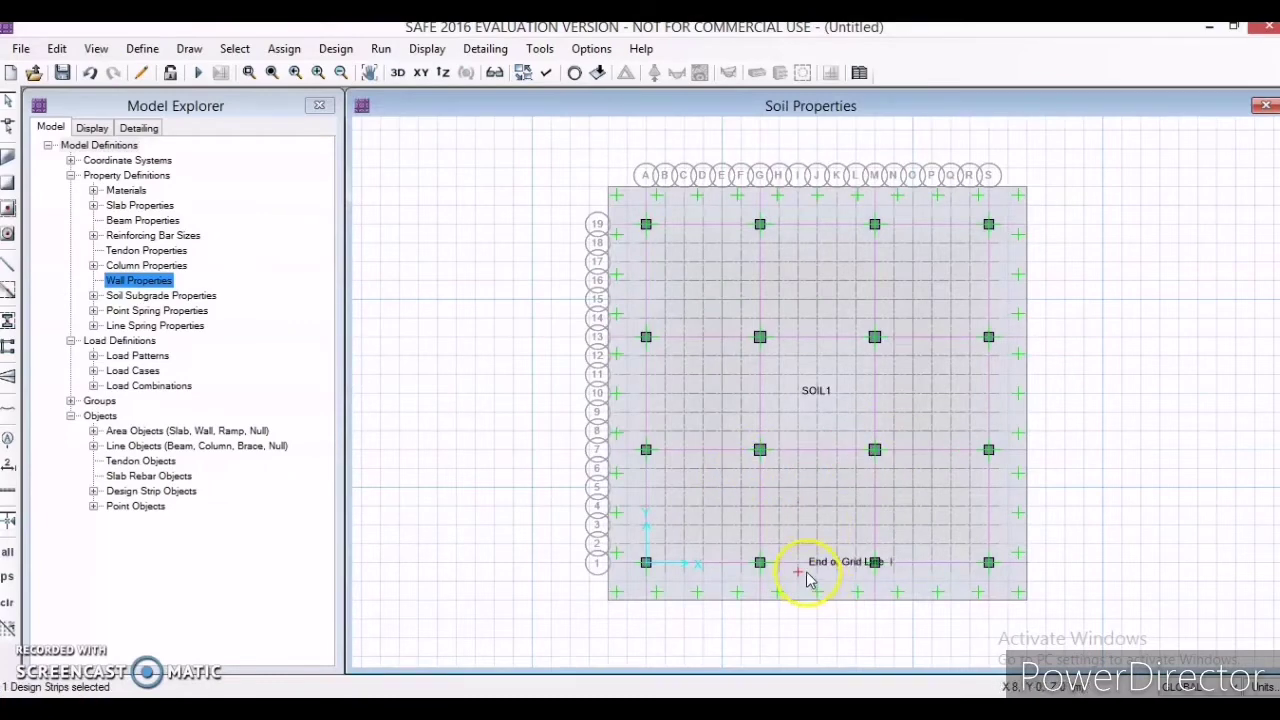
right_click(809, 564)
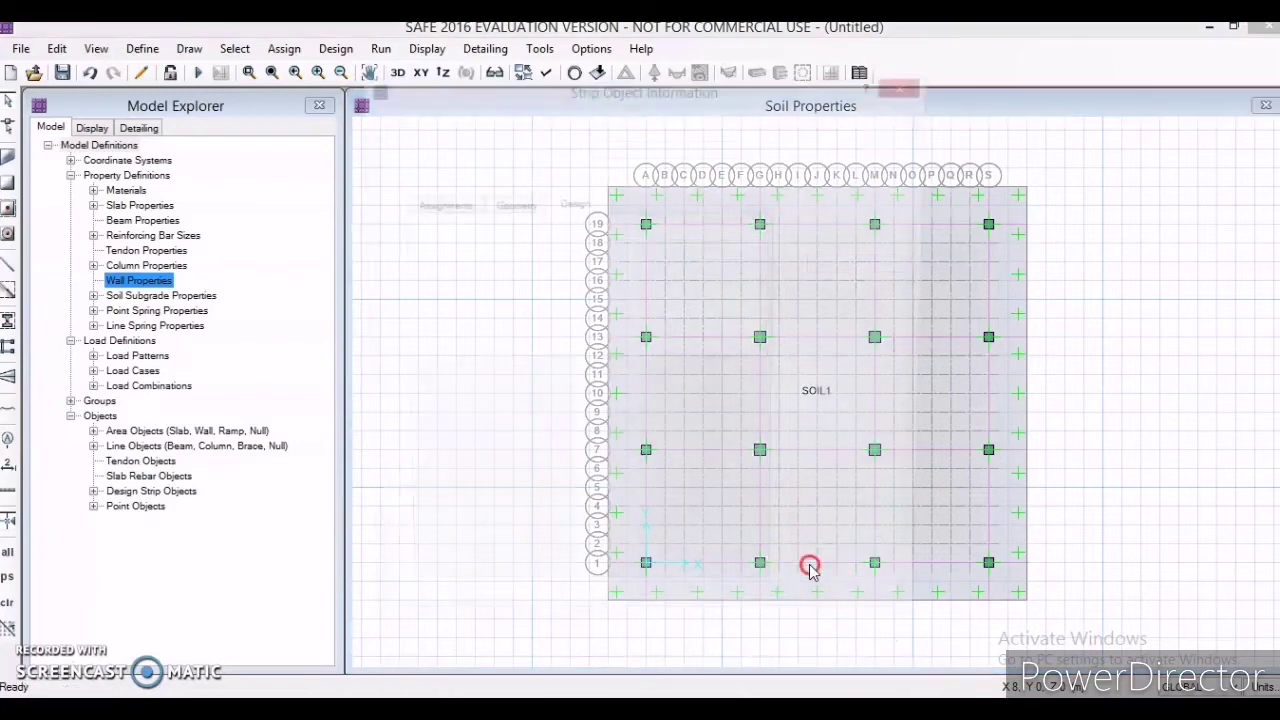
left_click(712, 313)
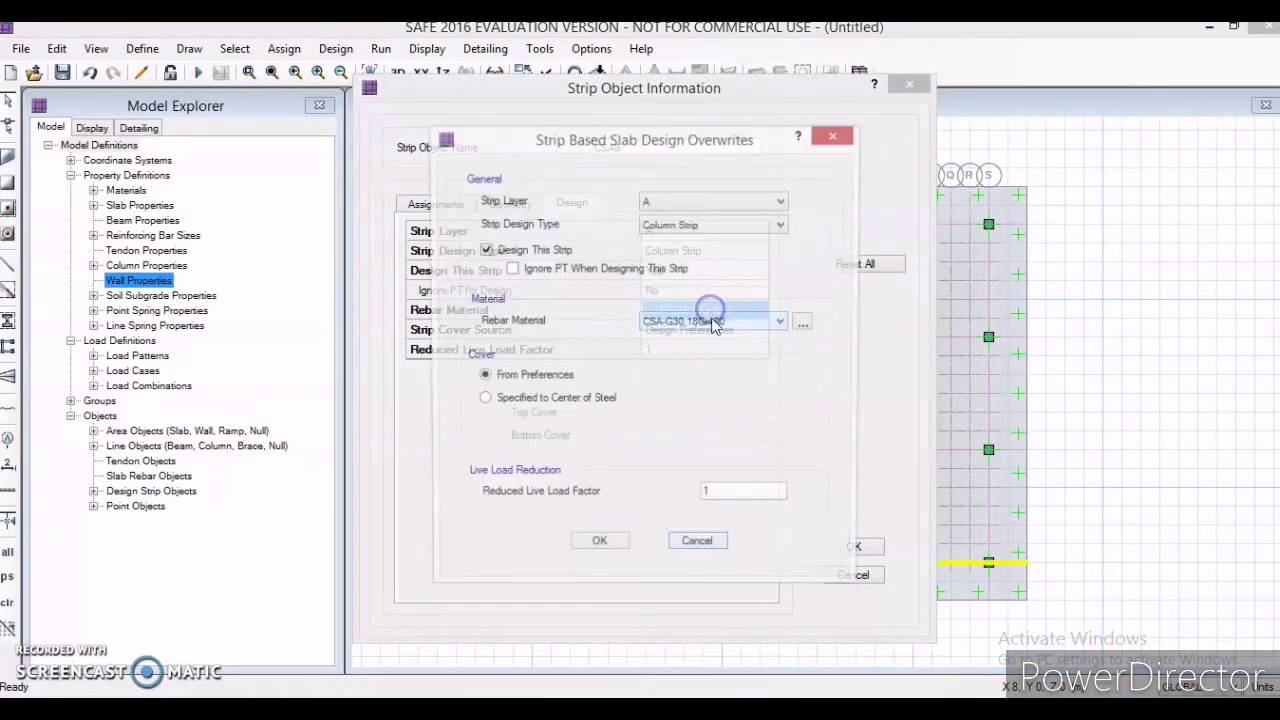
left_click(706, 322)
left_click(702, 352)
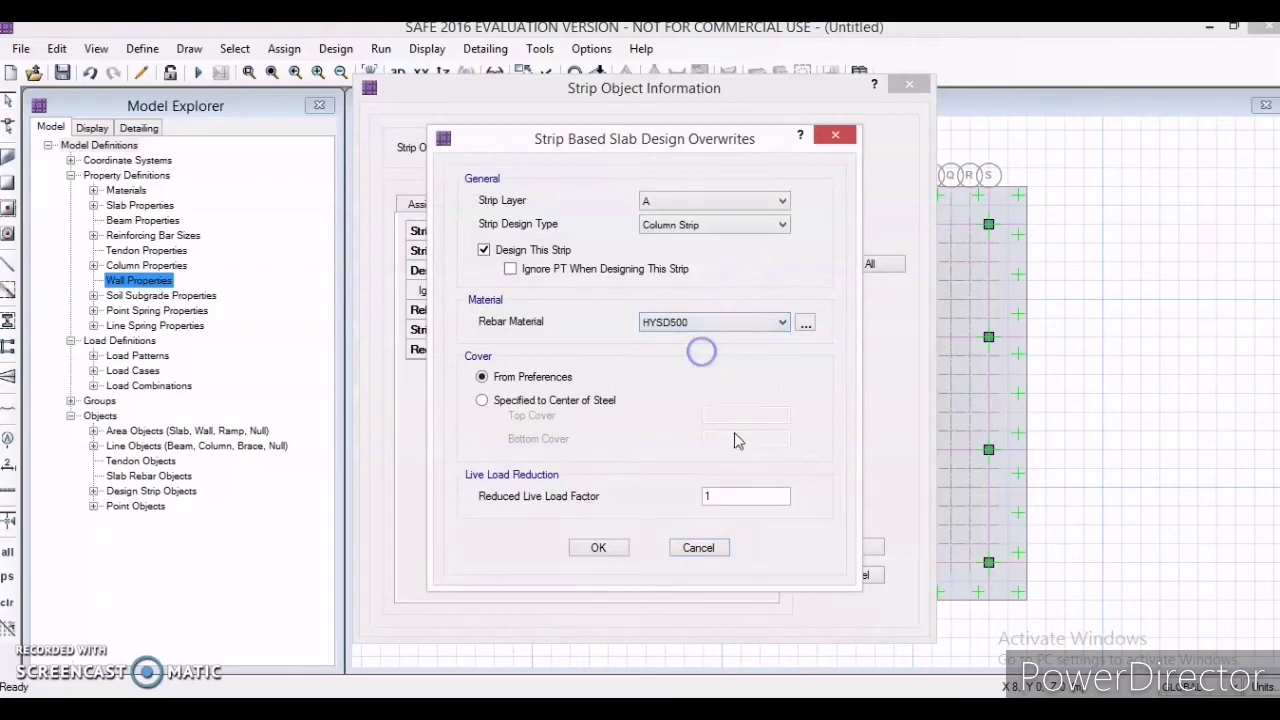
left_click(619, 548)
left_click(613, 548)
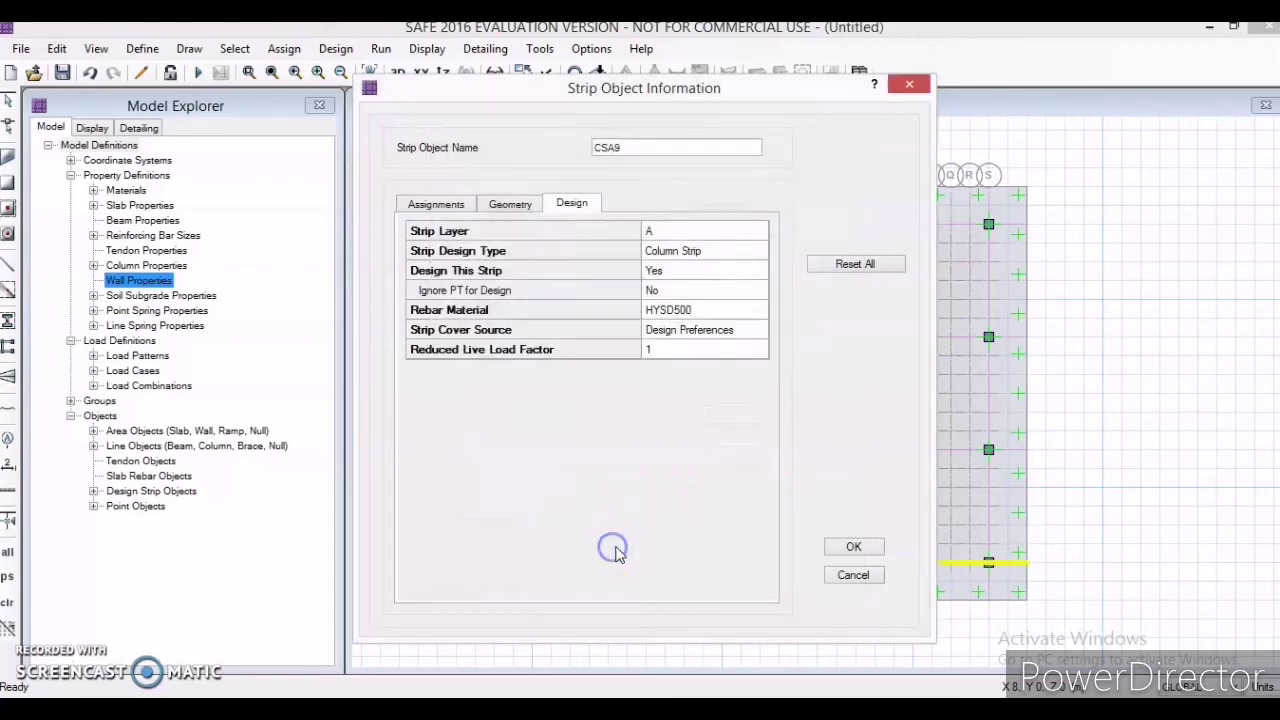
left_click(848, 547)
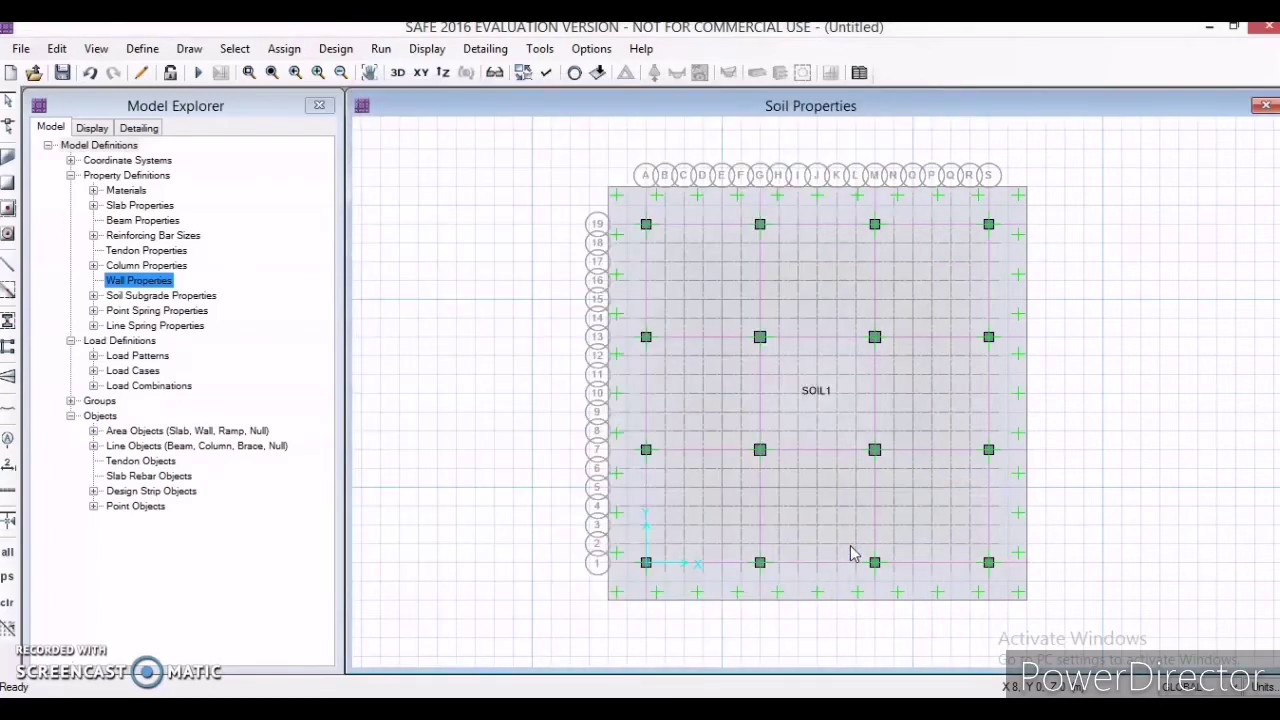
Set the rebar material of the layer A column strip along grid line 7 to HYSD500.
right_click(912, 456)
left_click(700, 306)
left_click(685, 330)
left_click(687, 349)
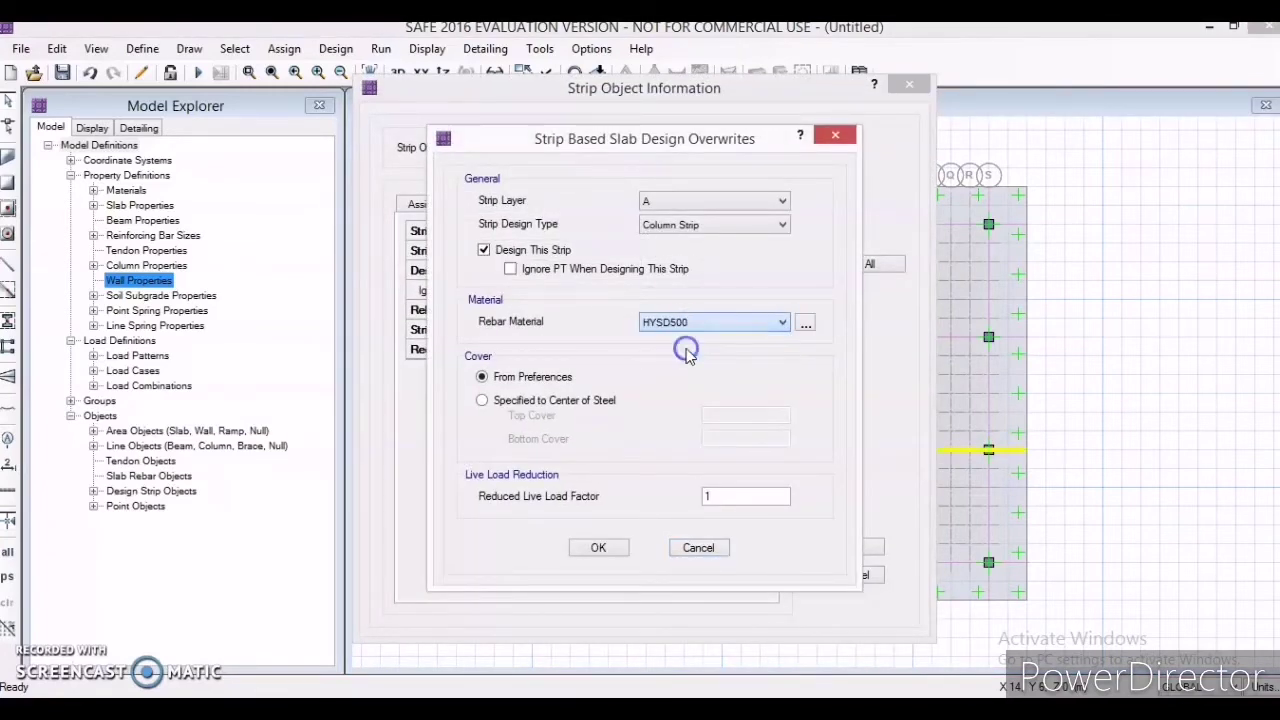
left_click(598, 549)
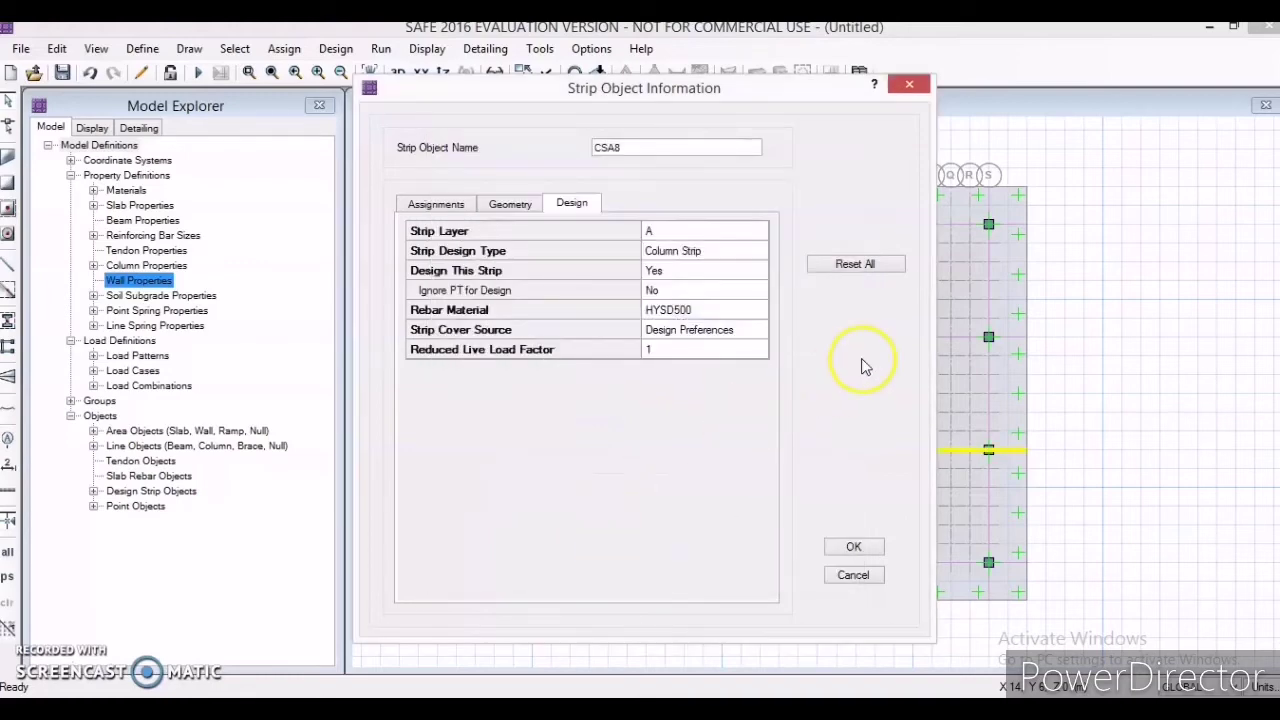
Accept strip CSA8's settings and set the rebar material of column strip CSA7 along grid line 13 to HYSD500.
left_click(855, 546)
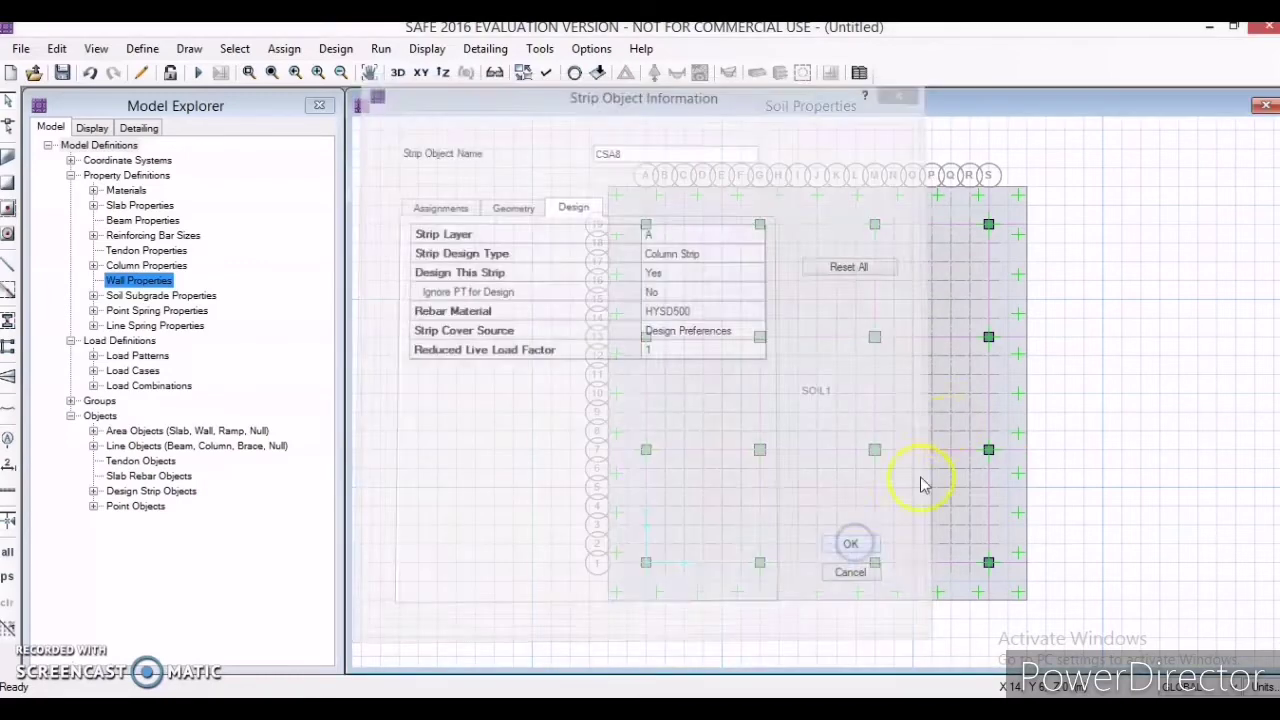
right_click(930, 343)
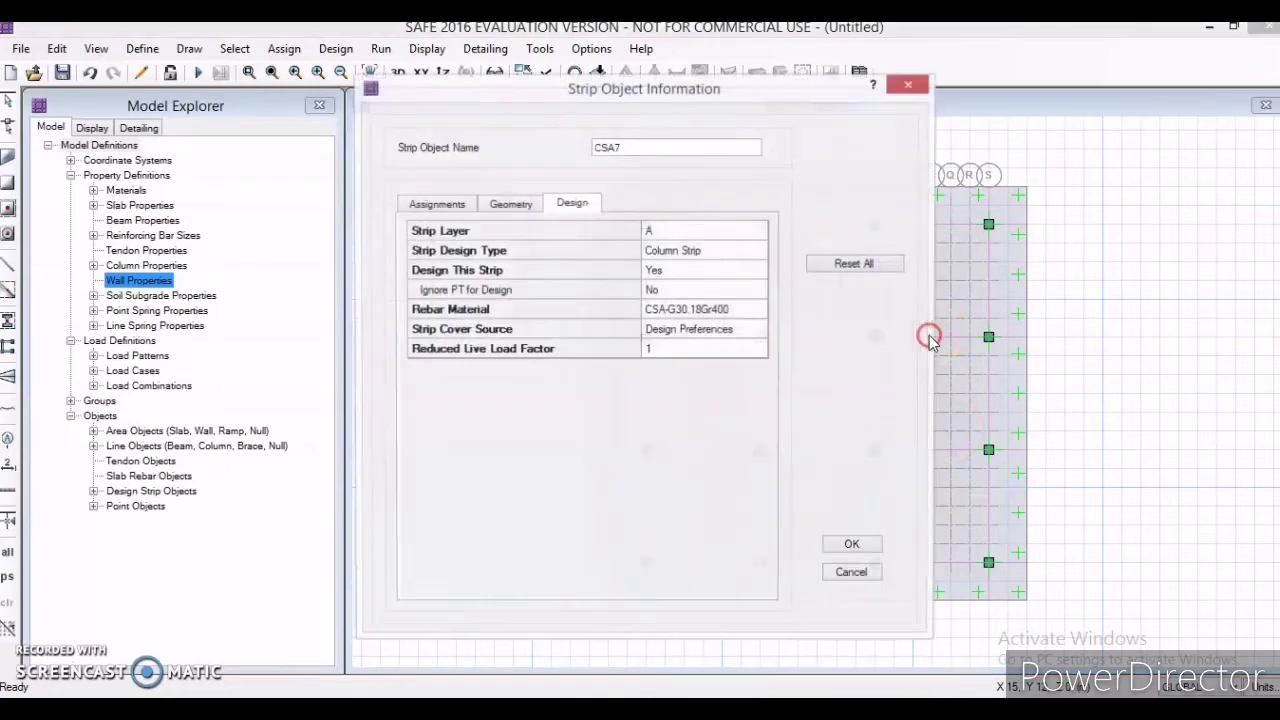
left_click(697, 309)
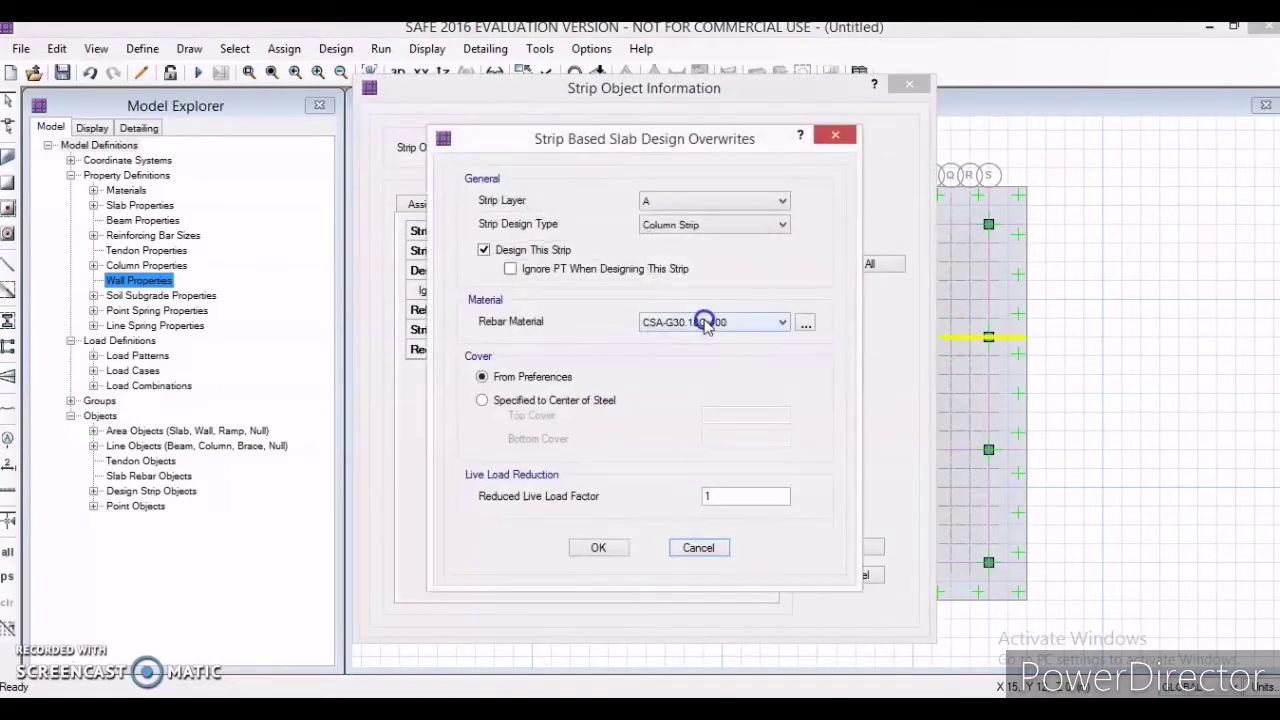
left_click(703, 321)
left_click(703, 352)
left_click(598, 547)
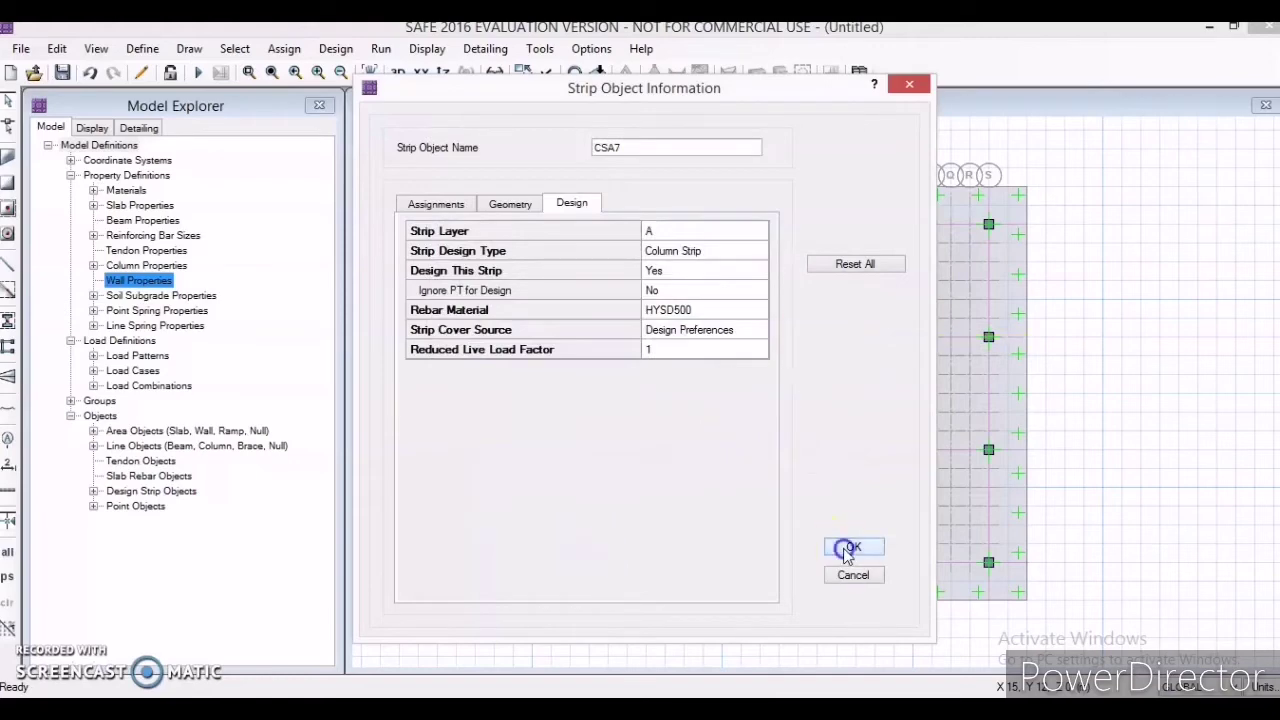
left_click(851, 549)
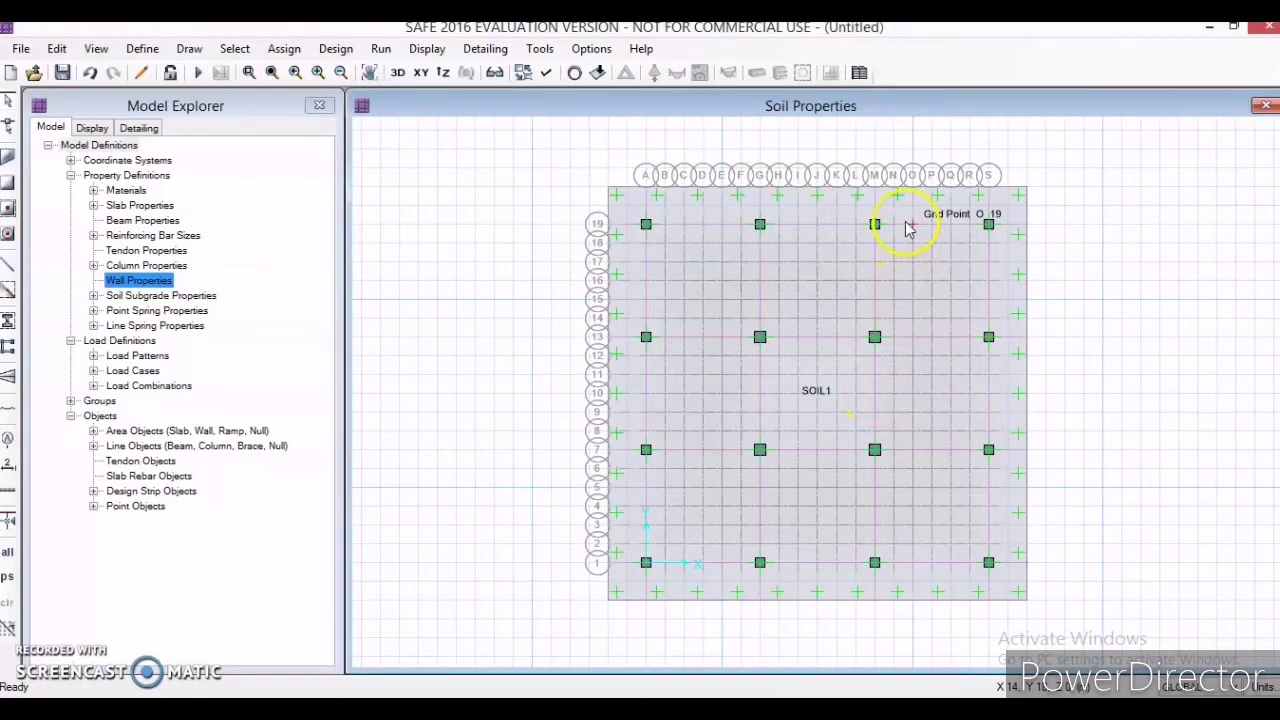
Set the rebar material of column strip CSA6 along grid line 19 to HYSD500.
right_click(908, 229)
left_click(694, 306)
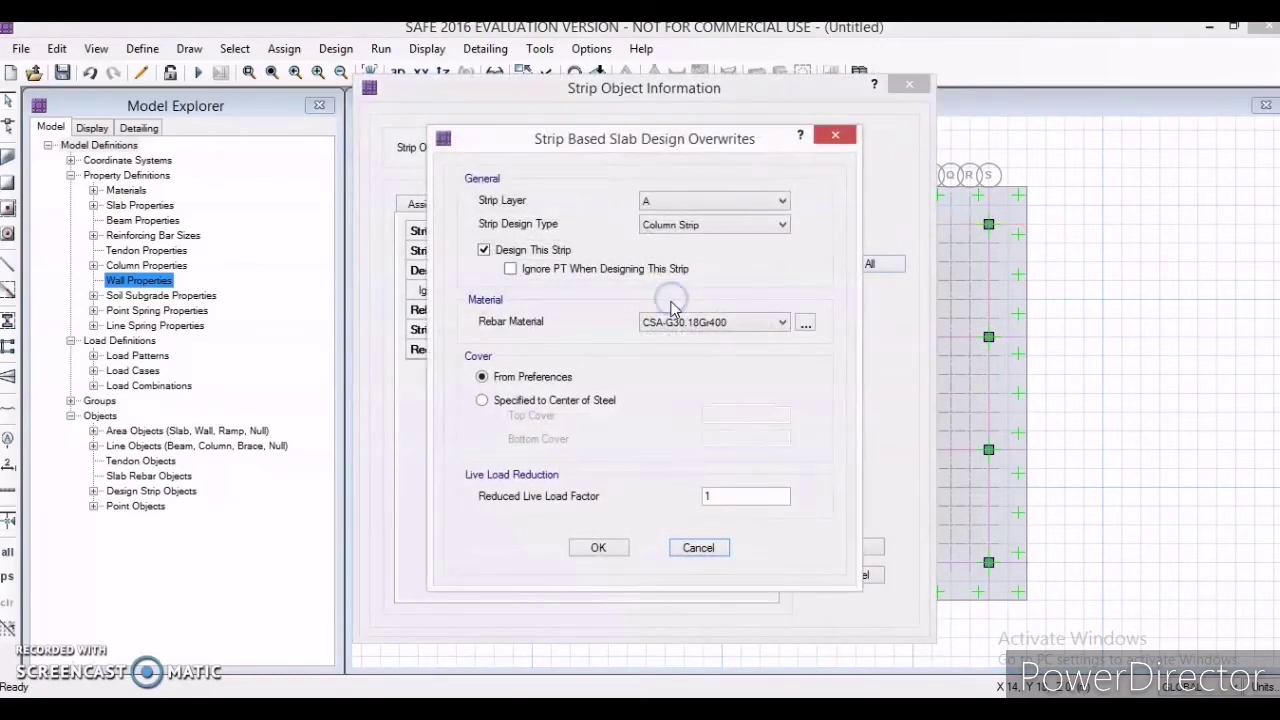
left_click(697, 324)
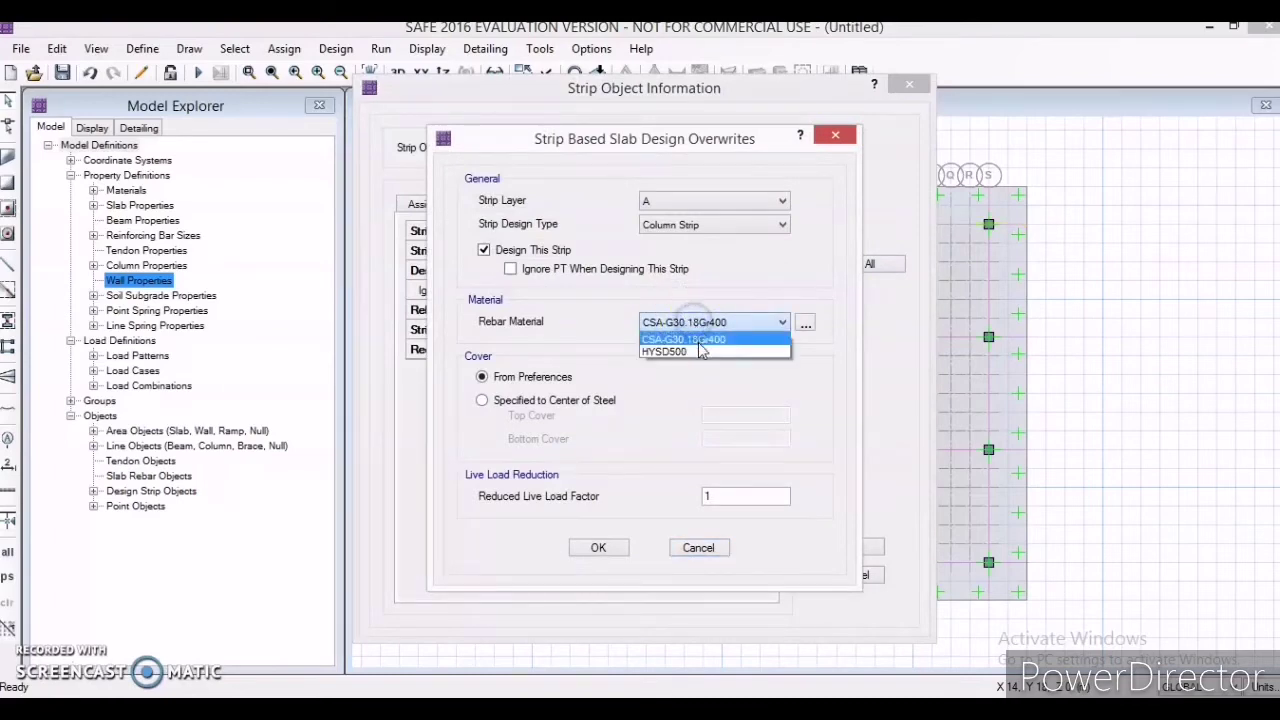
left_click(700, 351)
left_click(599, 551)
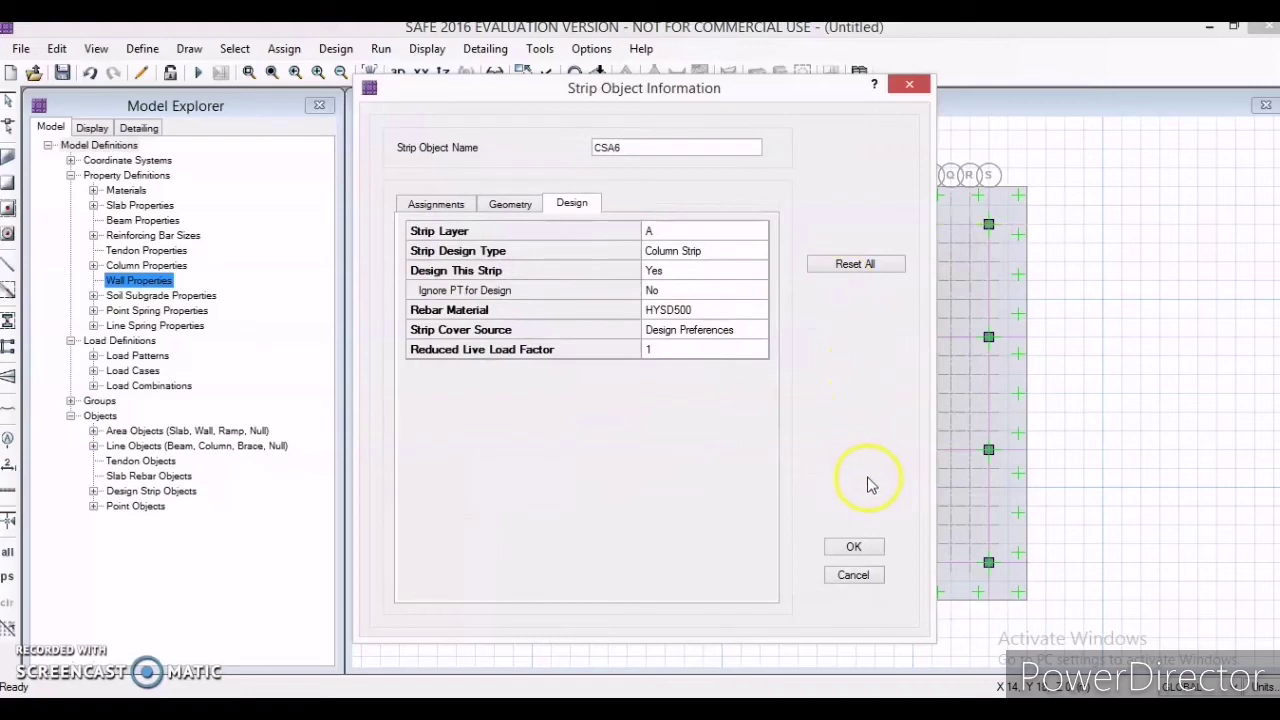
left_click(860, 549)
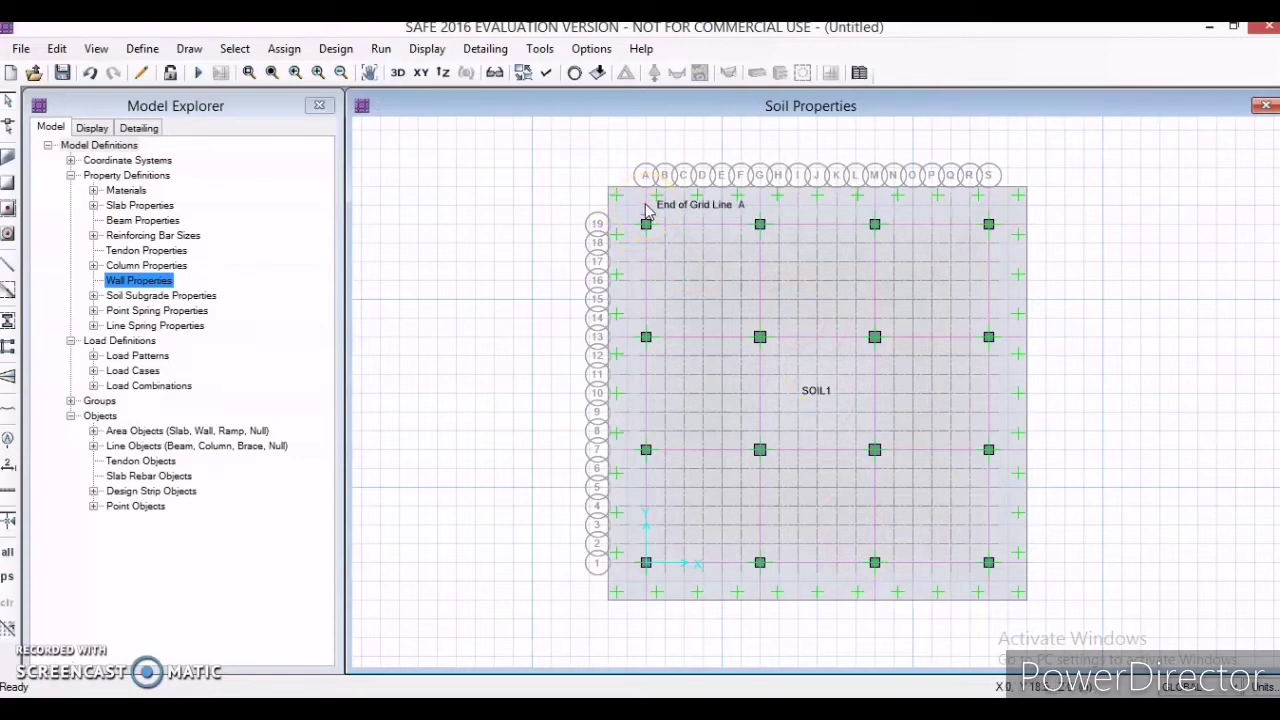
Set the rebar material of column strip CSB5 along grid line A to HYSD500.
right_click(647, 212)
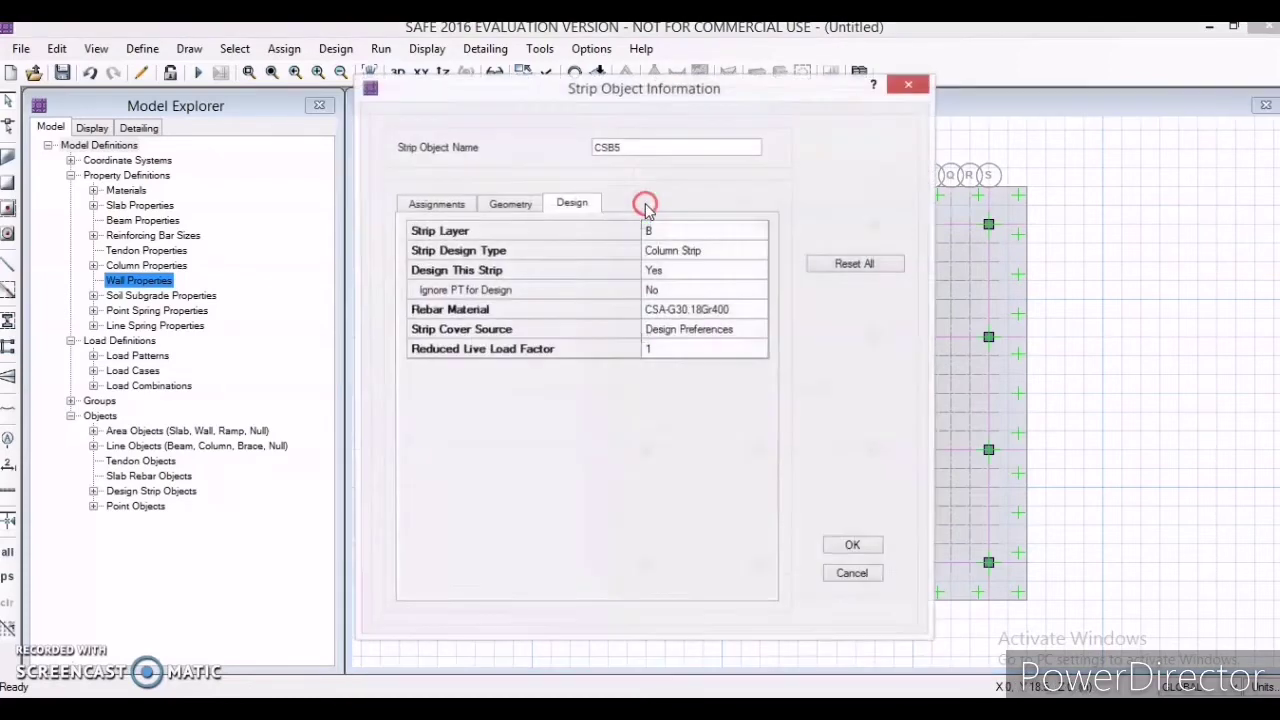
left_click(675, 316)
left_click(684, 322)
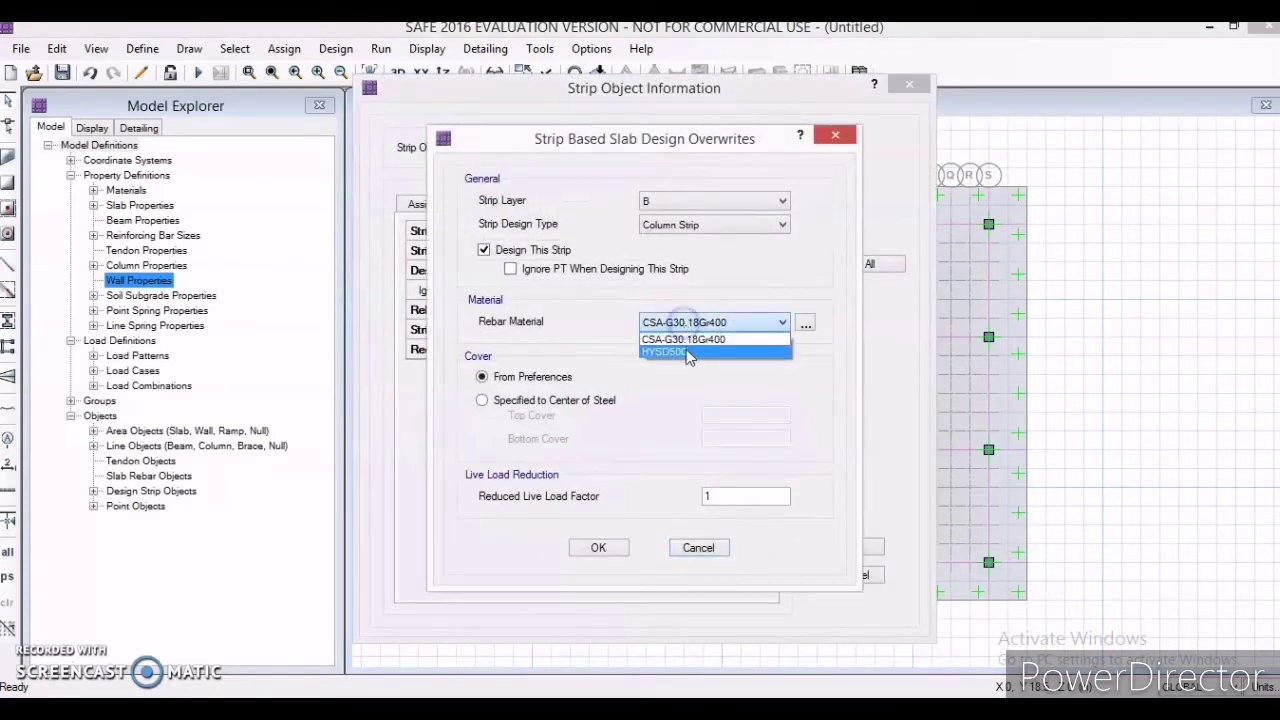
left_click(688, 354)
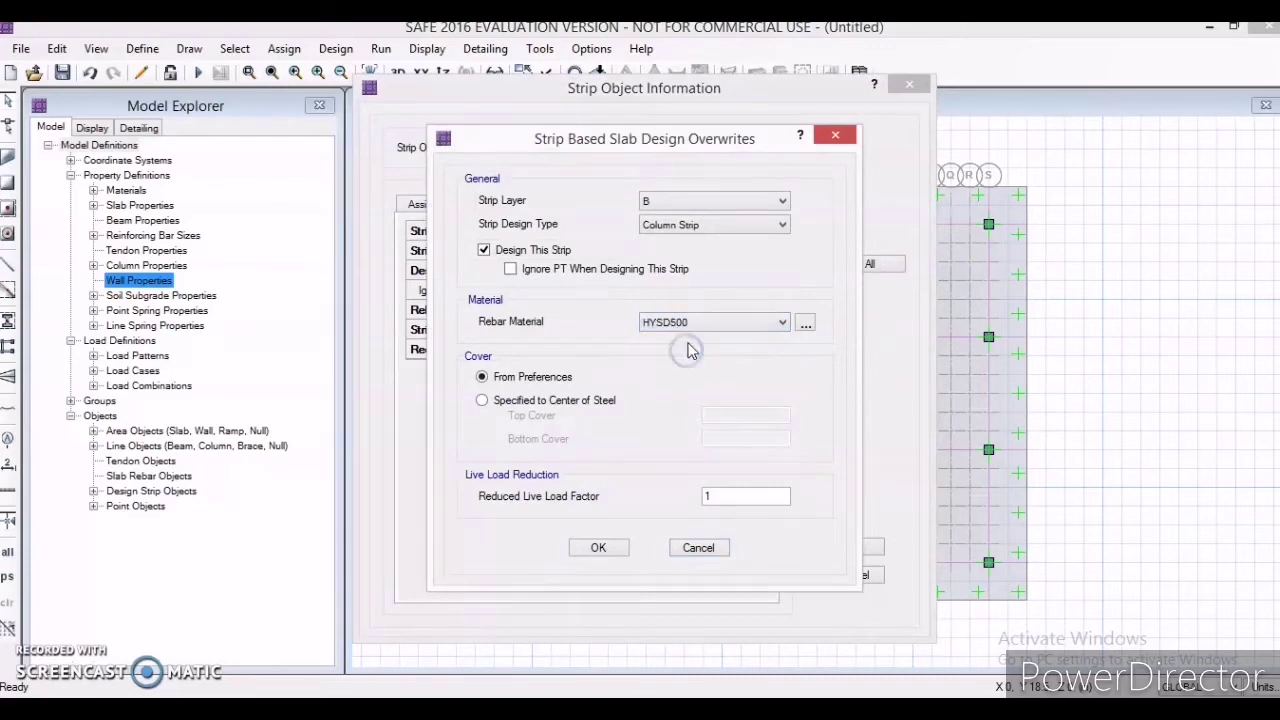
left_click(580, 548)
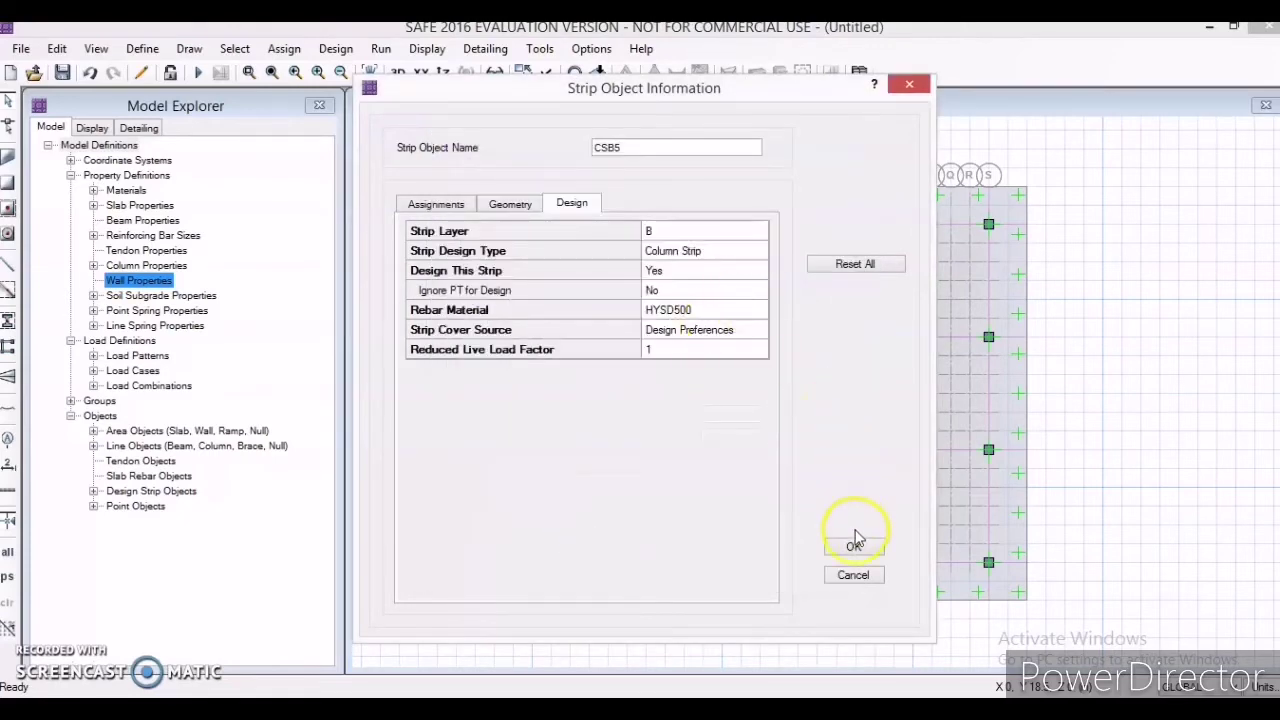
left_click(853, 547)
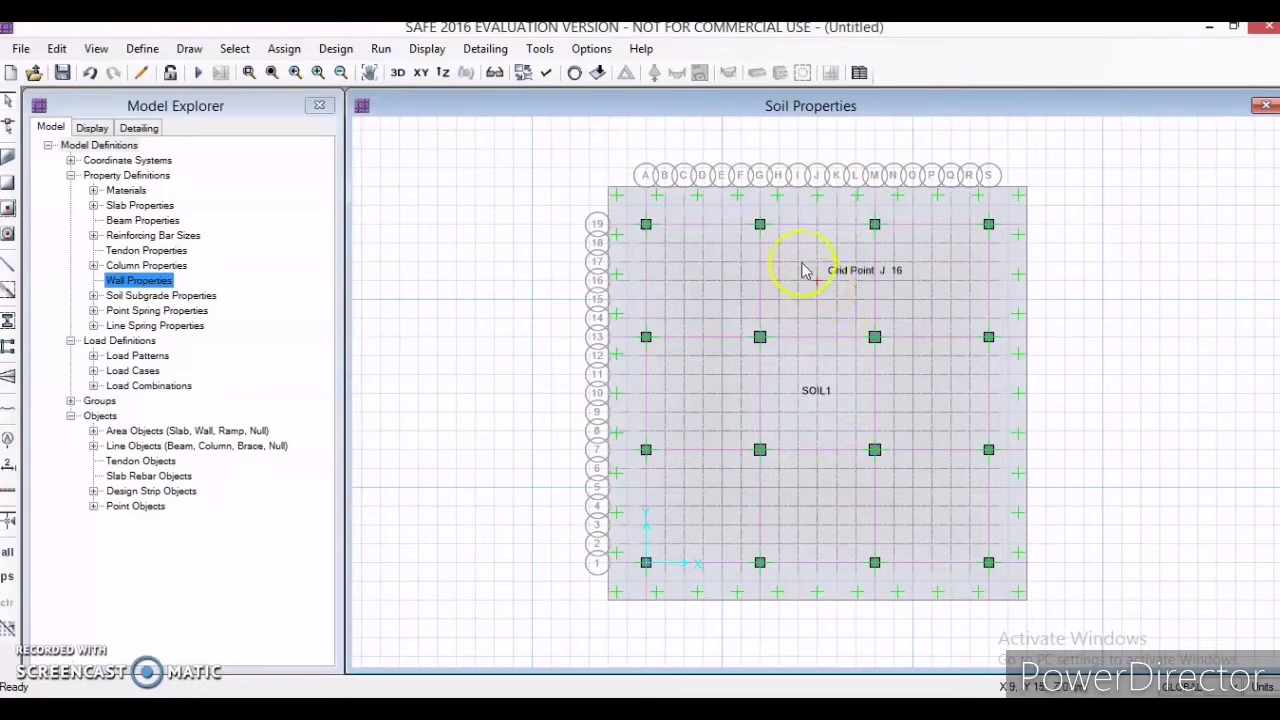
Set the rebar material of column strip CSB6 along grid line G to HYSD500.
right_click(762, 208)
left_click(700, 311)
left_click(700, 311)
left_click(722, 324)
left_click(700, 358)
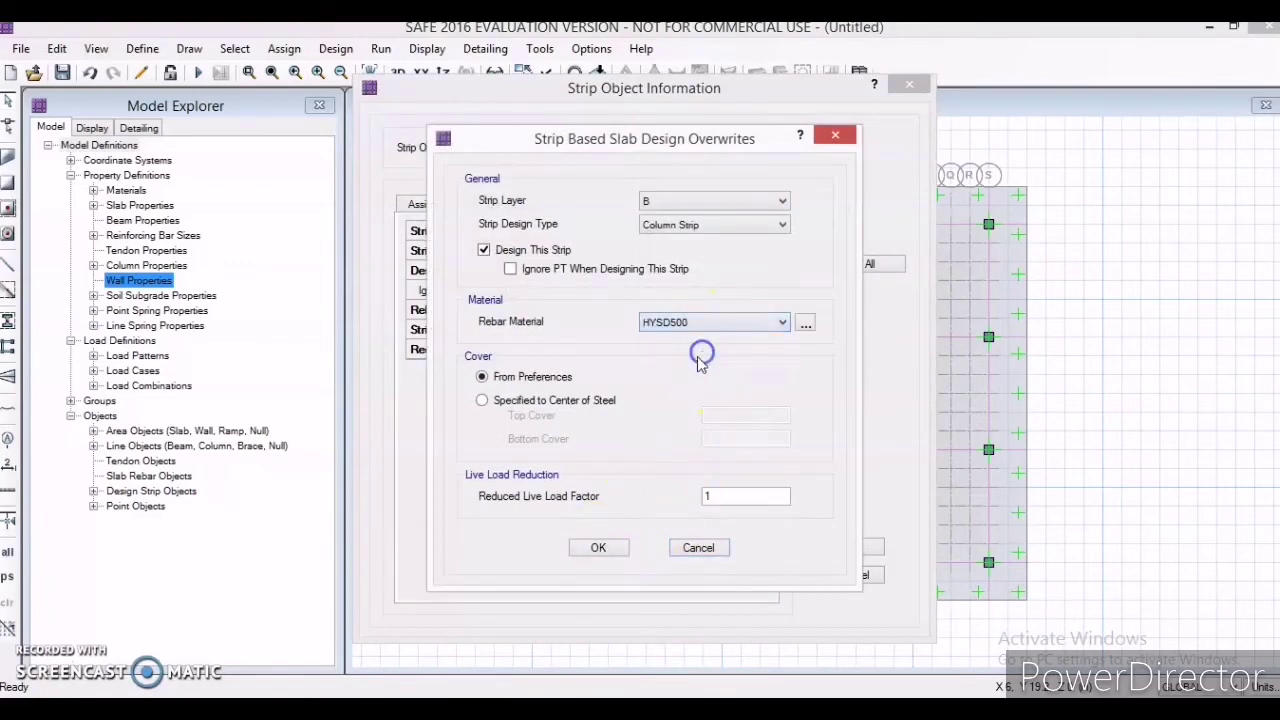
left_click(600, 550)
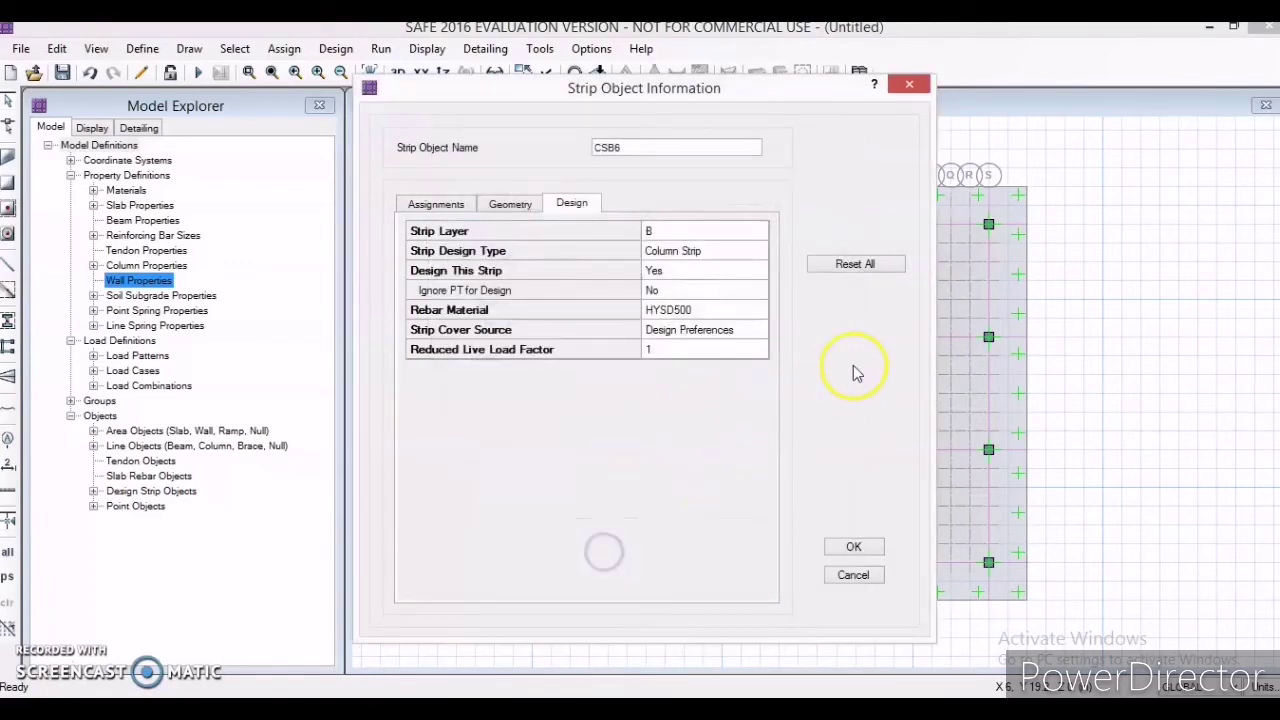
left_click(850, 547)
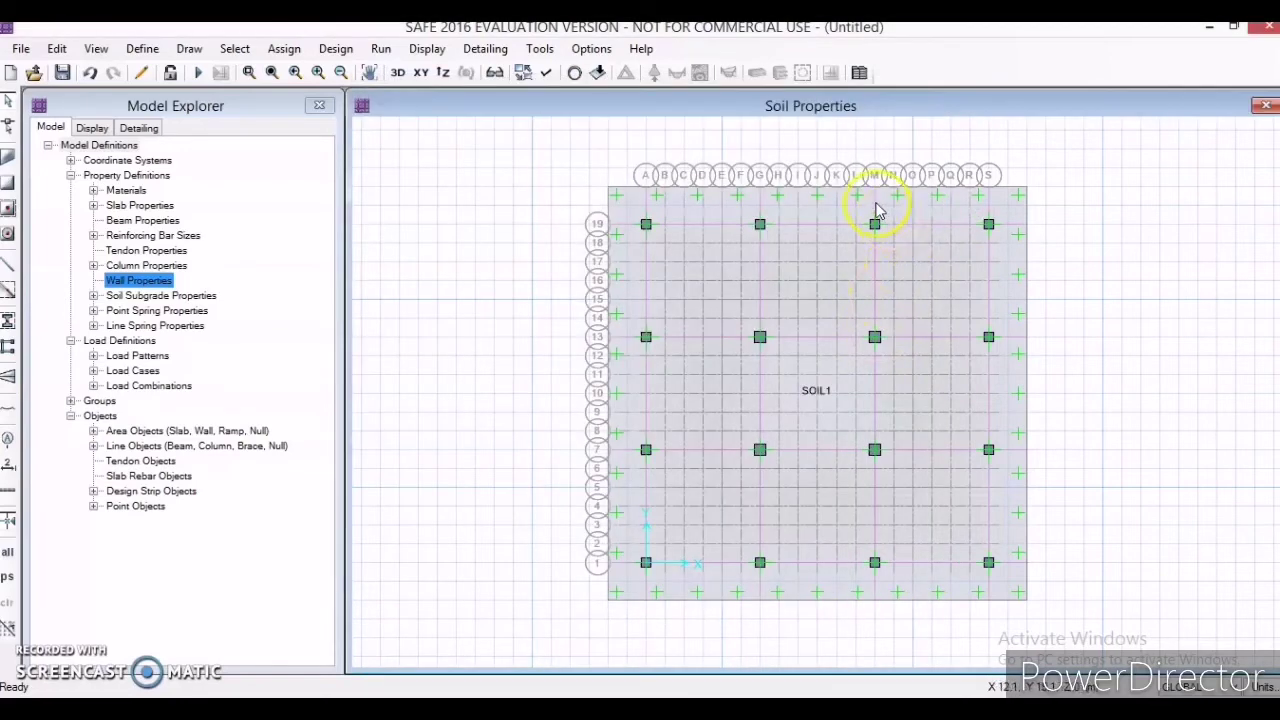
Set the rebar material of column strip CSB8 along grid line M to HYSD500.
right_click(874, 200)
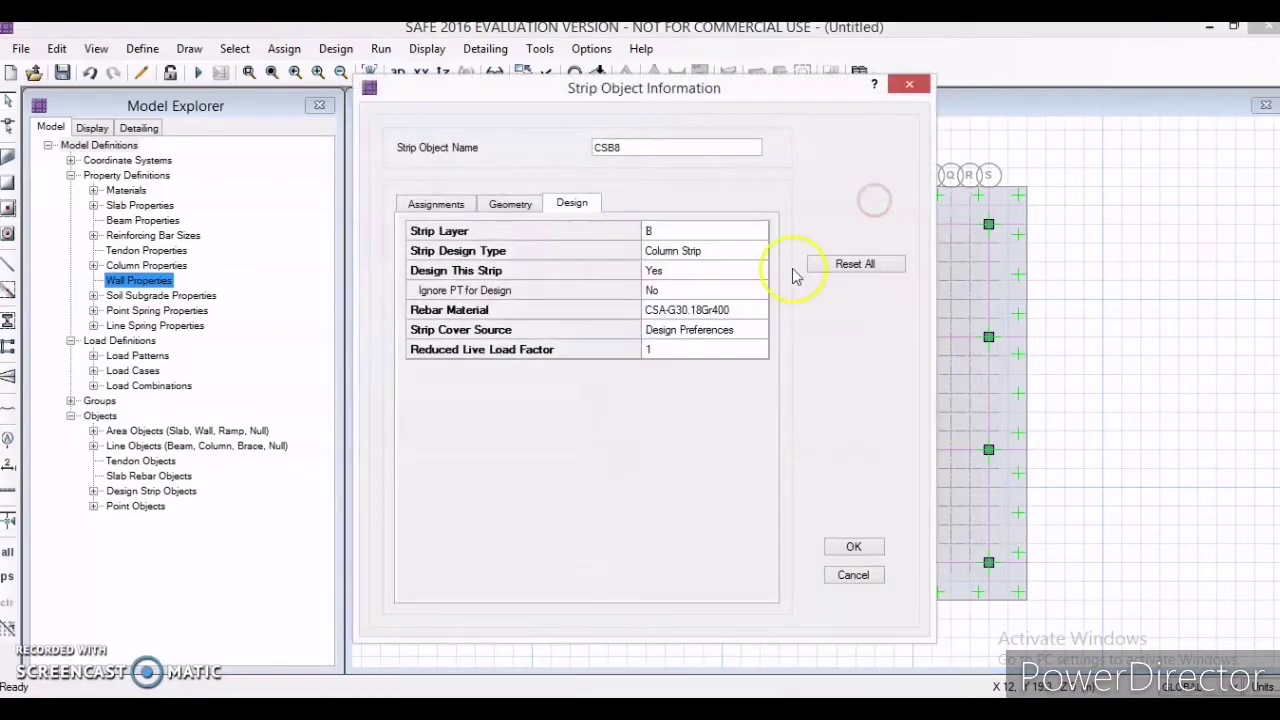
left_click(715, 310)
left_click(686, 328)
left_click(686, 345)
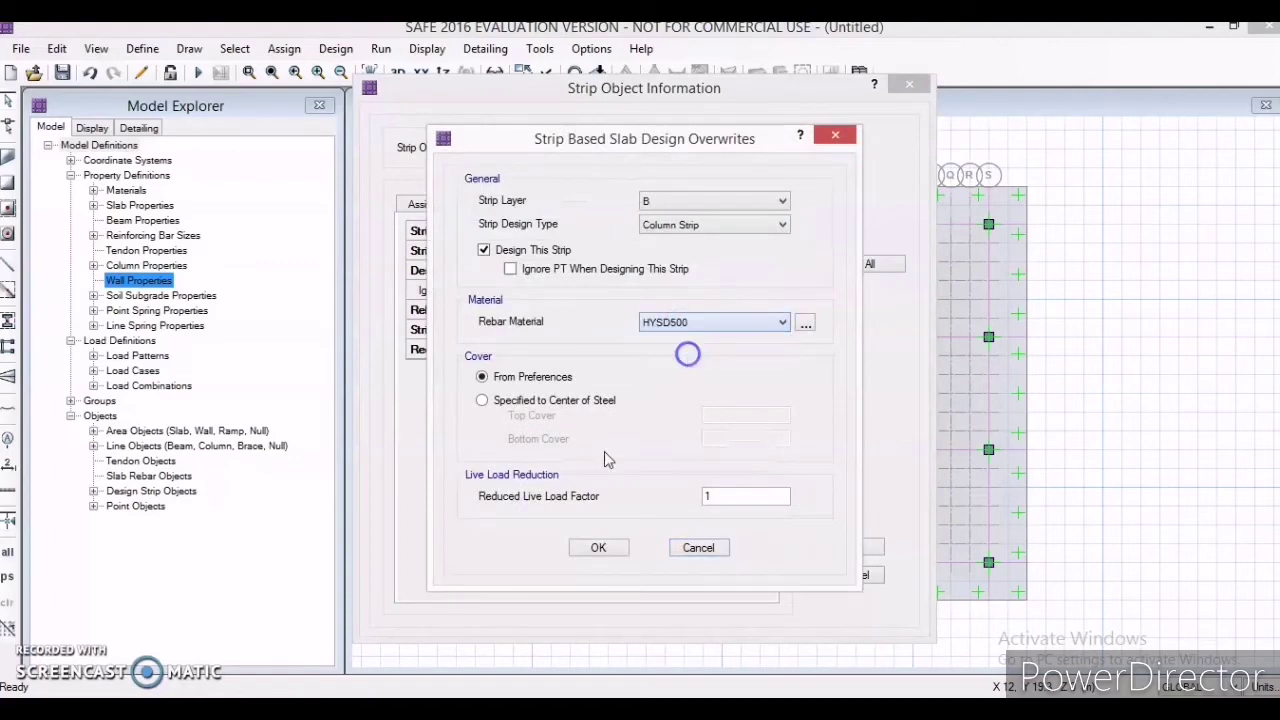
left_click(597, 552)
left_click(855, 546)
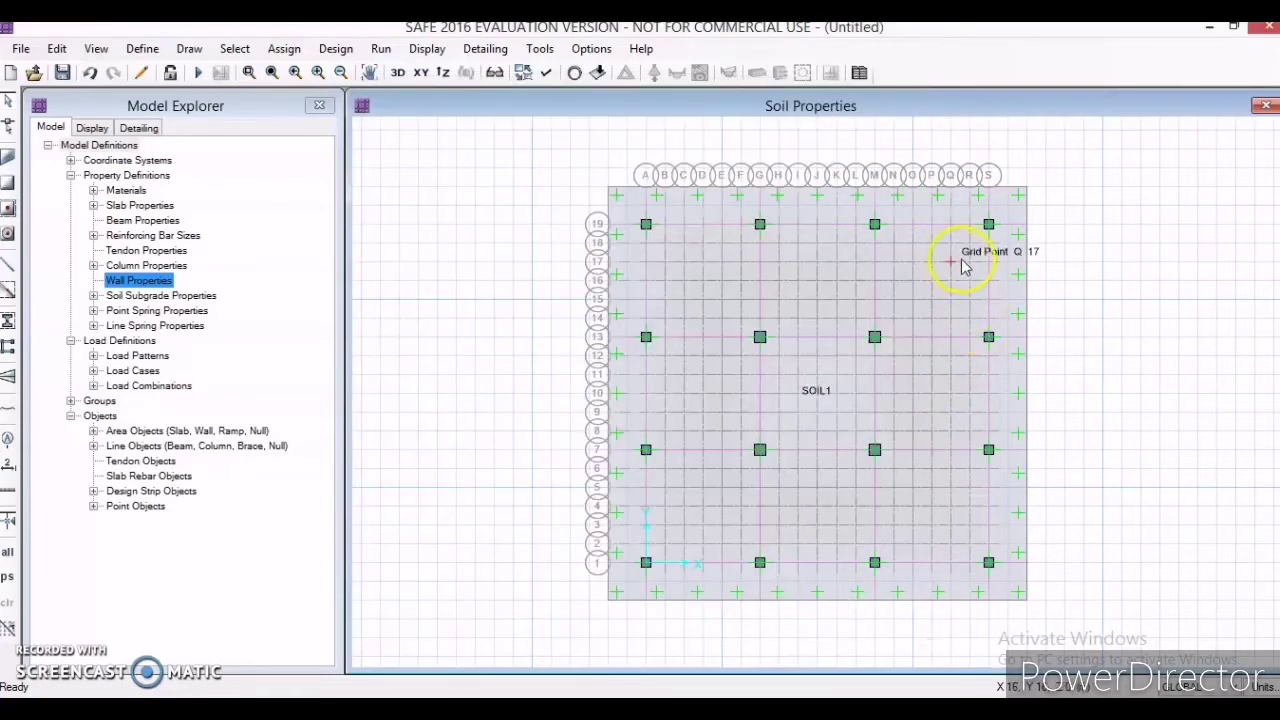
Set the rebar material of column strip CSB9 along grid line S to HYSD500.
right_click(988, 290)
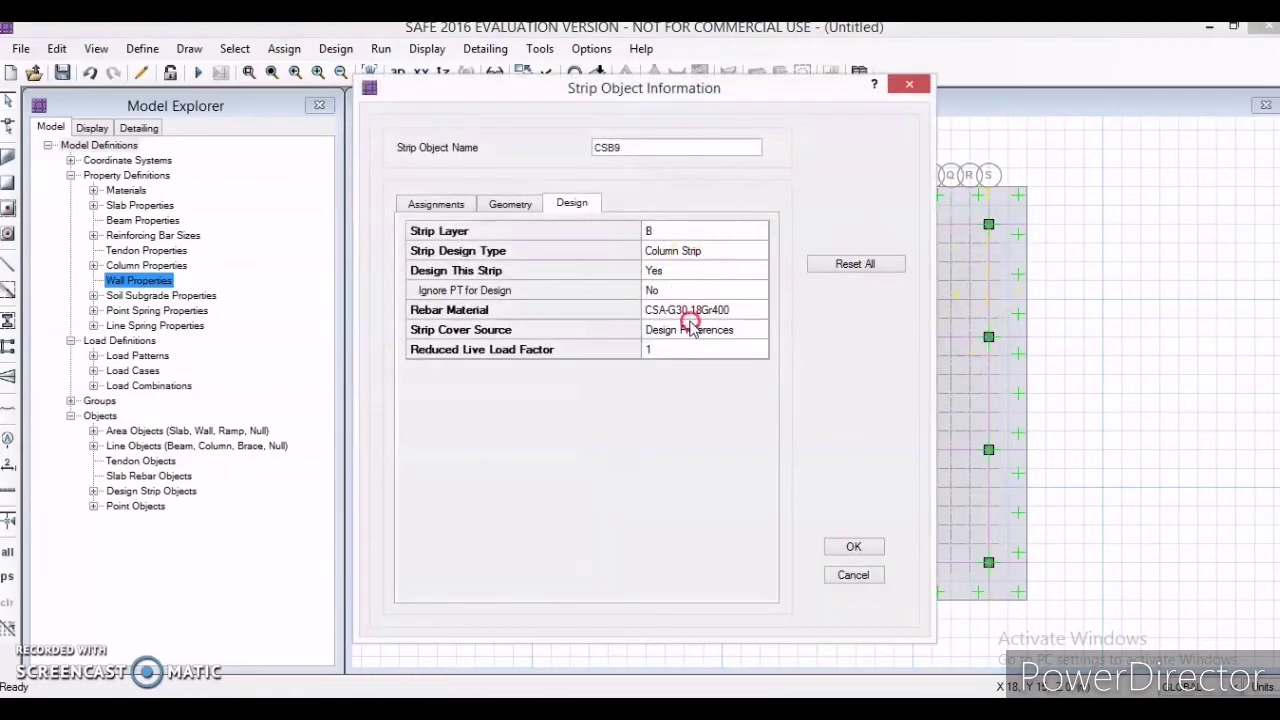
left_click(695, 313)
left_click(700, 322)
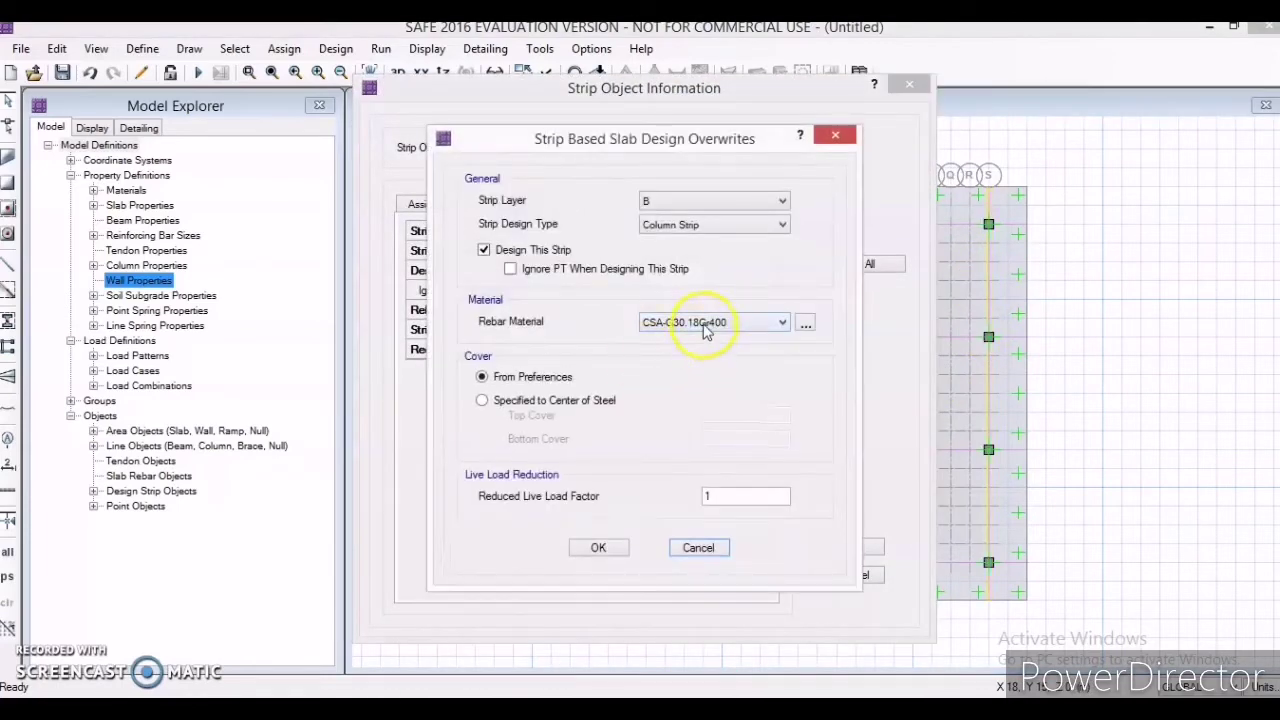
left_click(714, 360)
left_click(597, 549)
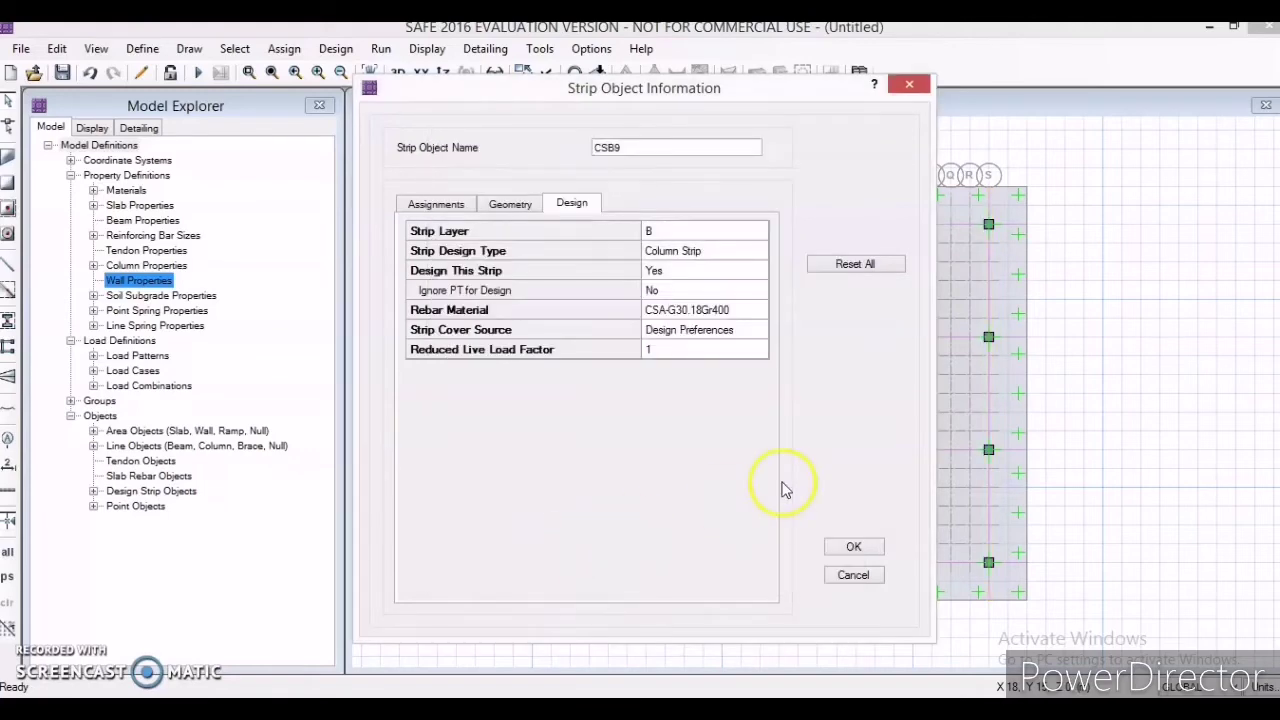
left_click(714, 312)
left_click(714, 320)
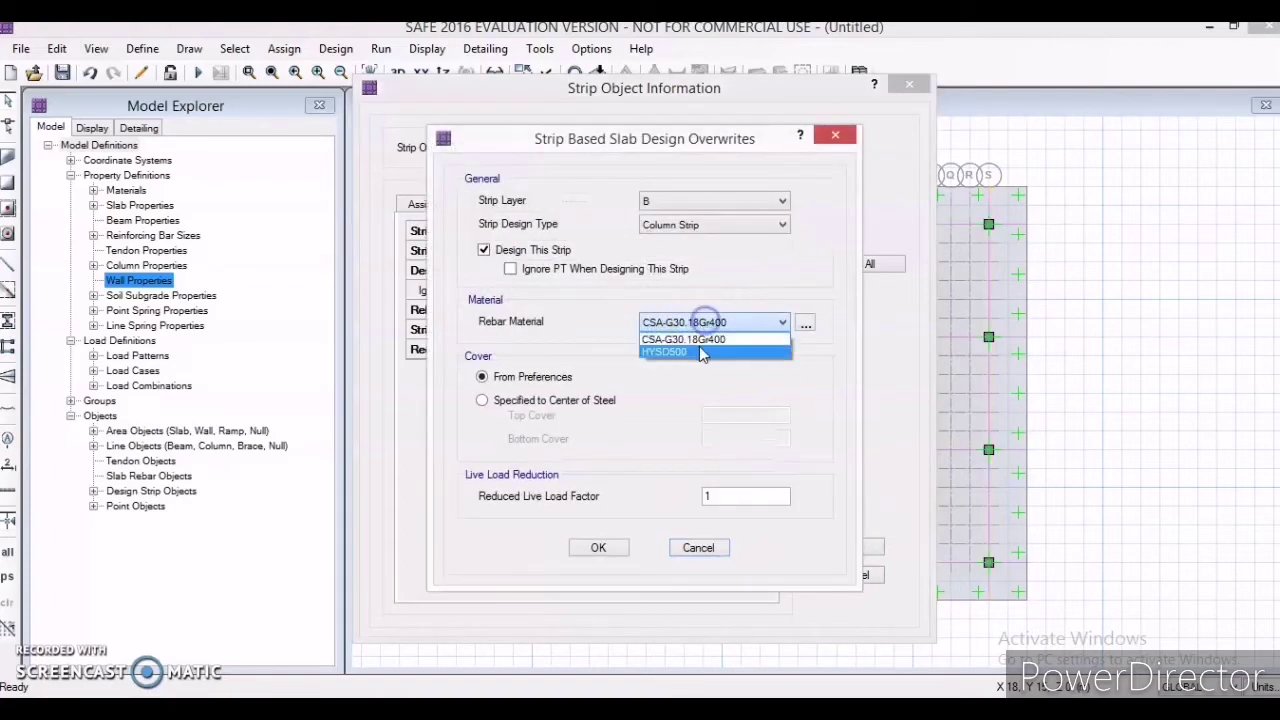
left_click(700, 345)
left_click(595, 552)
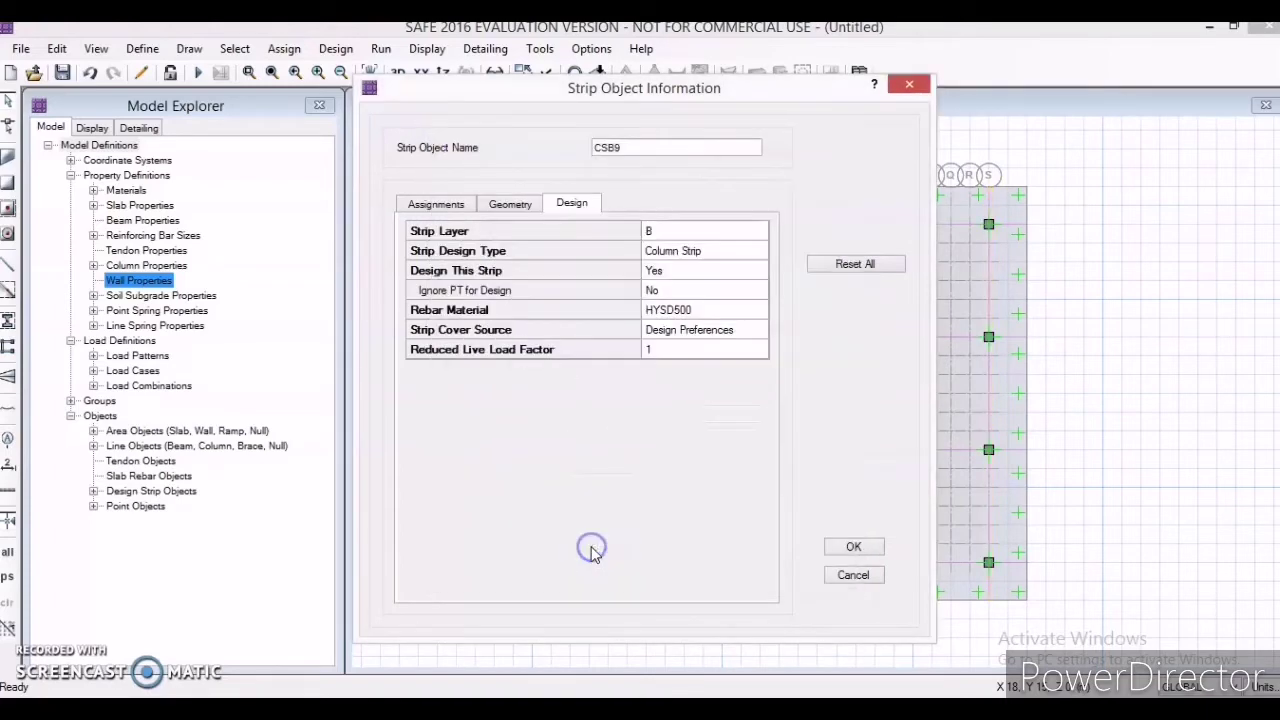
left_click(862, 546)
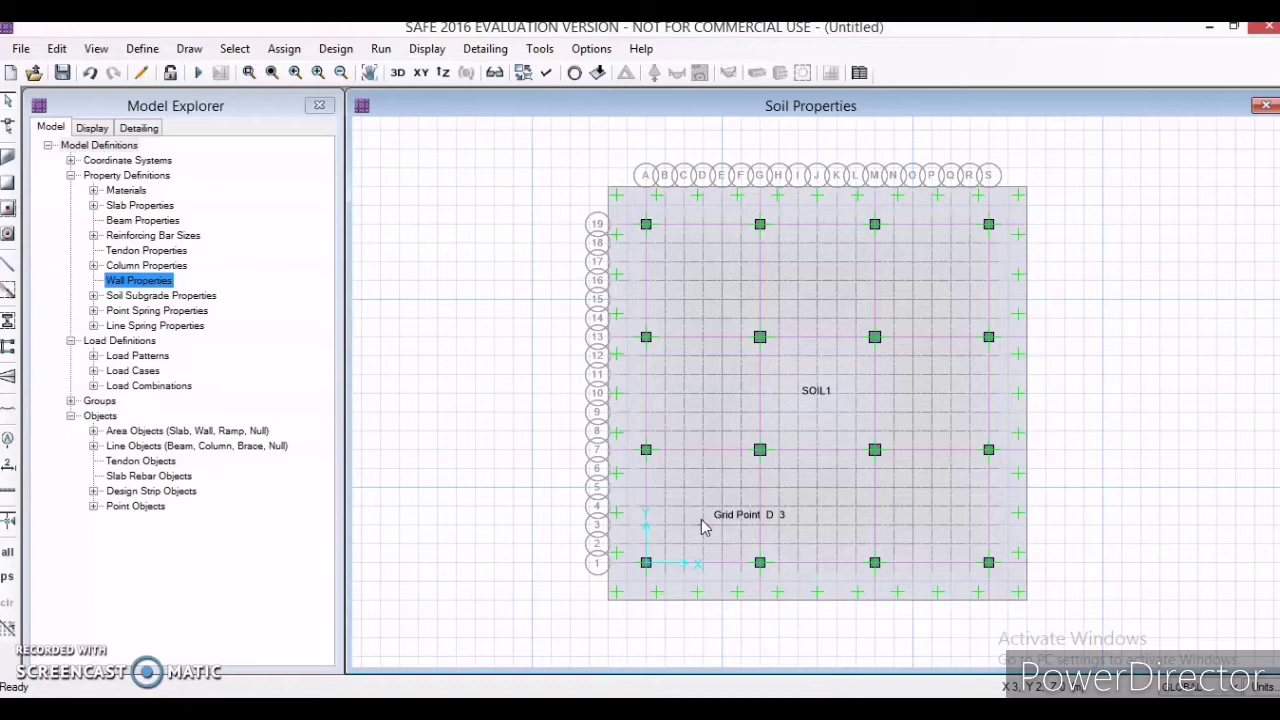
left_click(703, 472)
left_click(703, 470)
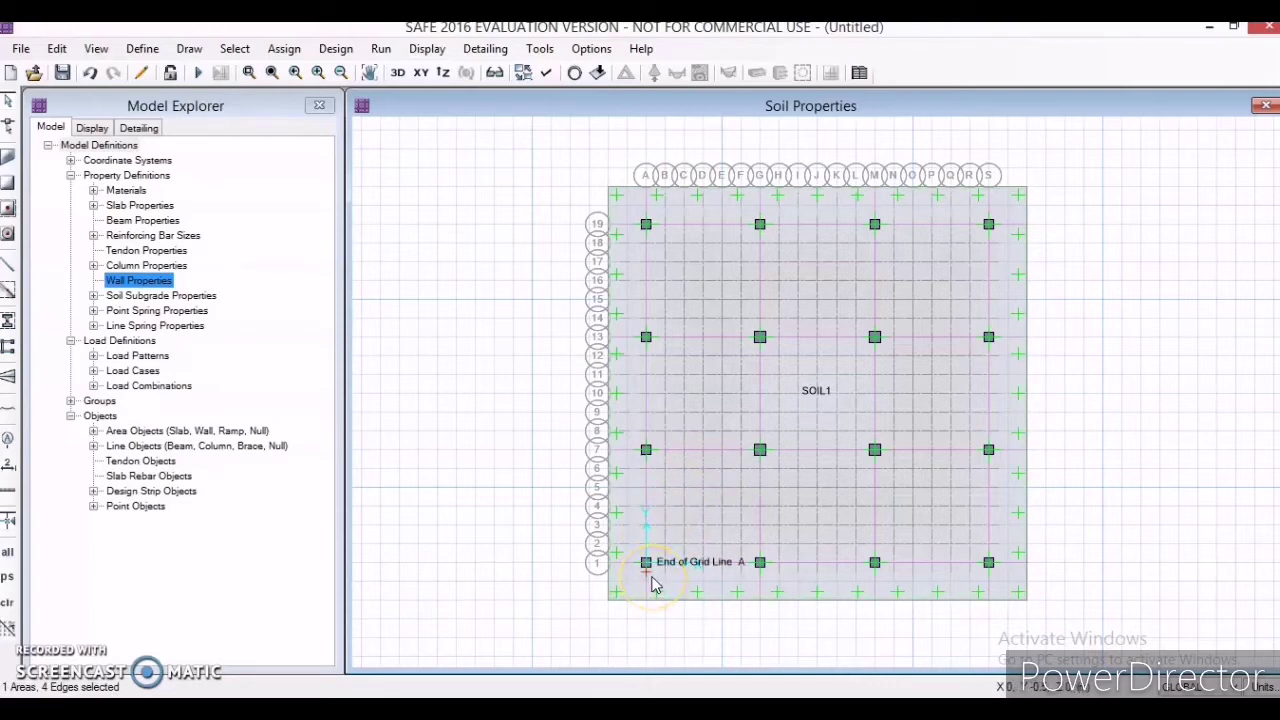
scroll(649, 563, "up", 1)
scroll(649, 563, "down", 1)
scroll(649, 563, "up", 1)
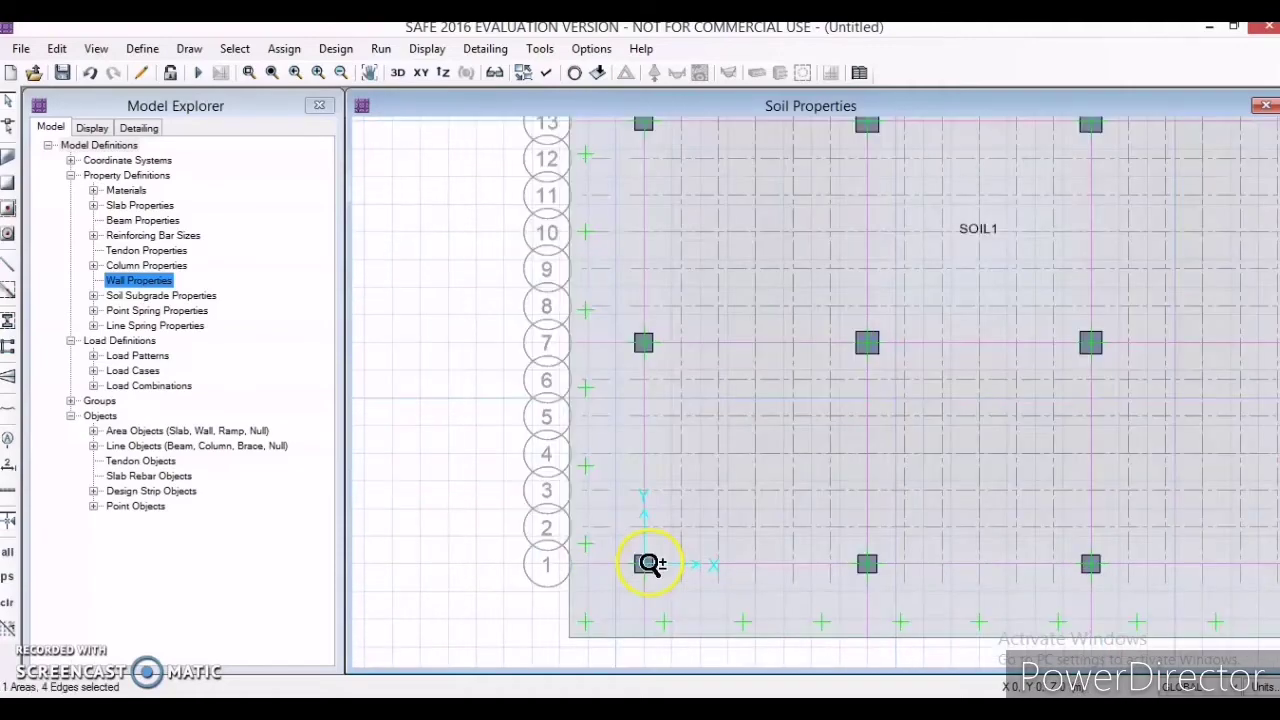
scroll(649, 567, "up", 1)
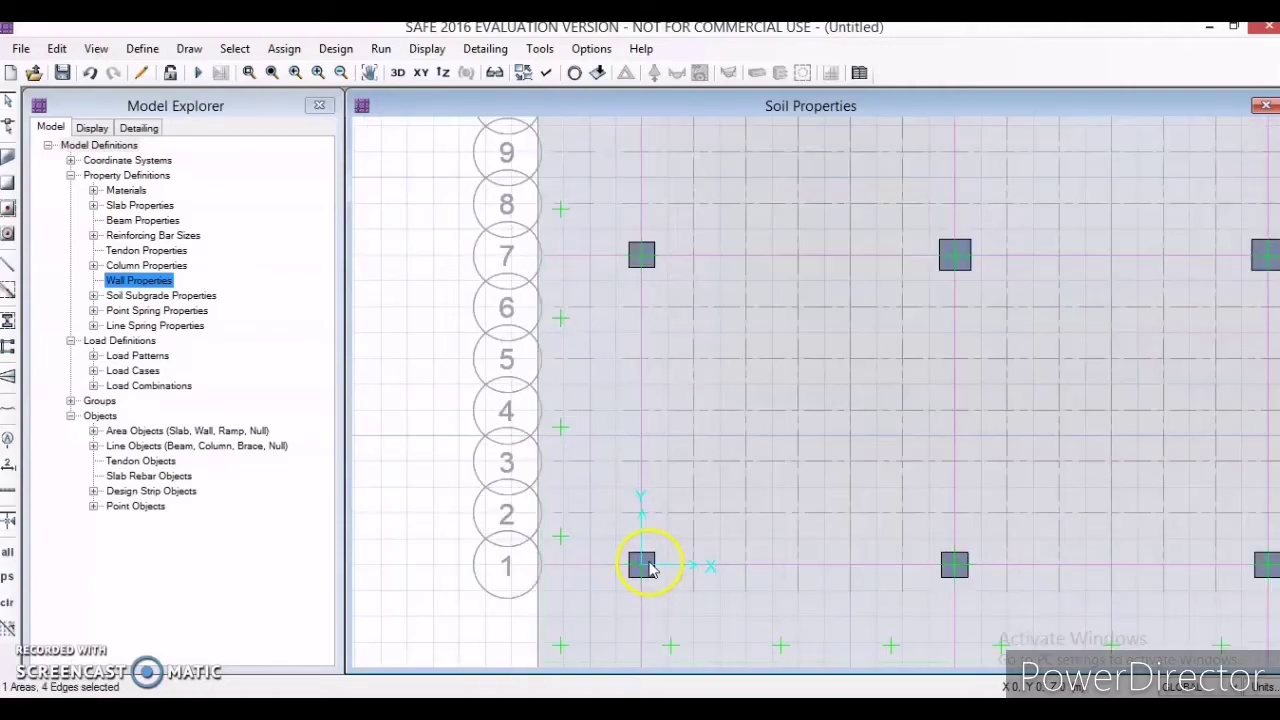
left_click(430, 504)
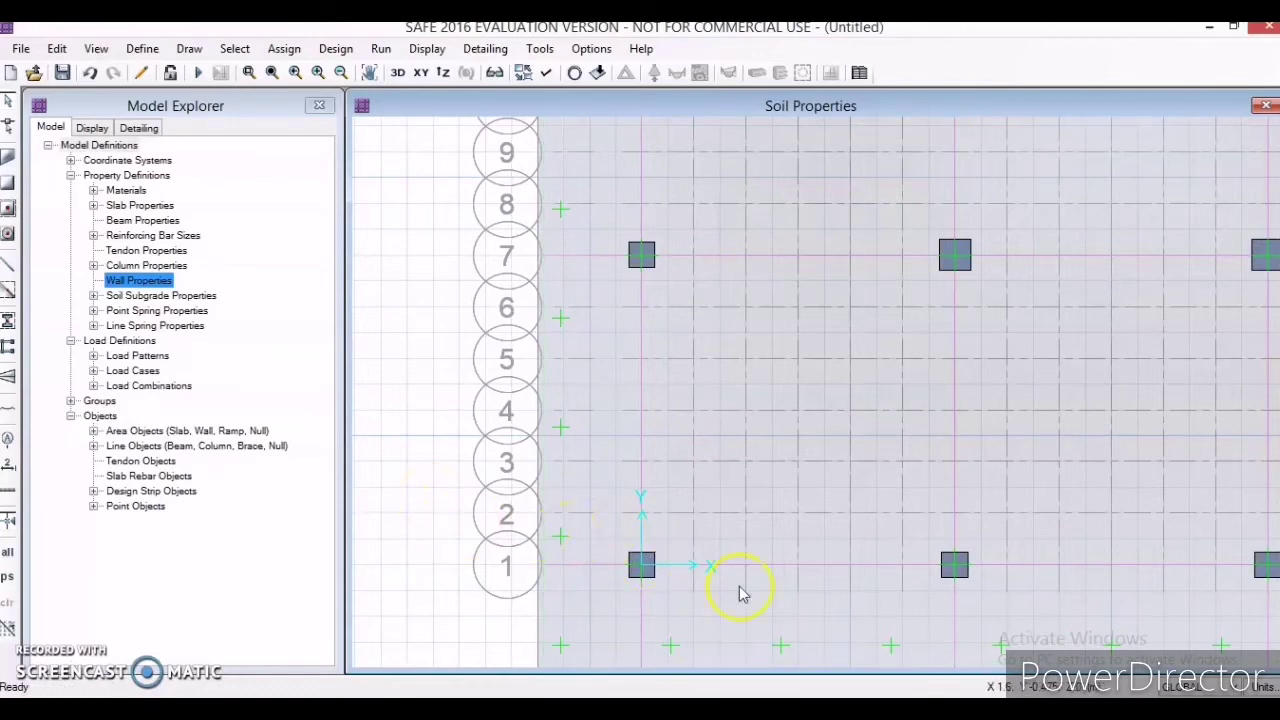
left_click(648, 562)
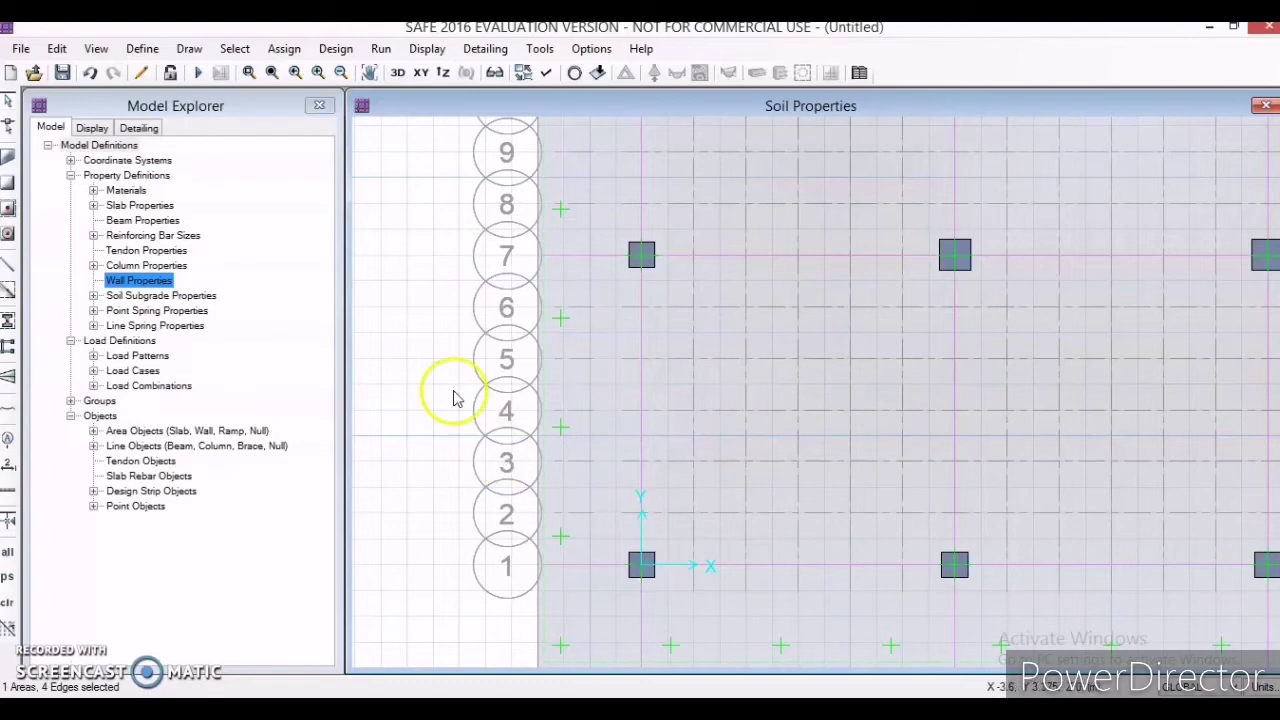
left_click(280, 50)
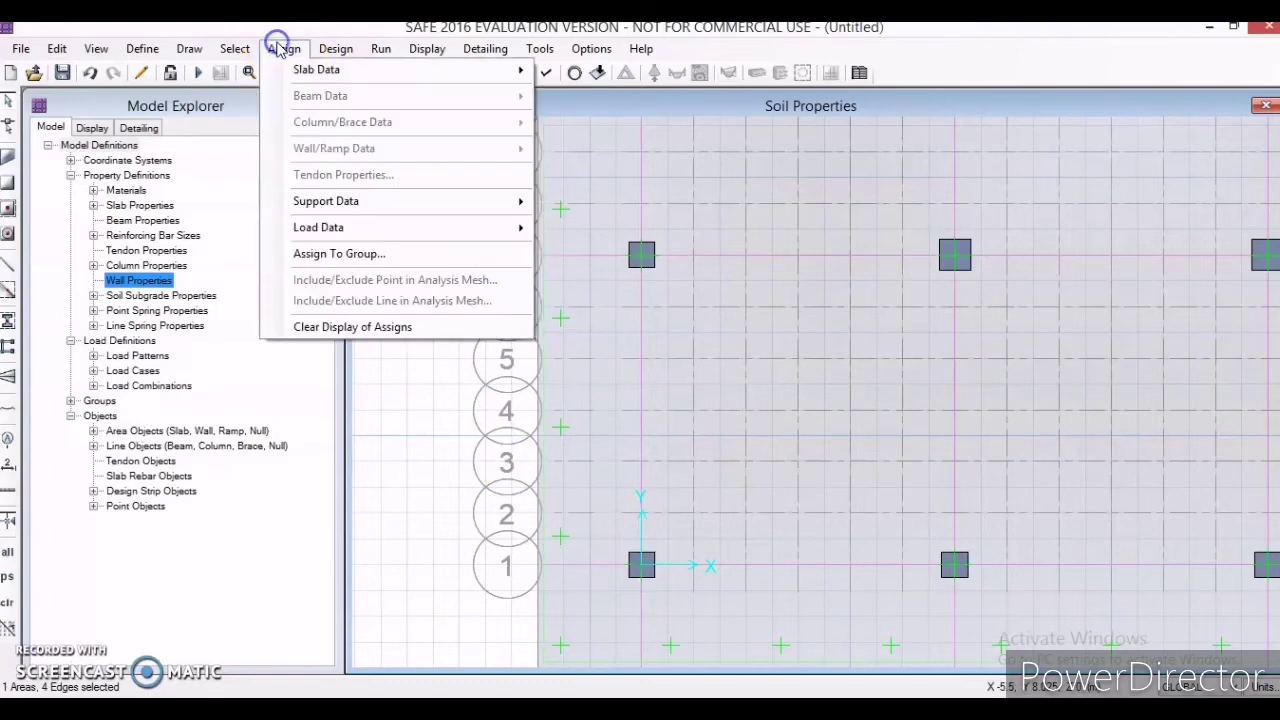
left_click(366, 228)
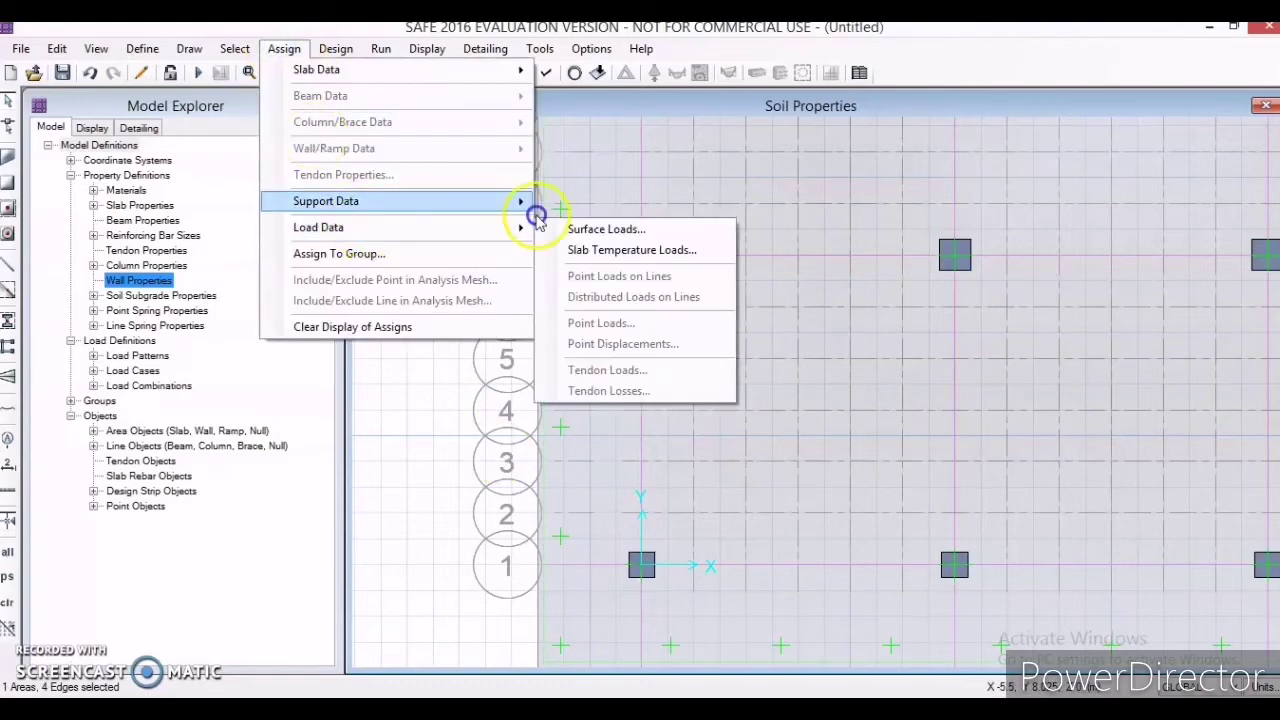
left_click(612, 231)
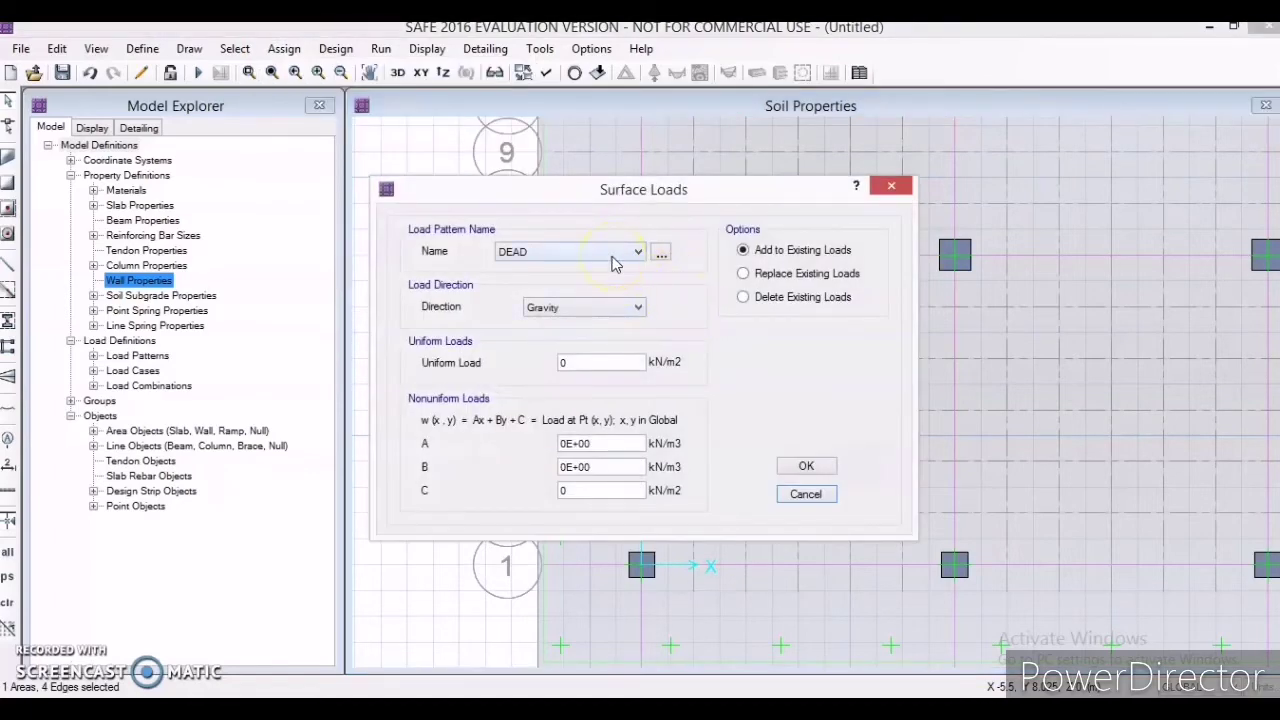
left_click(622, 309)
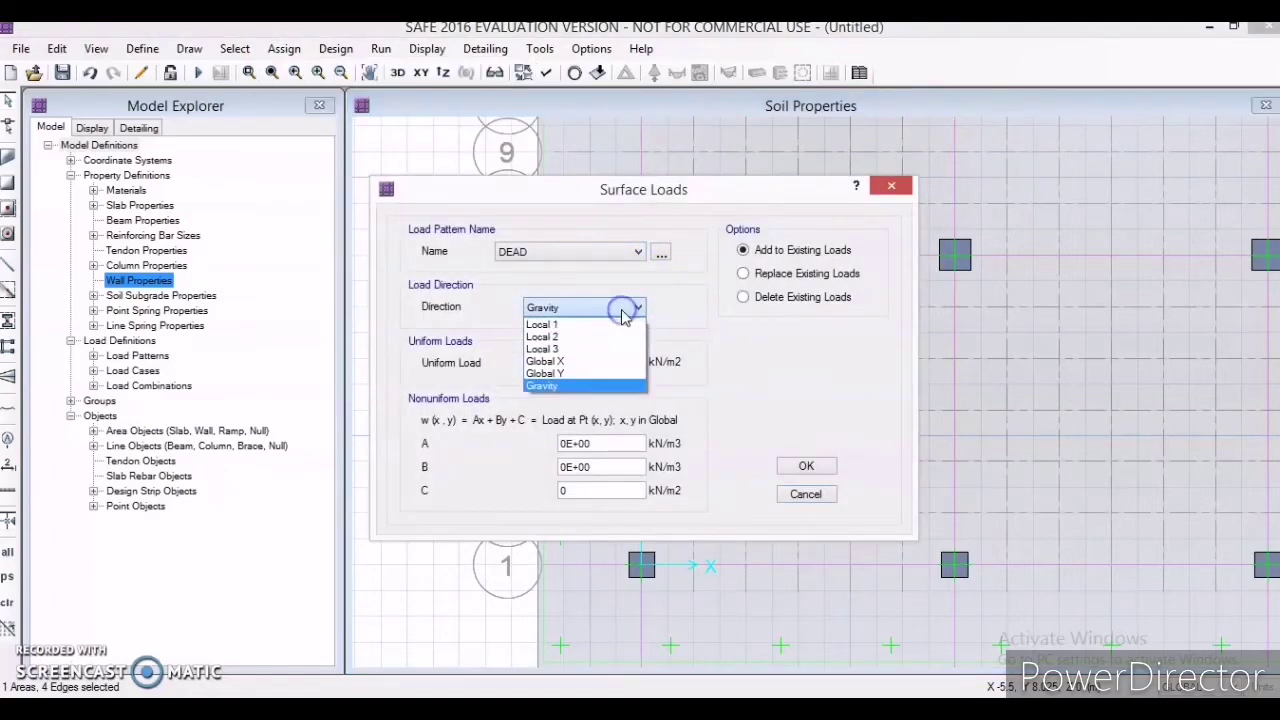
left_click(595, 385)
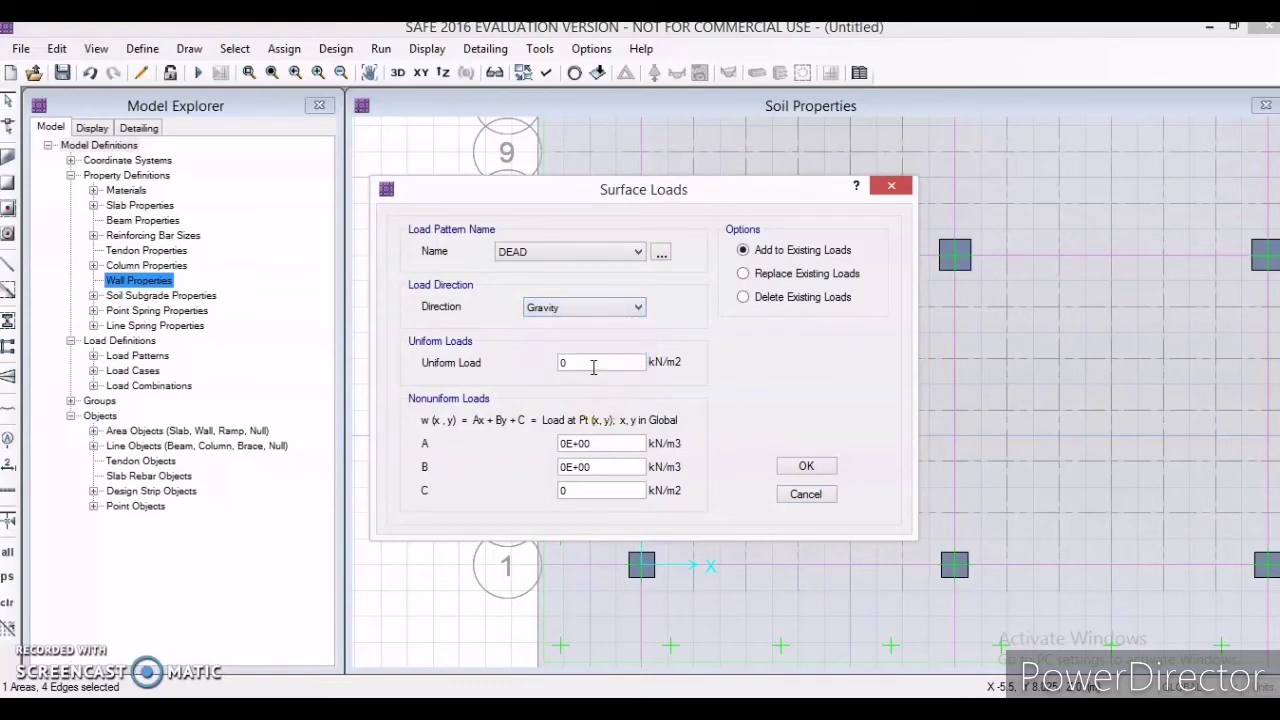
left_click(888, 188)
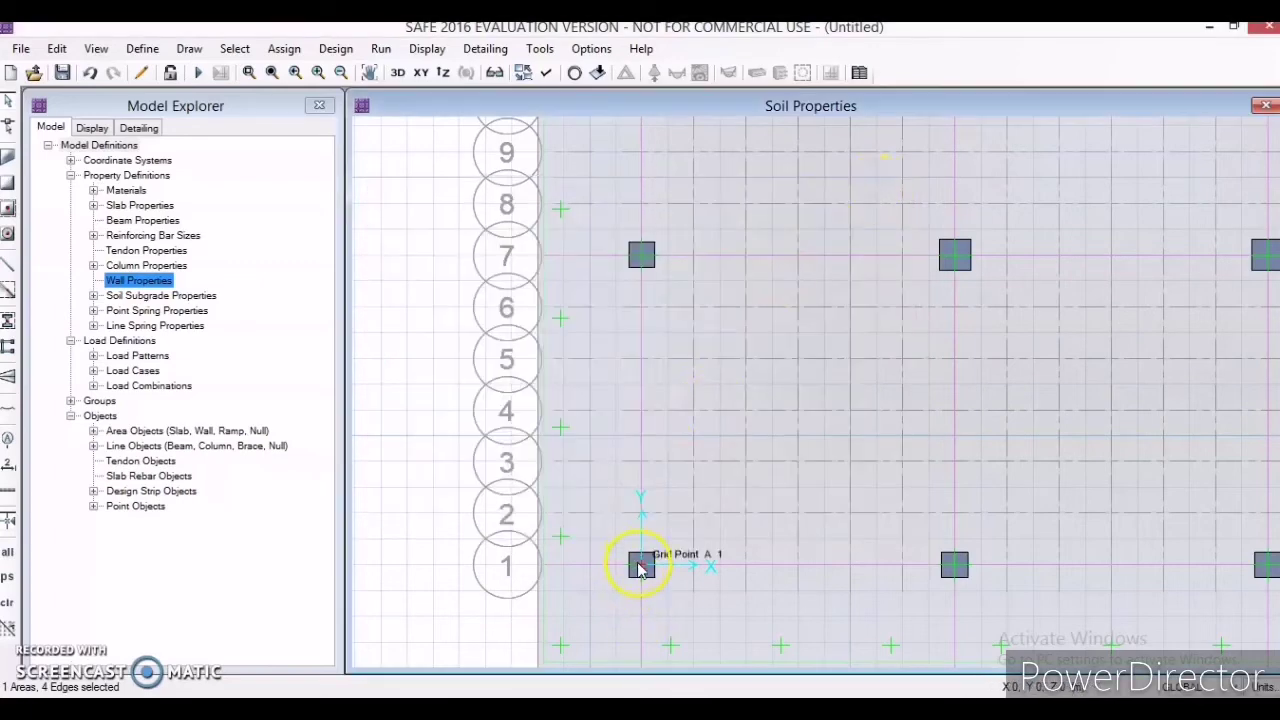
Assign a DEAD point load of 1850 kN gravity with a 500 × 500 mm punching shear size to the column point at grid A-1.
scroll(640, 568, "up", 2)
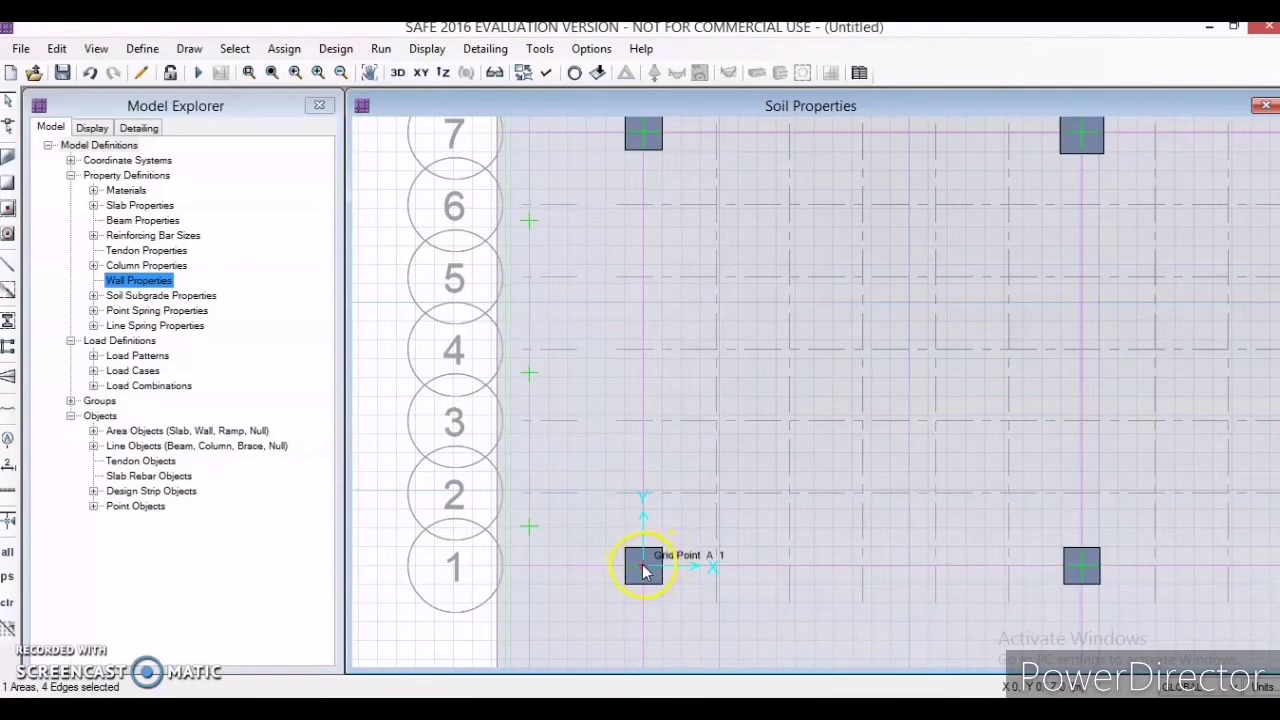
left_click(644, 569)
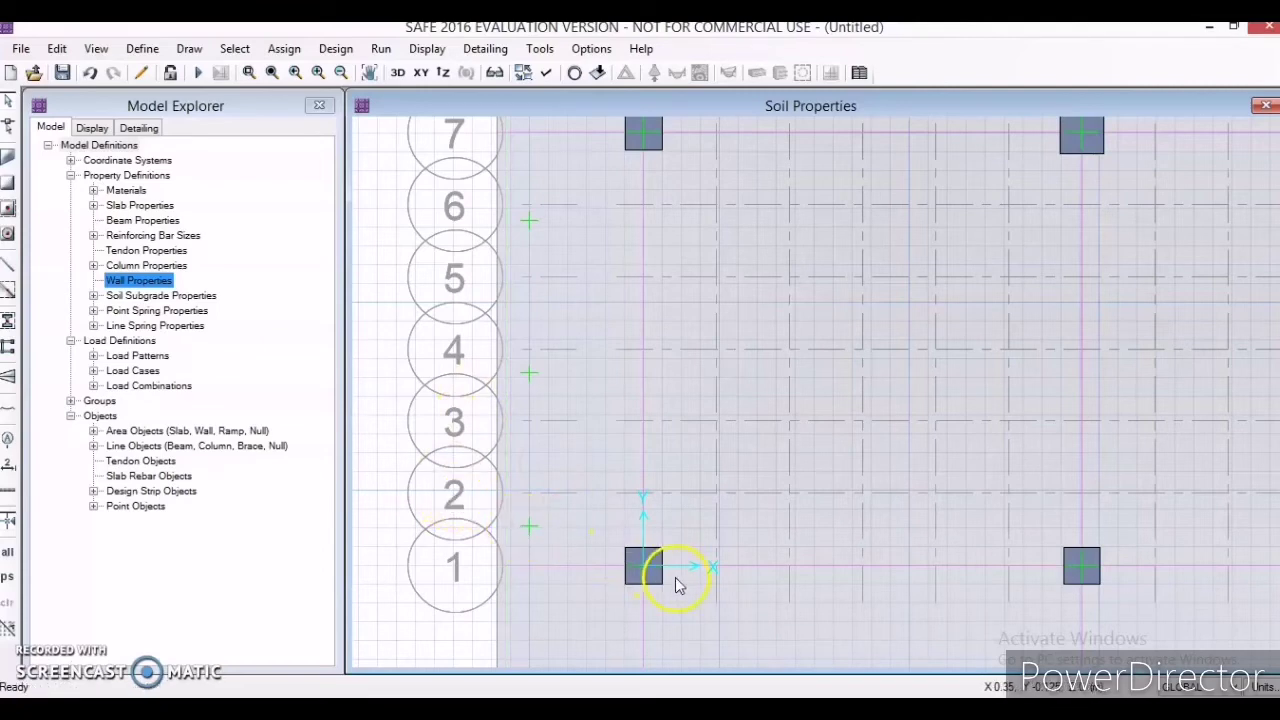
left_click(644, 567)
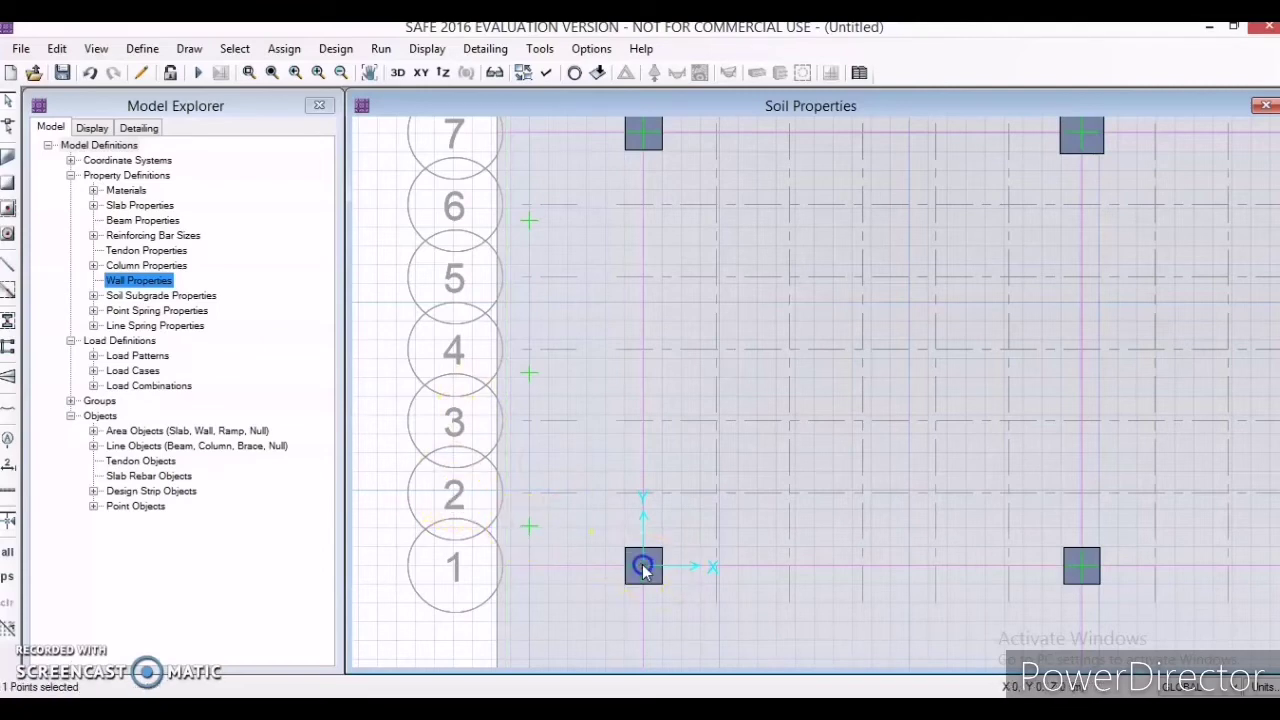
left_click(279, 54)
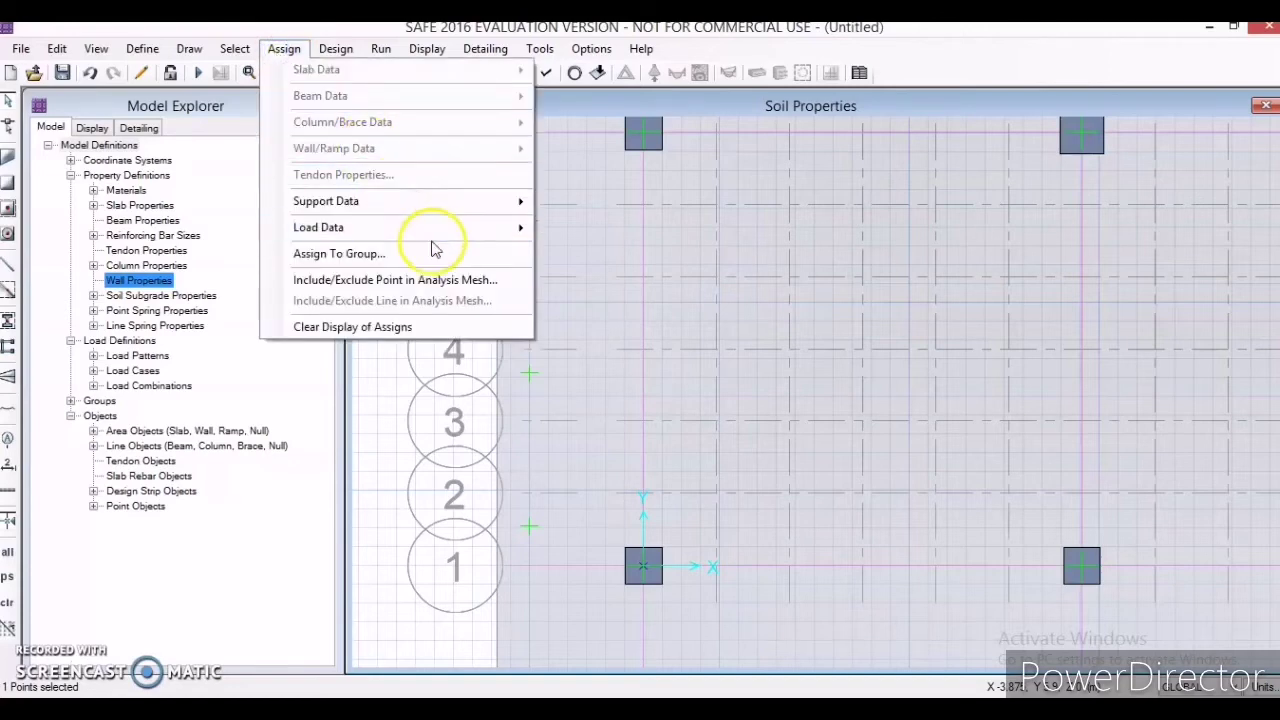
mouse_move(423, 228)
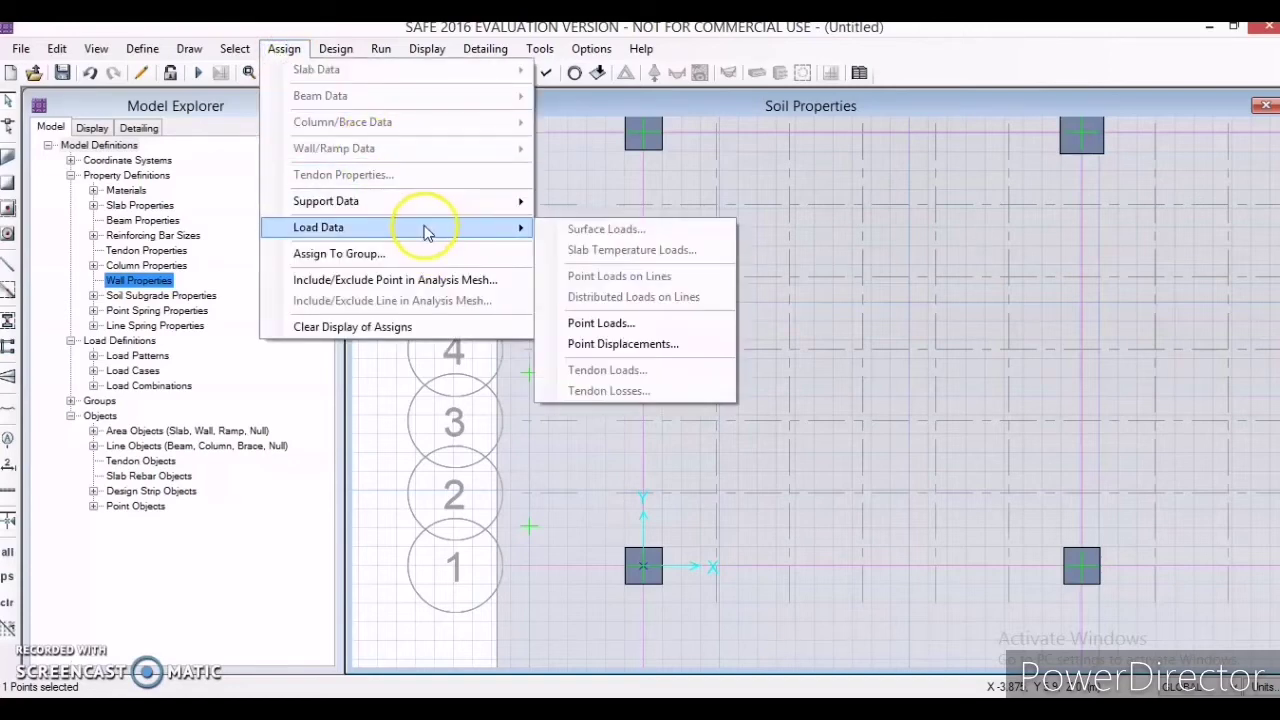
left_click(587, 330)
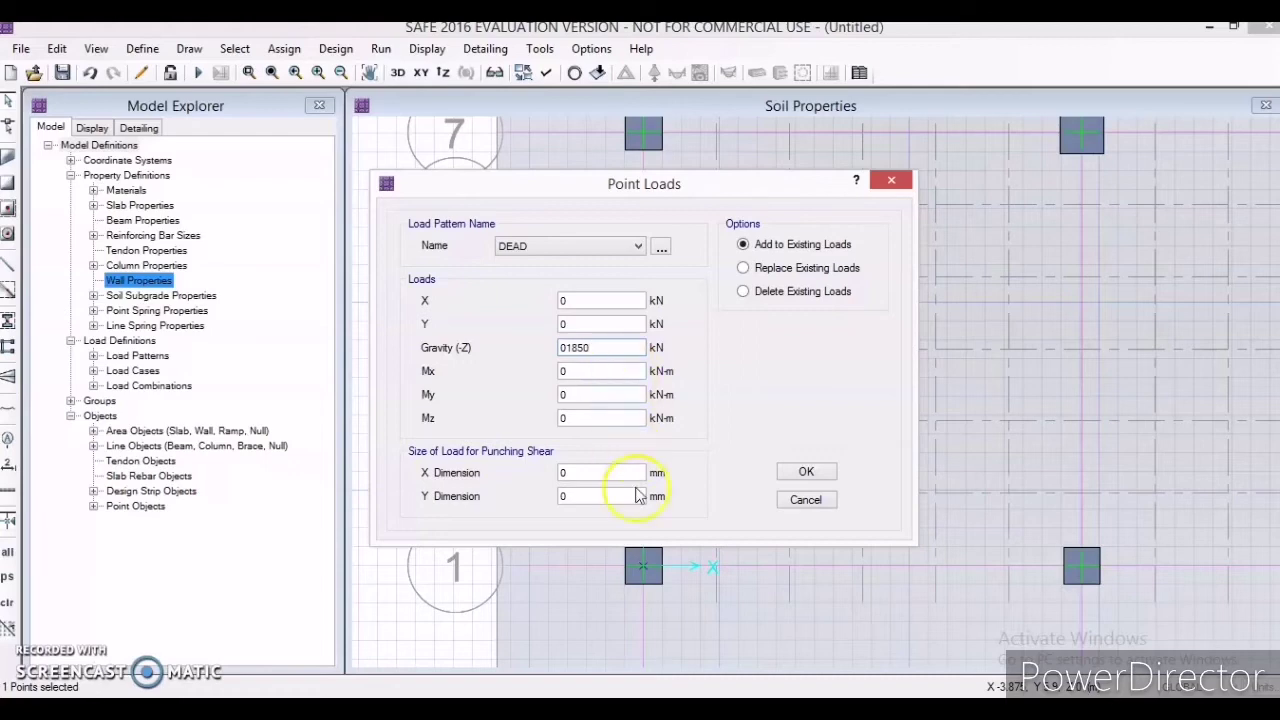
left_click(590, 477)
key("BackSpace")
left_click(590, 496)
type("500")
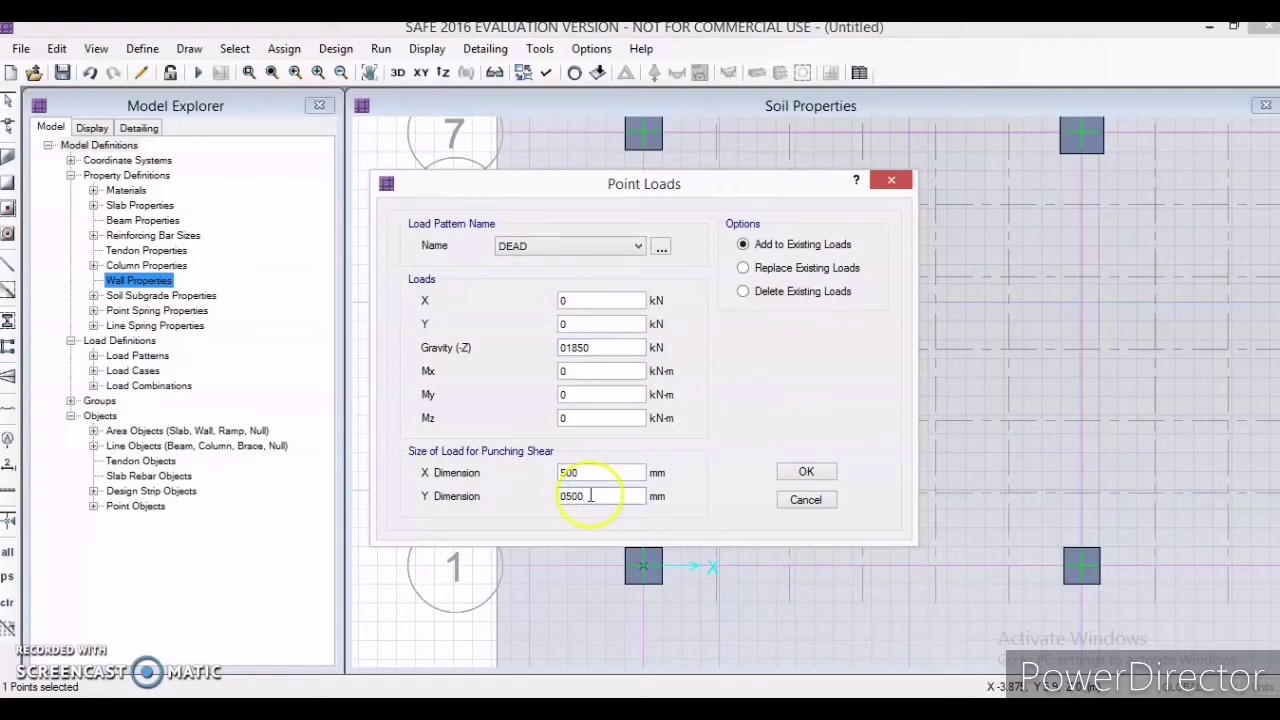
left_click(806, 473)
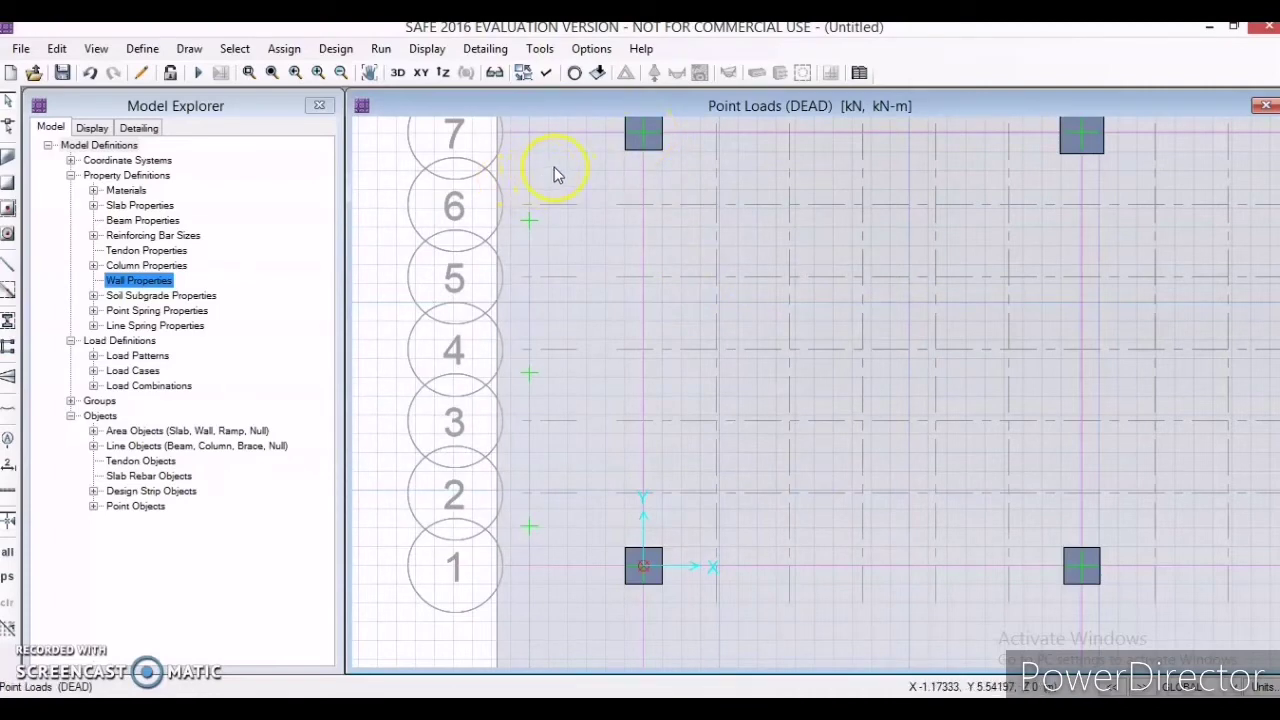
Assign a DEAD point load of 3013.3 kN gravity to the column point at grid A-7.
left_click(643, 135)
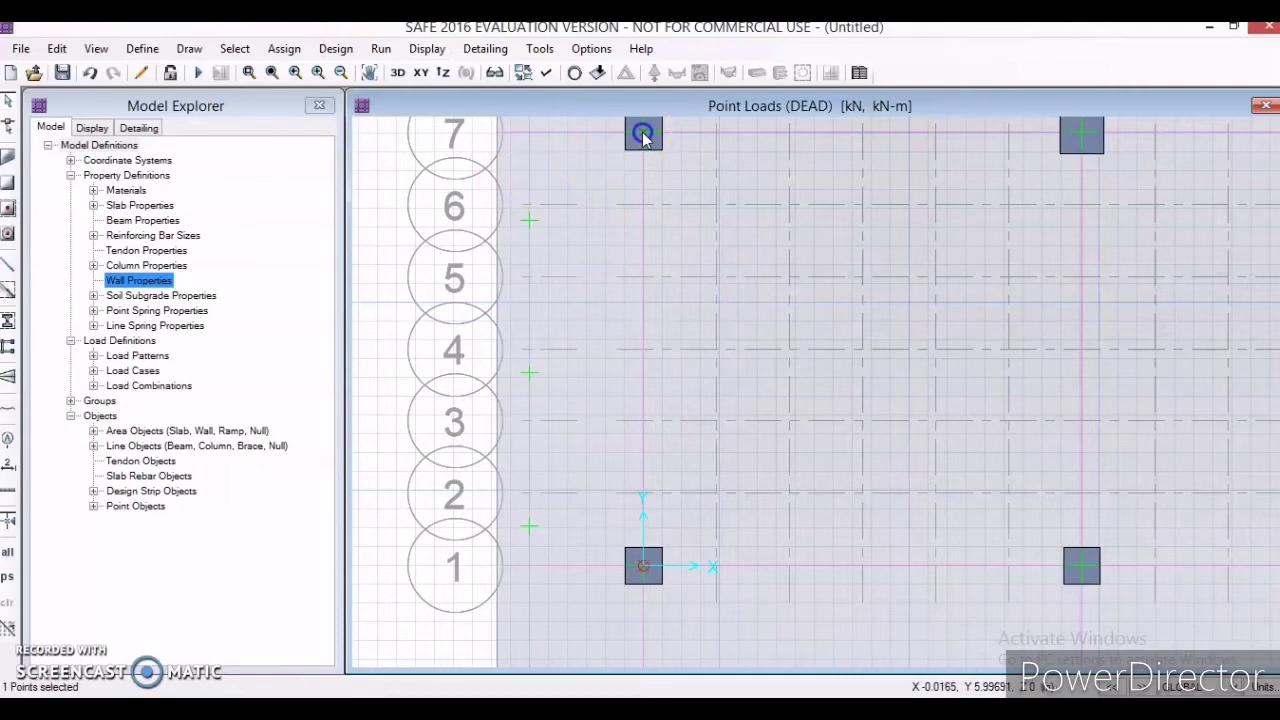
left_click(284, 48)
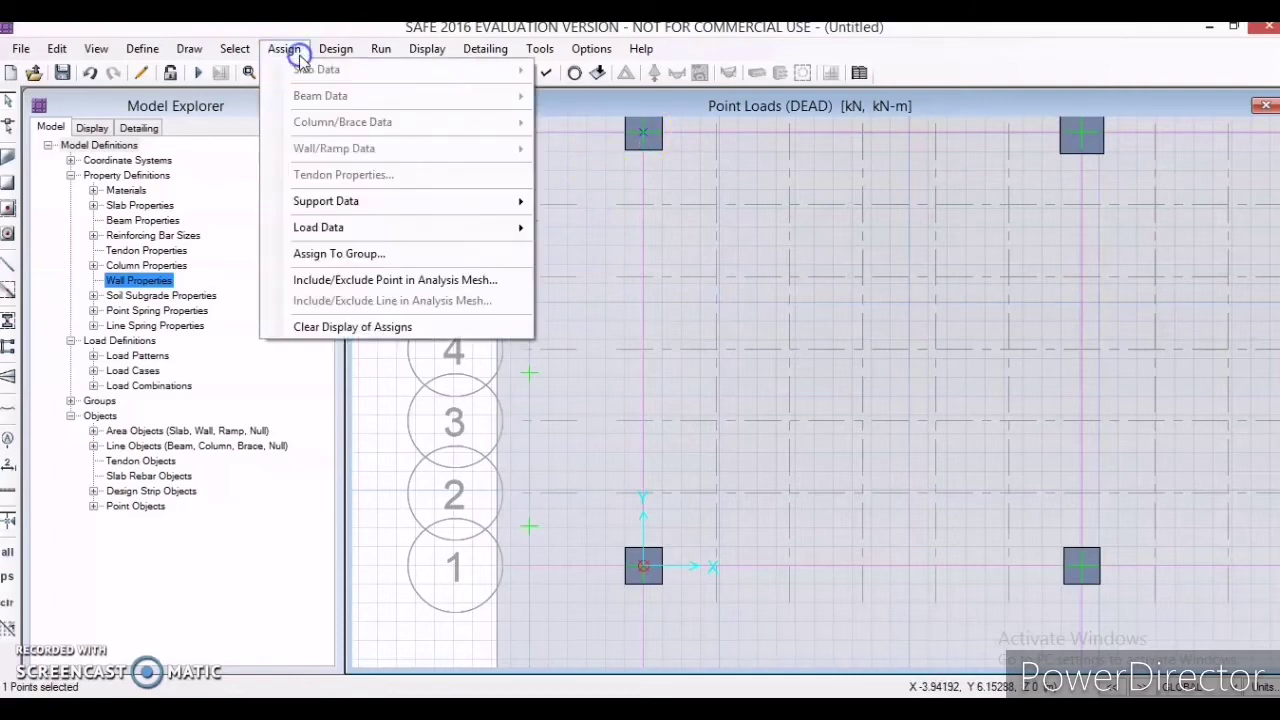
mouse_move(374, 228)
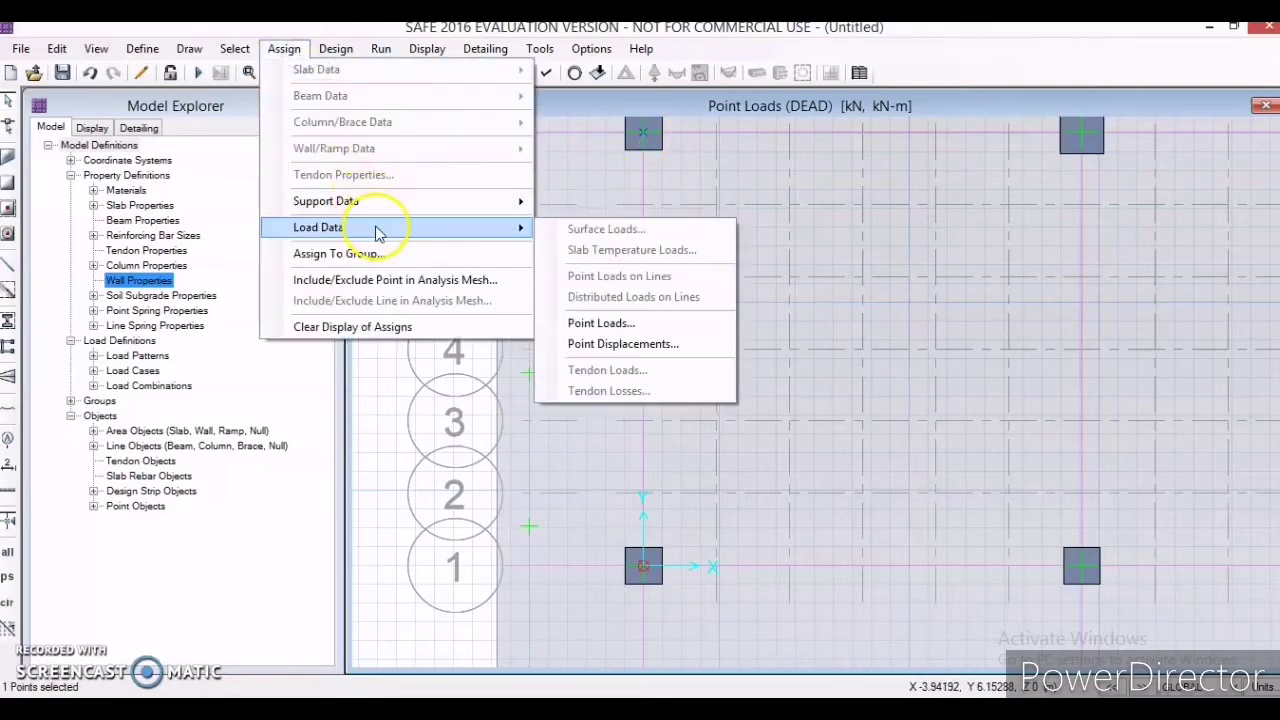
left_click(643, 323)
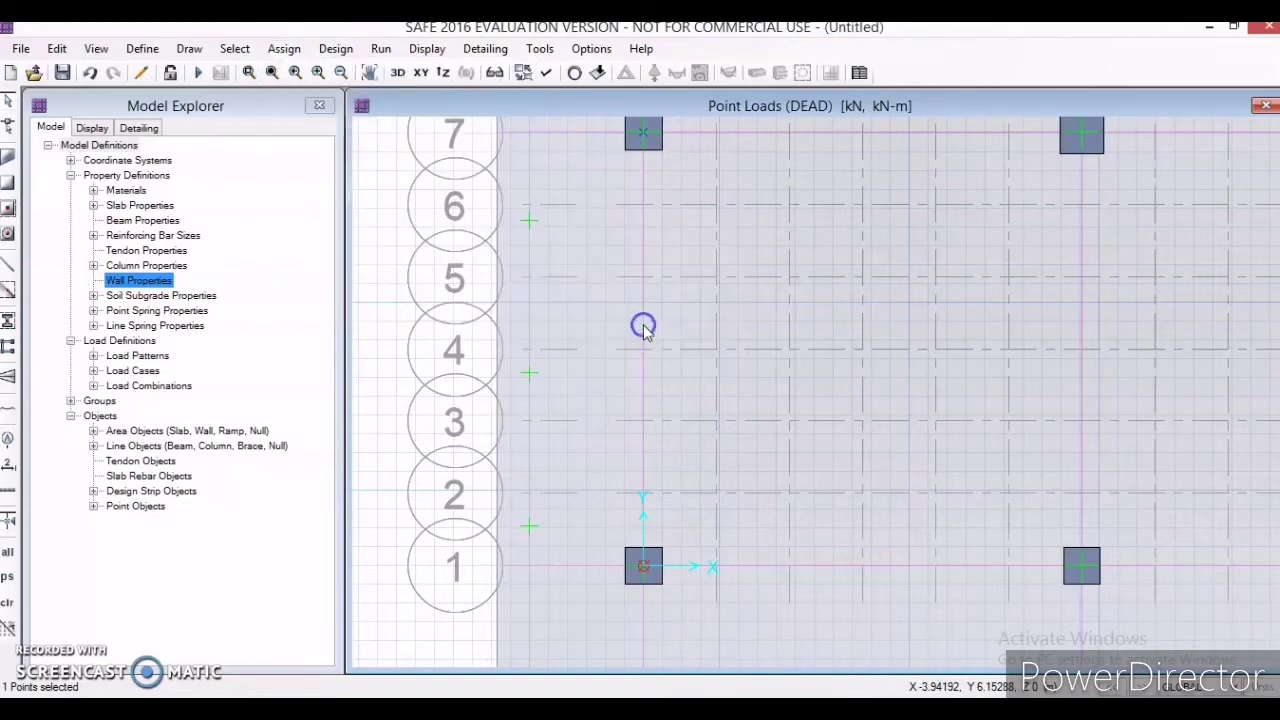
left_click(613, 350)
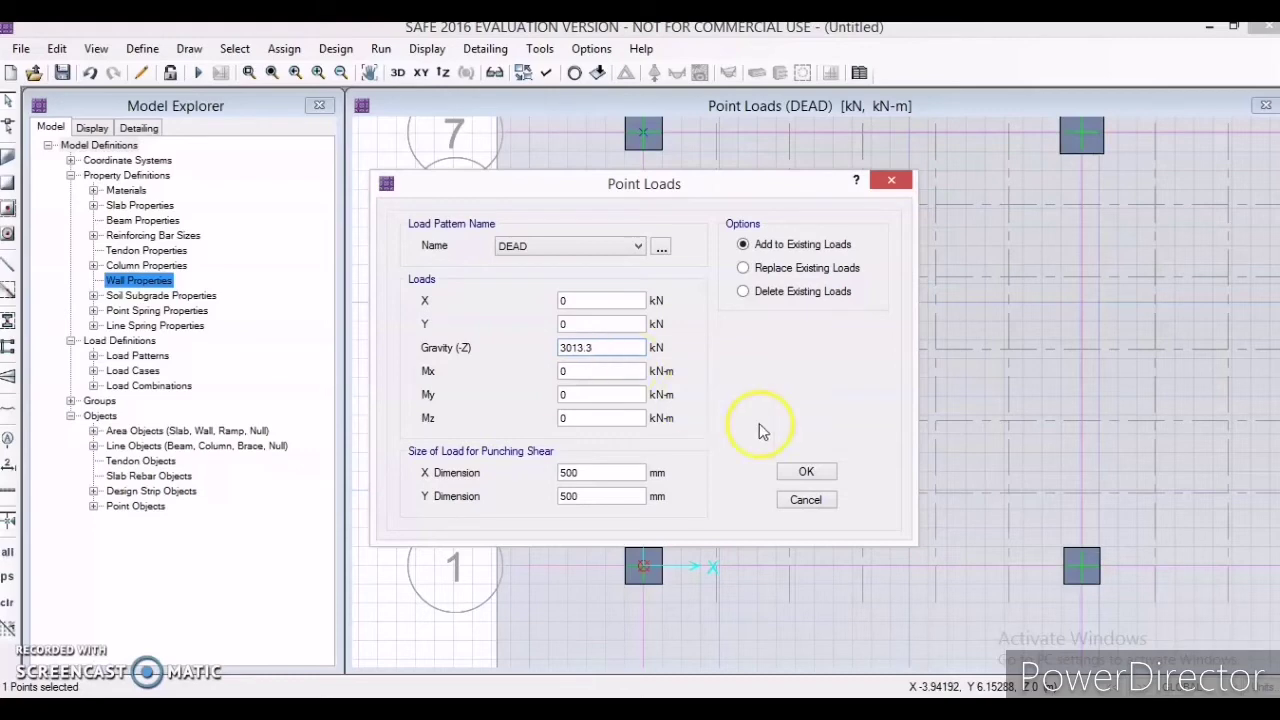
left_click(807, 473)
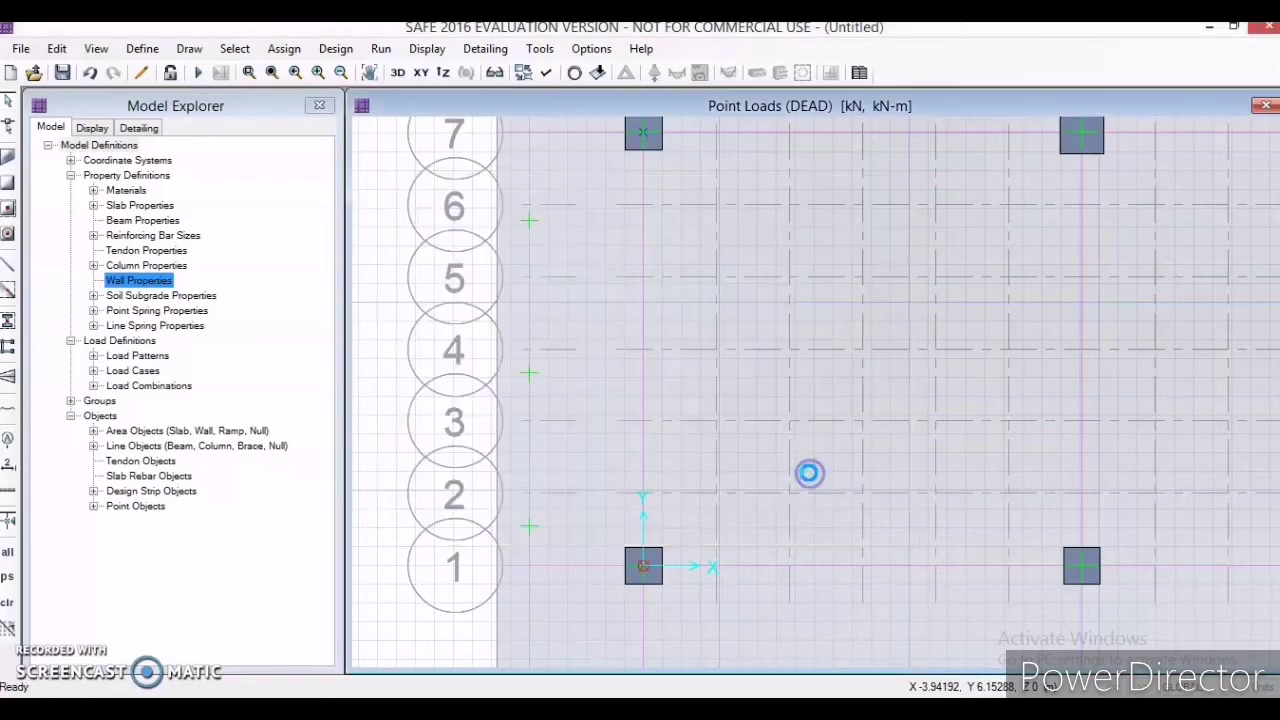
Assign a LIVE point load of 797.6 kN gravity to the column point at grid A-1.
left_click(644, 569)
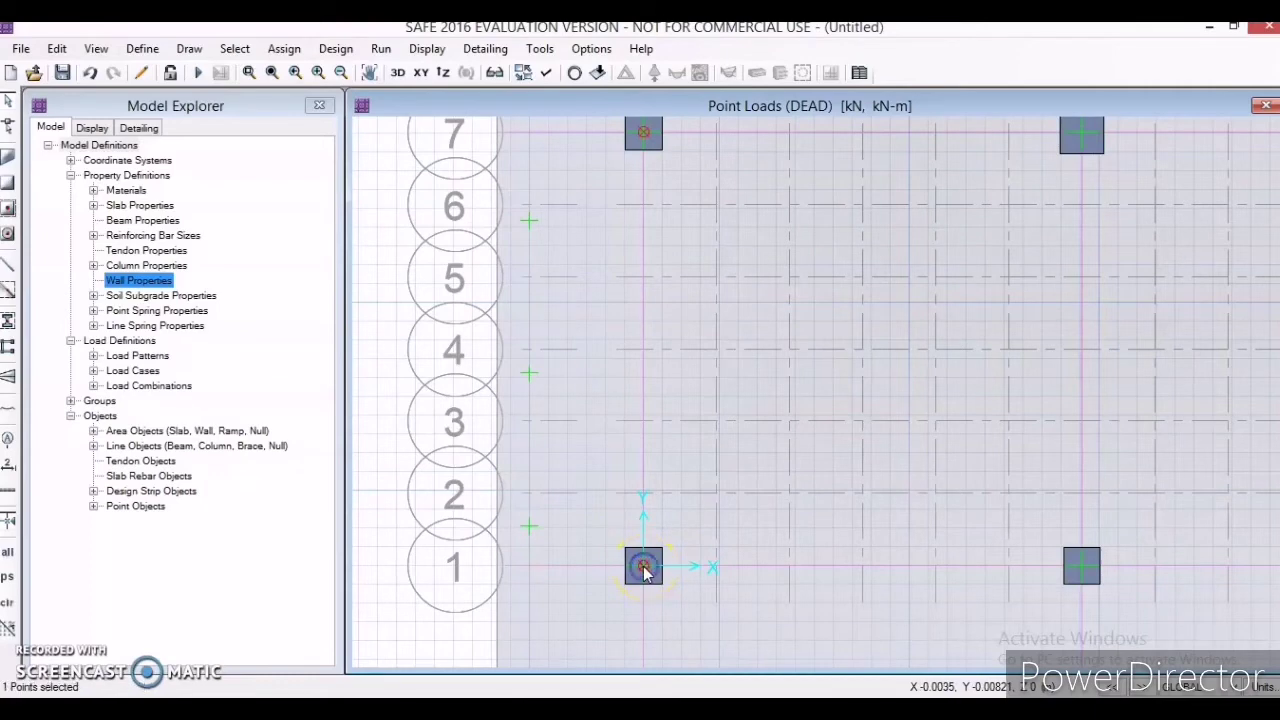
left_click(644, 568)
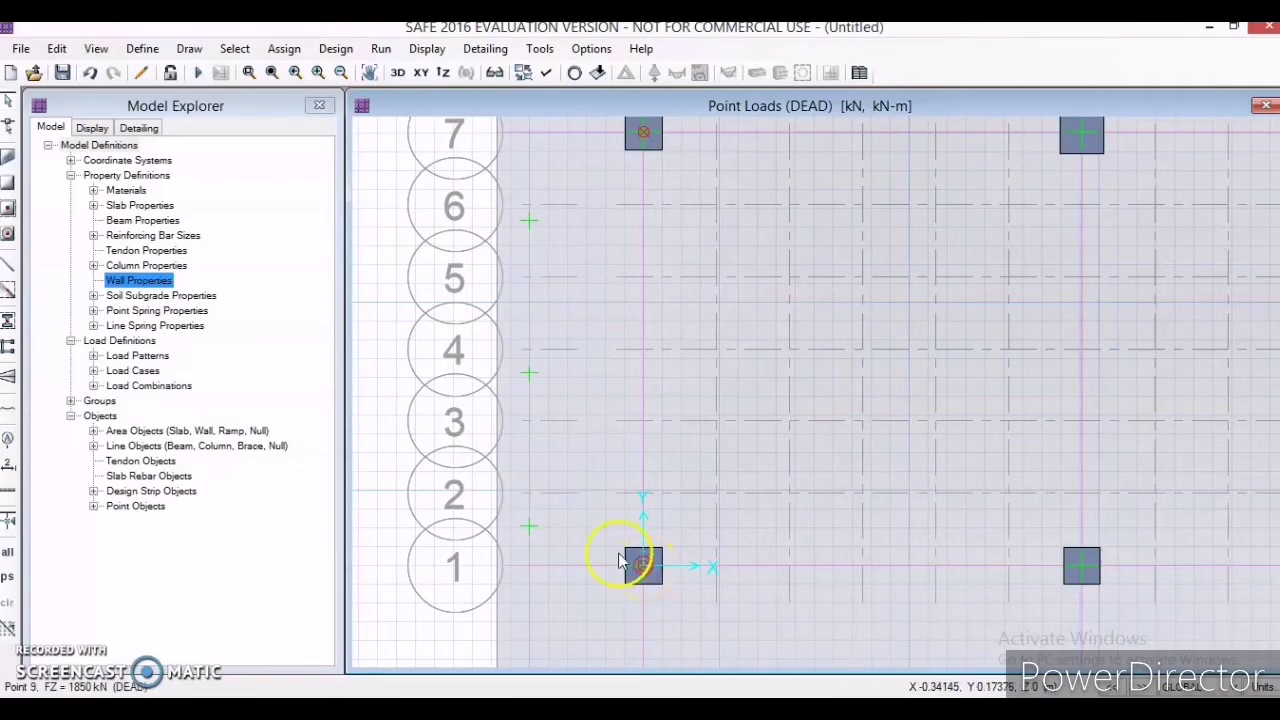
left_click(646, 567)
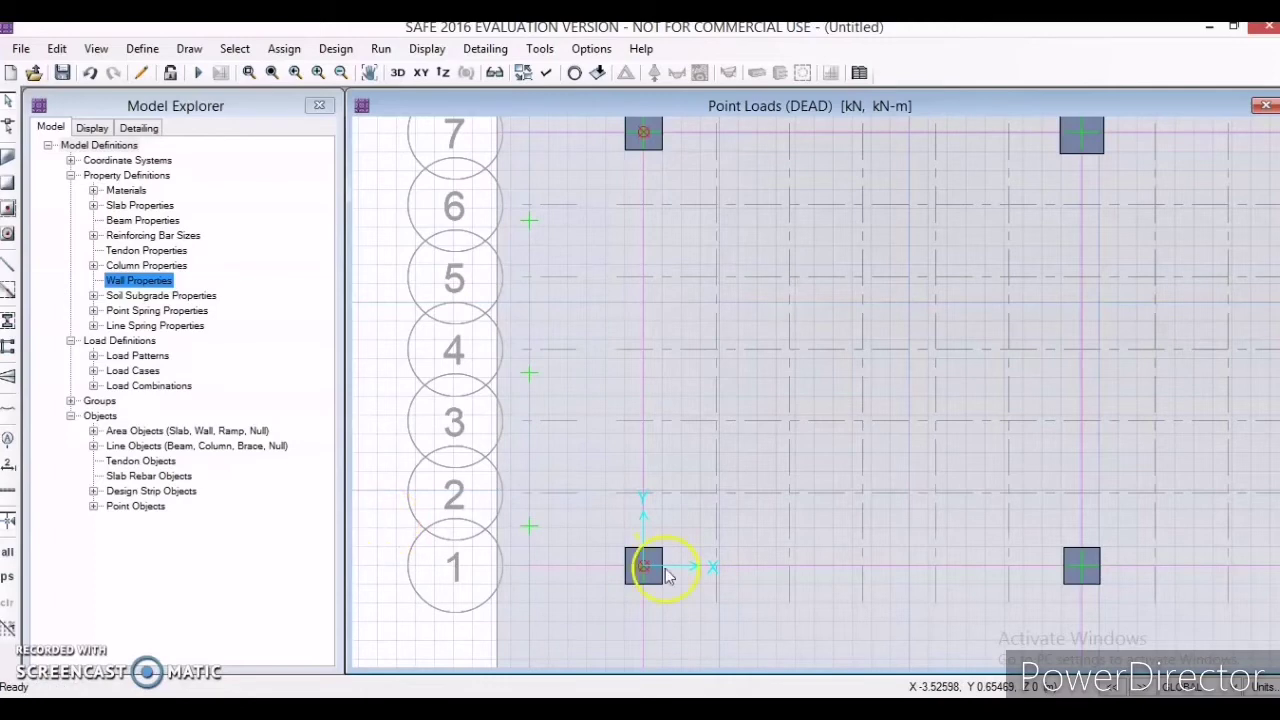
left_click(645, 569)
left_click(644, 569)
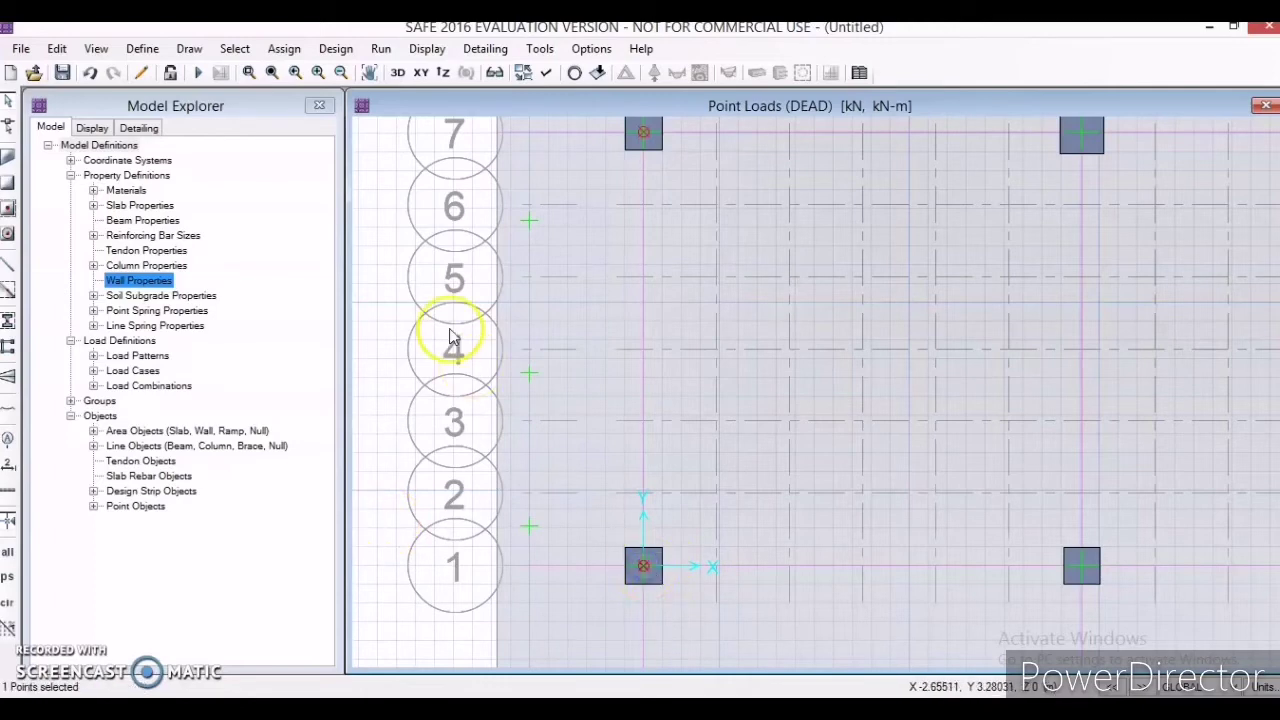
left_click(284, 49)
mouse_move(400, 229)
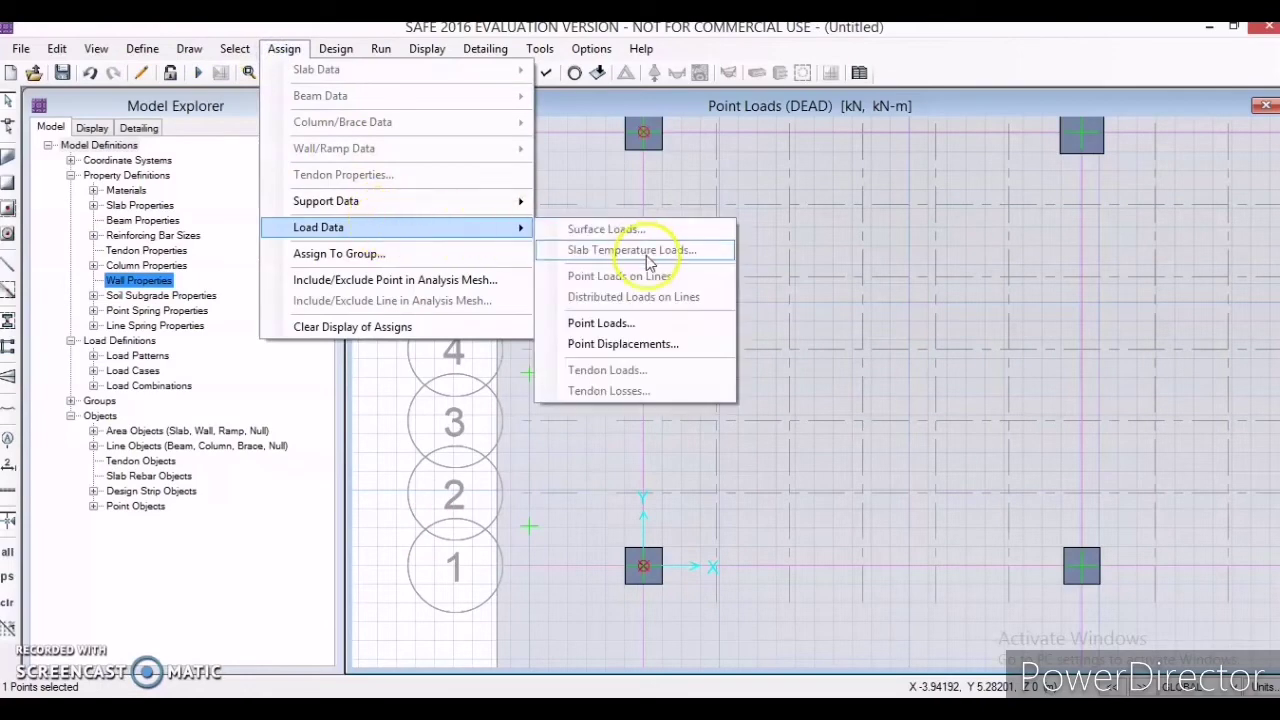
left_click(651, 322)
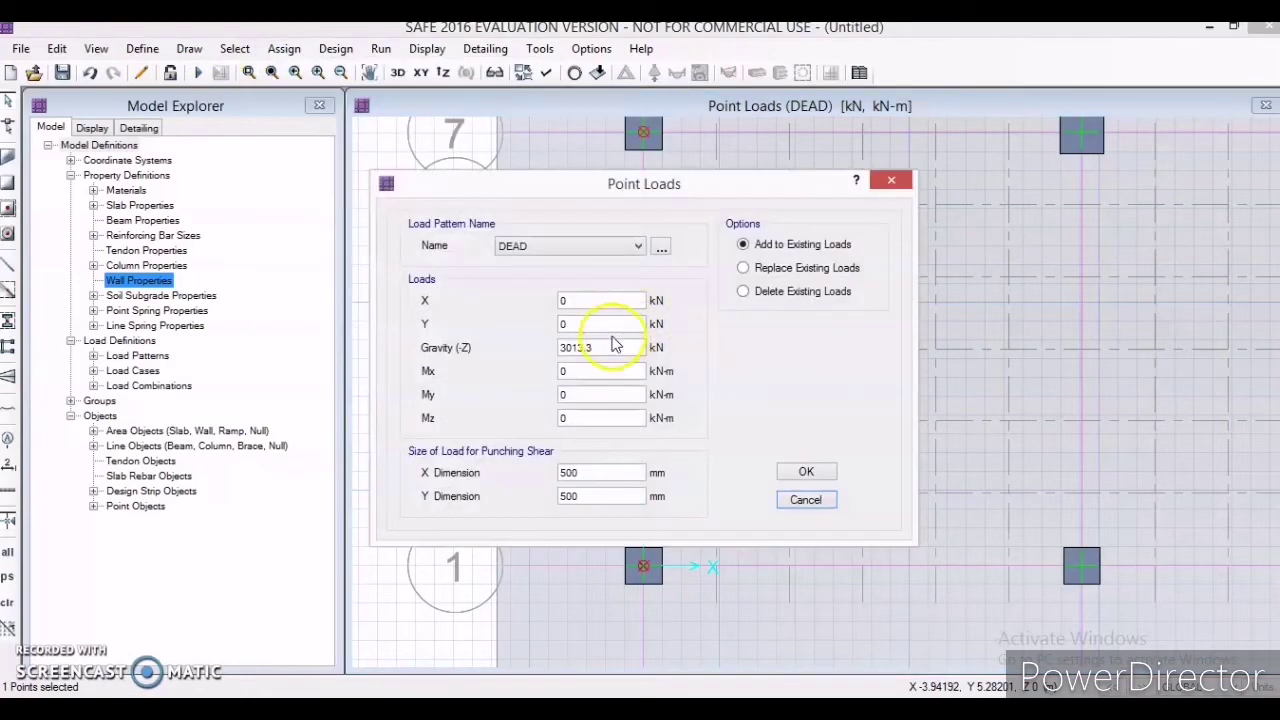
left_click(590, 246)
left_click(595, 275)
left_click_drag(606, 349, 505, 383)
key("BackSpace")
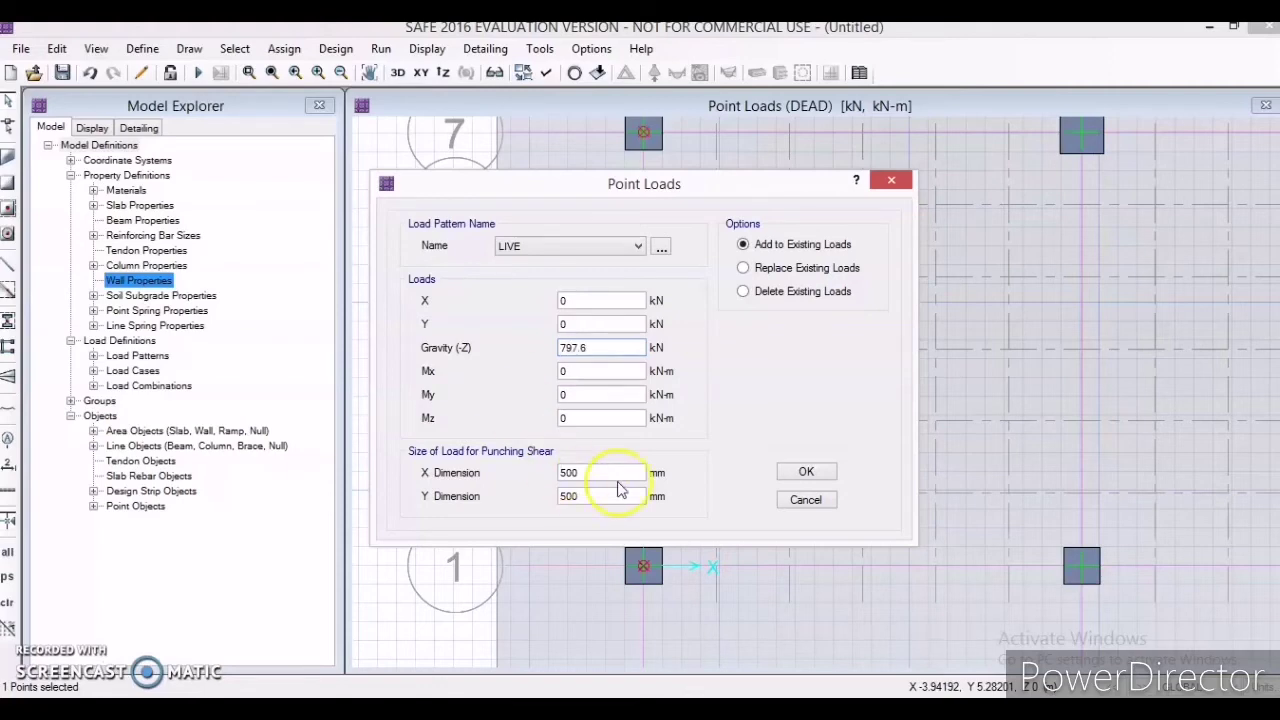
left_click(805, 473)
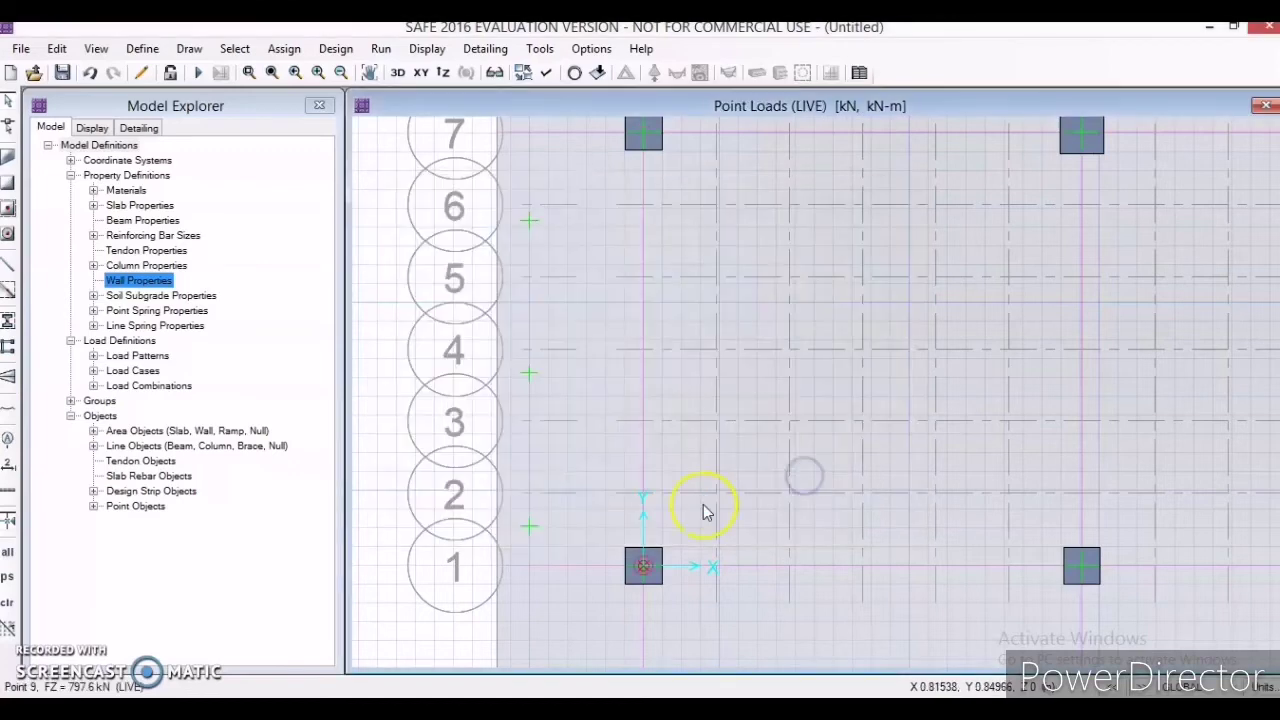
Add another DEAD point load of 3013.3 kN gravity to the existing loads on the column point at grid A-7.
left_click(645, 138)
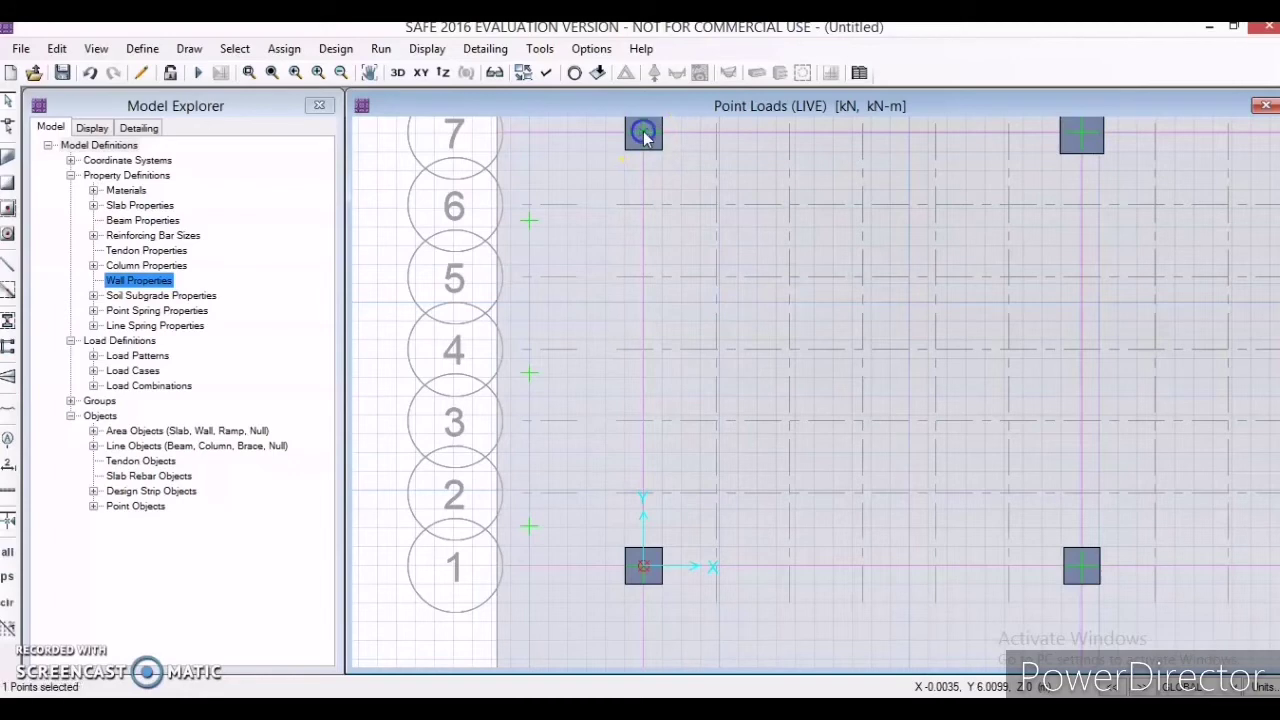
left_click(285, 49)
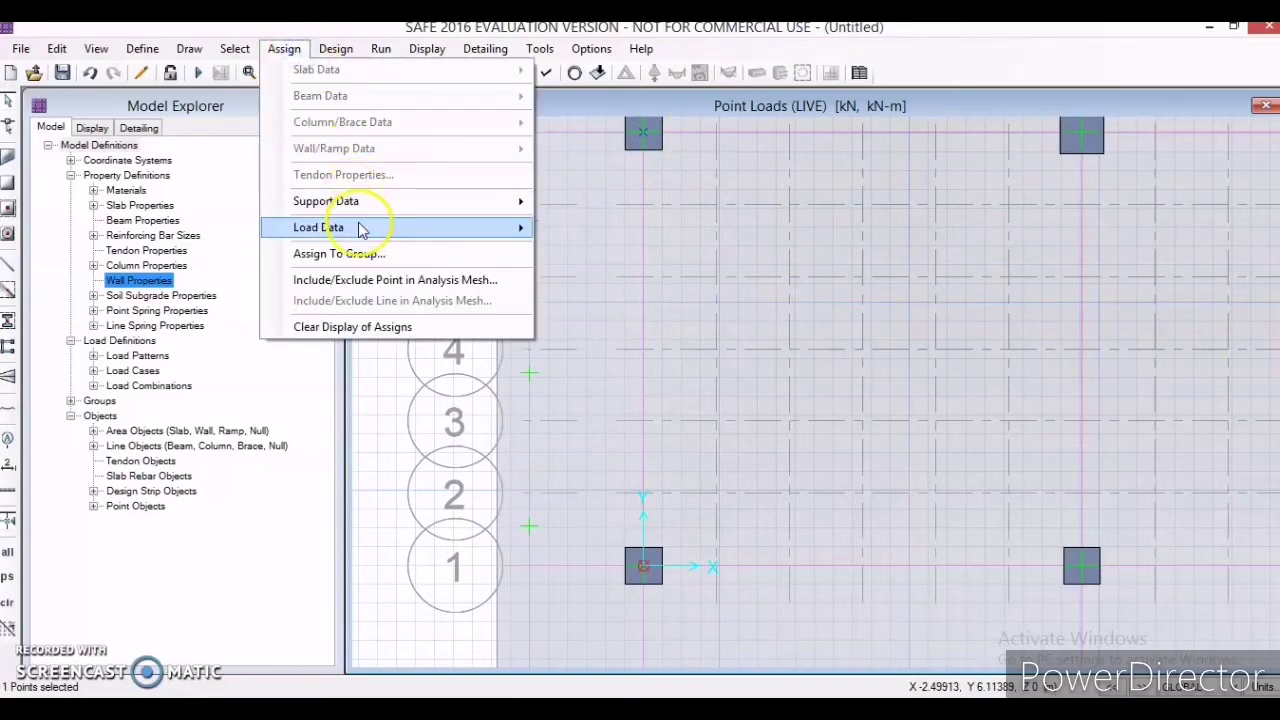
mouse_move(358, 226)
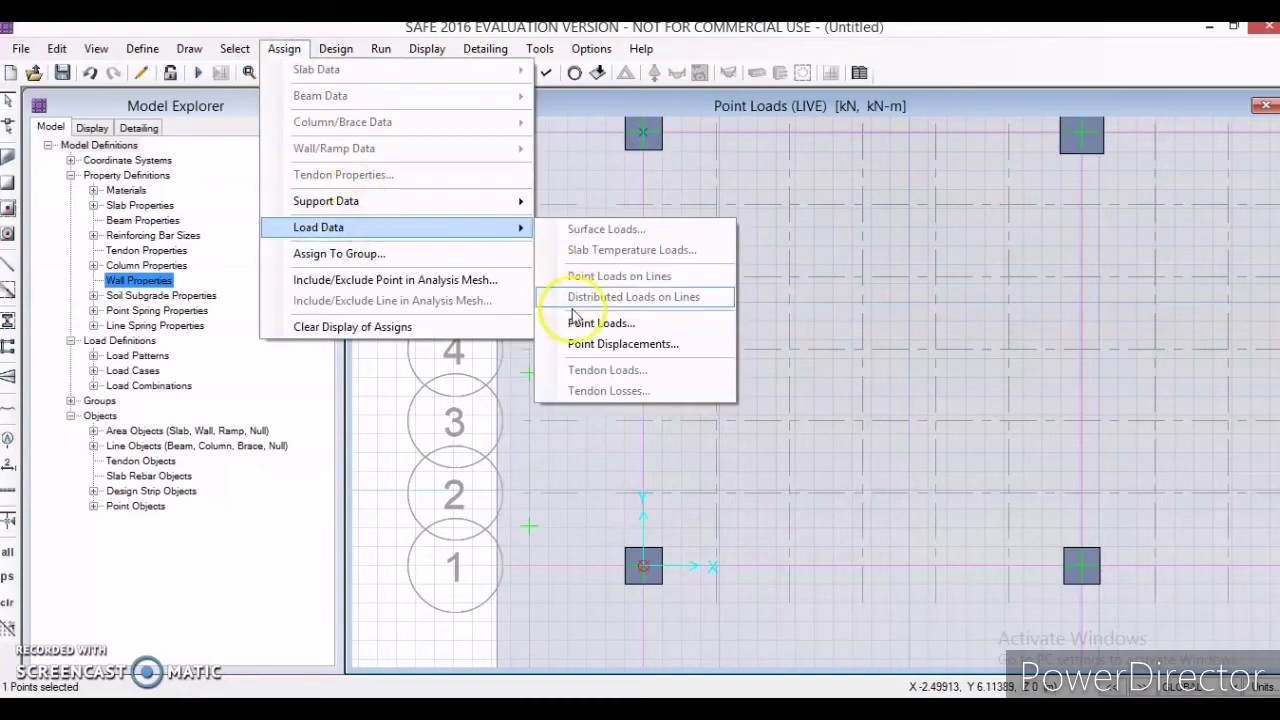
left_click(580, 322)
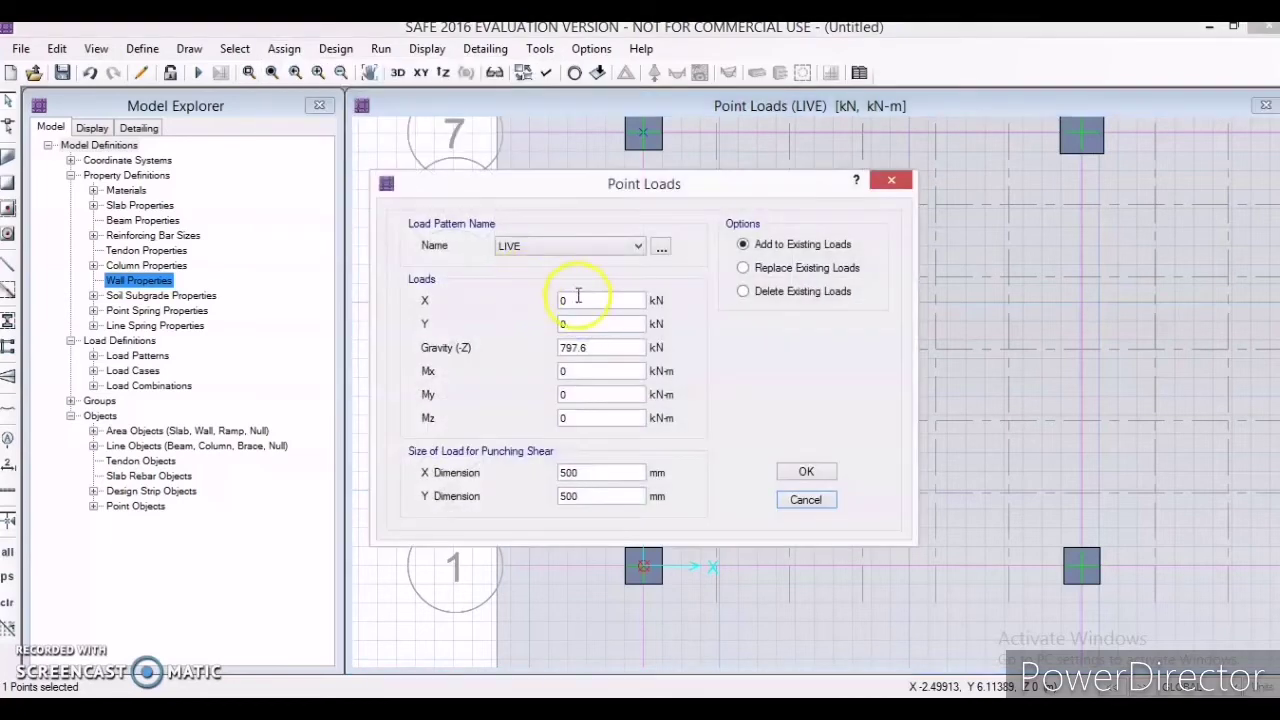
left_click(569, 246)
left_click(583, 264)
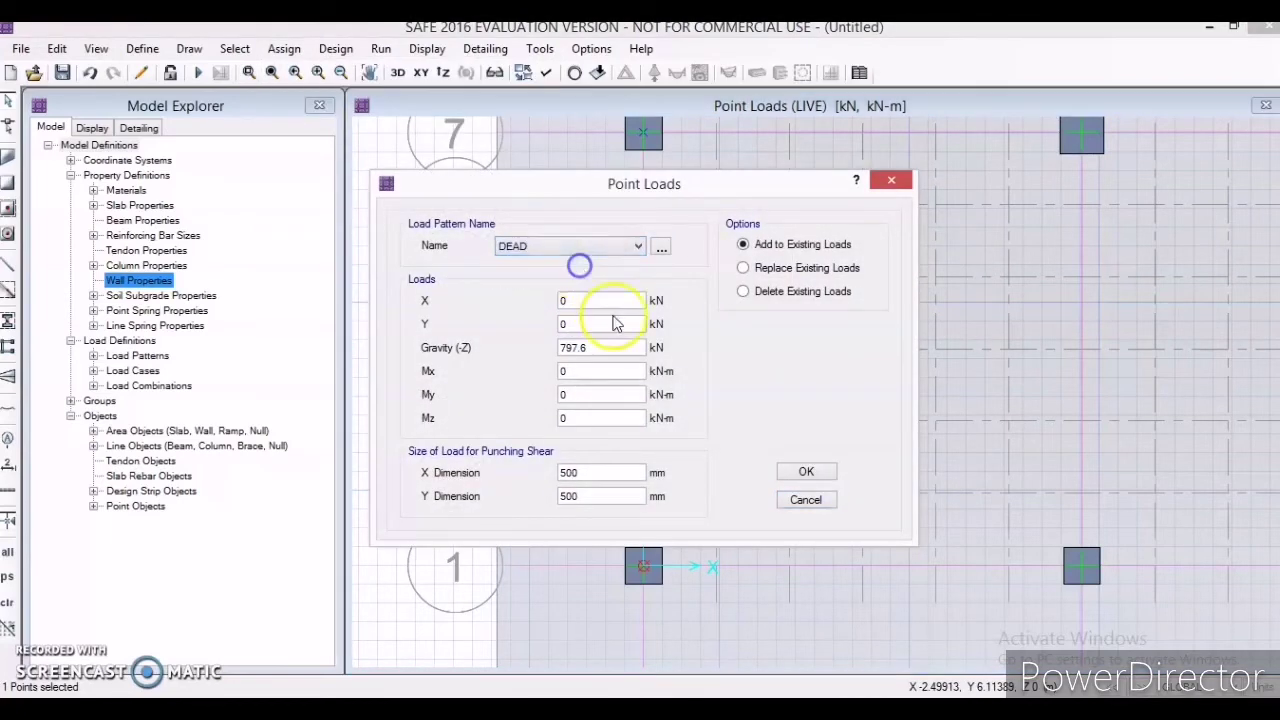
left_click_drag(606, 348, 514, 351)
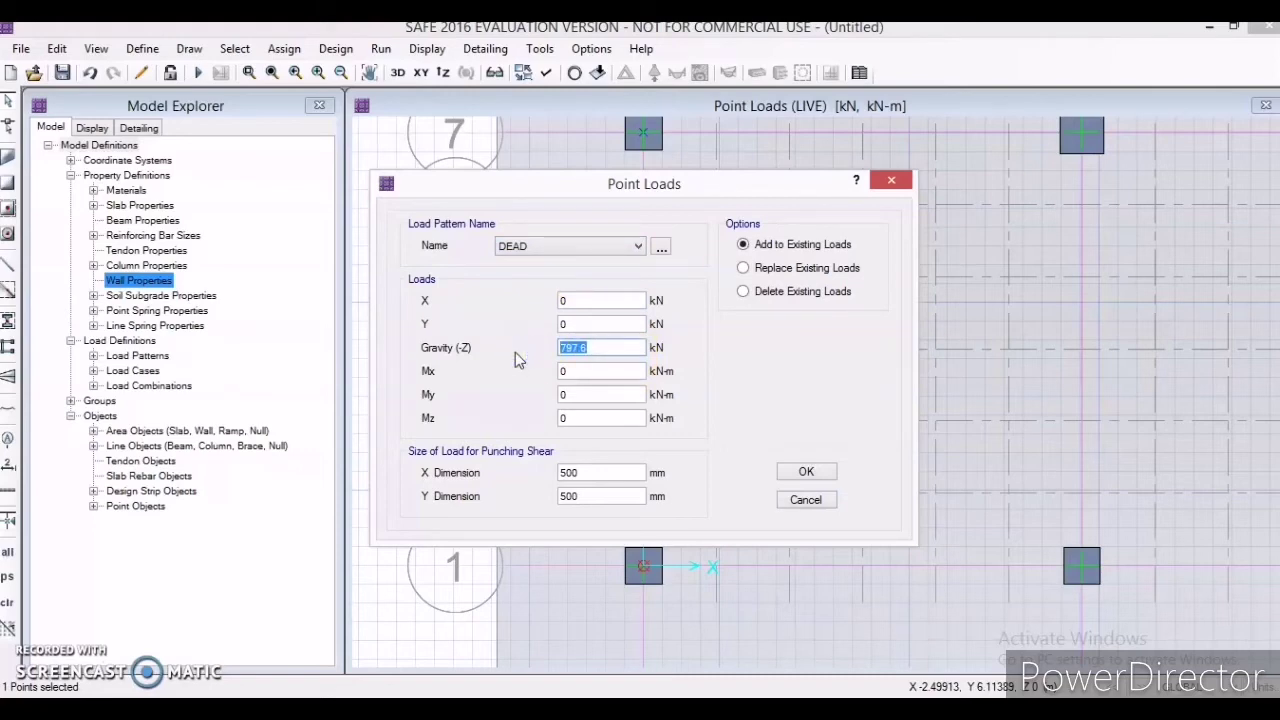
type("3013.3")
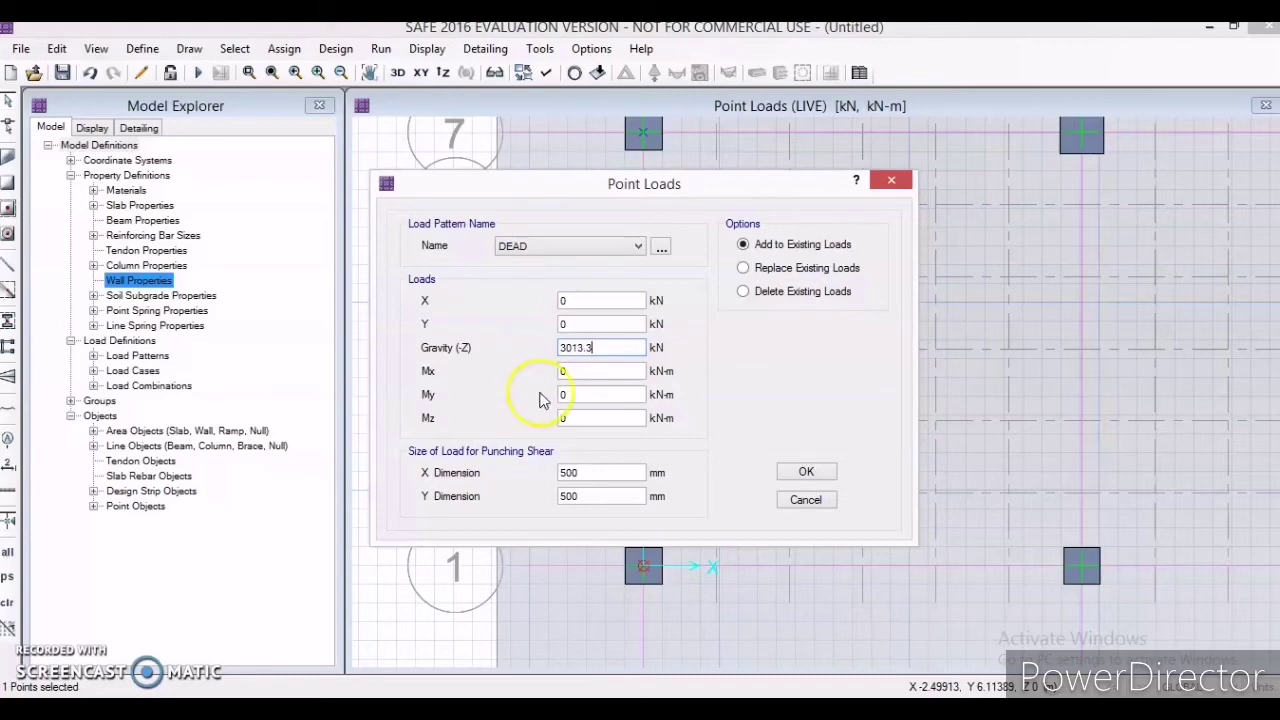
left_click(806, 471)
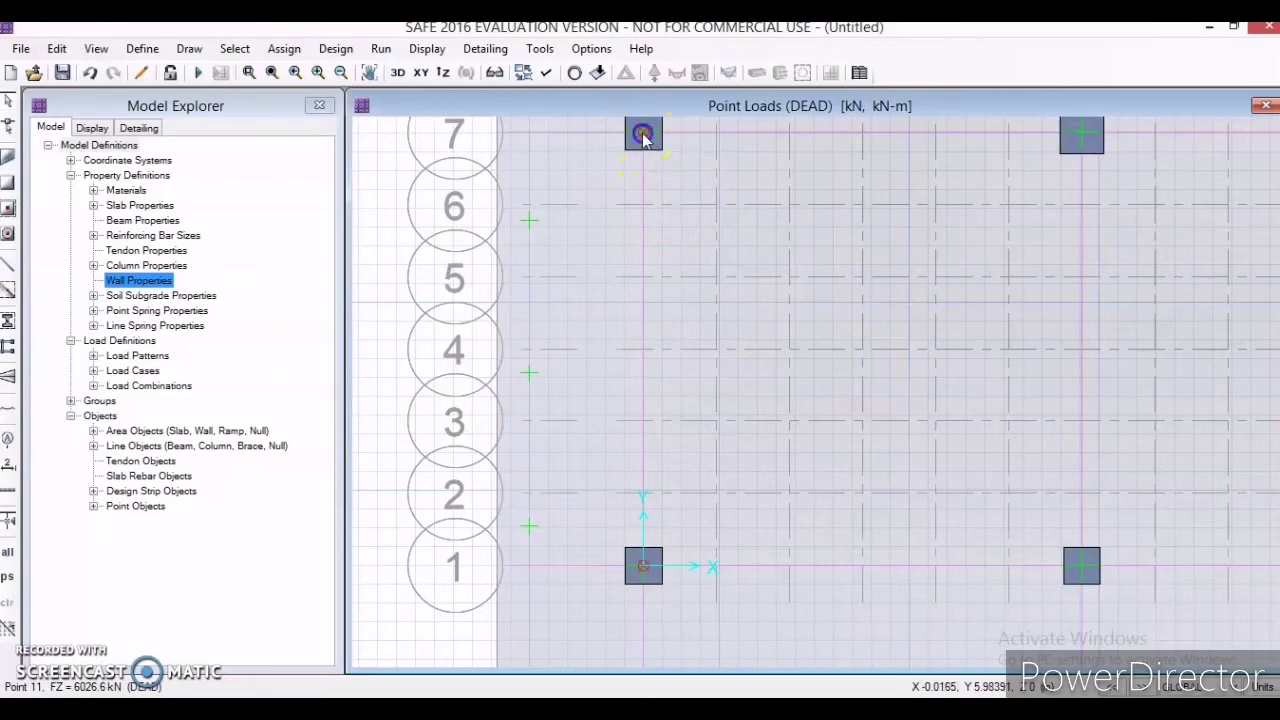
Add a DEAD point load of 1437 kN gravity to the column point at grid A-7.
left_click(644, 134)
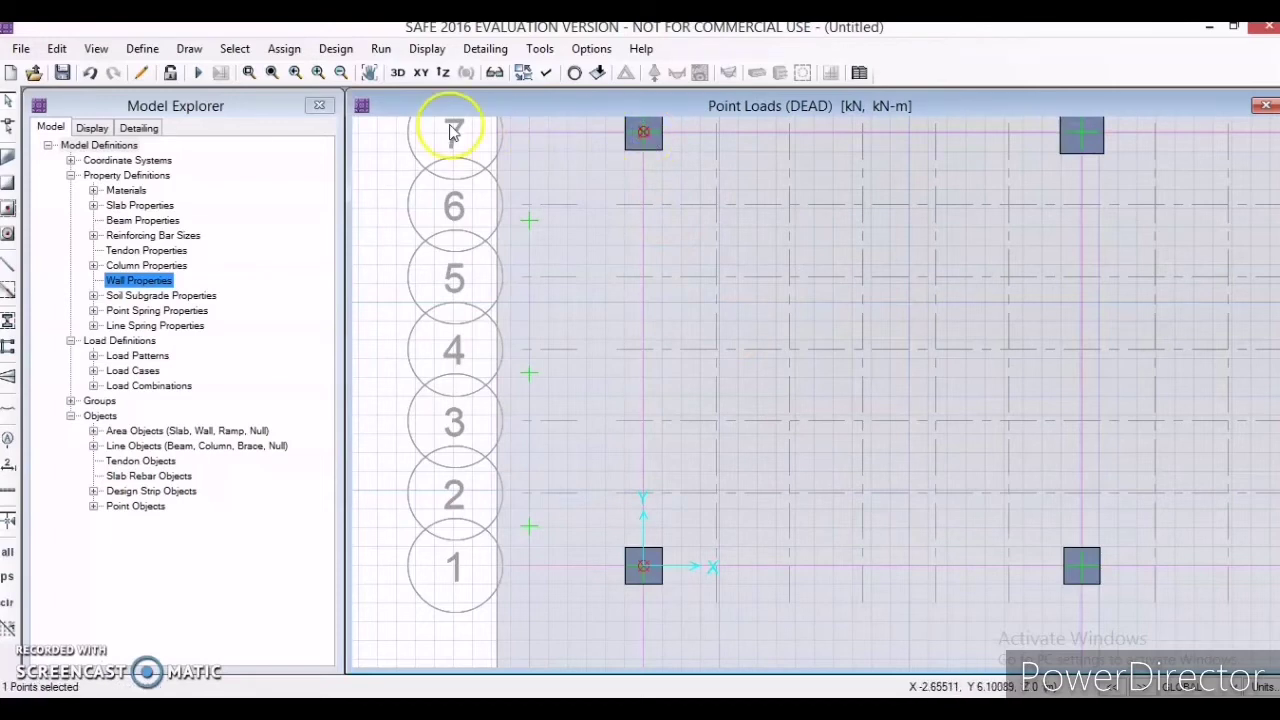
left_click(282, 49)
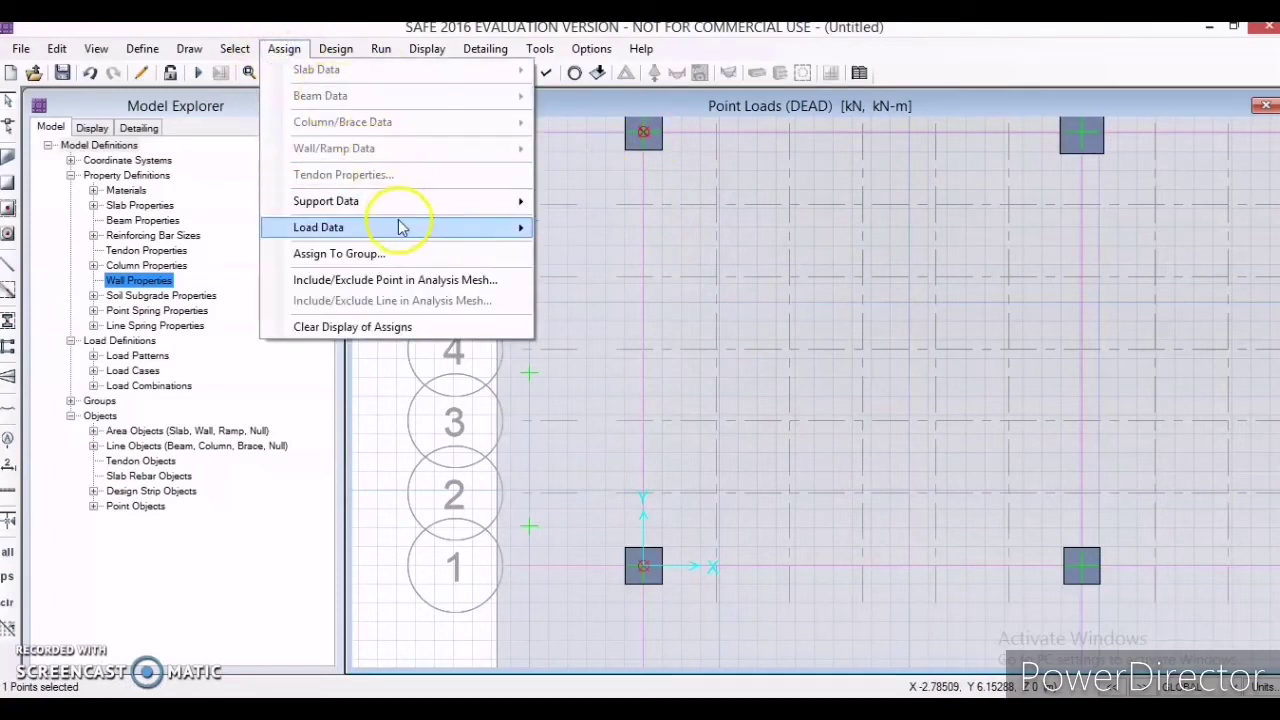
mouse_move(400, 222)
left_click(605, 324)
left_click(588, 248)
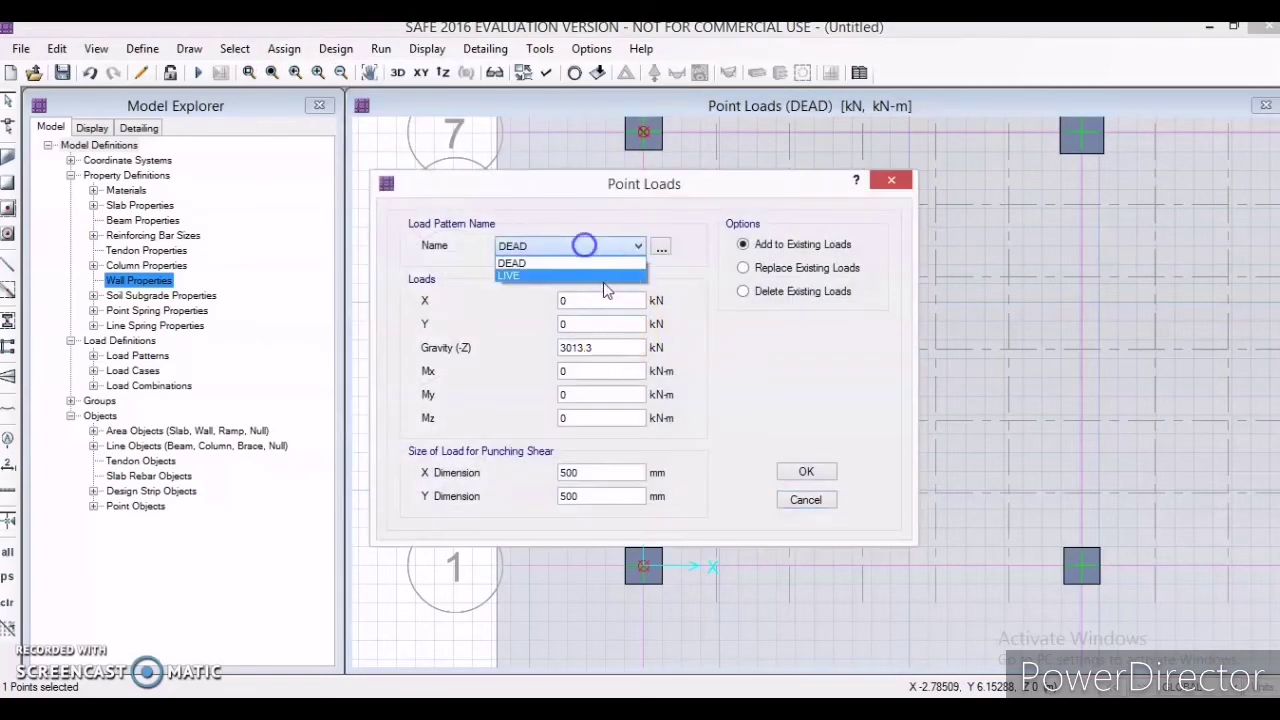
left_click(603, 283)
double_click(609, 349)
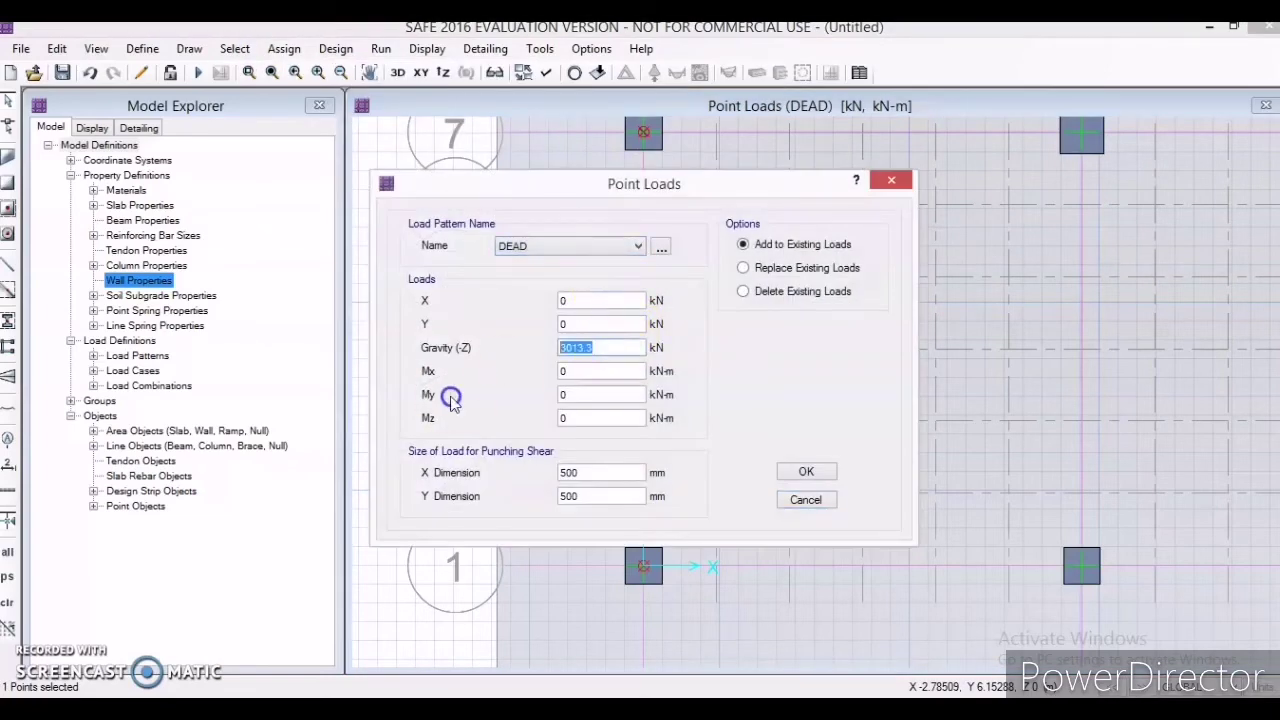
type("1")
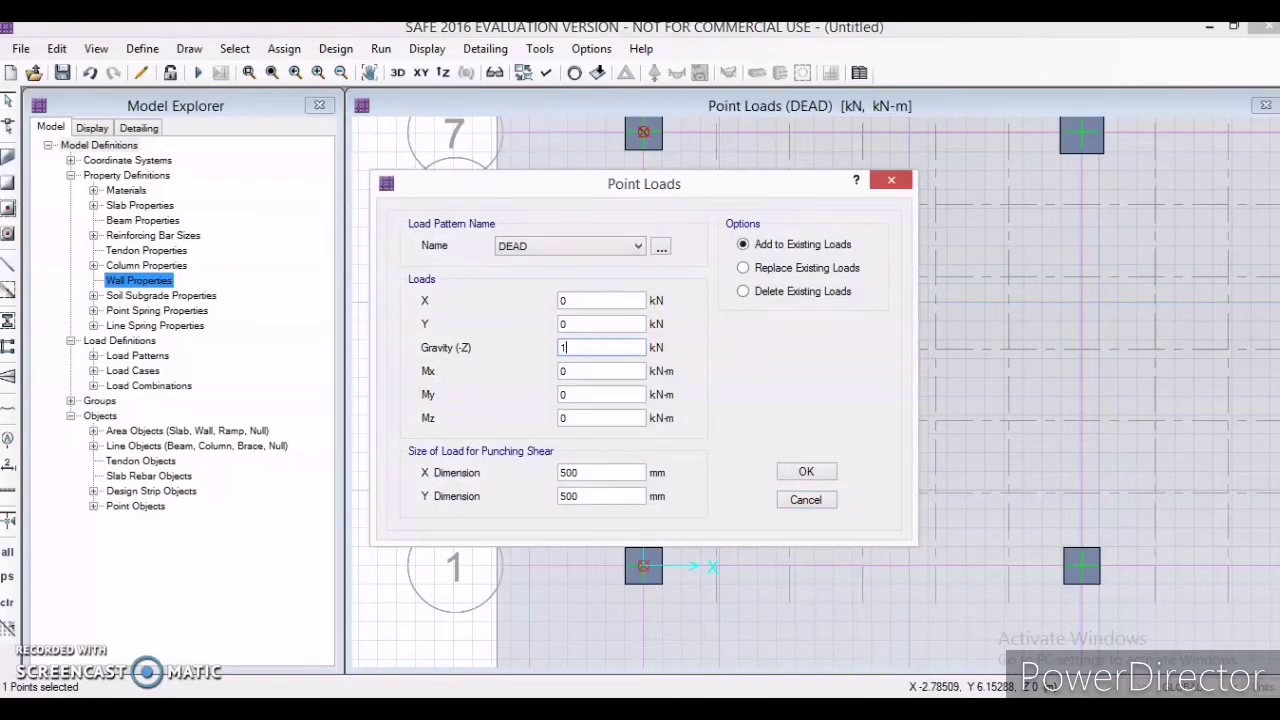
type("437")
left_click(806, 472)
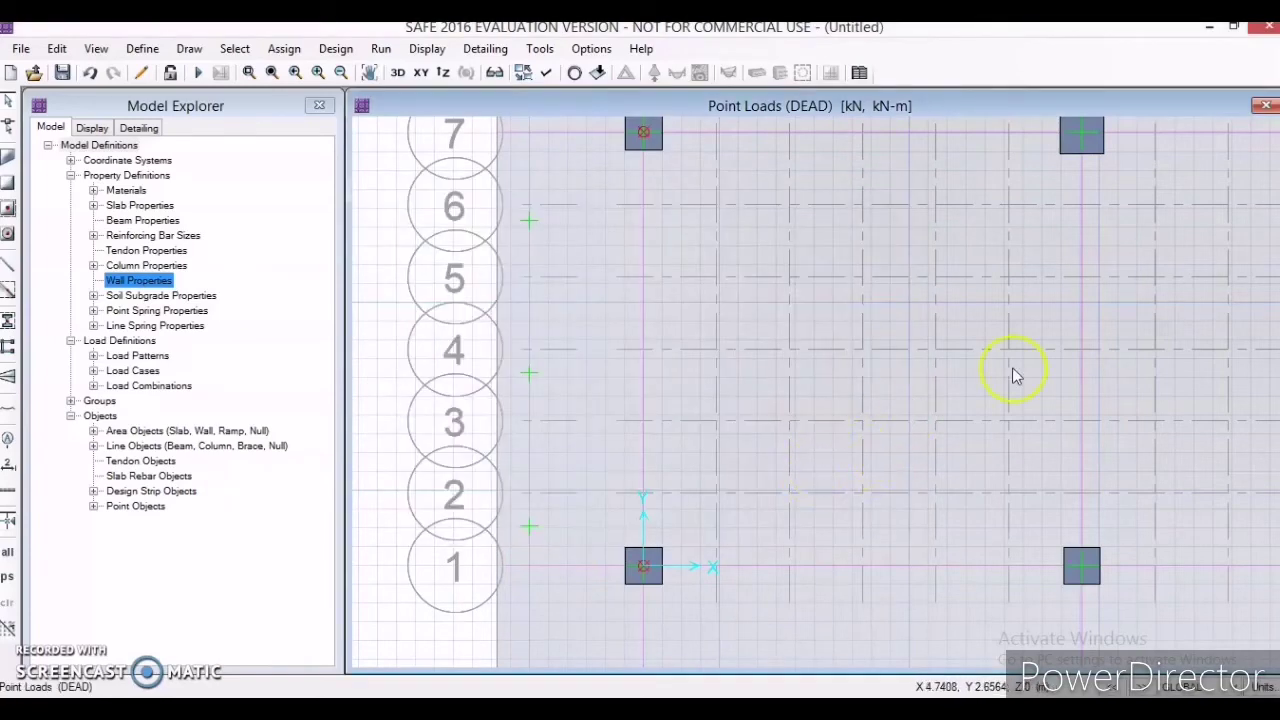
Open the point load assignment for the column point at grid A-13.
scroll(842, 356, "down", 2)
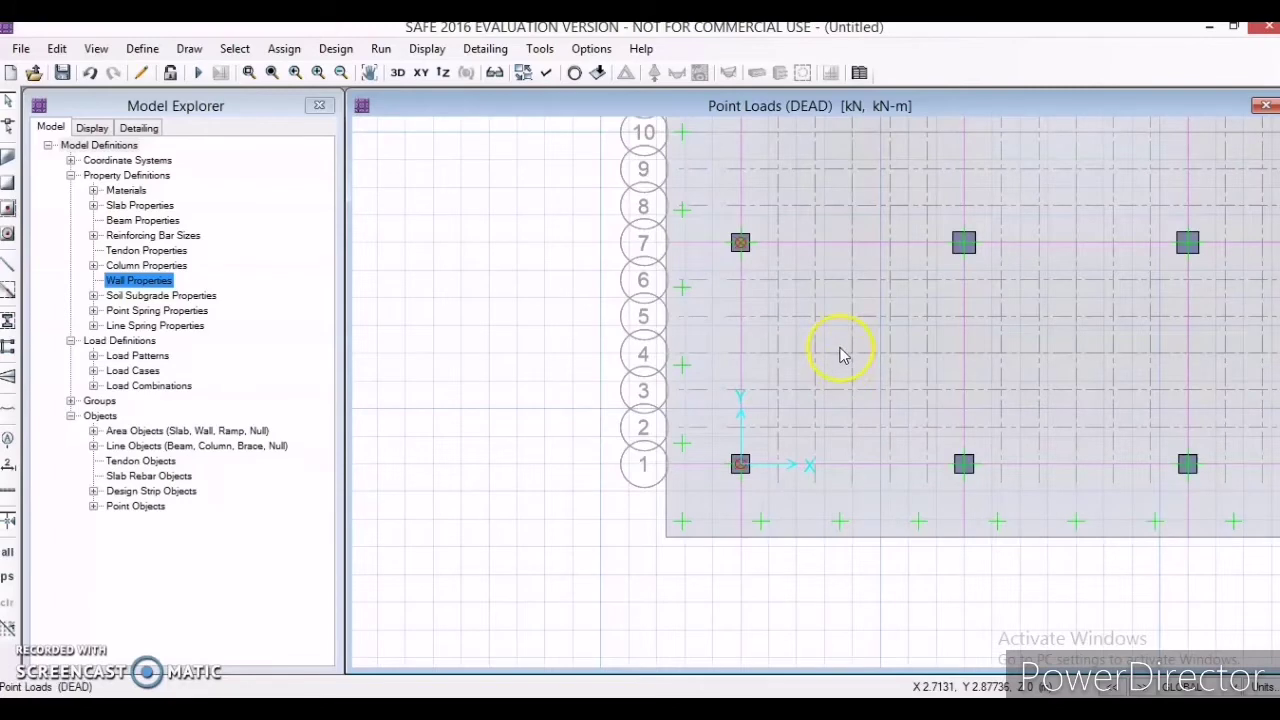
left_click(370, 72)
left_click_drag(806, 240, 771, 443)
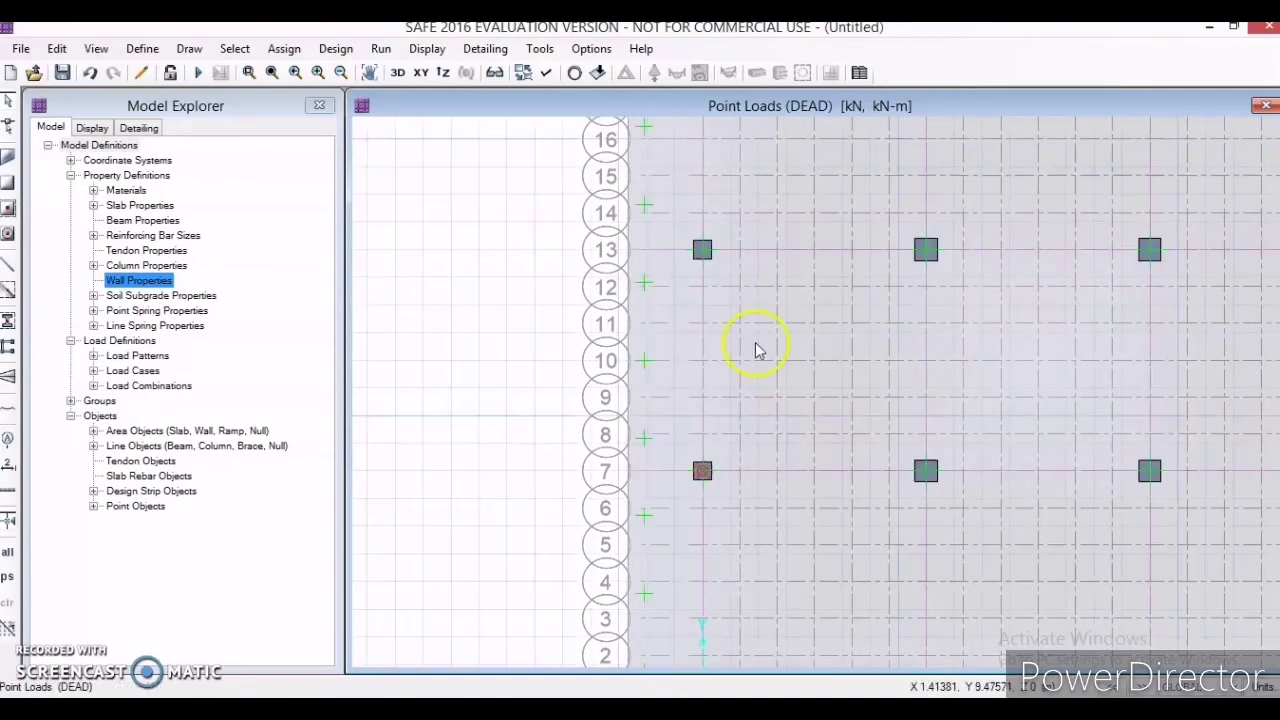
left_click(702, 250)
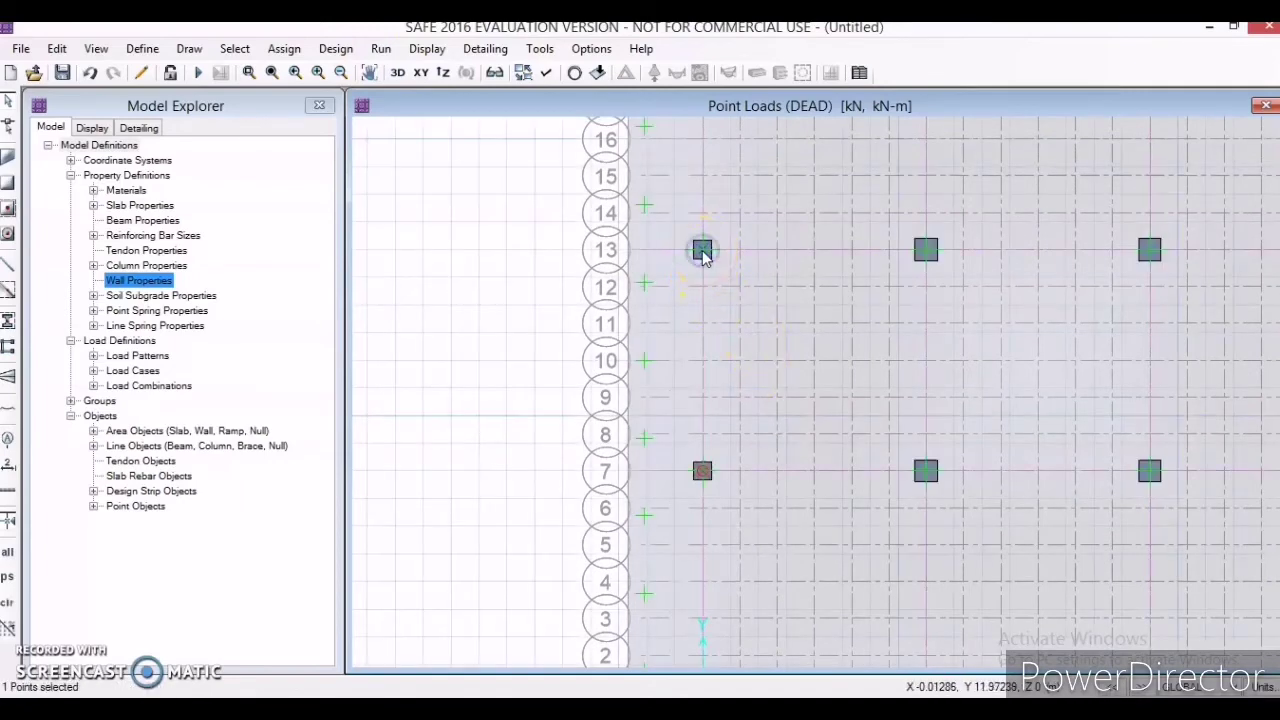
left_click(284, 49)
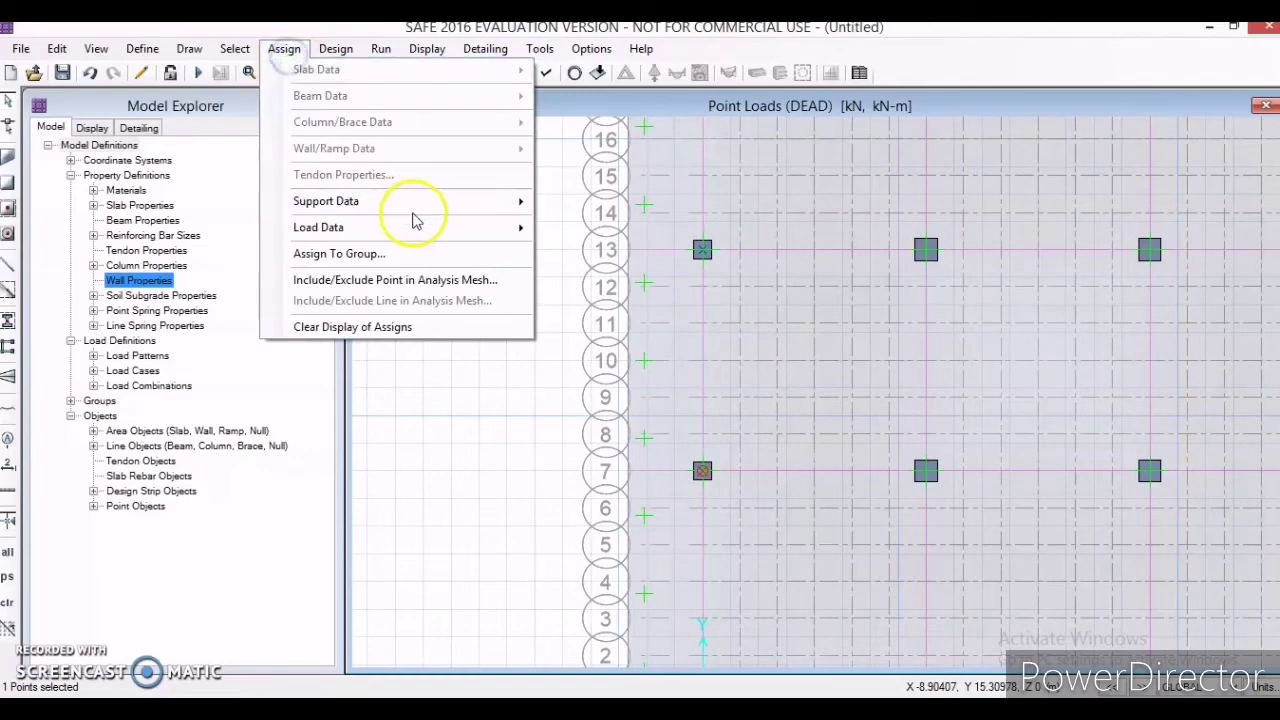
mouse_move(414, 228)
left_click(600, 323)
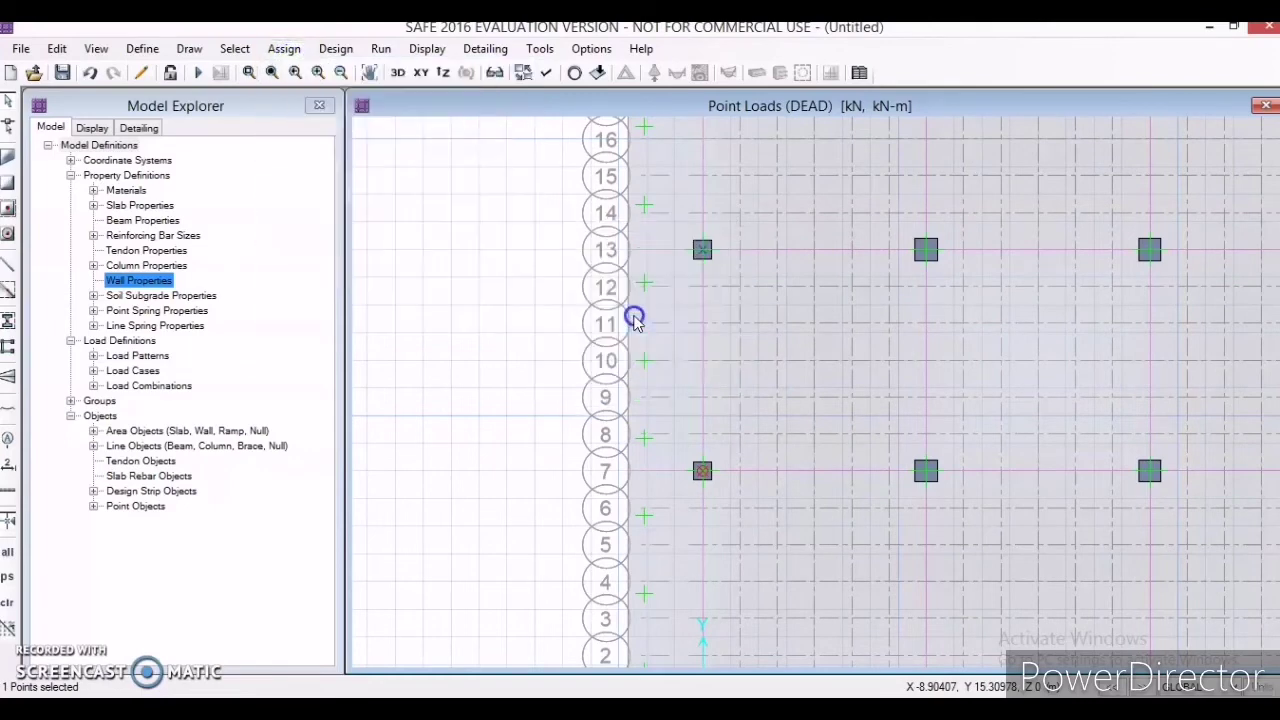
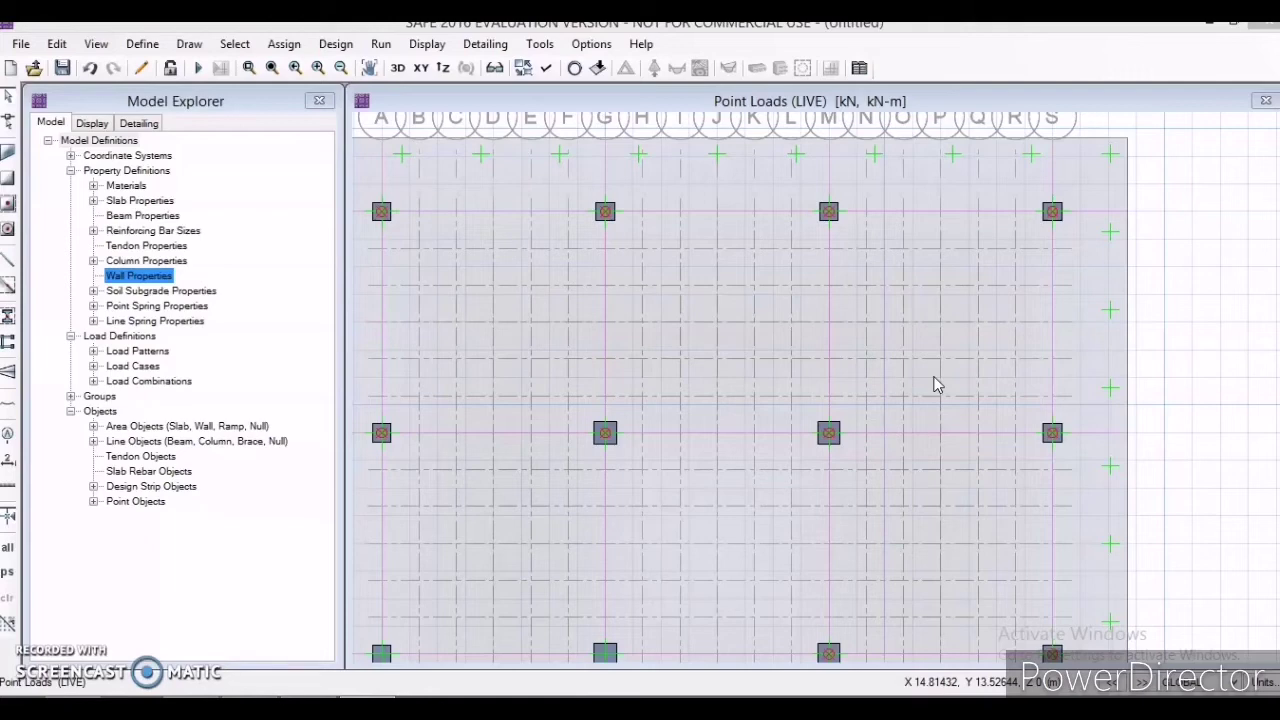
Run the analysis of the slab, saving the model in Documents as FINAL PROJECT.
left_click(383, 47)
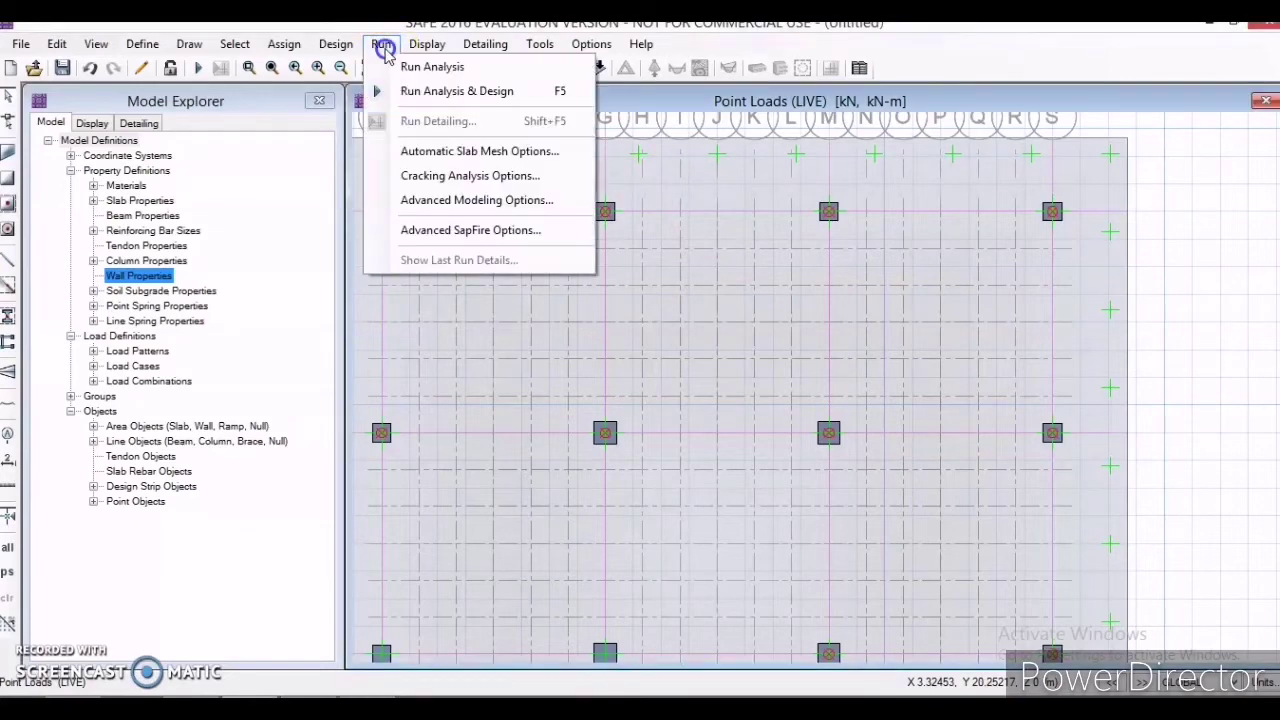
left_click(431, 70)
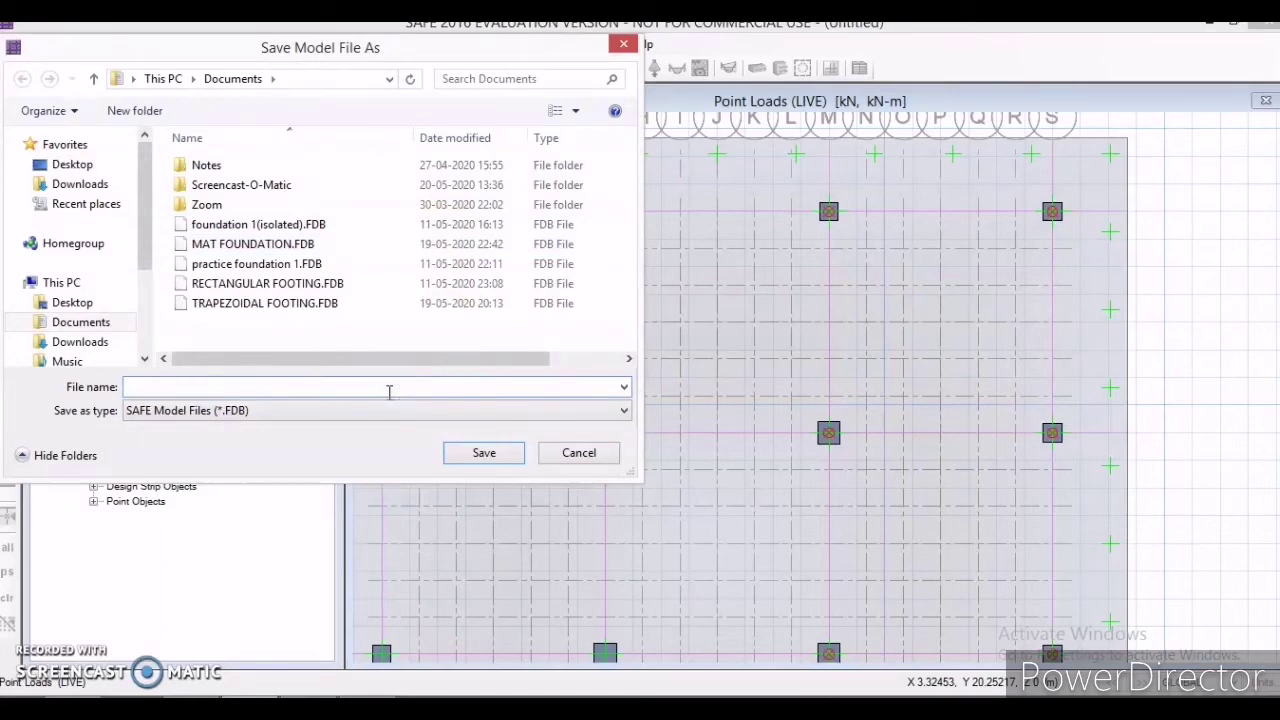
type("FINAL PROJECT")
left_click(484, 455)
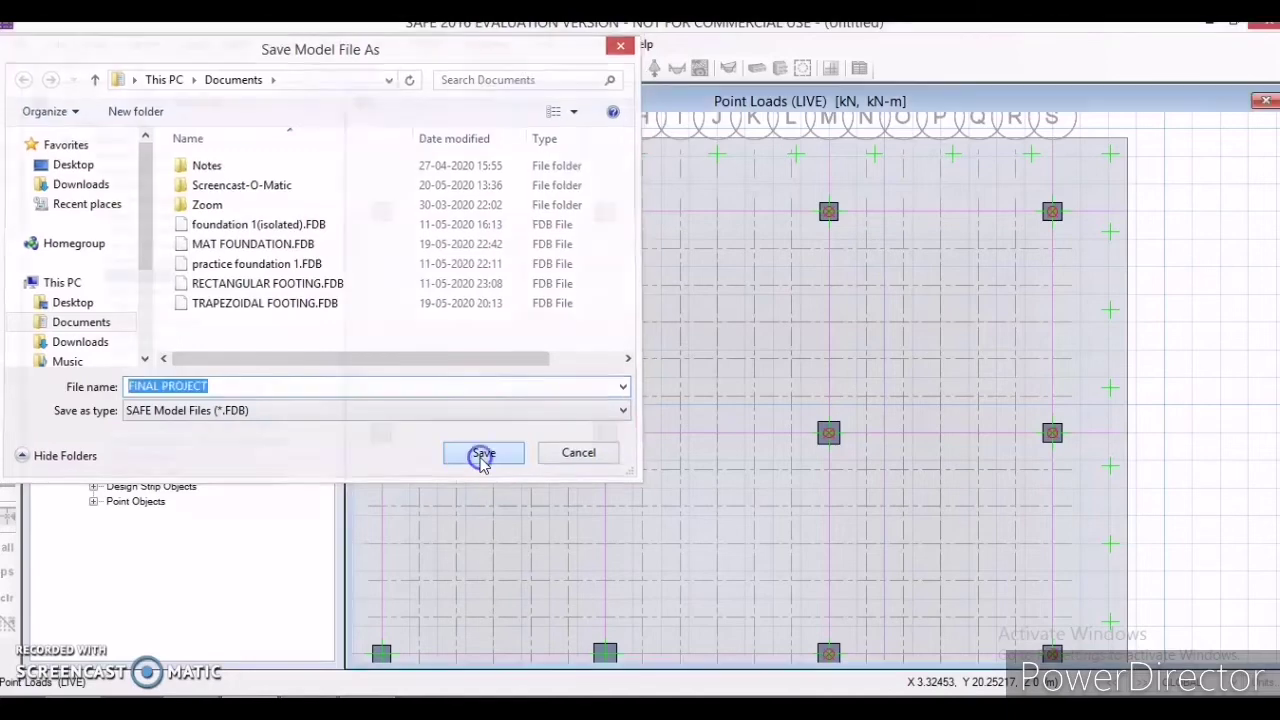
left_click(669, 357)
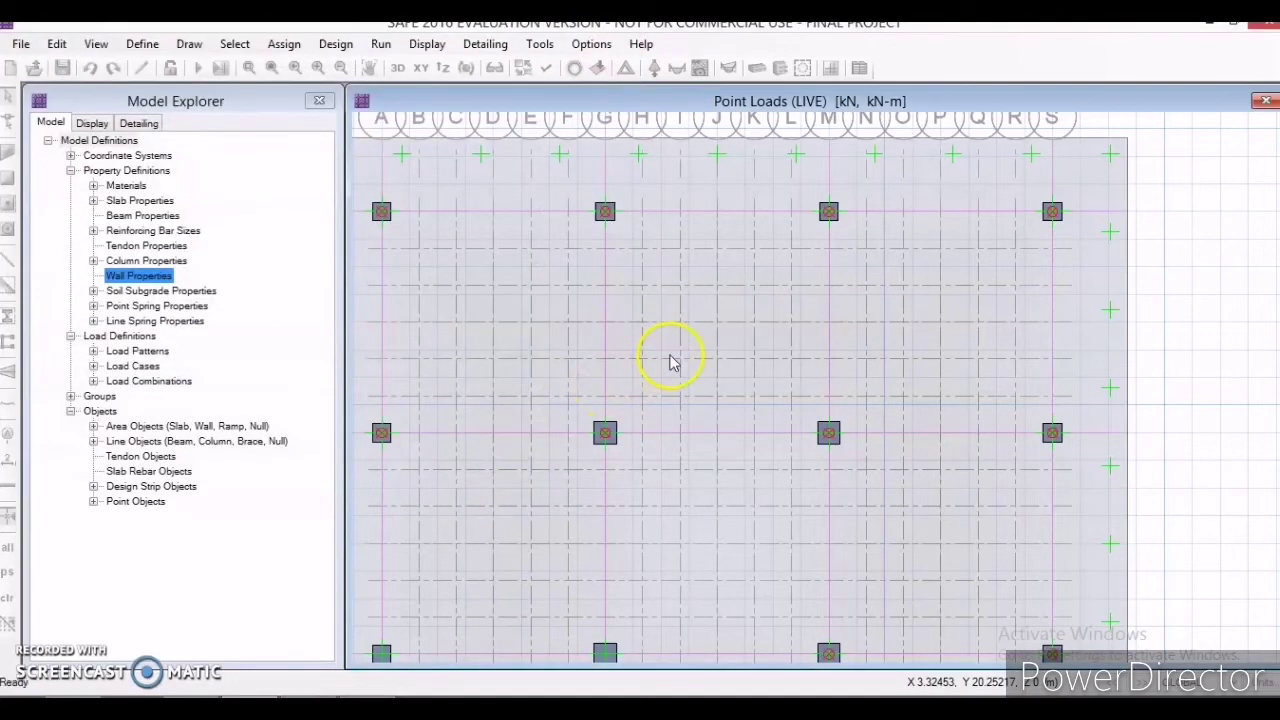
key("F5")
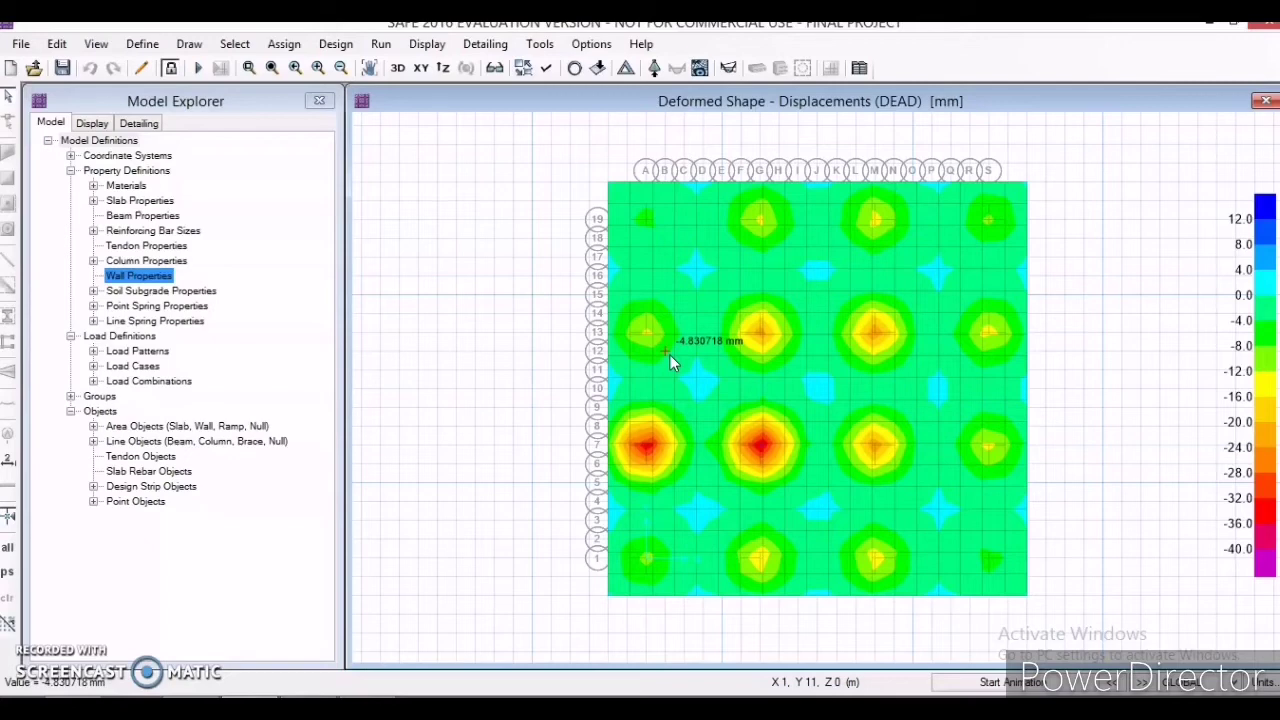
left_click(865, 460)
left_click(55, 658)
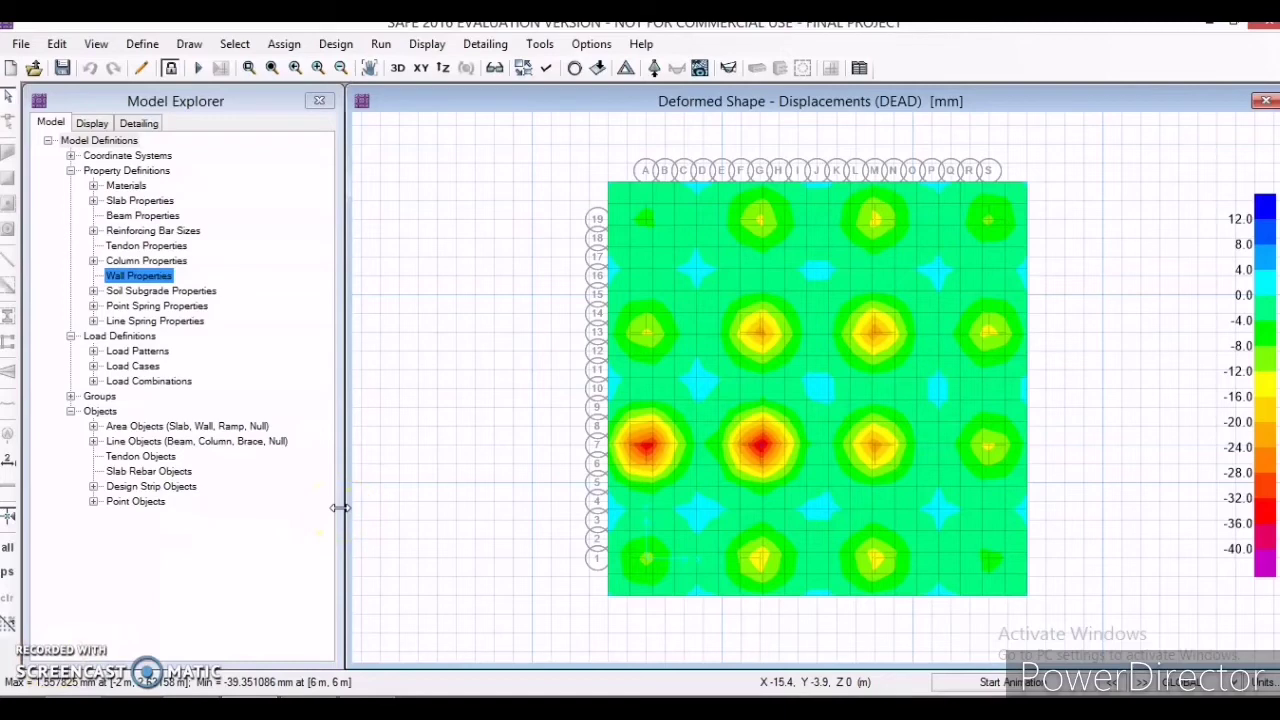
left_click(155, 622)
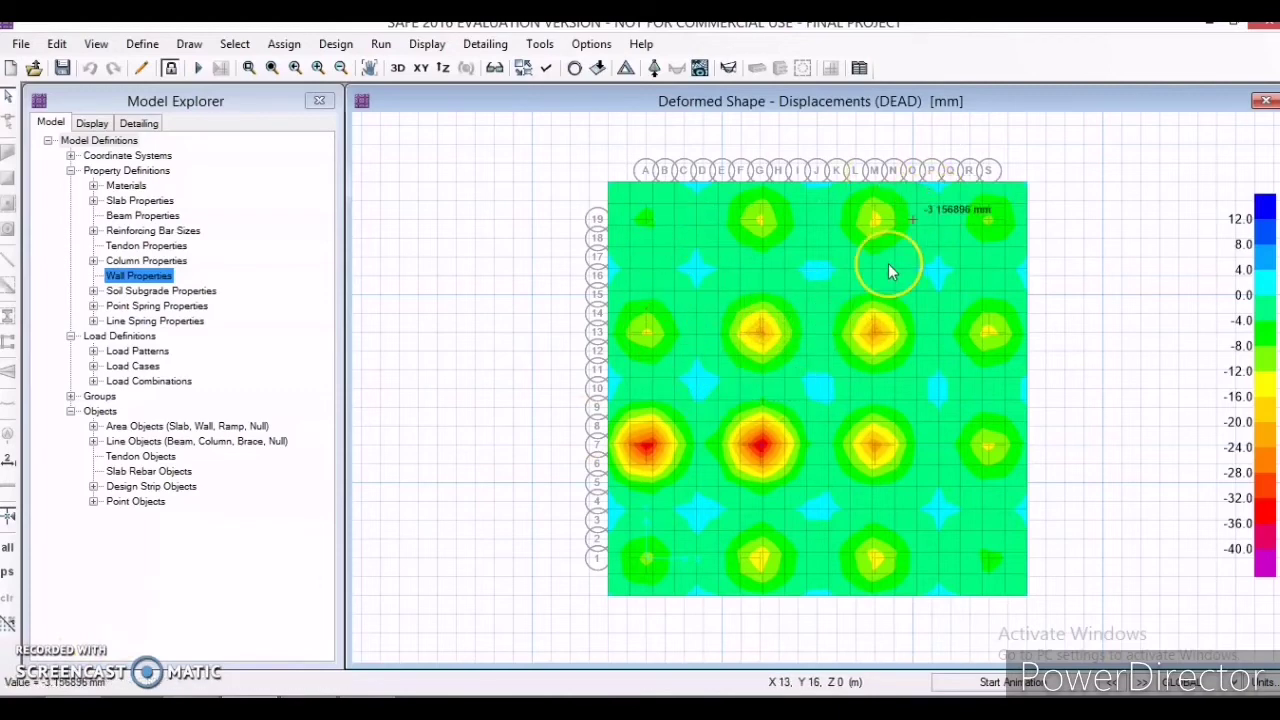
left_click(743, 510)
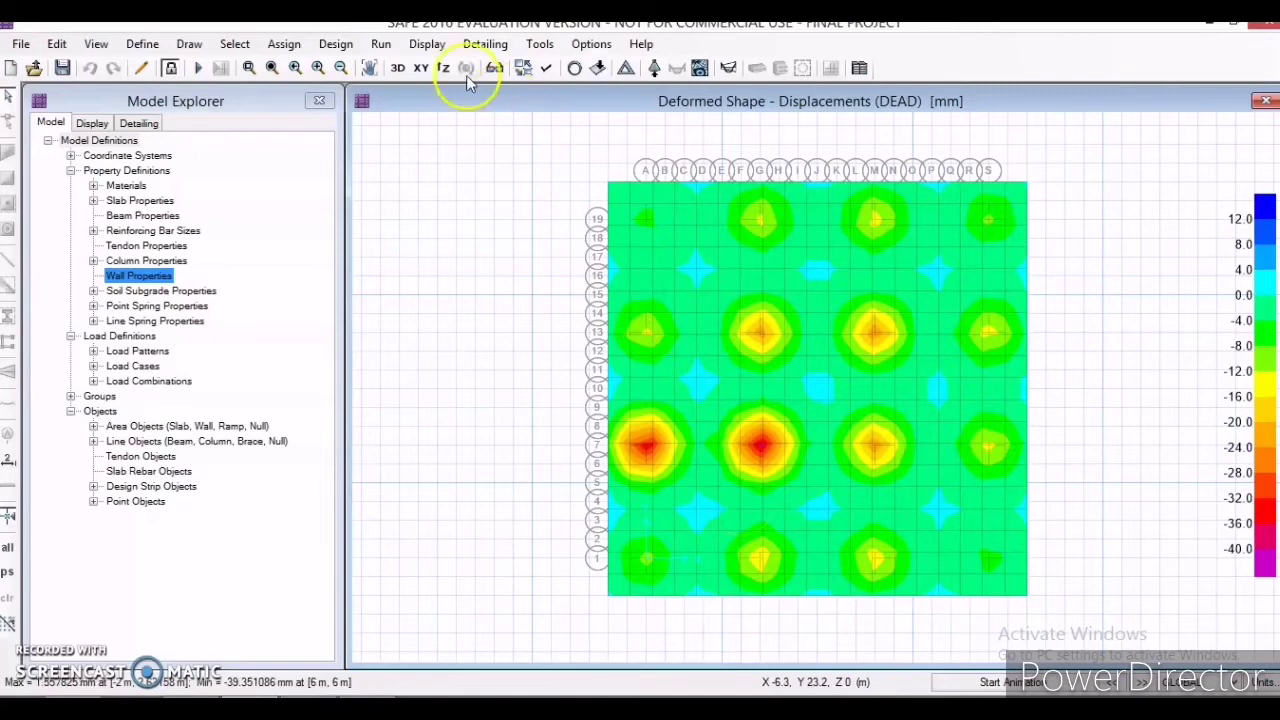
left_click(430, 46)
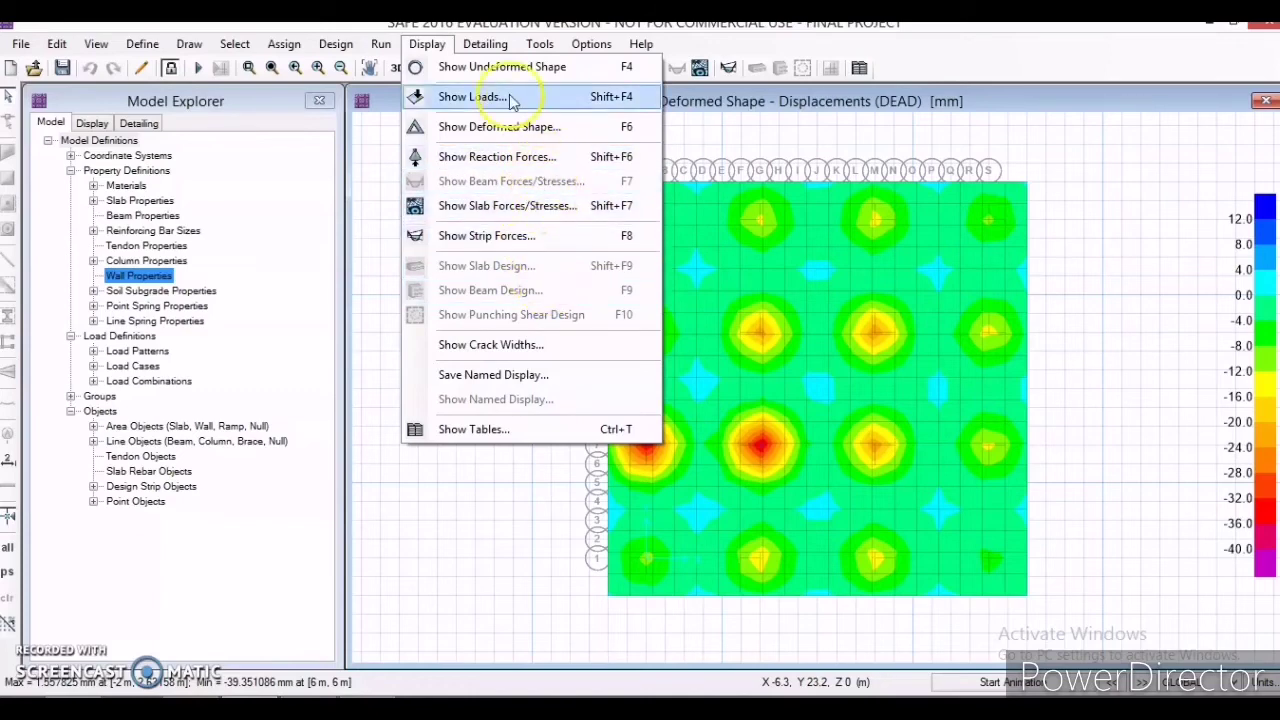
left_click(445, 46)
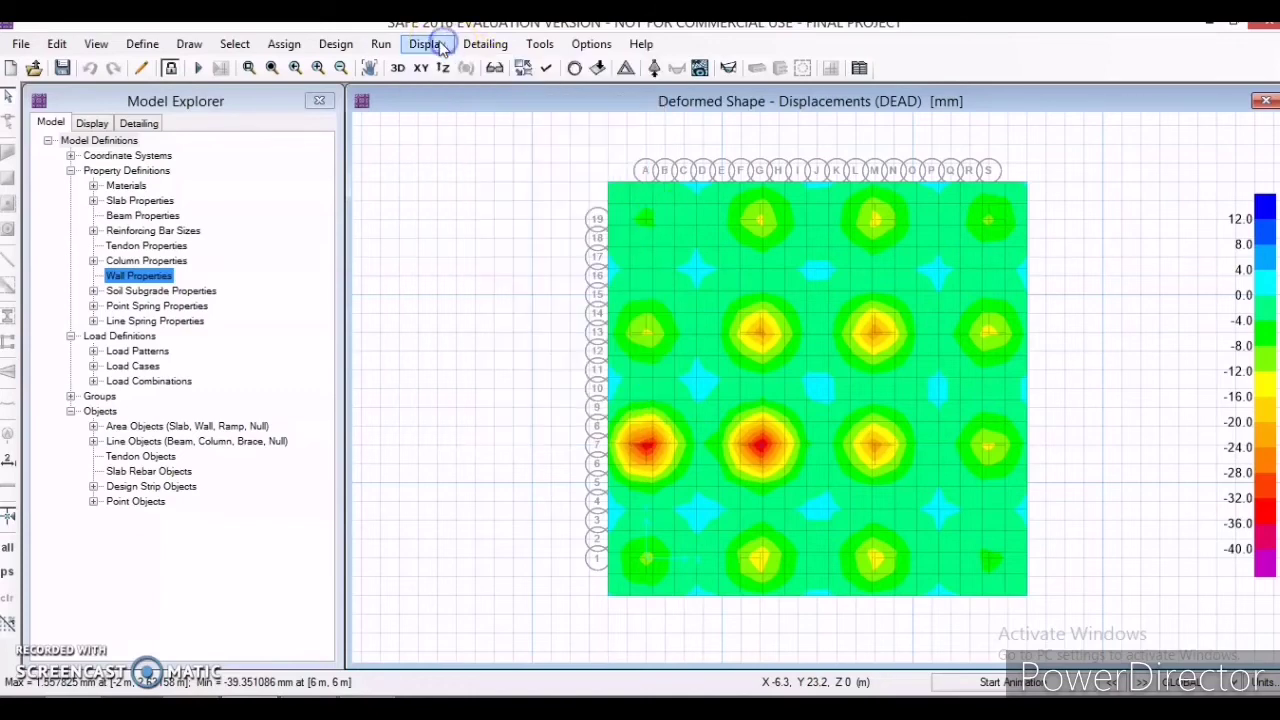
Run the analysis and design of the slab and display the punching shear design at the columns.
left_click(379, 45)
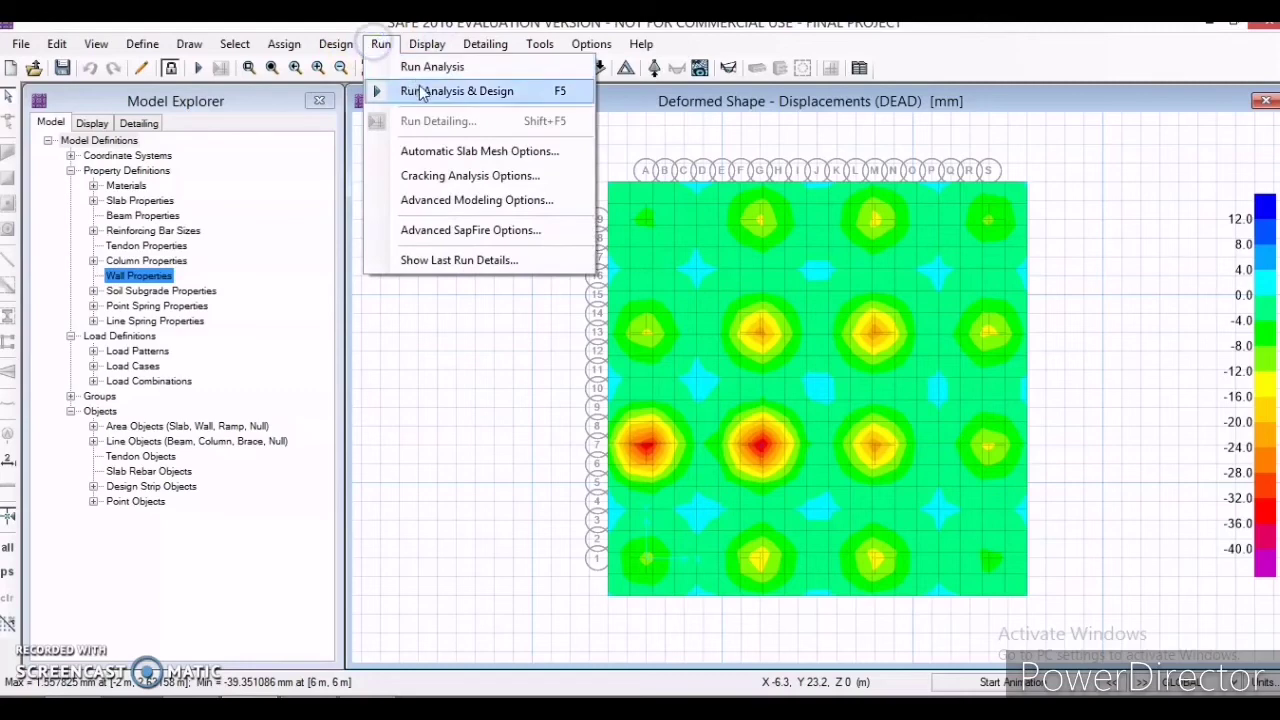
left_click(420, 90)
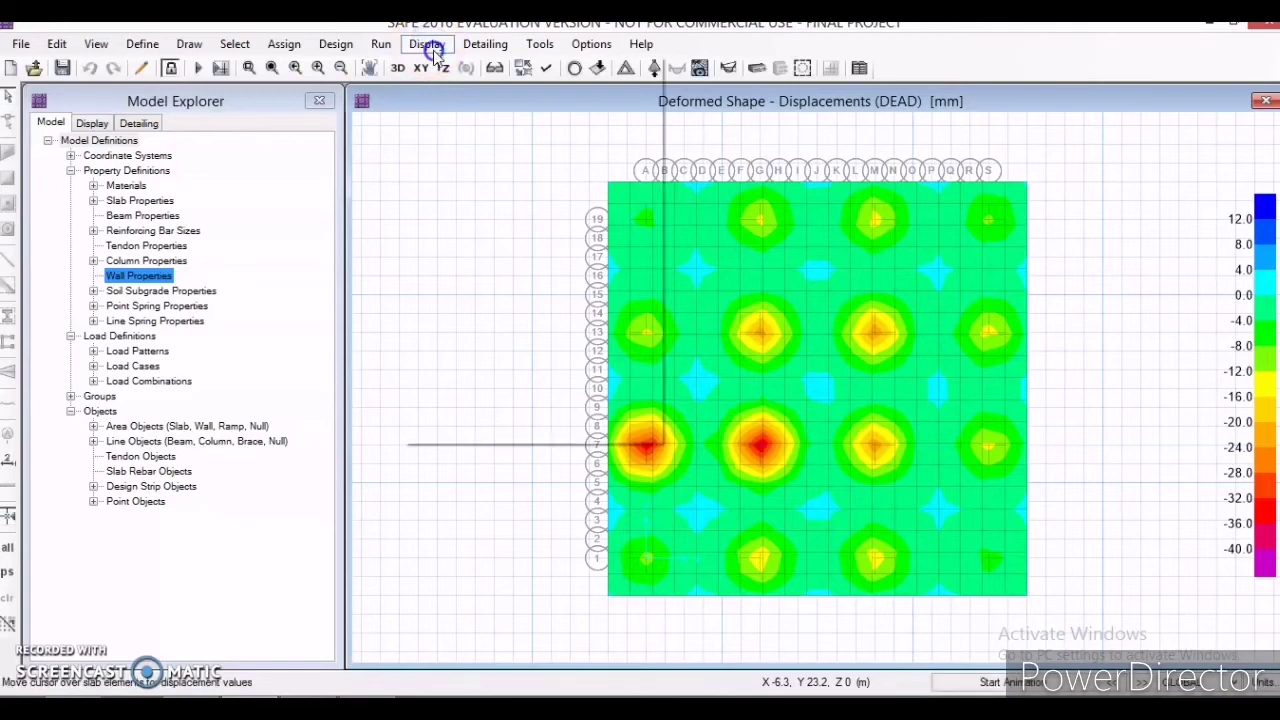
left_click(427, 44)
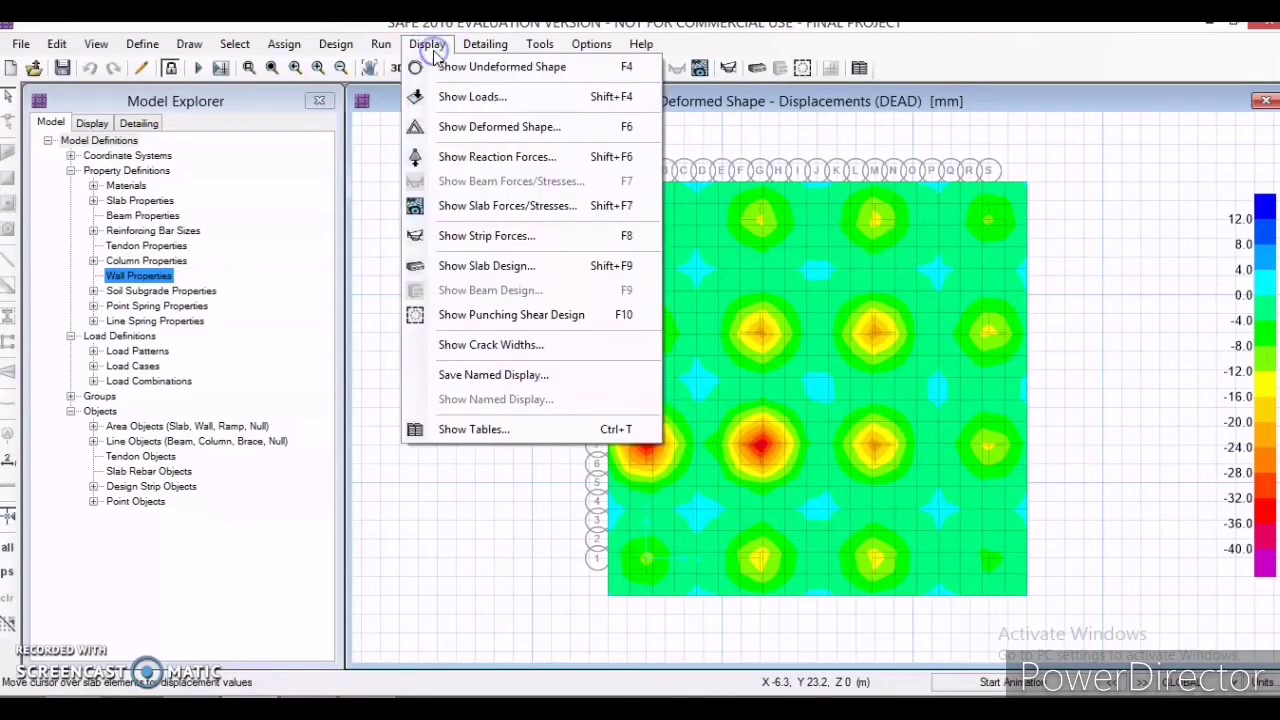
left_click(575, 314)
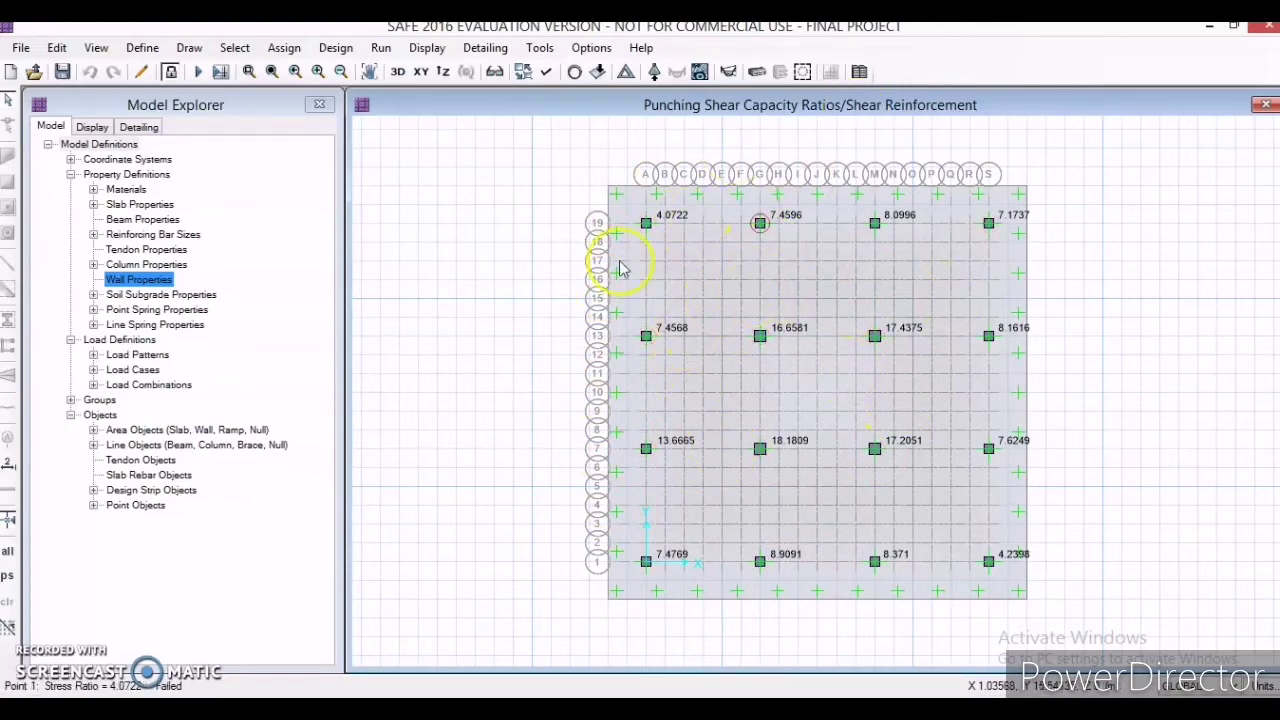
Unlock the model, discarding the analysis and design results, and set the FOOTING slab property's thickness to 900 mm.
left_click(170, 72)
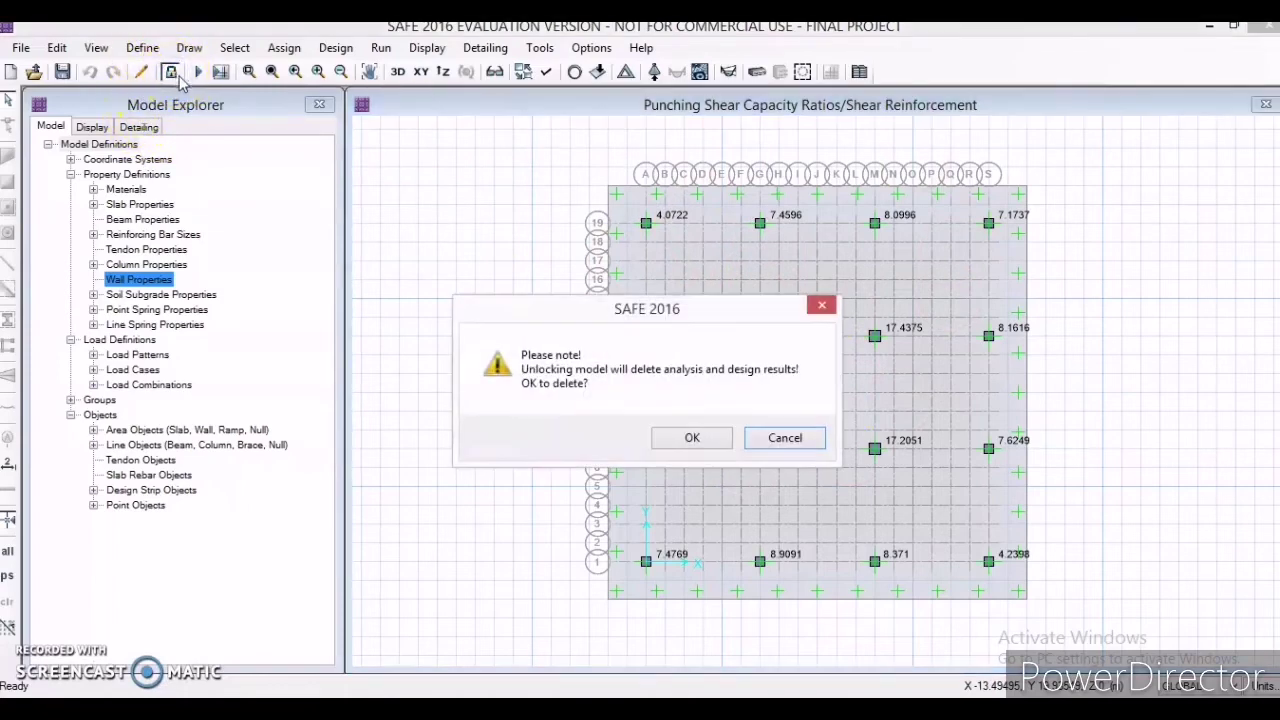
left_click(690, 436)
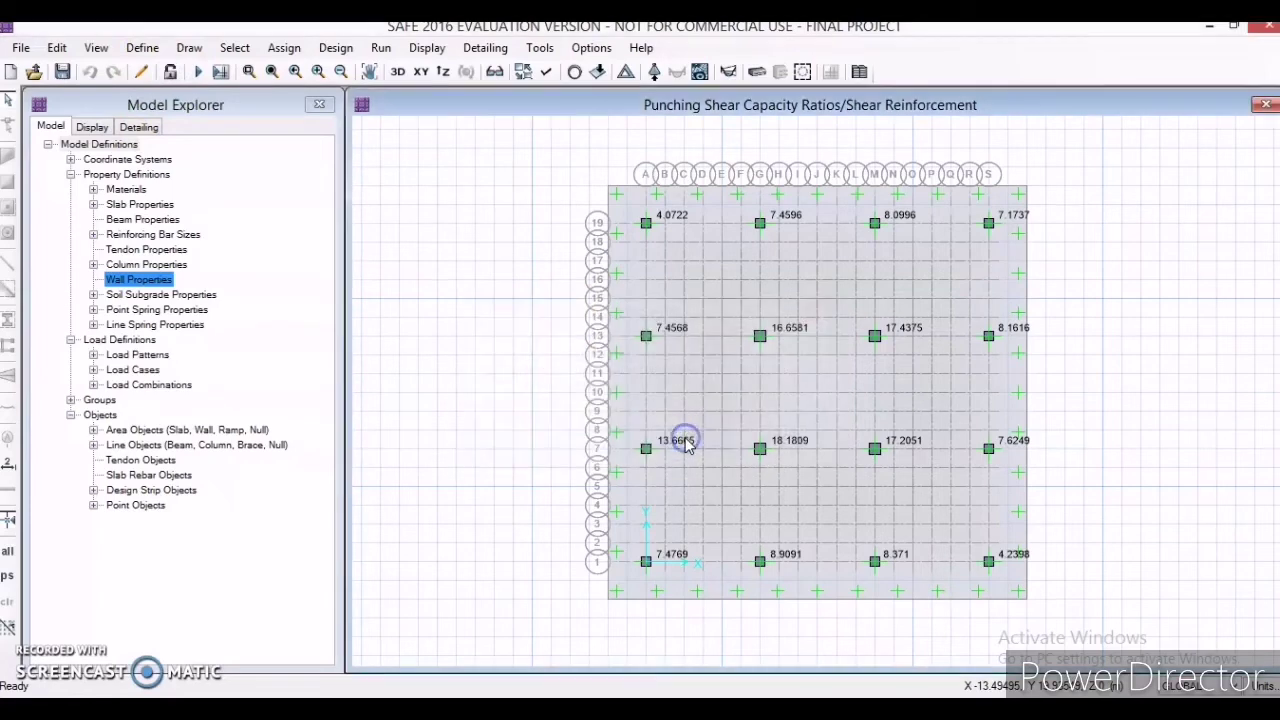
left_click(142, 47)
left_click(173, 91)
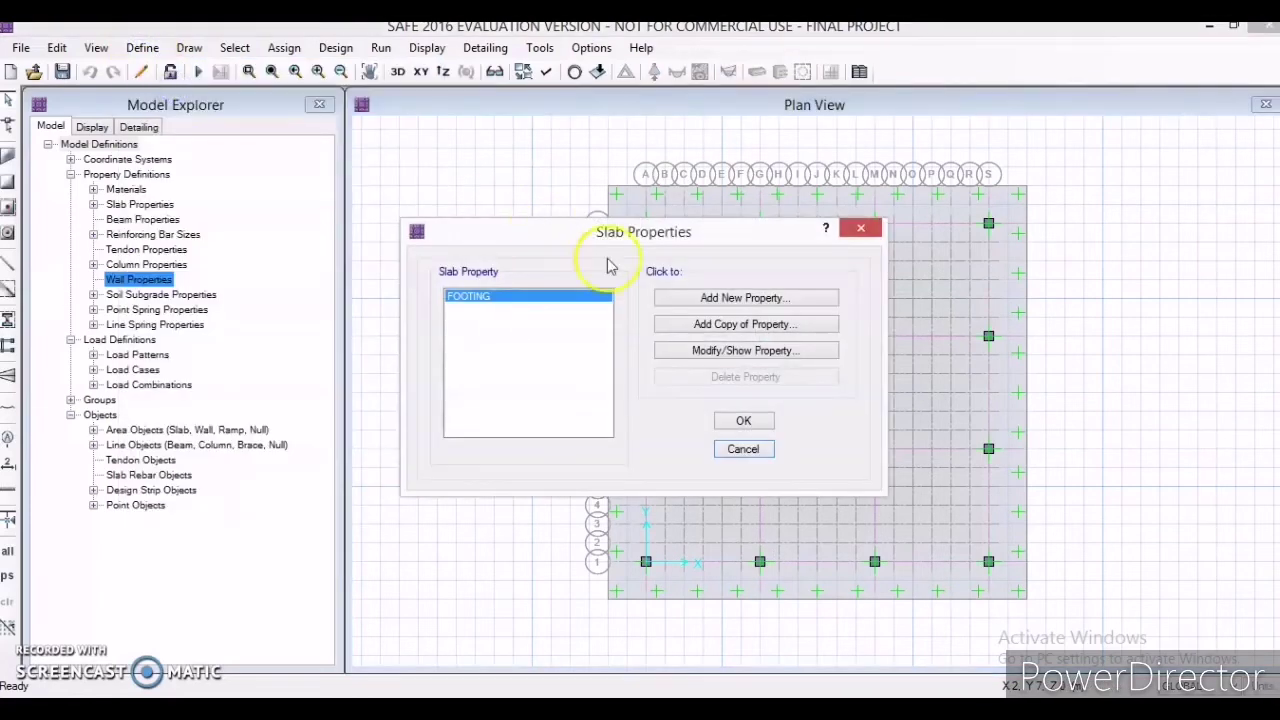
left_click(745, 352)
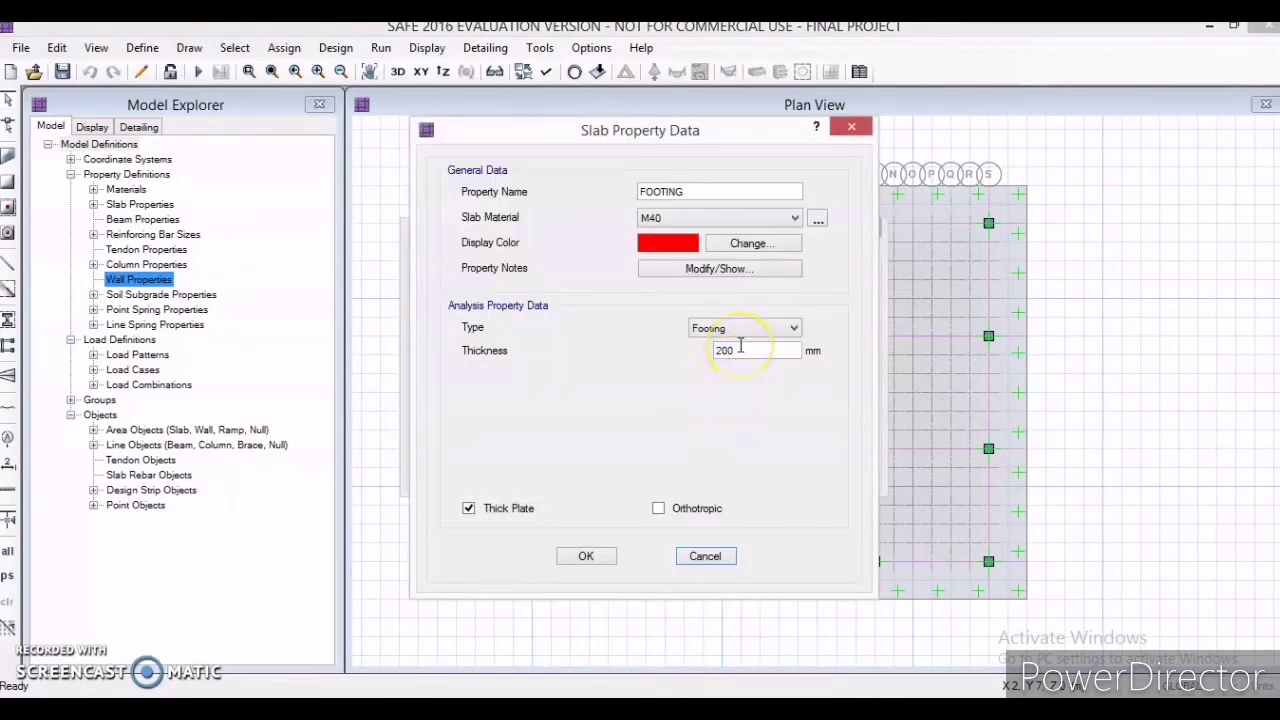
double_click(736, 350)
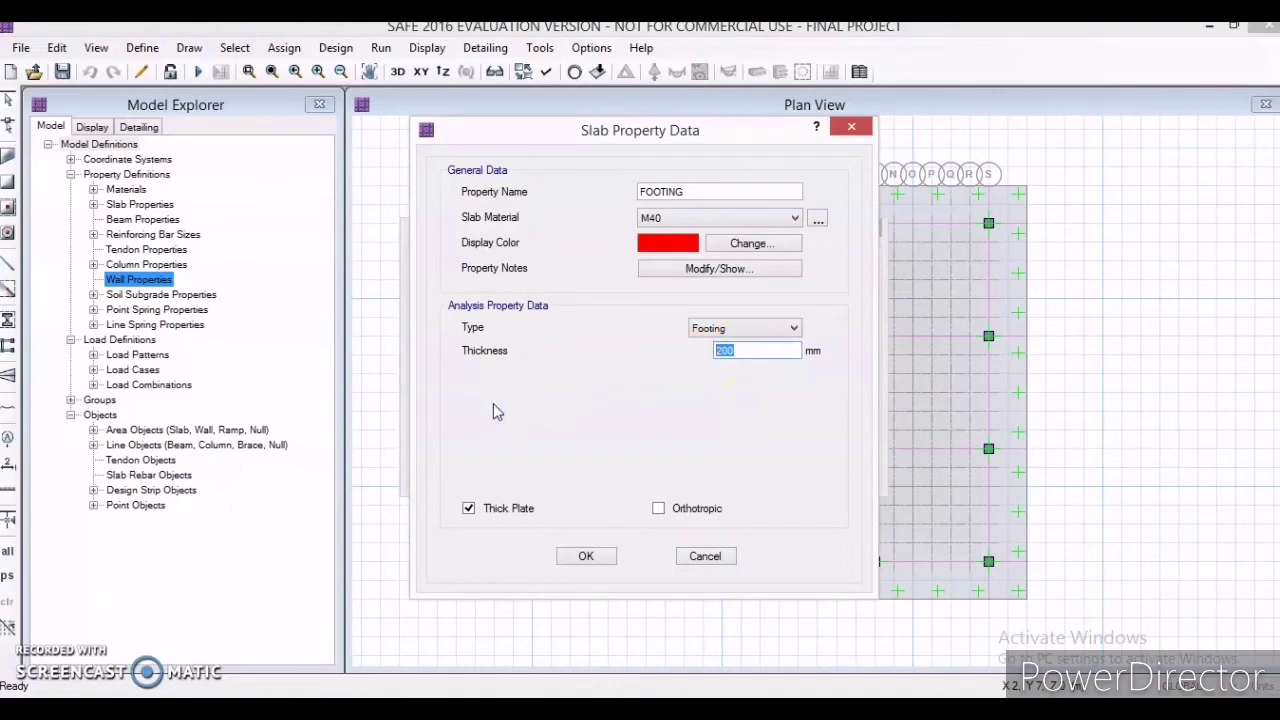
type("900")
left_click(586, 556)
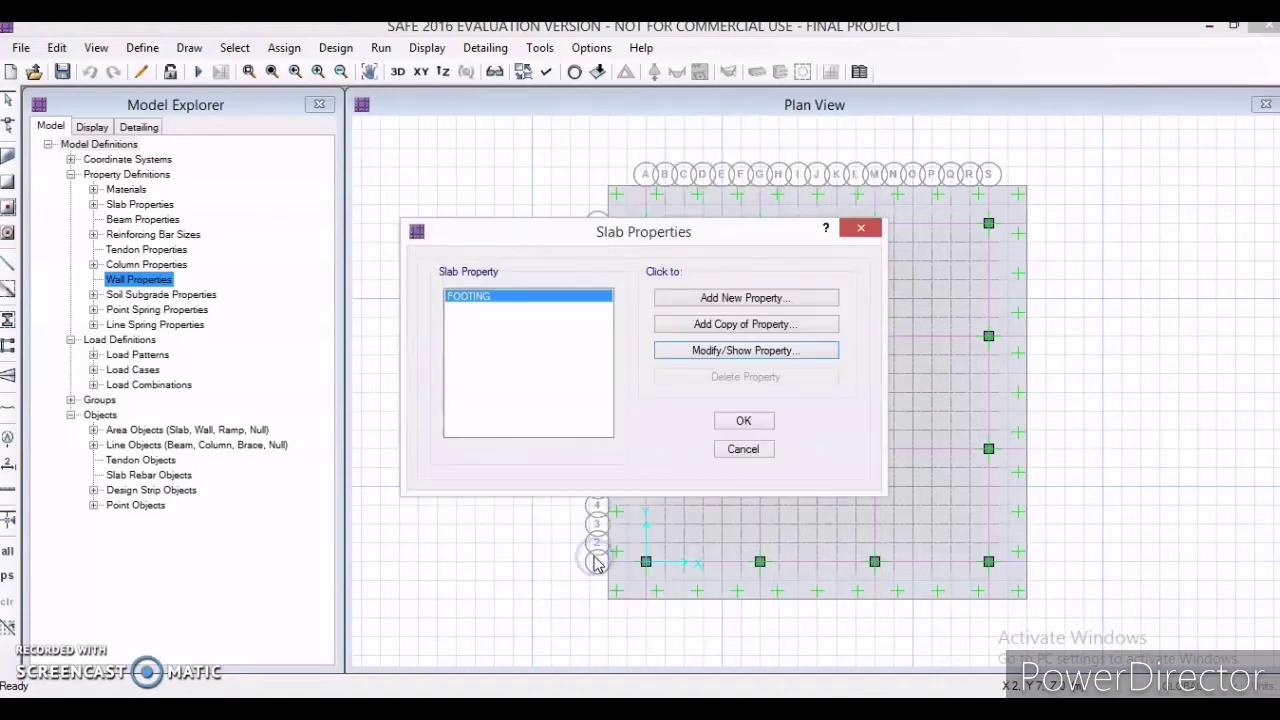
left_click(741, 424)
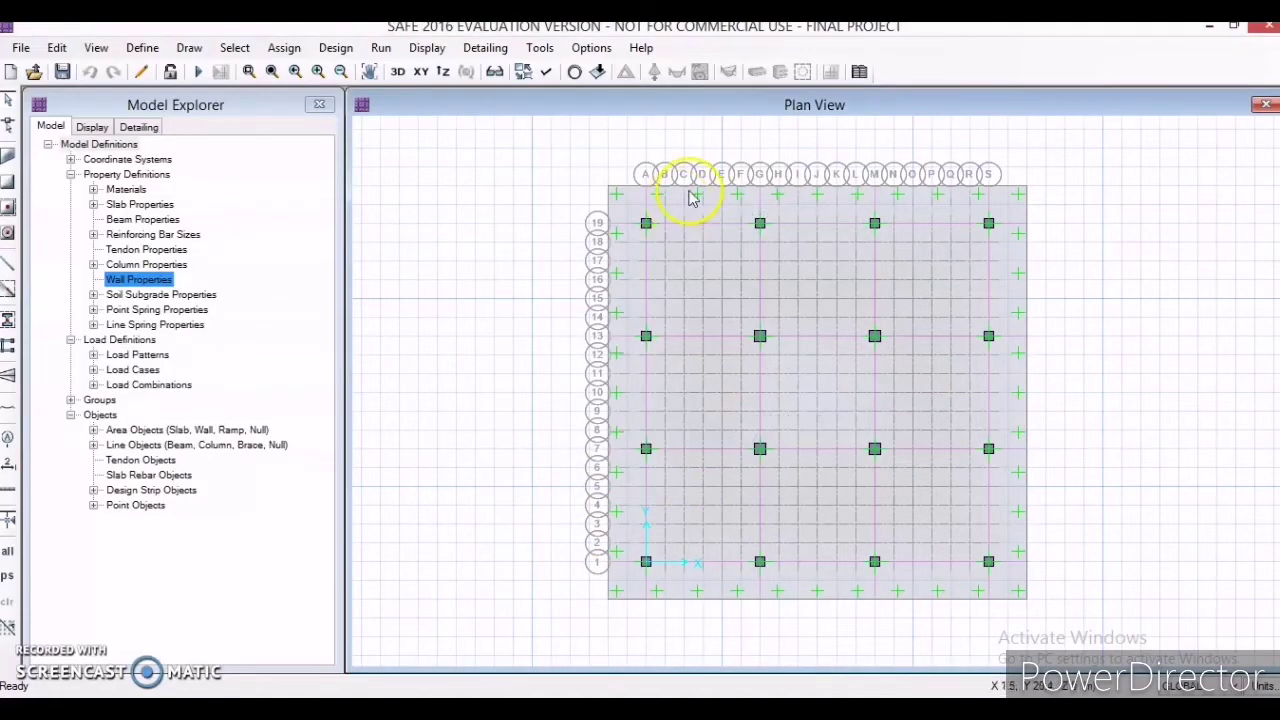
Run the analysis and design with the 900 mm footing and display the punching shear design.
left_click(381, 48)
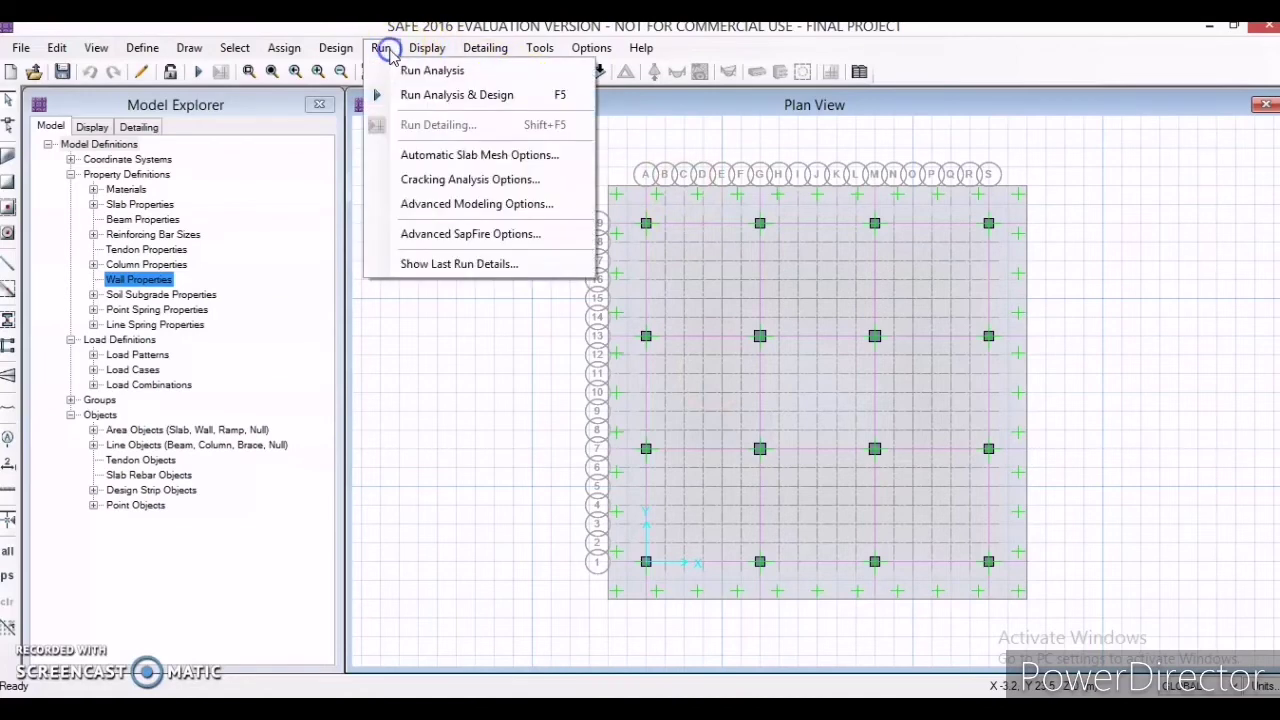
left_click(449, 95)
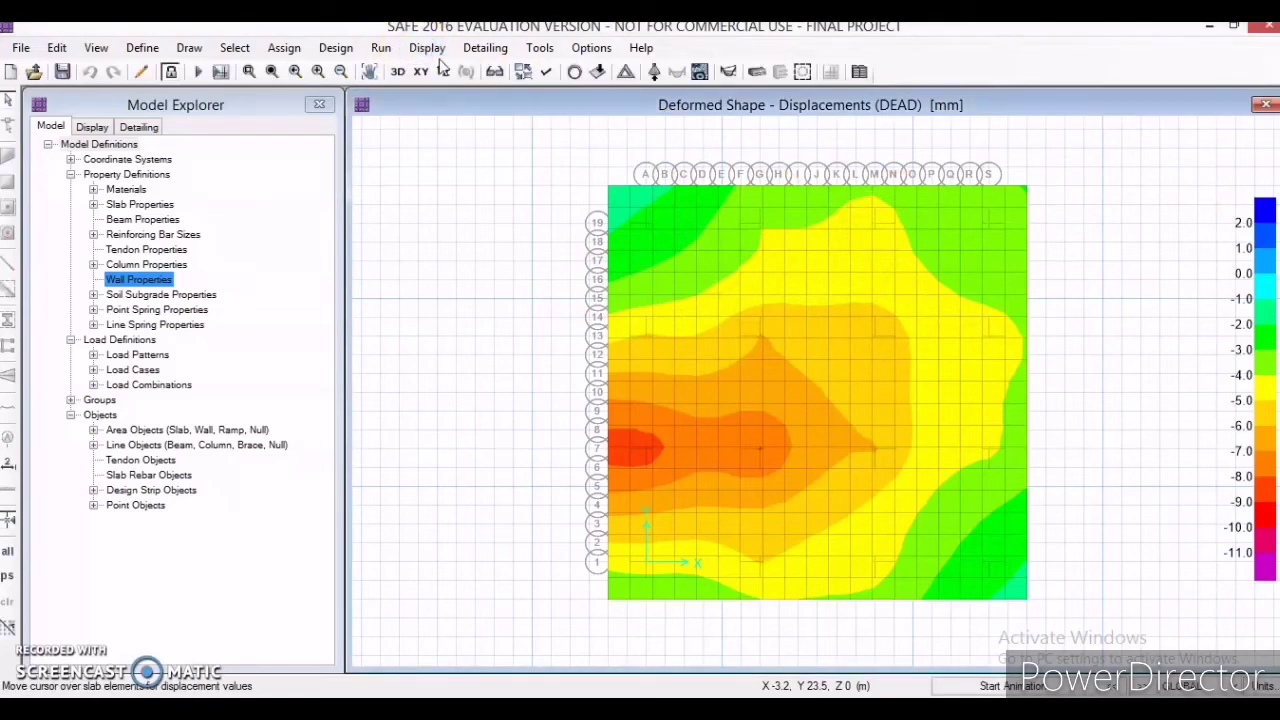
left_click(427, 48)
left_click(540, 195)
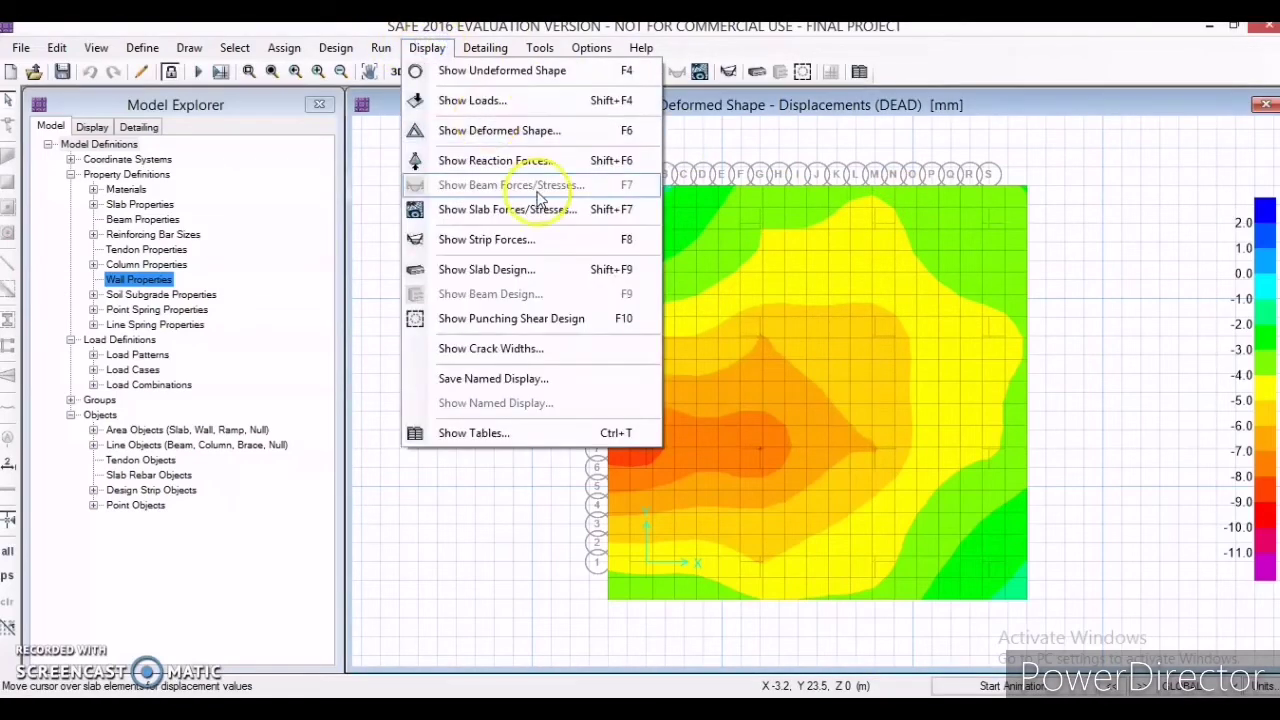
left_click(565, 318)
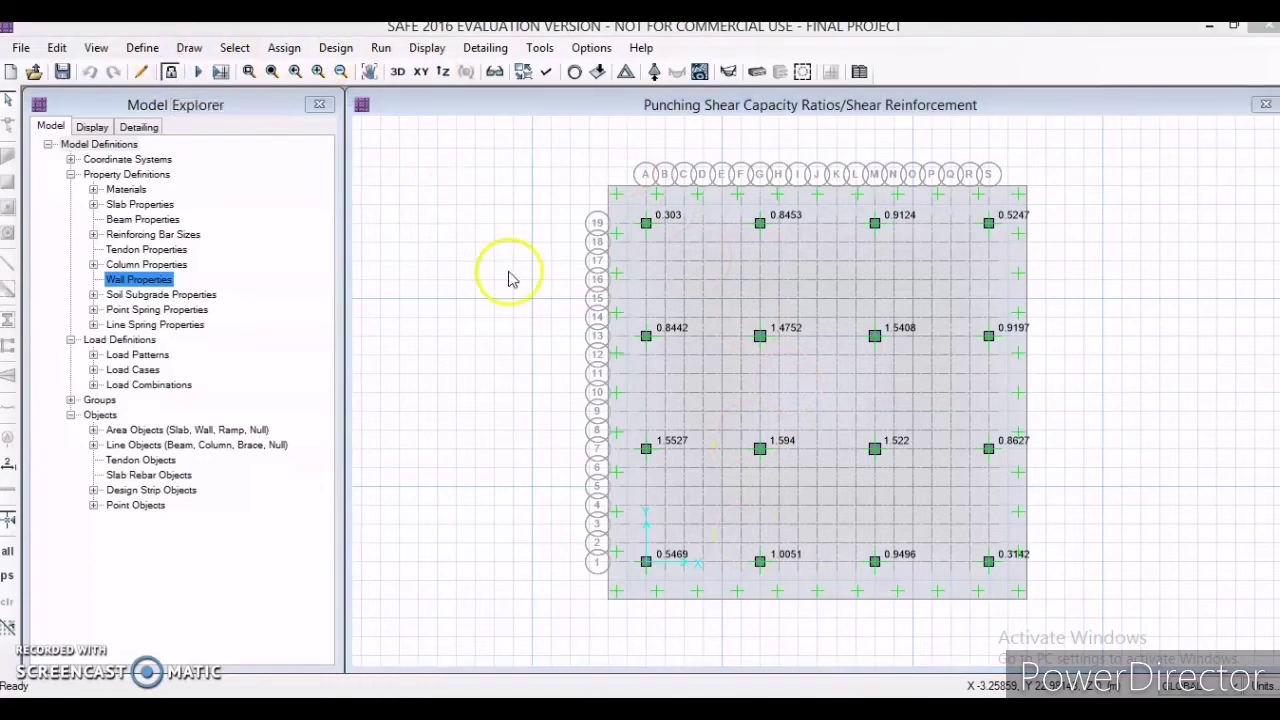
Unlock the model again, discarding the results, and set the FOOTING slab property's thickness to 1200 mm.
left_click(171, 72)
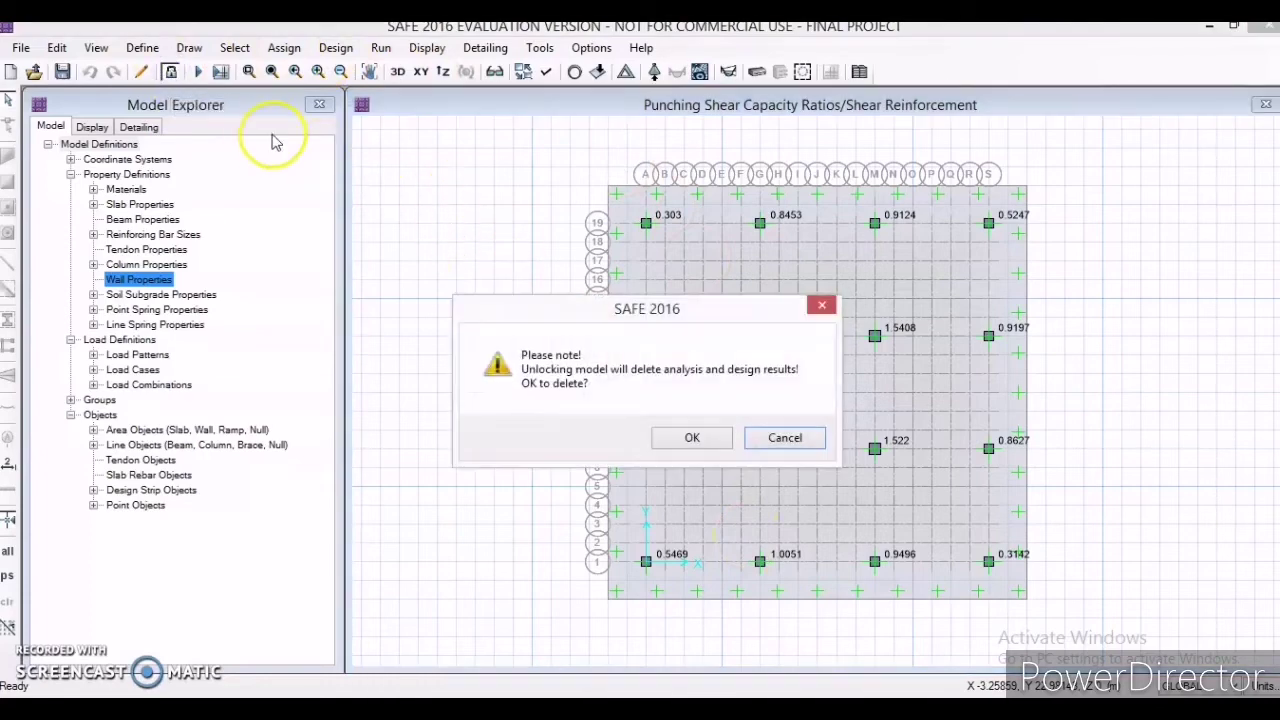
left_click(689, 437)
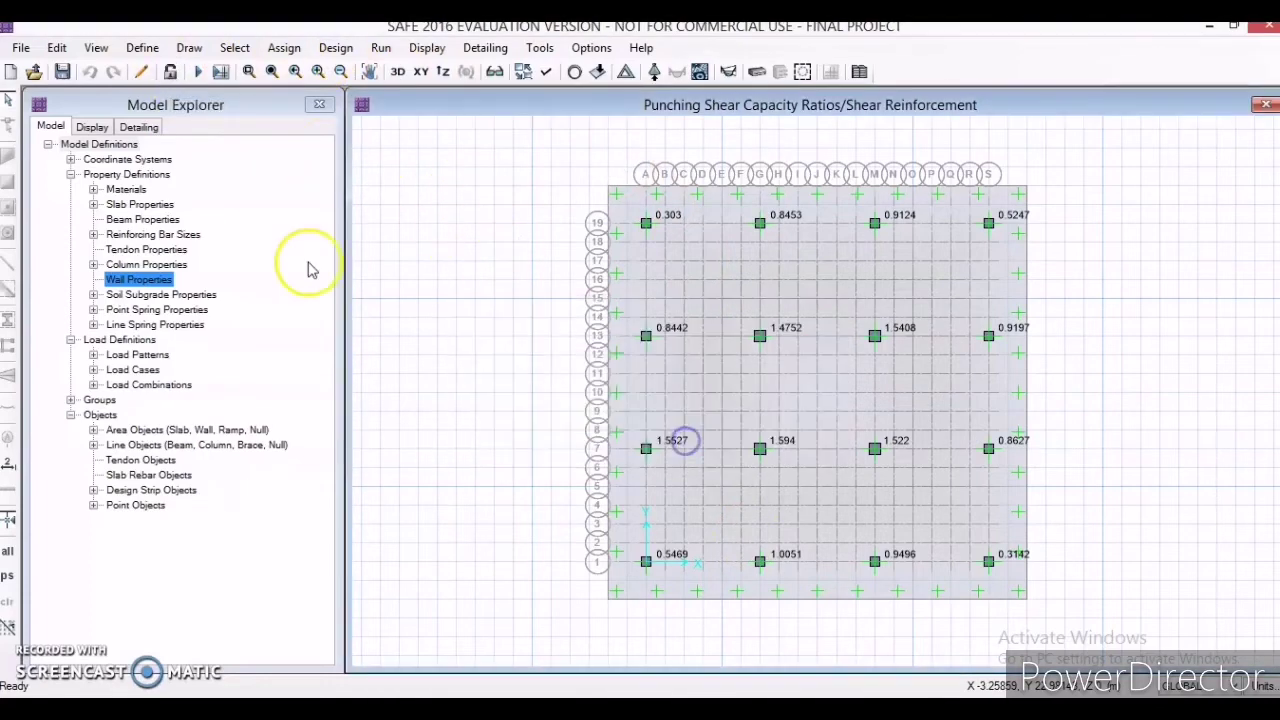
left_click(138, 48)
left_click(200, 94)
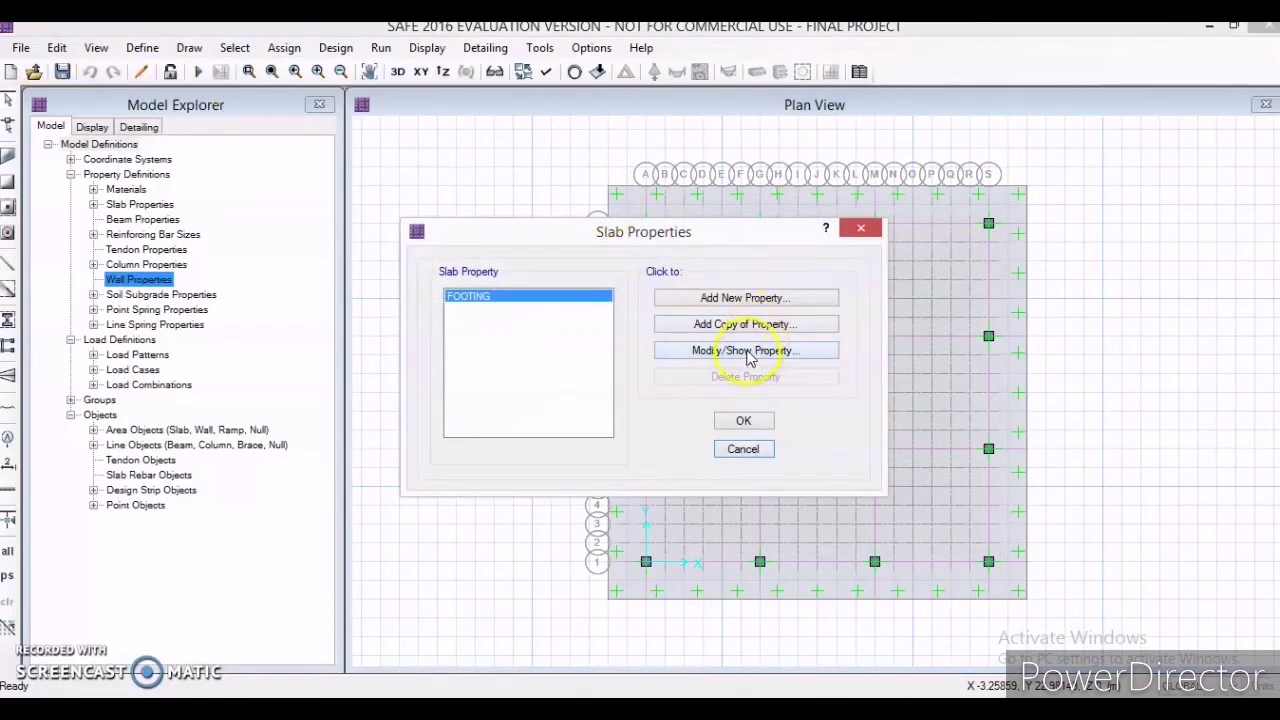
left_click(748, 355)
double_click(740, 354)
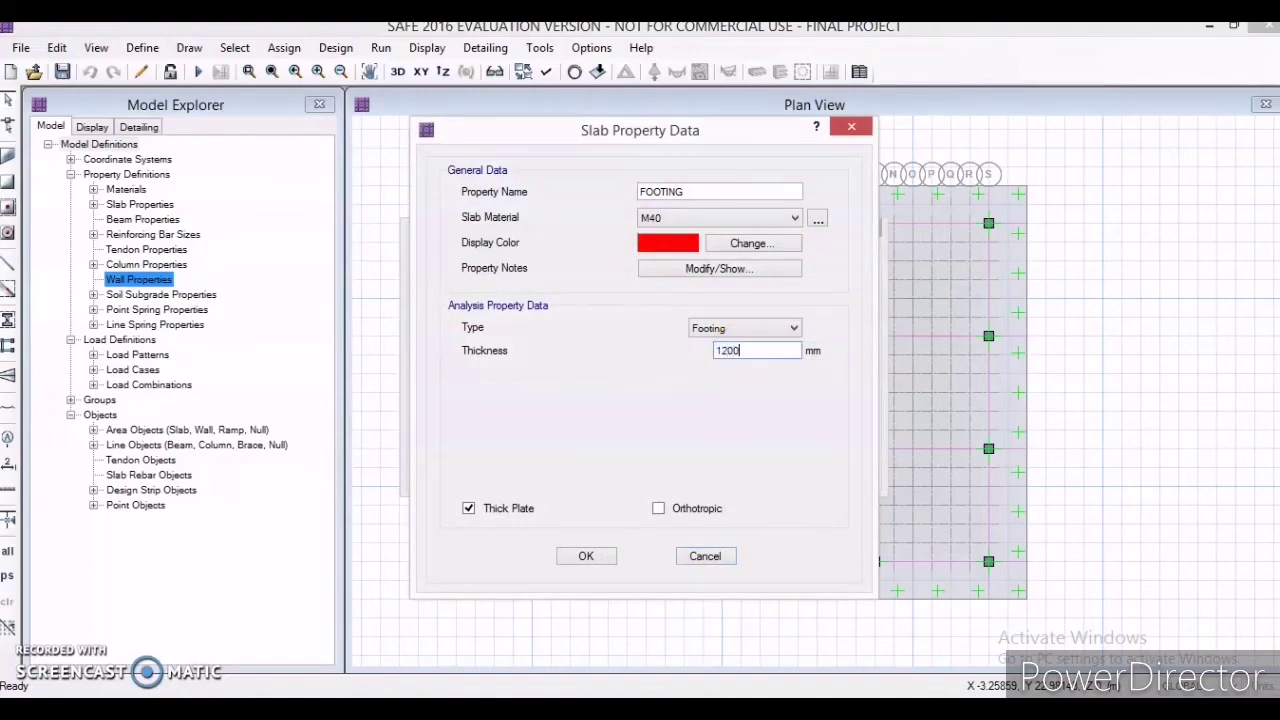
left_click(568, 559)
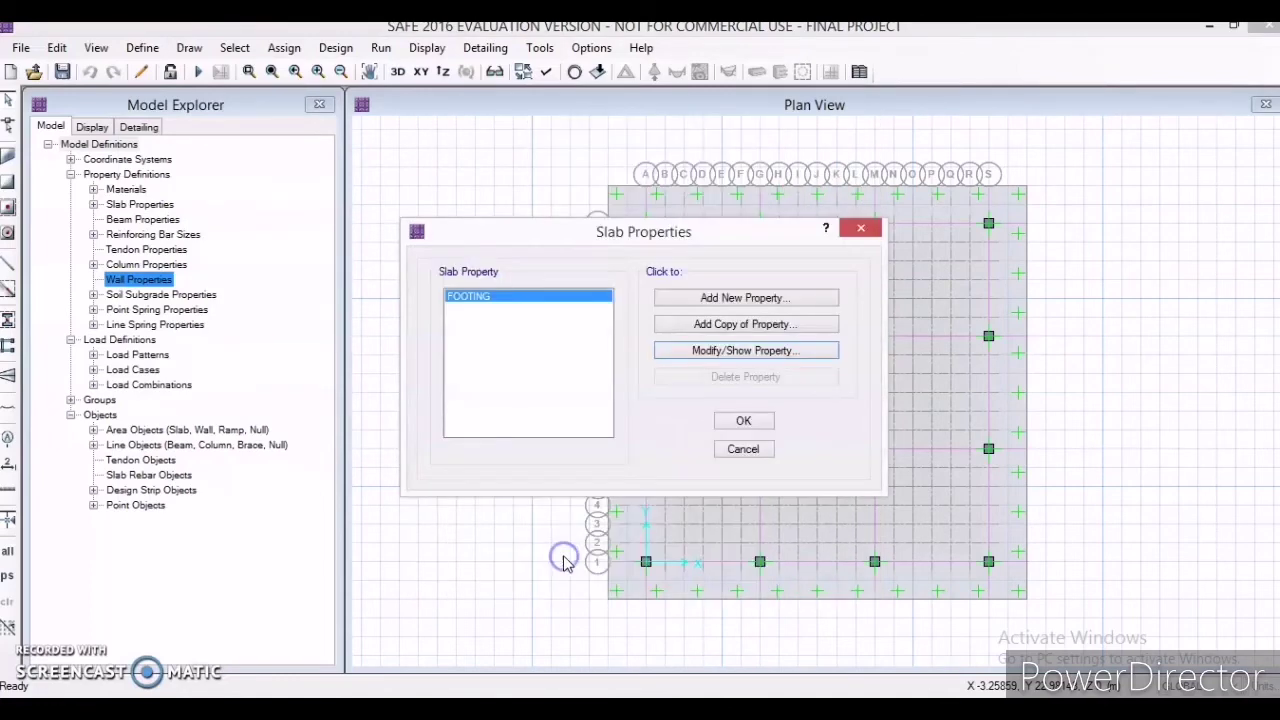
left_click(757, 428)
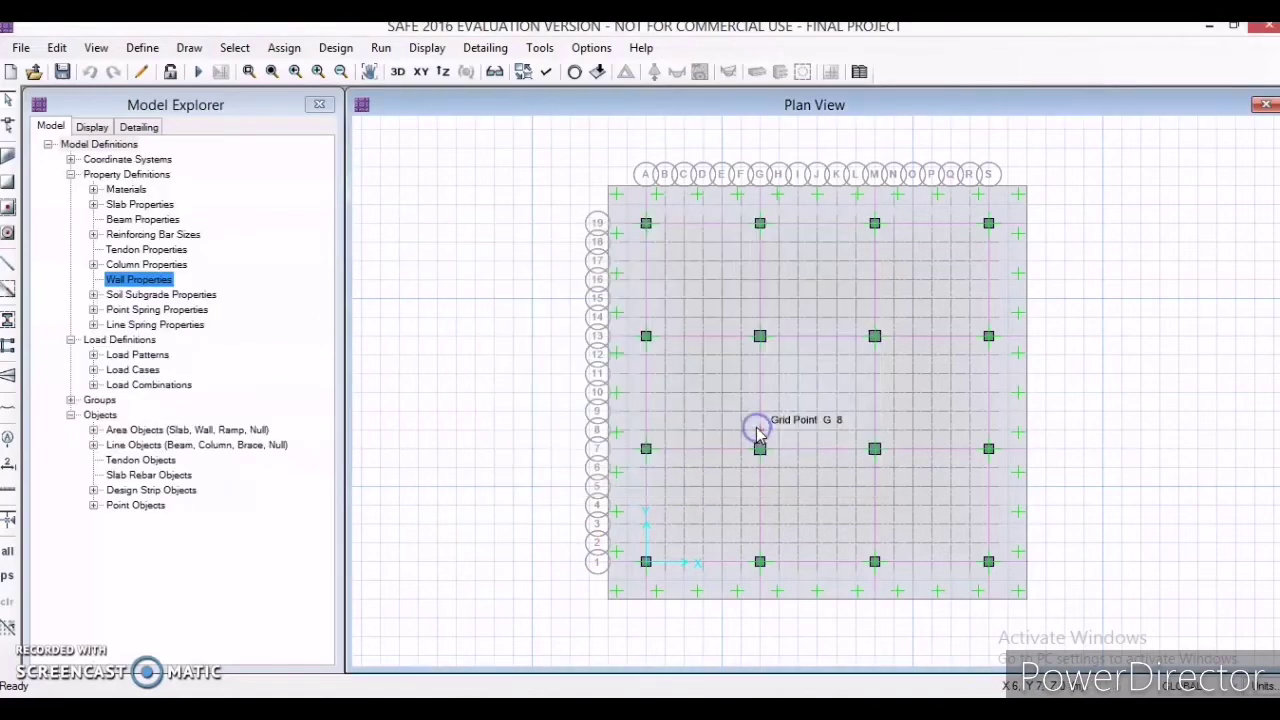
Run the analysis and design with the 1200 mm footing and display the punching shear design.
left_click(383, 47)
left_click(383, 47)
left_click(383, 47)
left_click(424, 93)
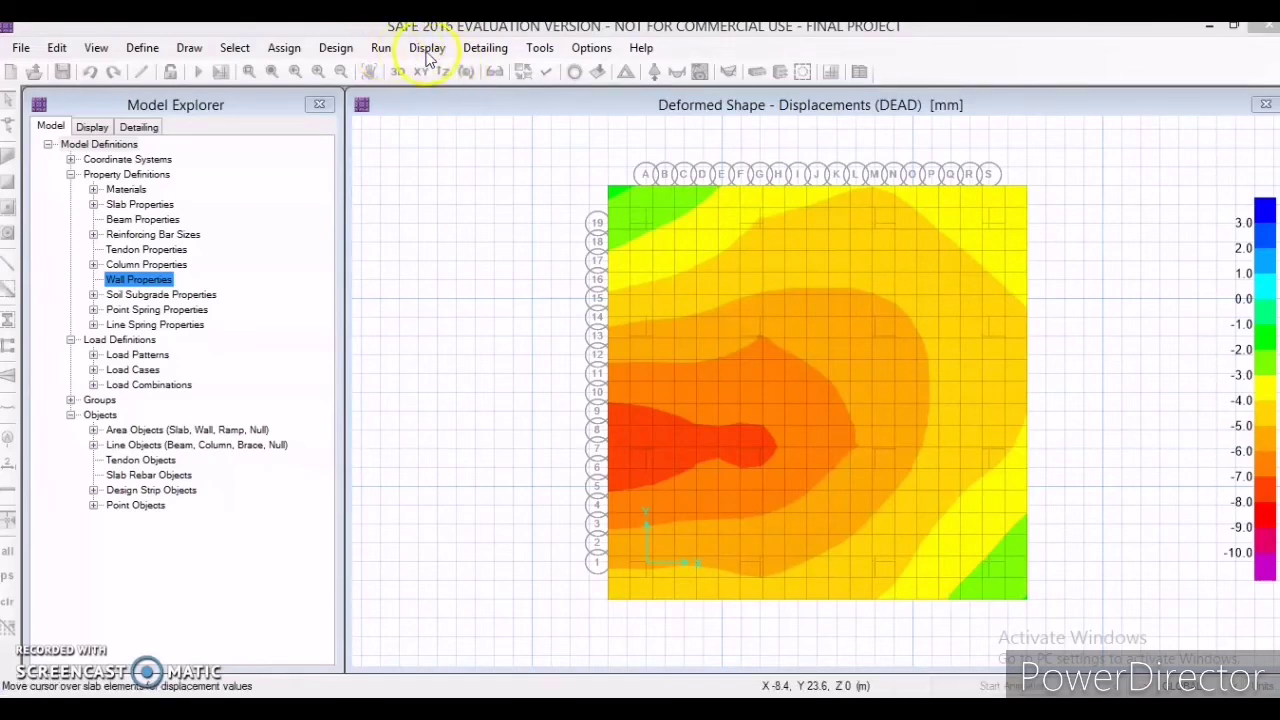
left_click(428, 52)
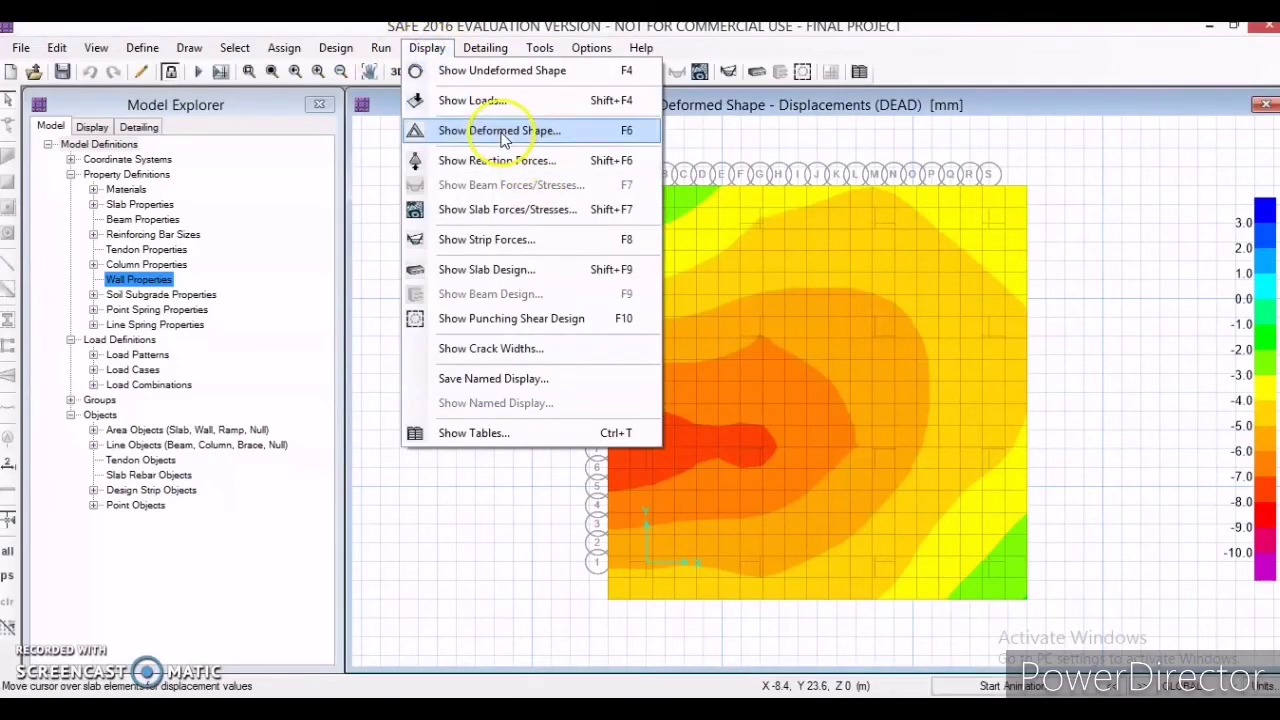
left_click(561, 318)
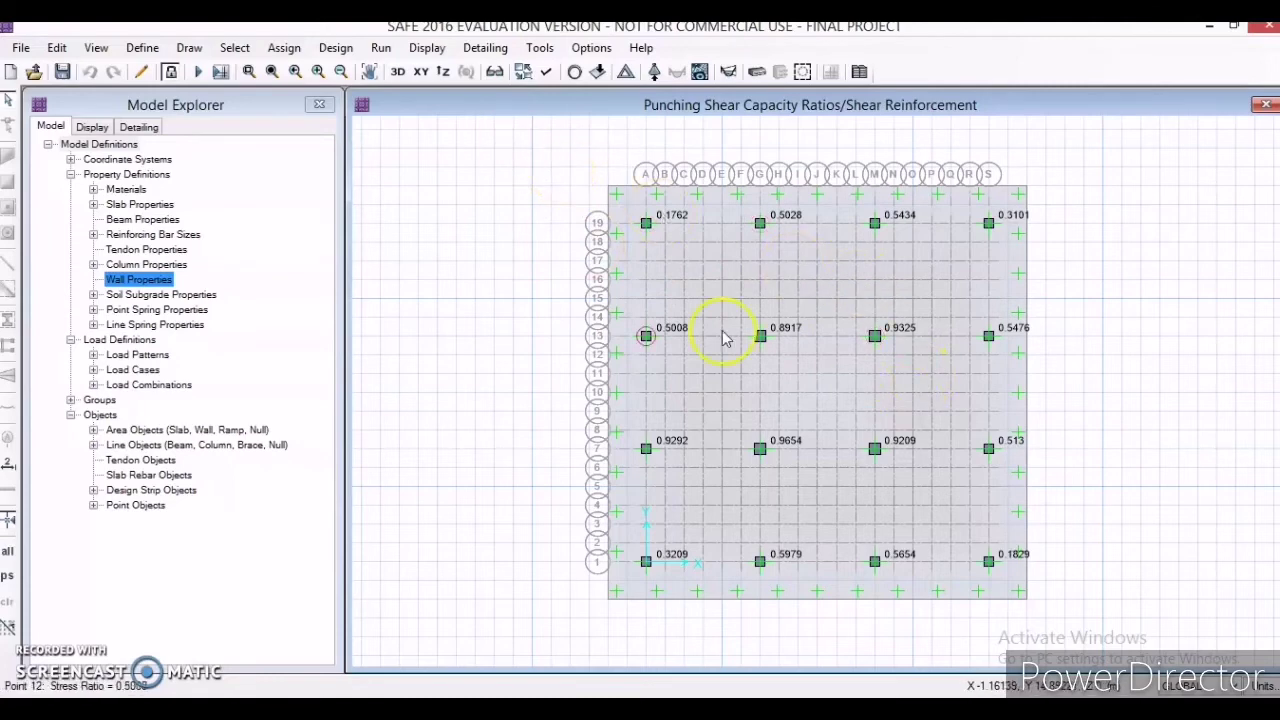
Turn on the extruded view in the display options and show the slab in the default 3D view.
left_click(525, 71)
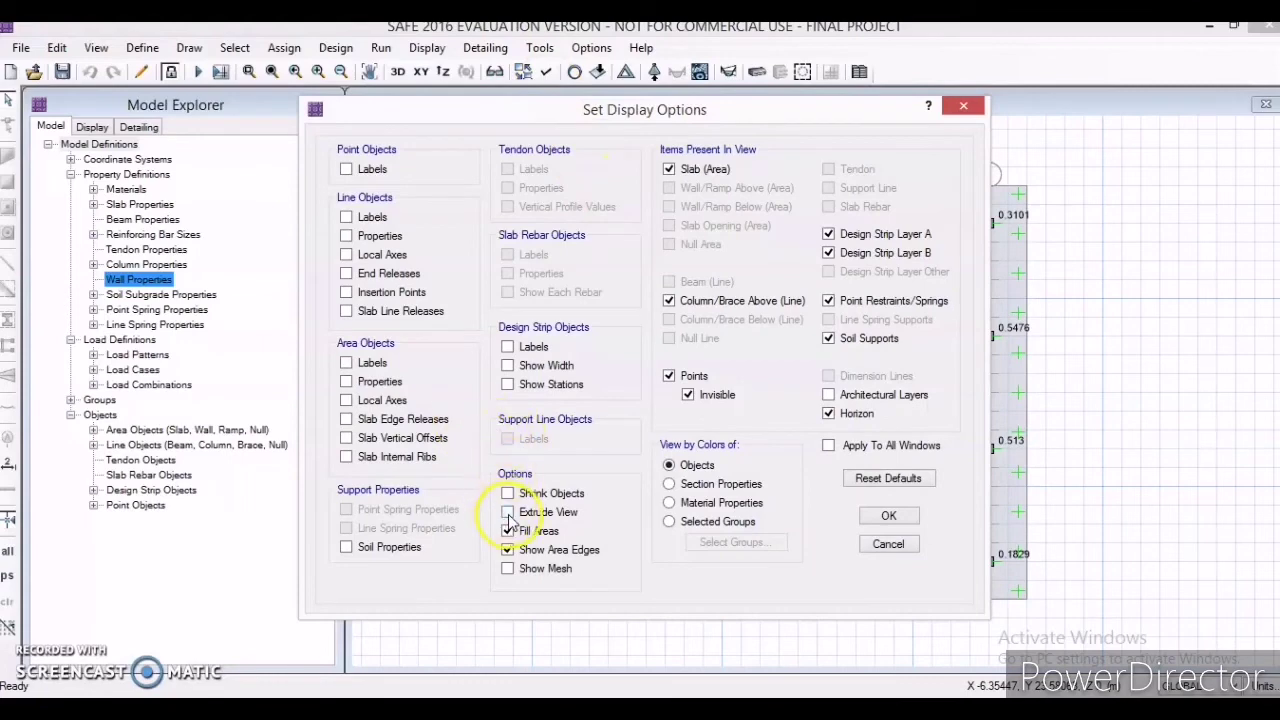
left_click(889, 517)
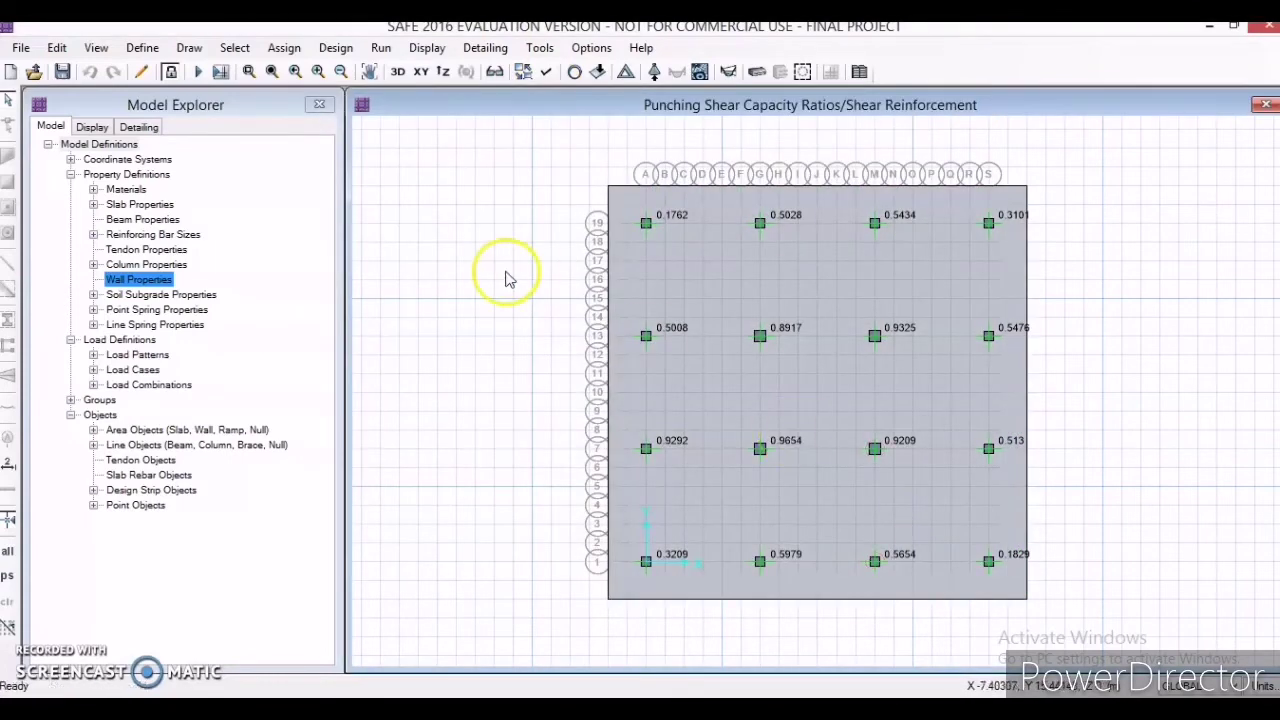
left_click(396, 80)
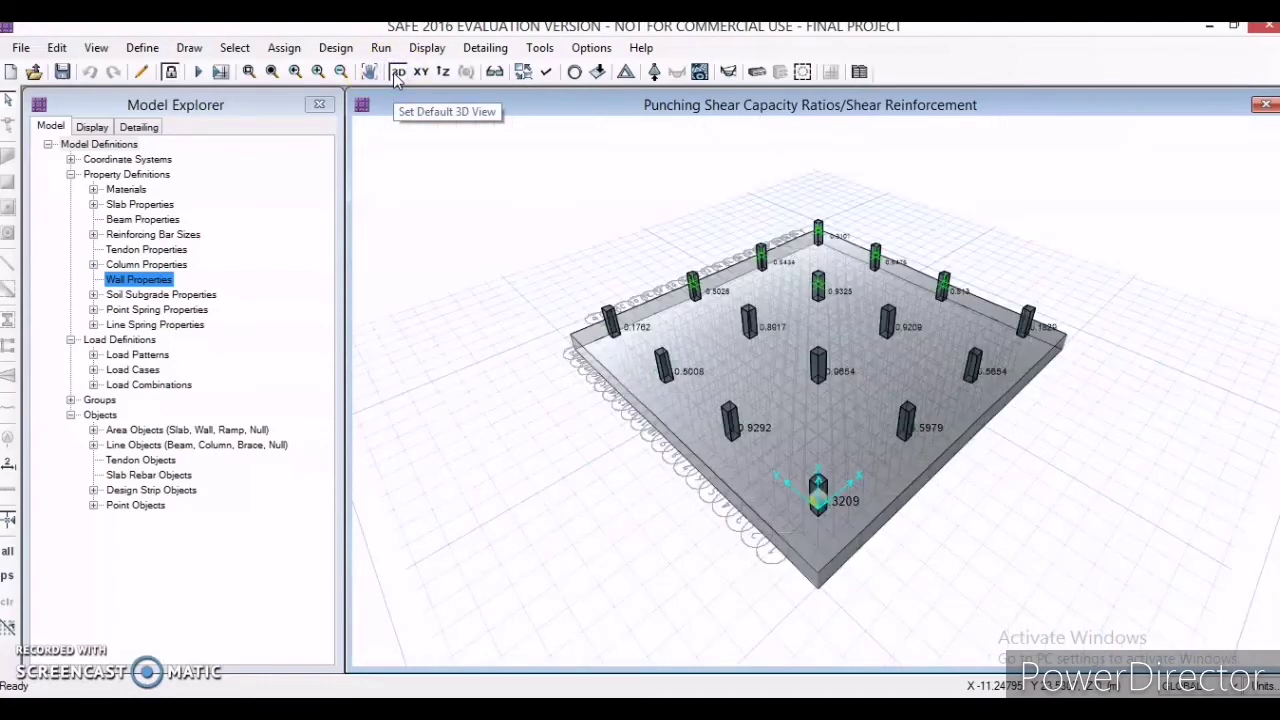
Examine the extruded slab and columns with their punching shear ratios in the 3D and plan views.
left_click(855, 305)
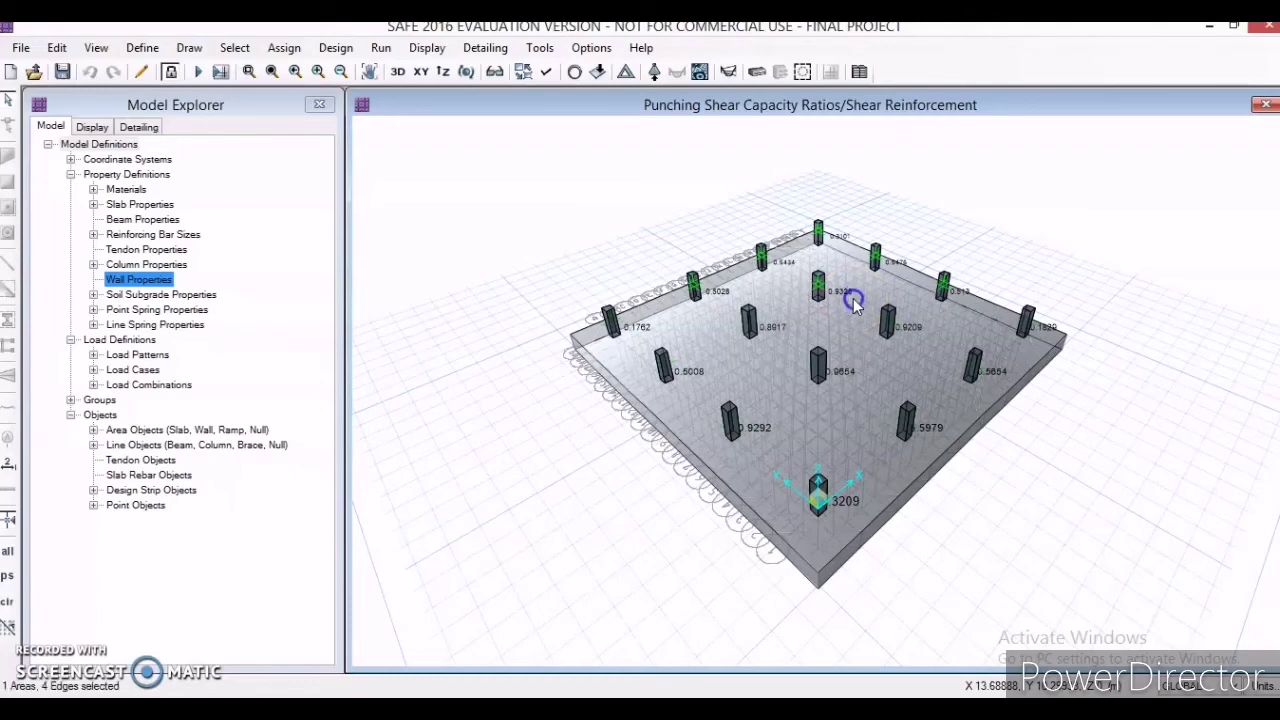
left_click(850, 300)
left_click(855, 305)
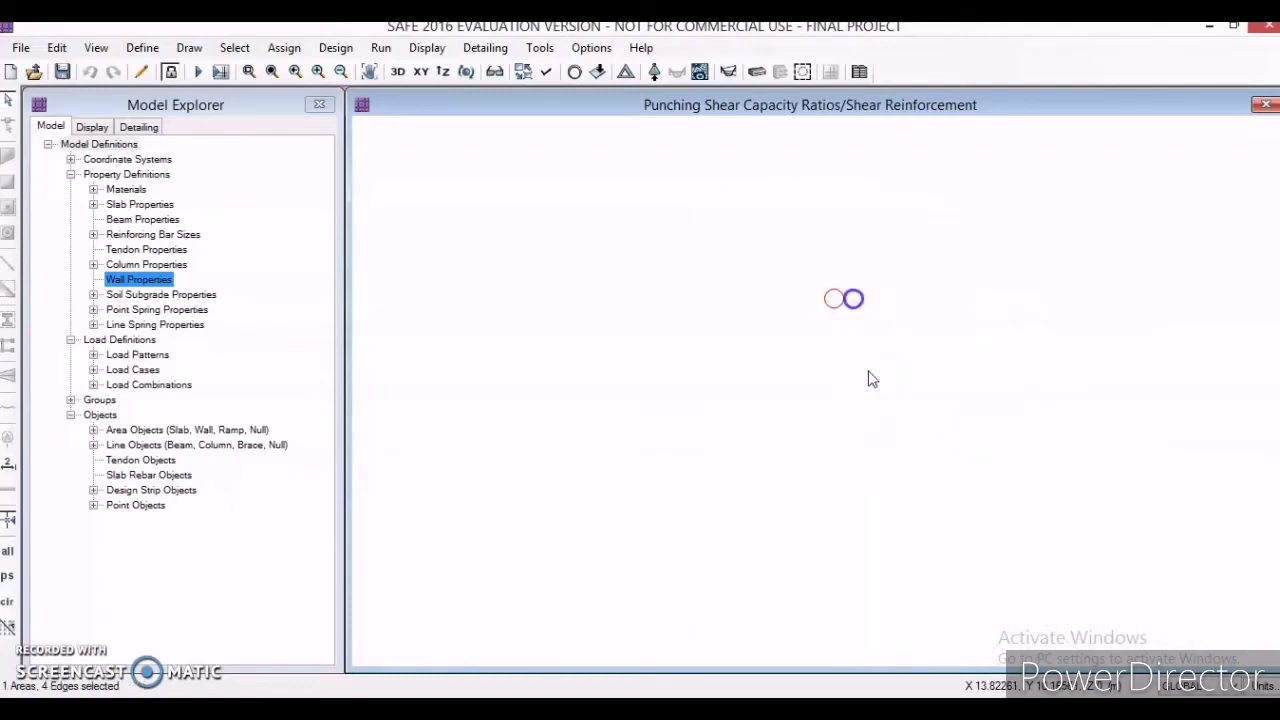
left_click(851, 295)
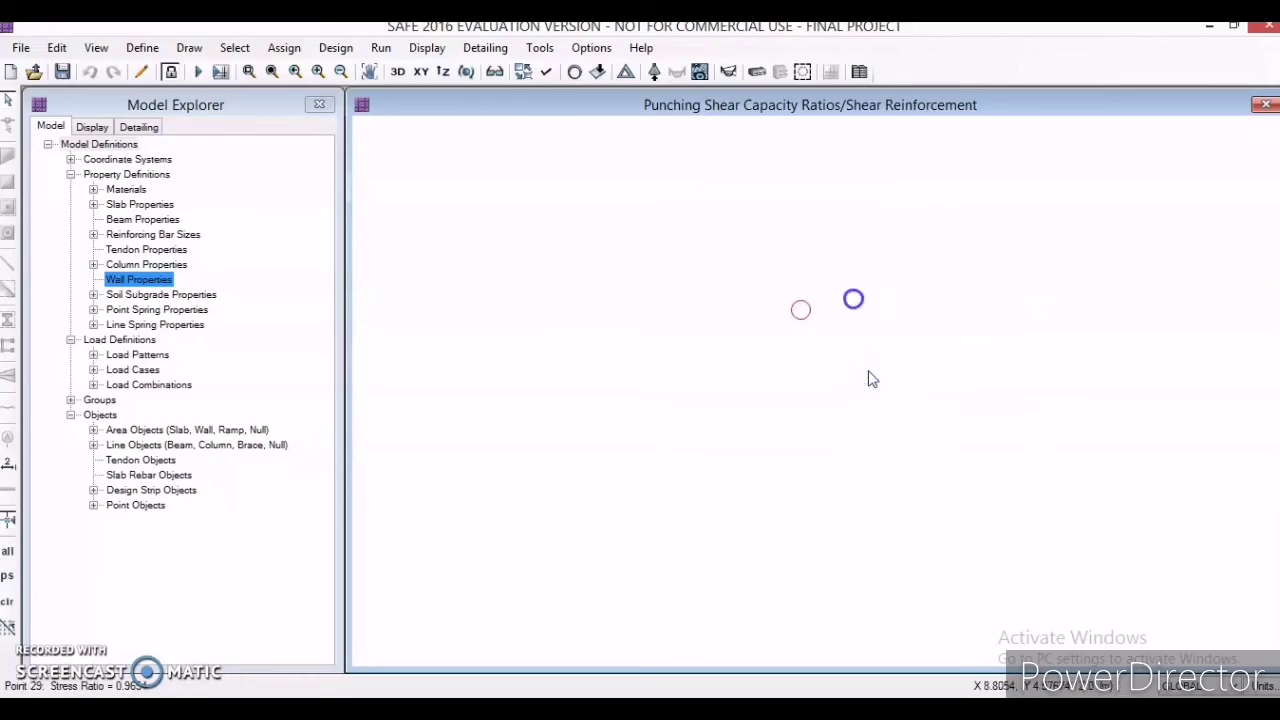
left_click(852, 298)
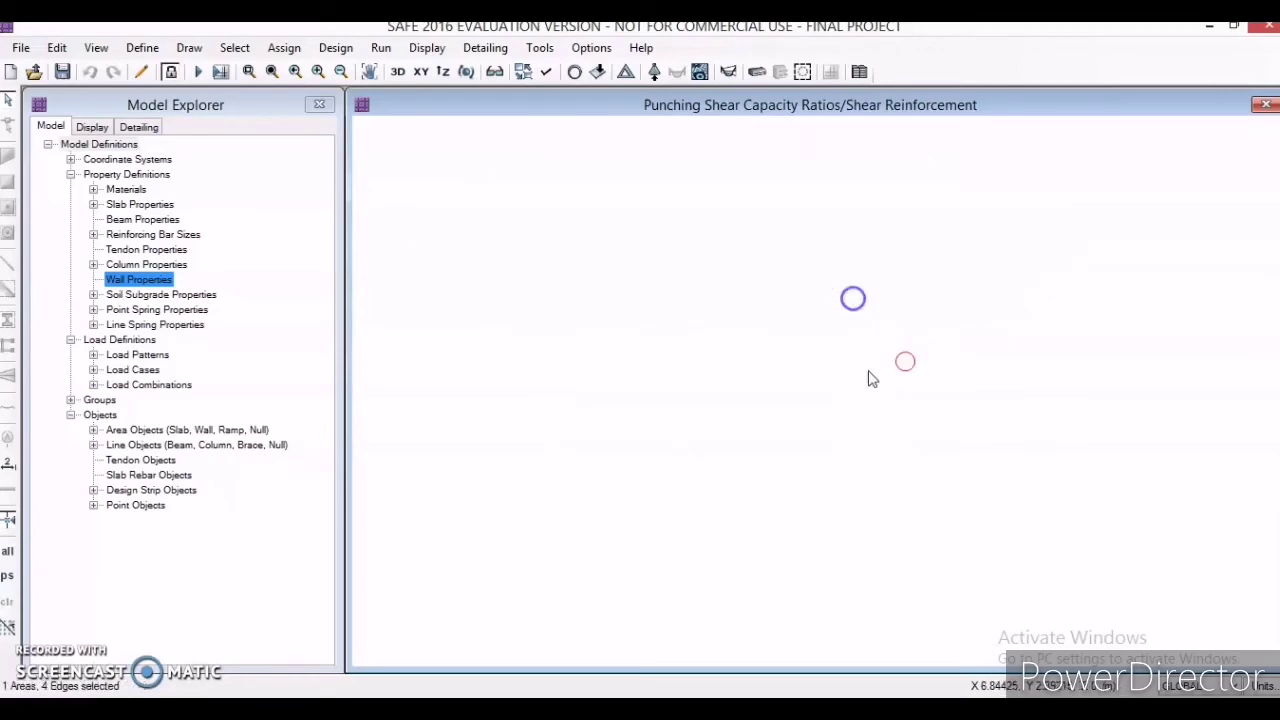
left_click(870, 376)
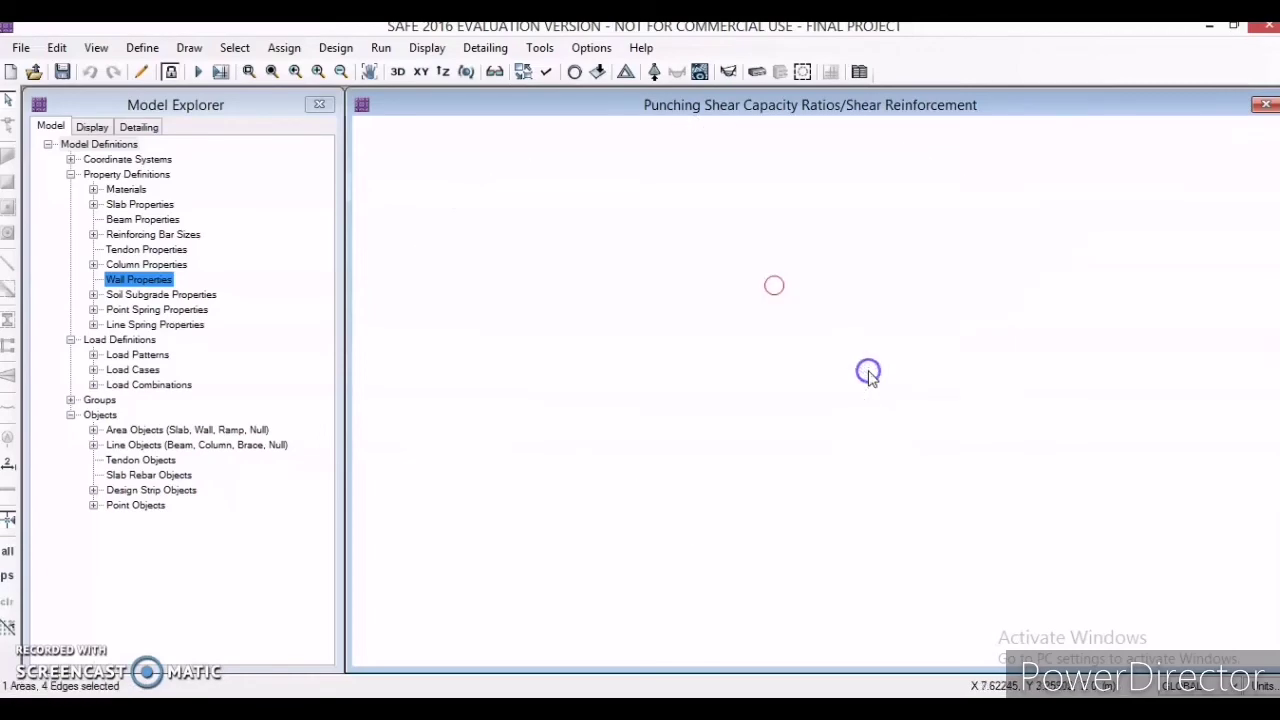
left_click(870, 377)
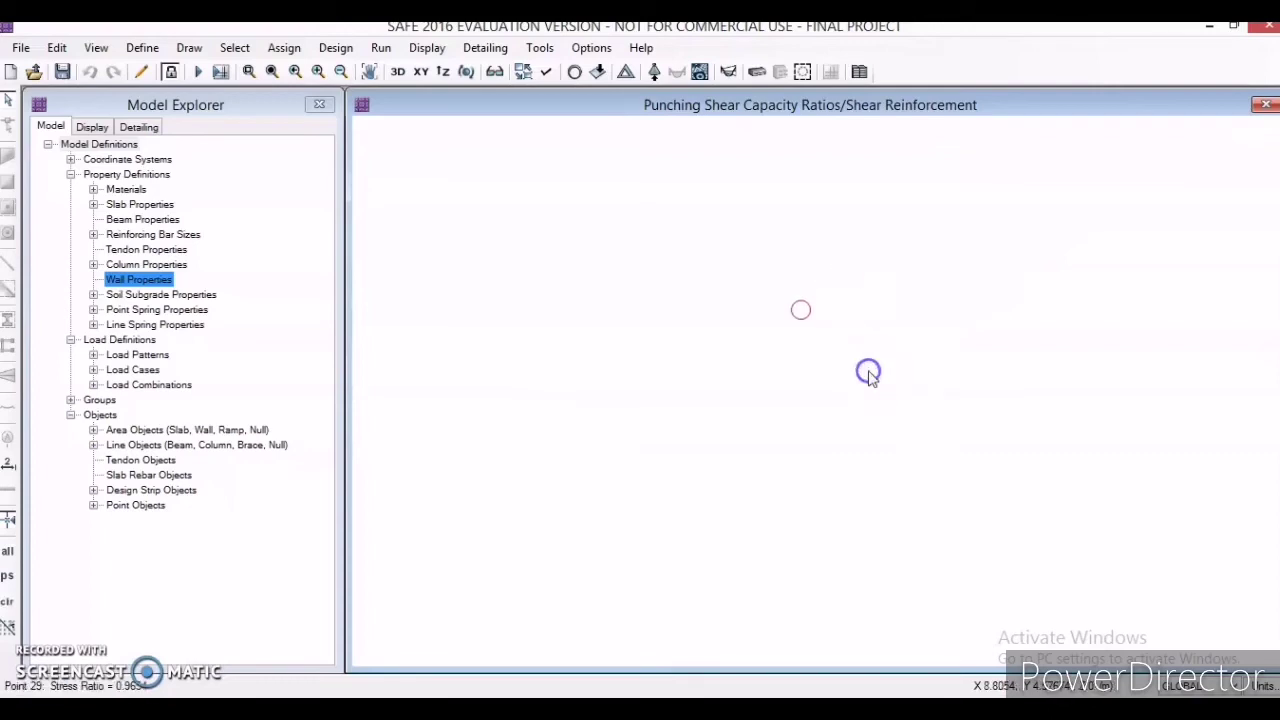
left_click(636, 230)
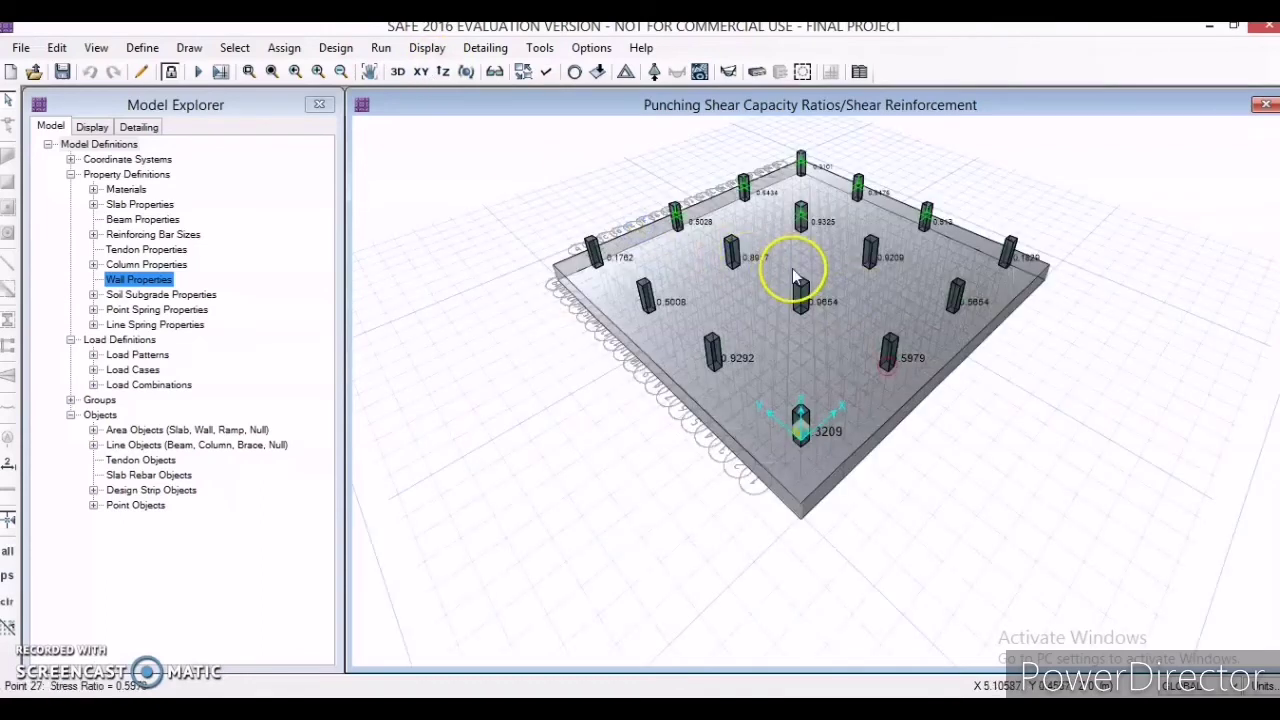
key("shift+F1")
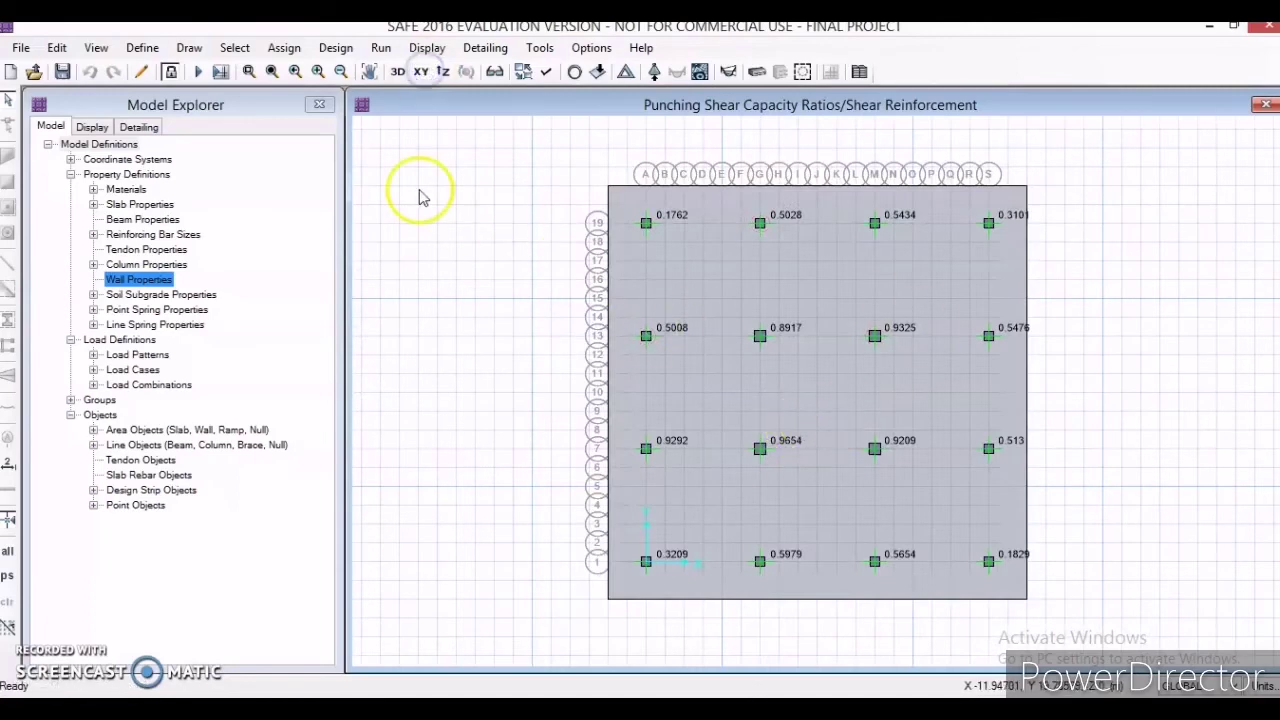
left_click(397, 71)
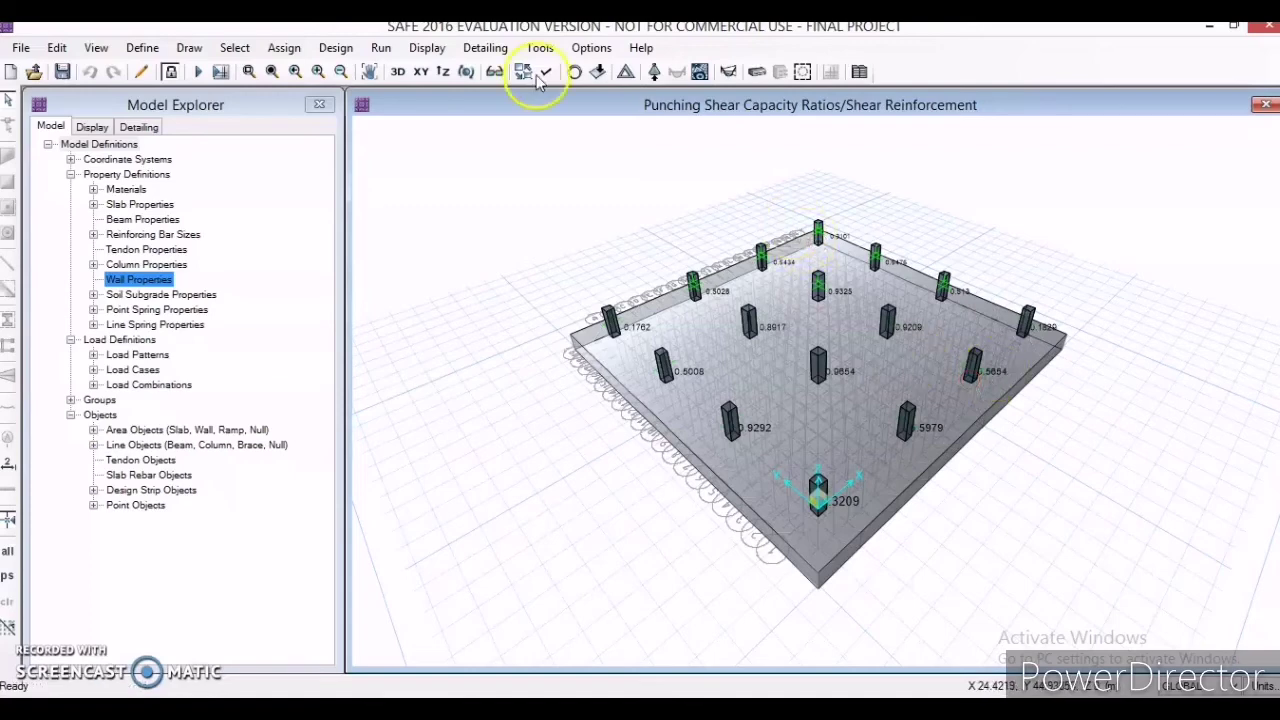
Open the reaction forces display settings, dismiss them without applying anything, and return the slab to plan view.
left_click(426, 50)
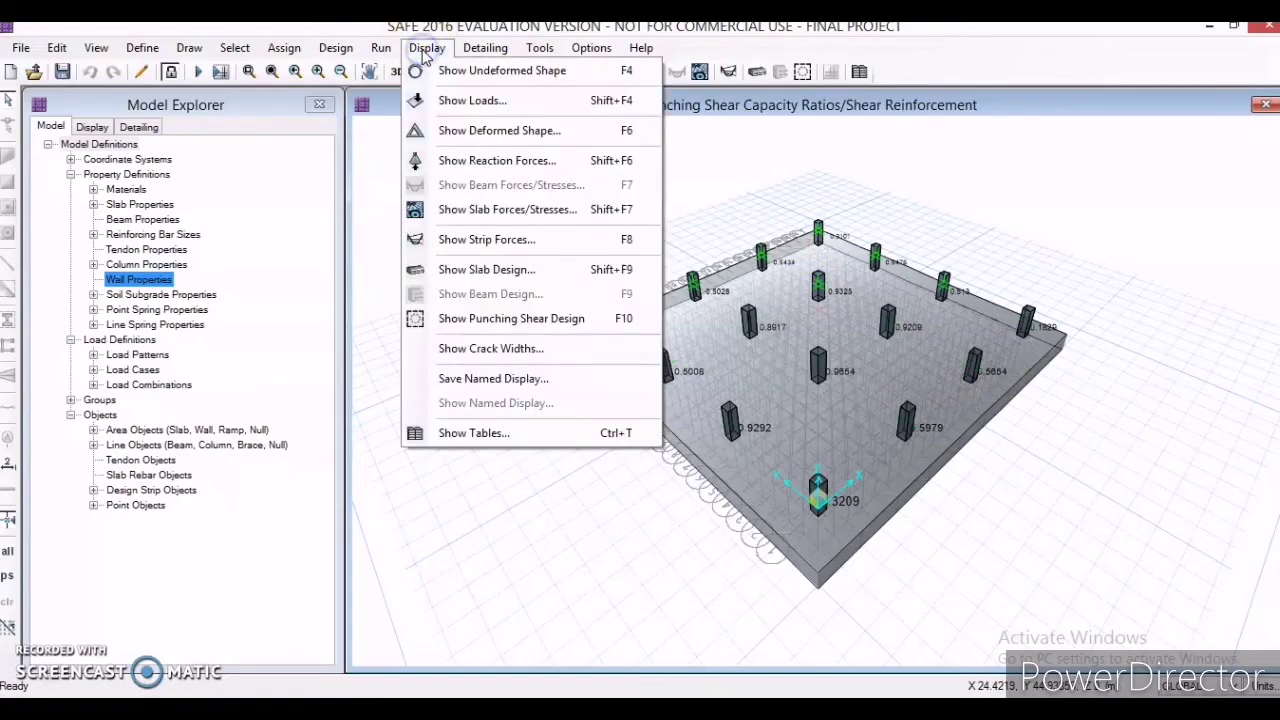
left_click(516, 166)
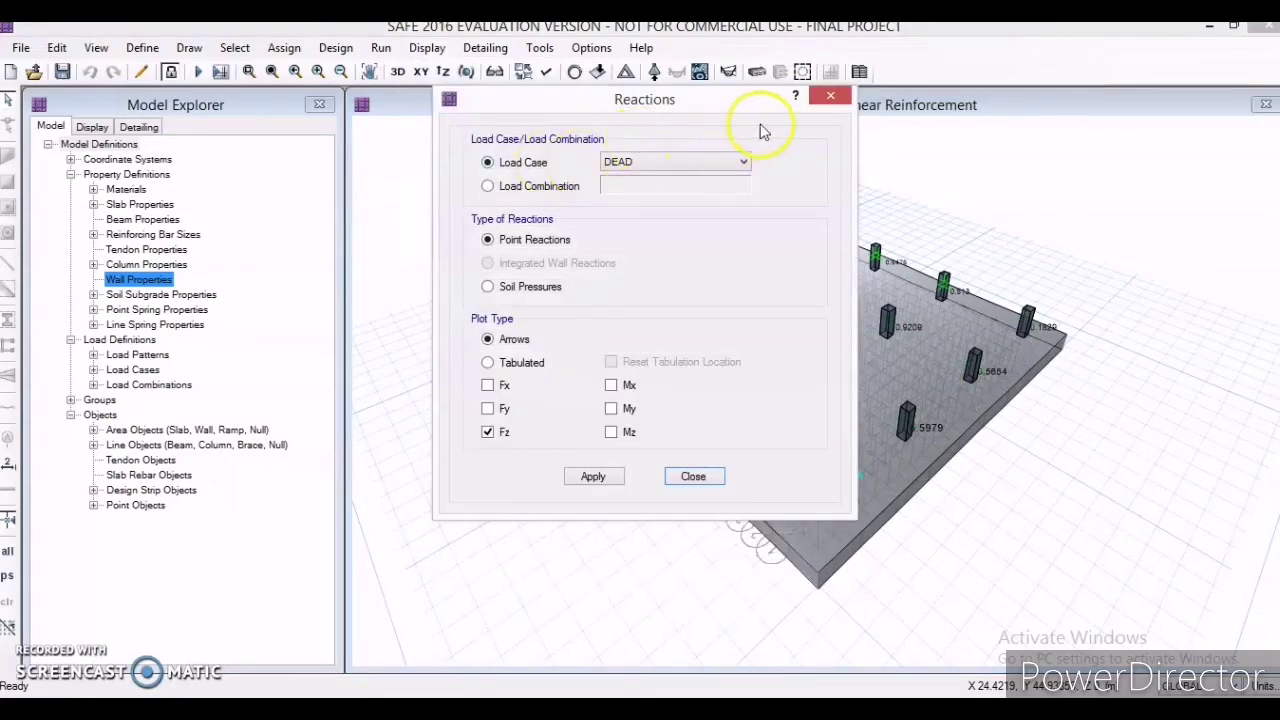
left_click(830, 95)
left_click(422, 75)
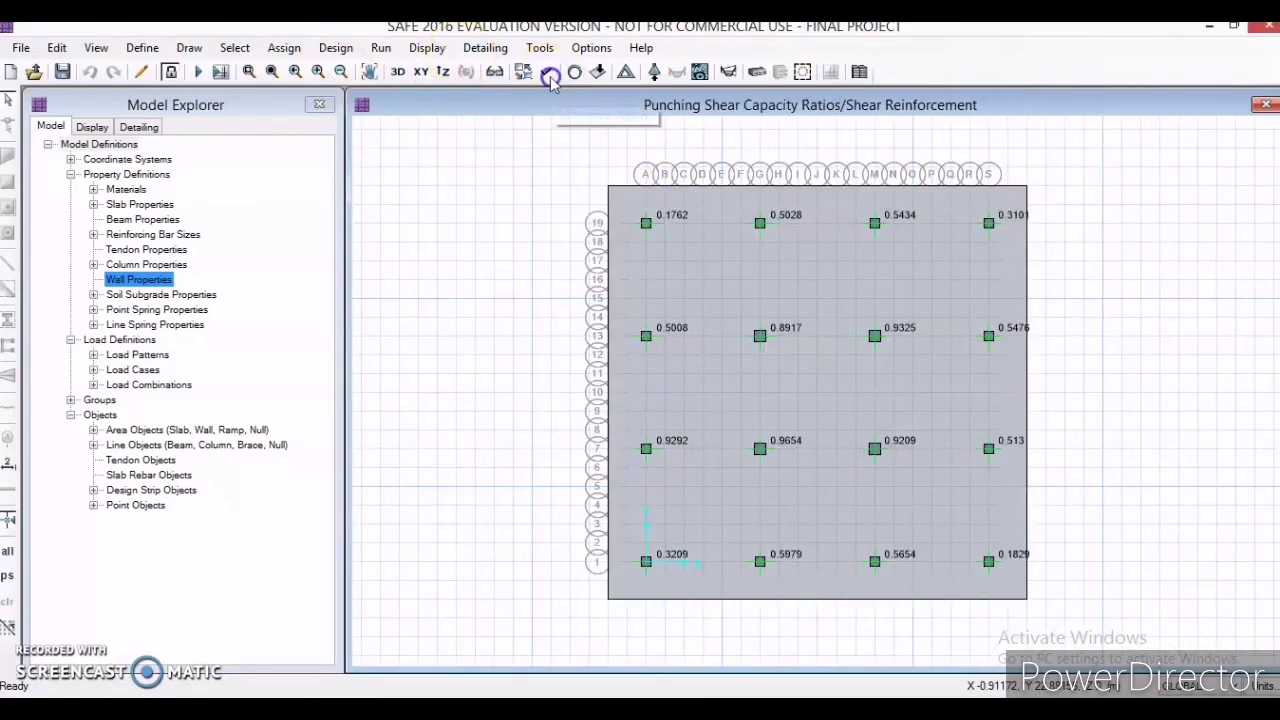
Turn off the extruded view in the display options for the plan view of the slab.
left_click(550, 75)
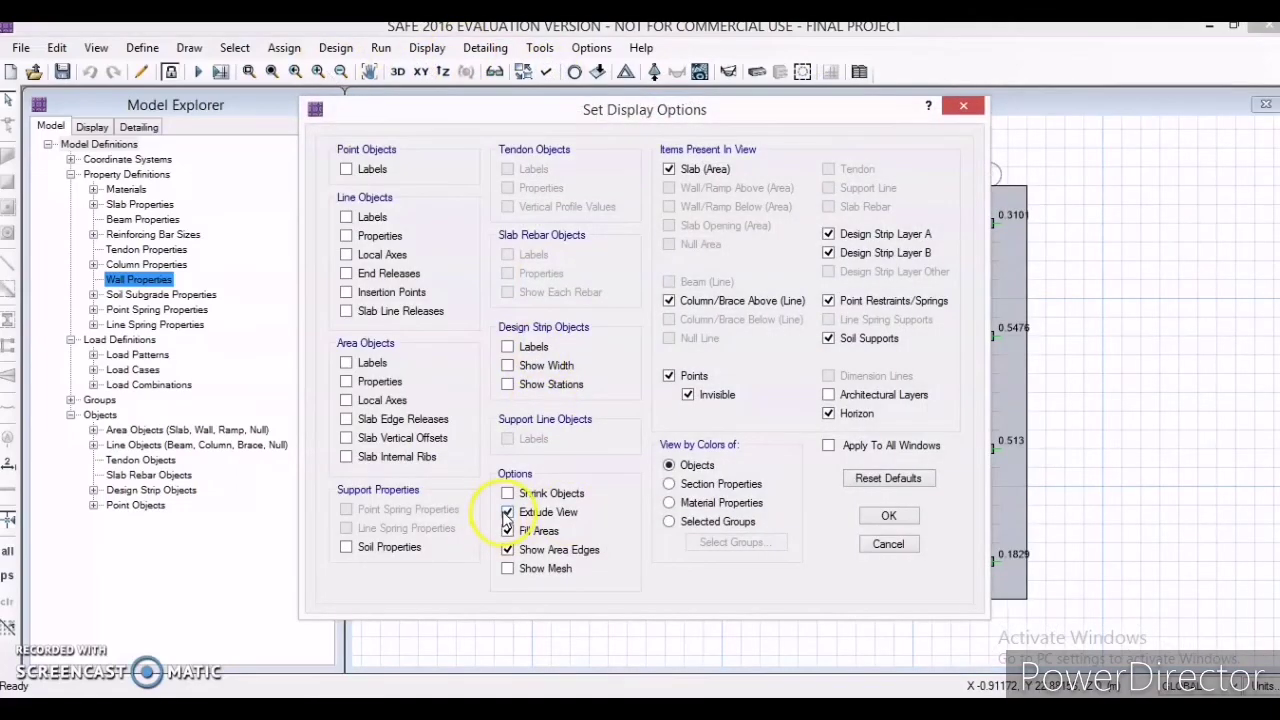
left_click(888, 515)
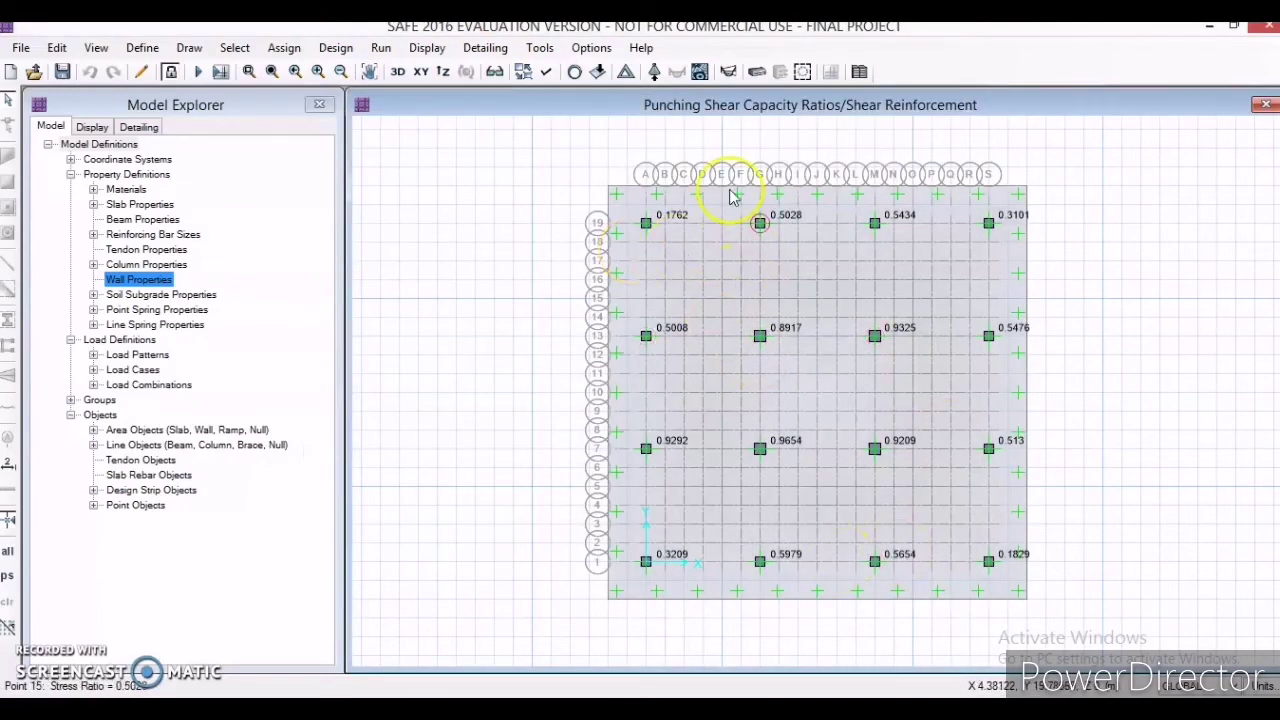
left_click(425, 49)
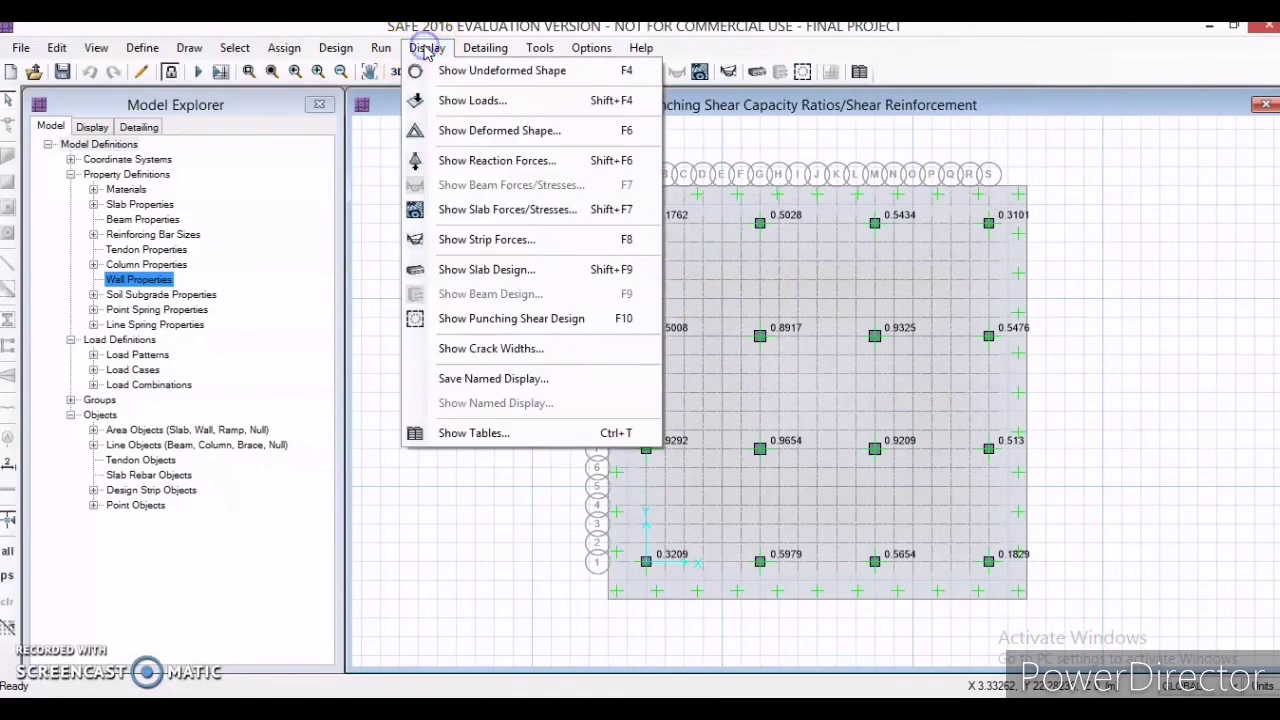
left_click(530, 170)
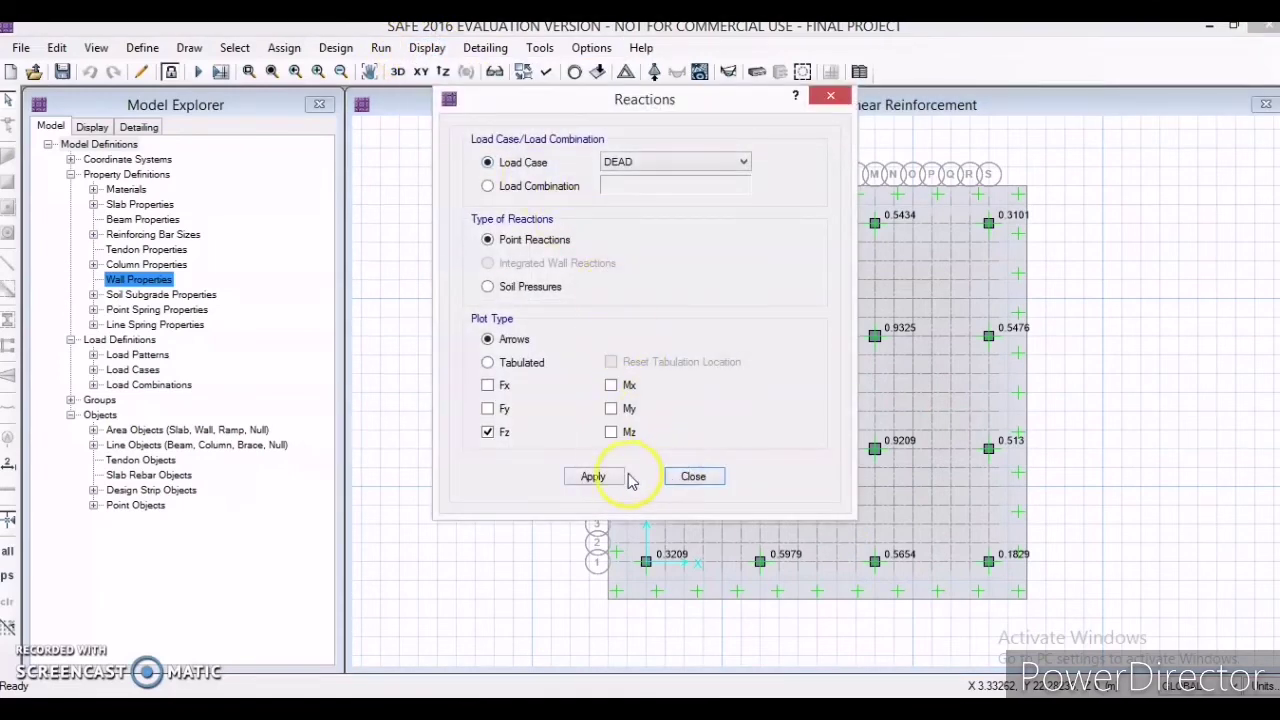
left_click(693, 477)
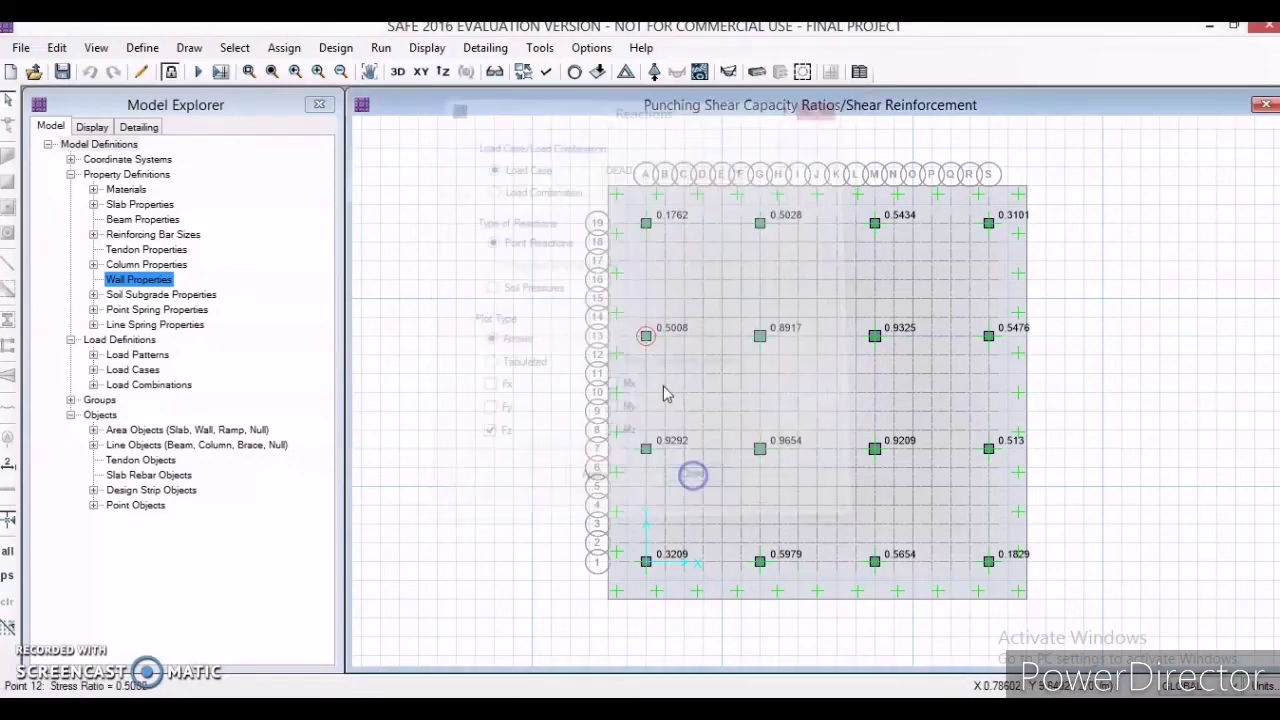
Display the slab's deformed shape with displacement contours for the DEAD load case, using automatic scaling.
left_click(427, 48)
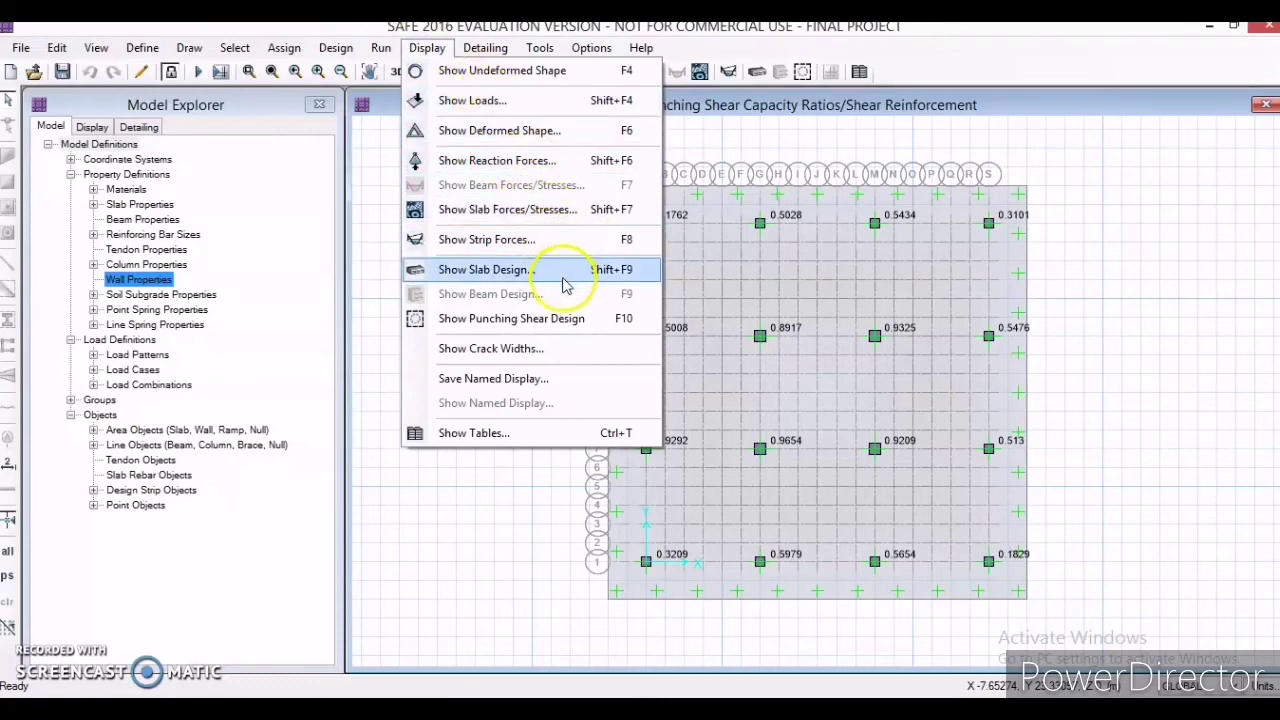
left_click(520, 145)
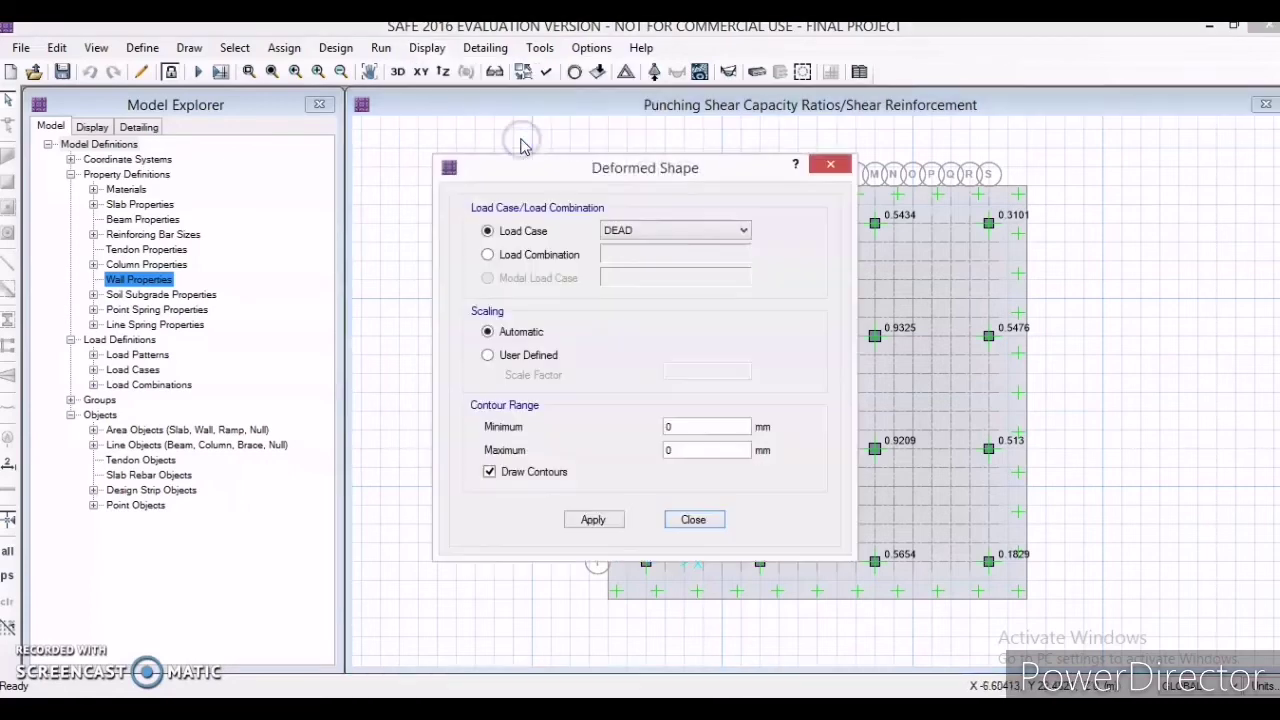
left_click(643, 232)
left_click(643, 232)
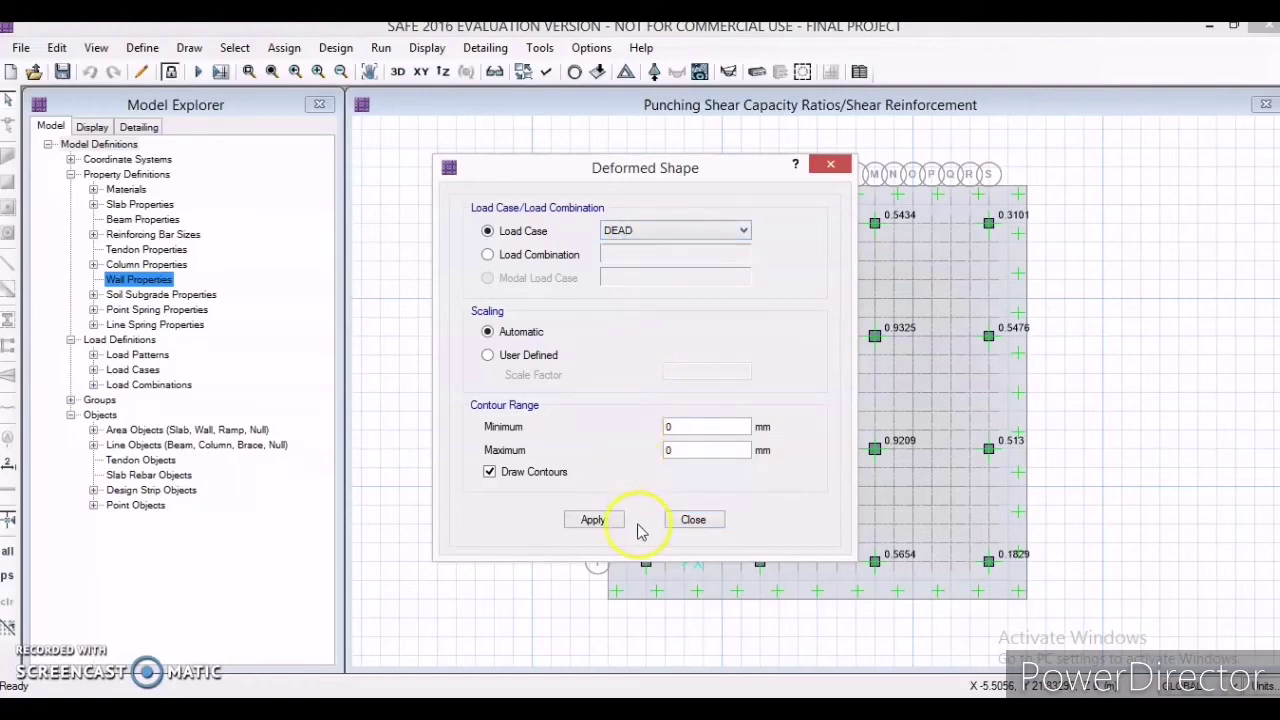
left_click(603, 521)
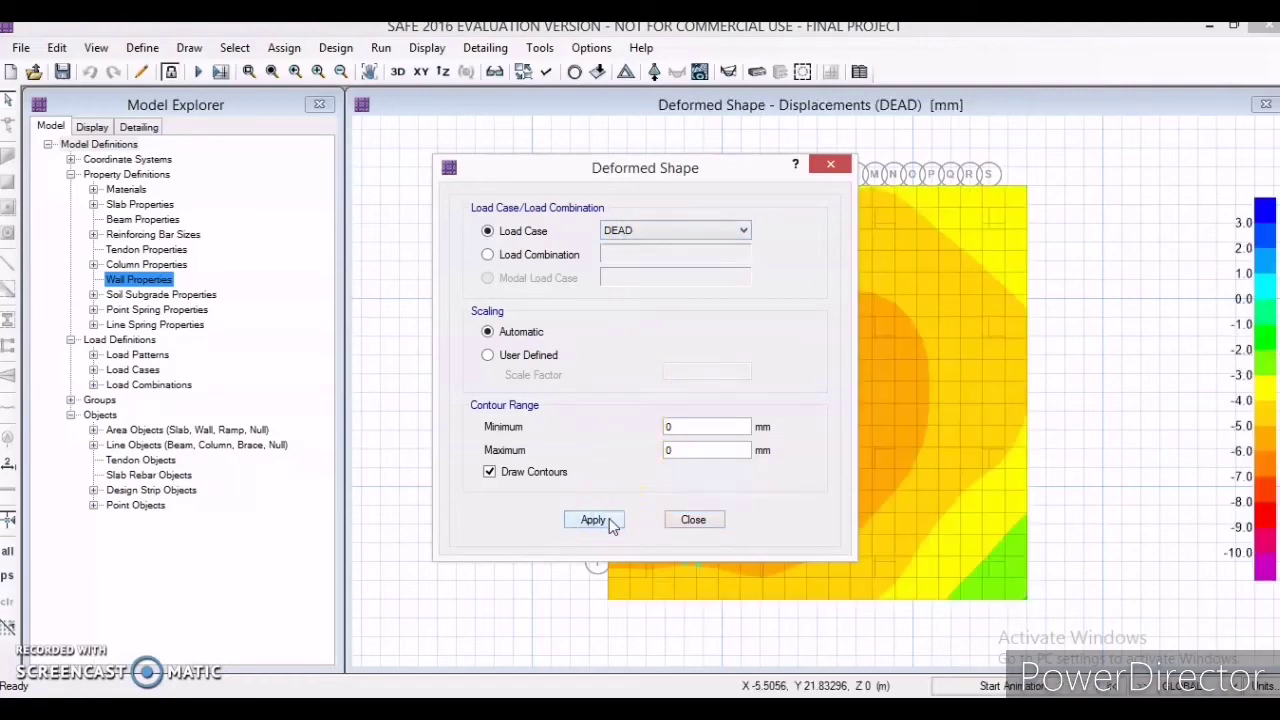
mouse_move(884, 377)
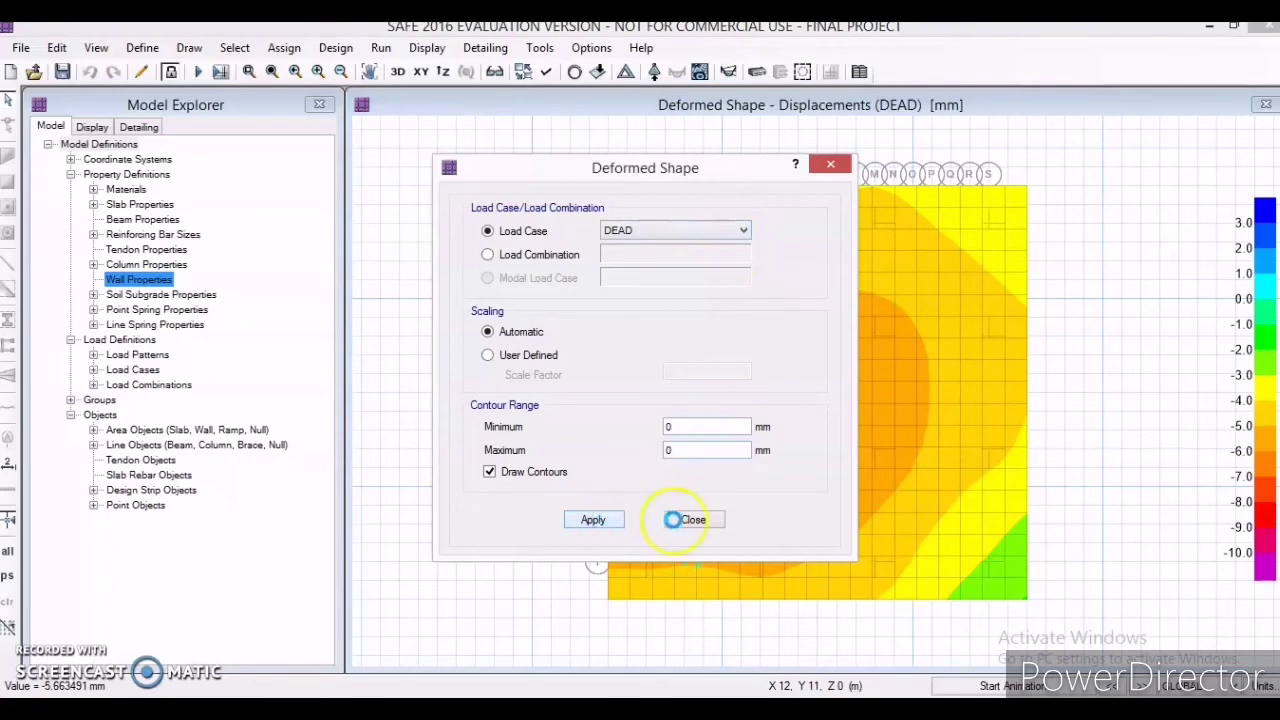
left_click(690, 524)
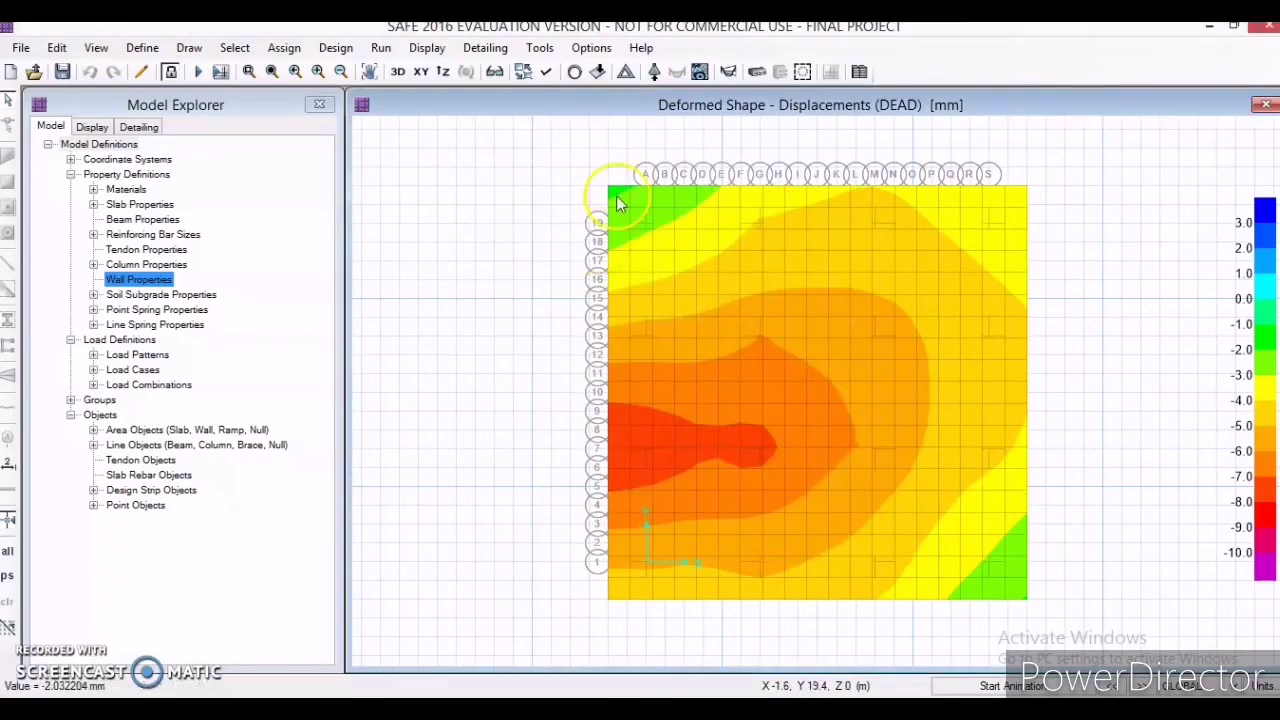
Display the point loads of the DEAD load pattern on the slab and show them in the 3D view.
left_click(446, 57)
left_click(440, 50)
left_click(430, 50)
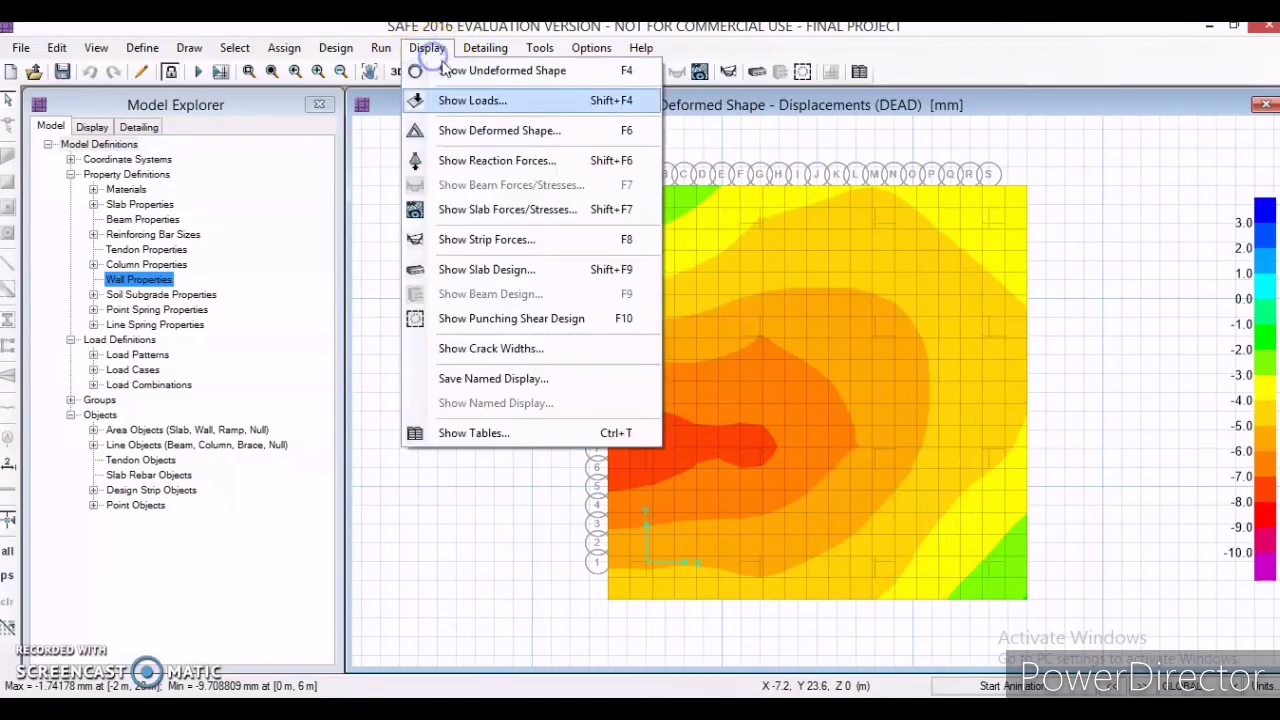
left_click(465, 100)
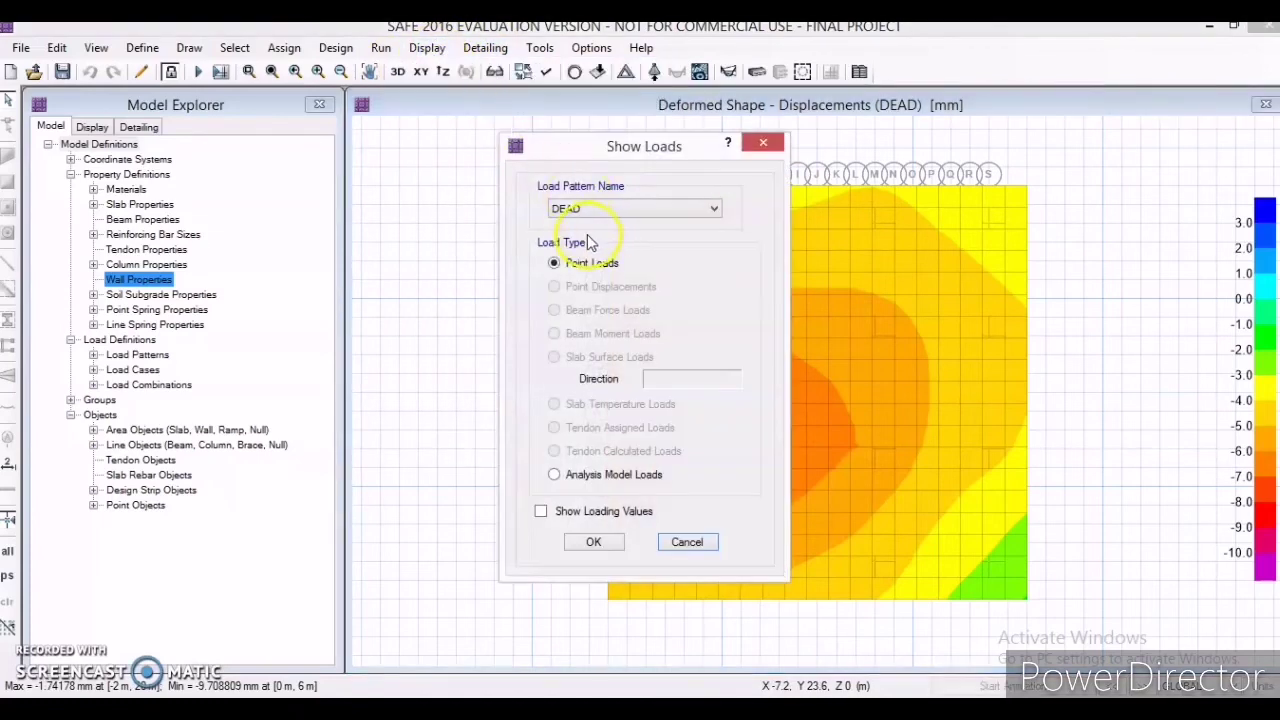
left_click(596, 542)
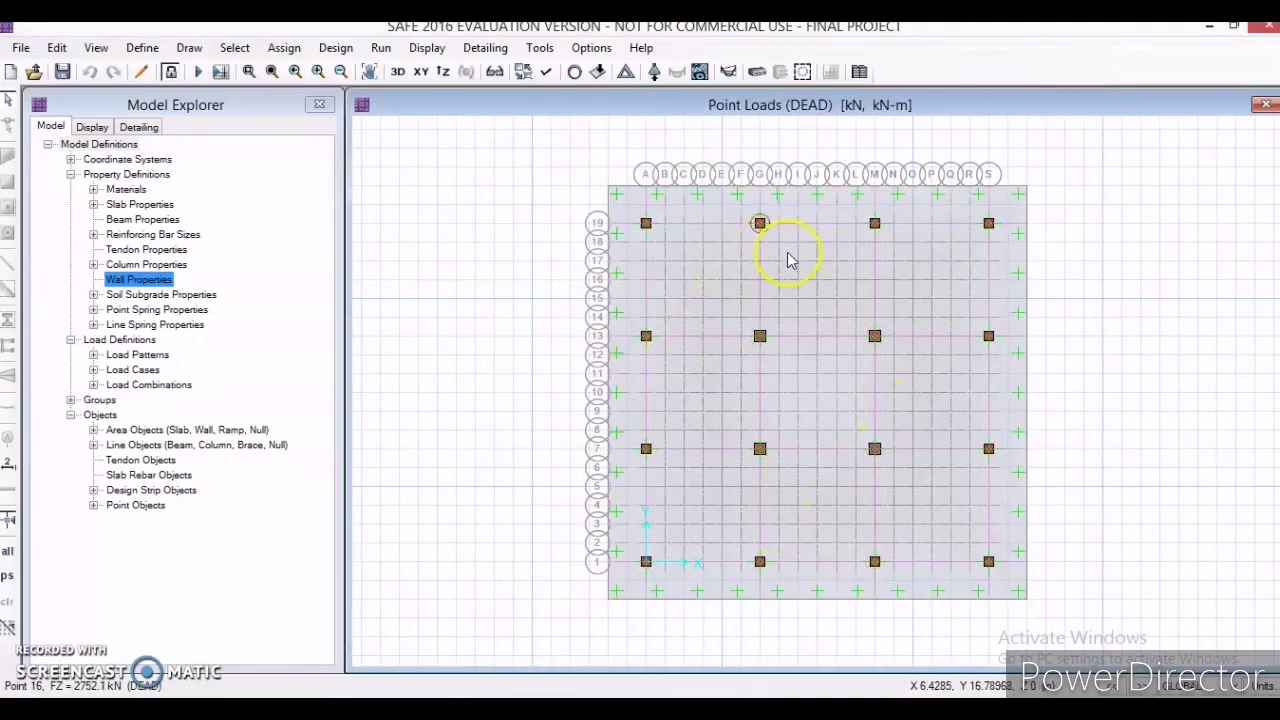
left_click(398, 71)
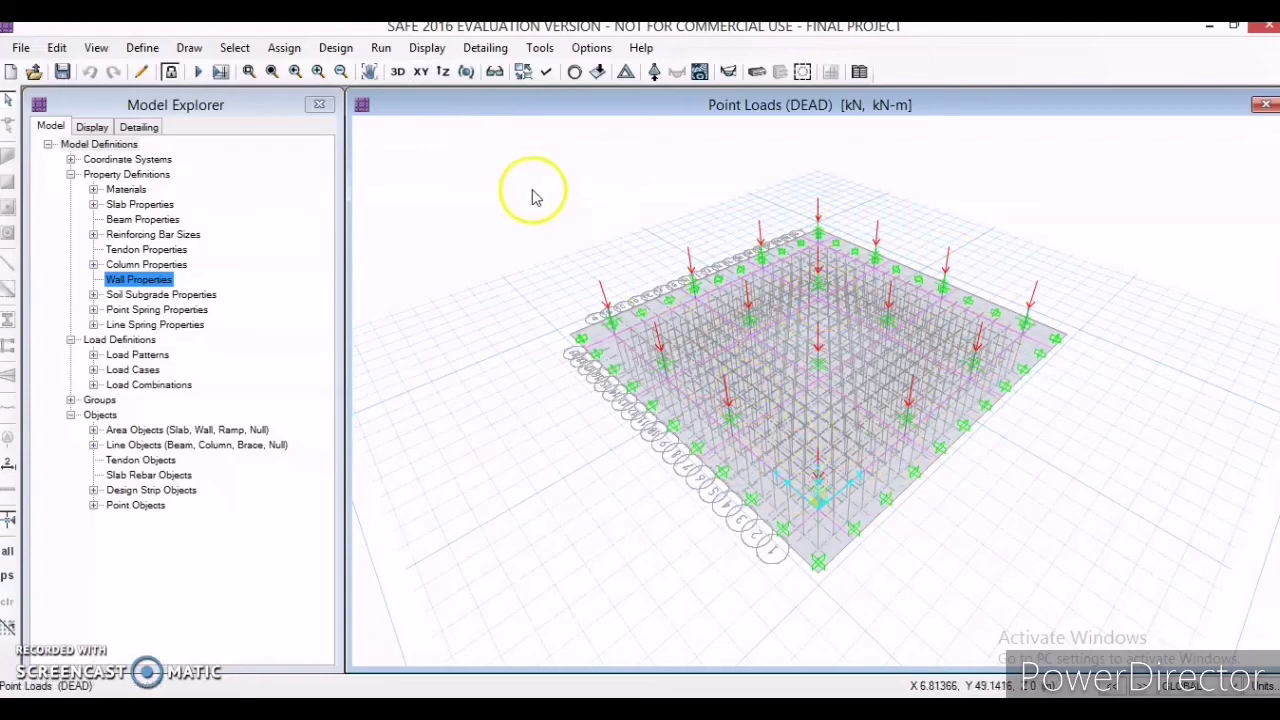
Display the slab's resultant MMax moment contours for the DEAD load case and examine them in plan view.
left_click(426, 48)
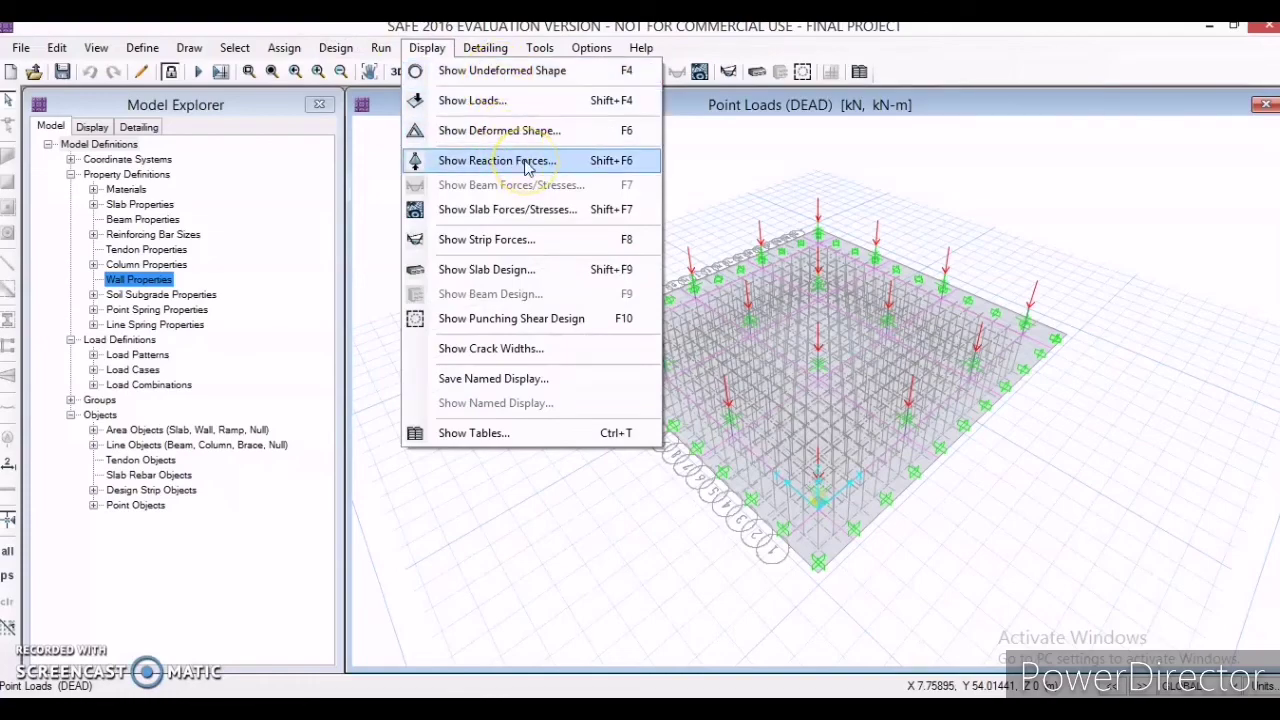
left_click(547, 215)
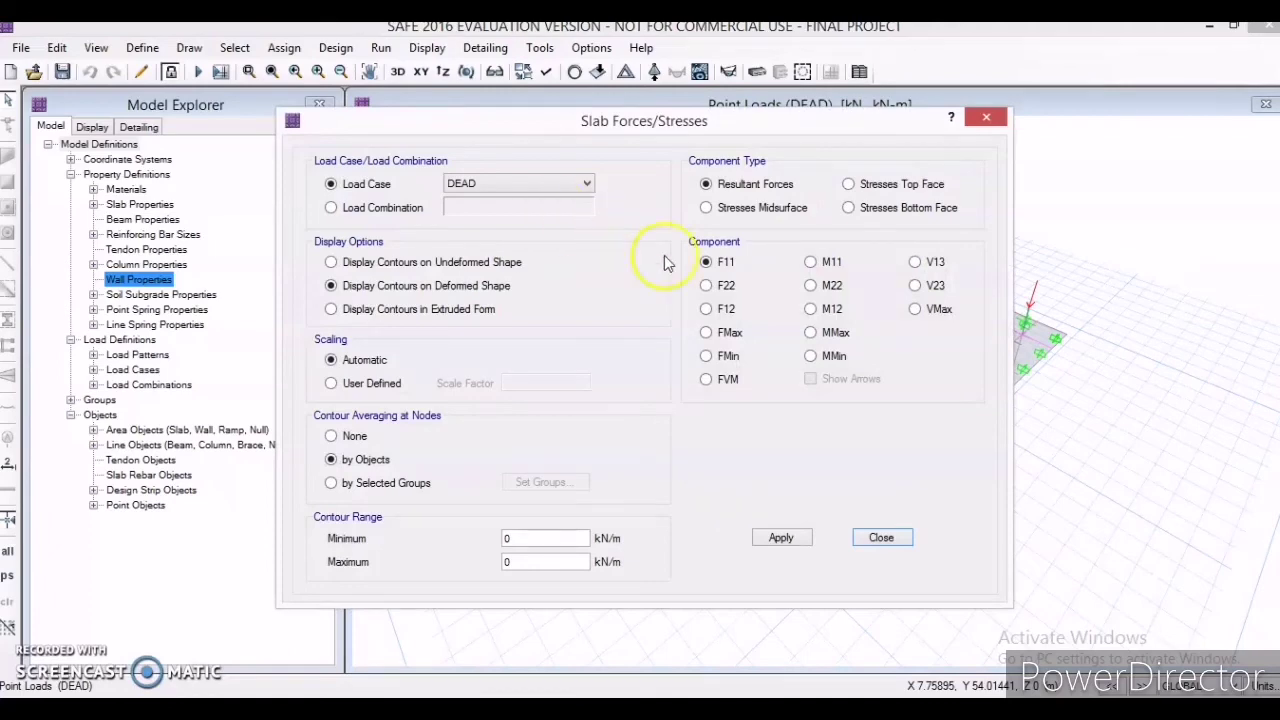
left_click(811, 338)
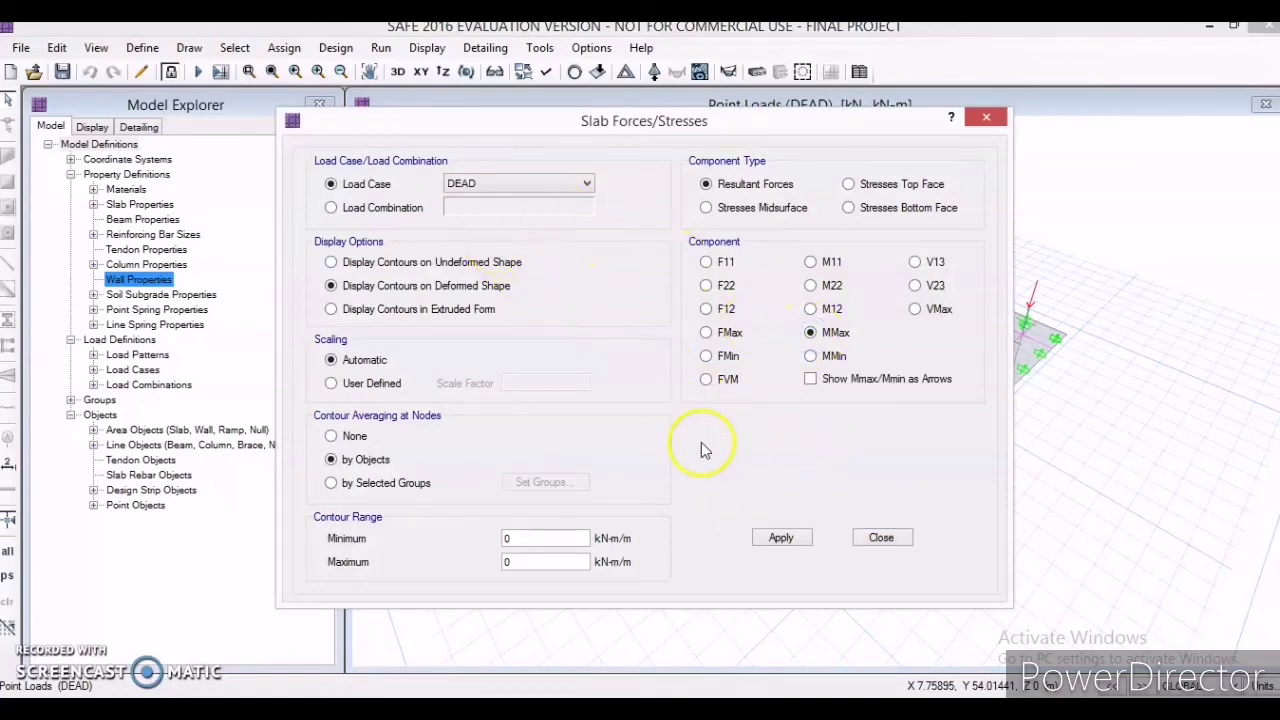
left_click(776, 539)
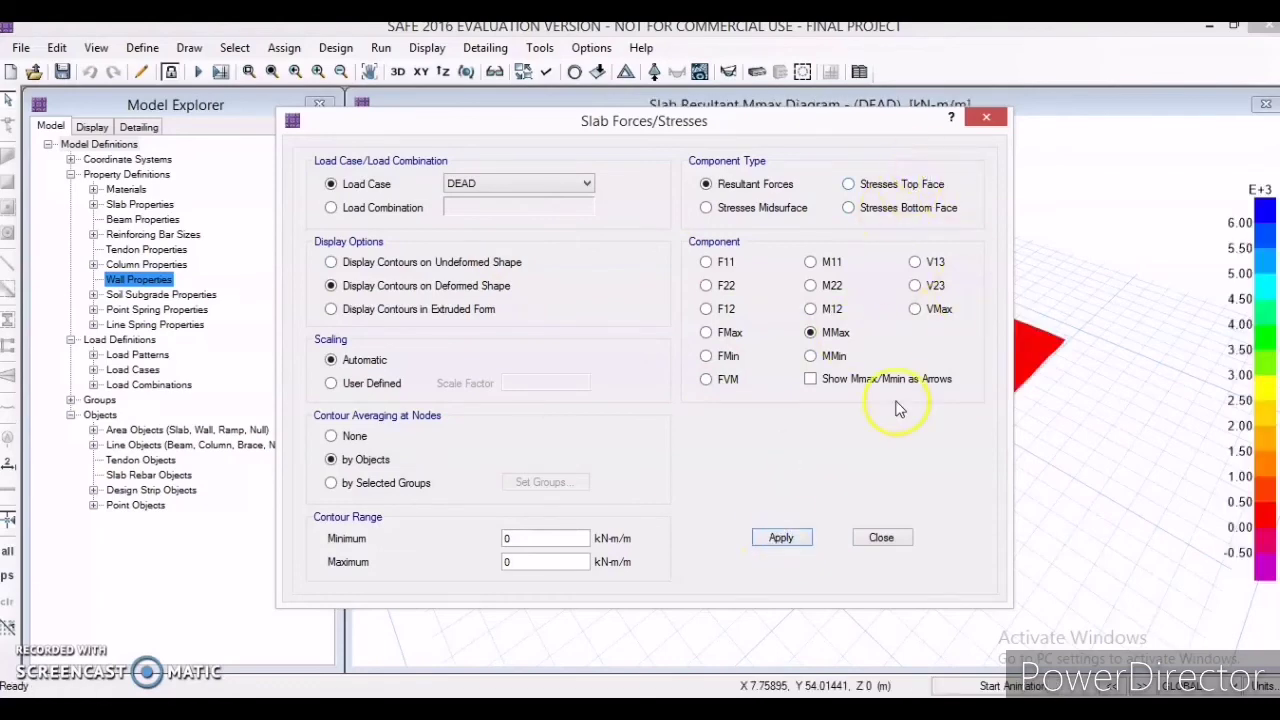
left_click(881, 537)
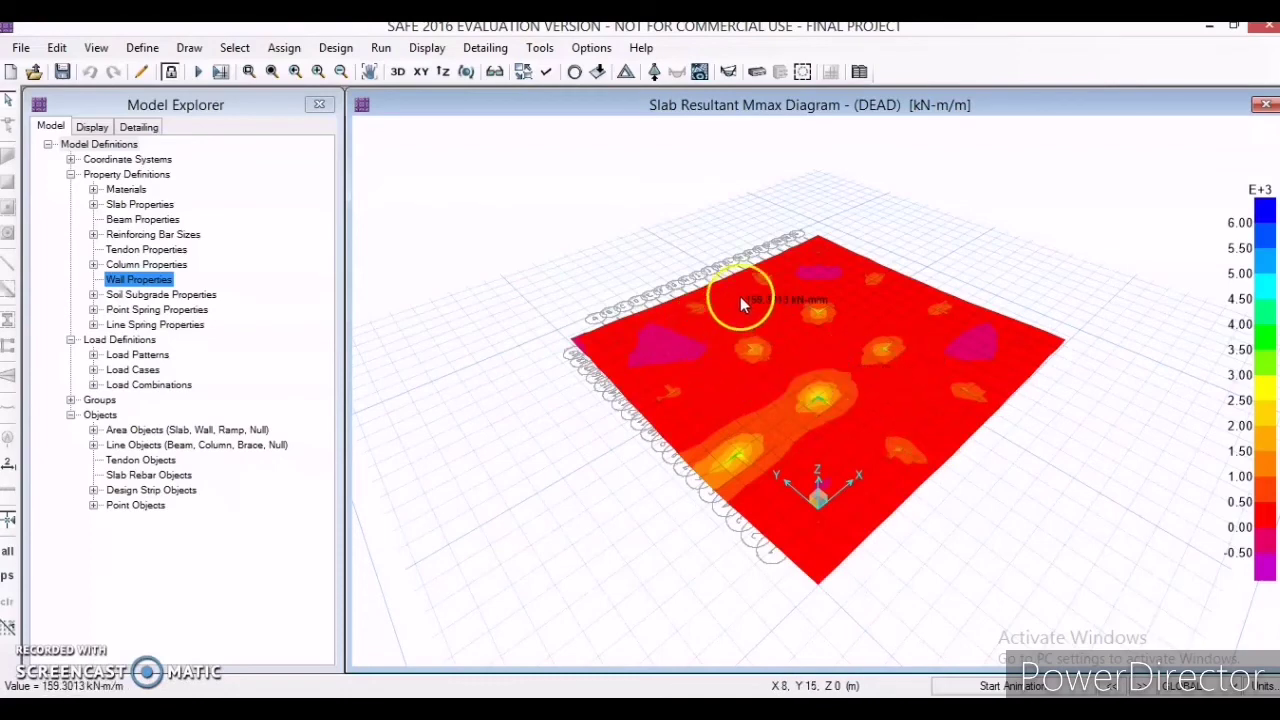
left_click(421, 71)
mouse_move(705, 452)
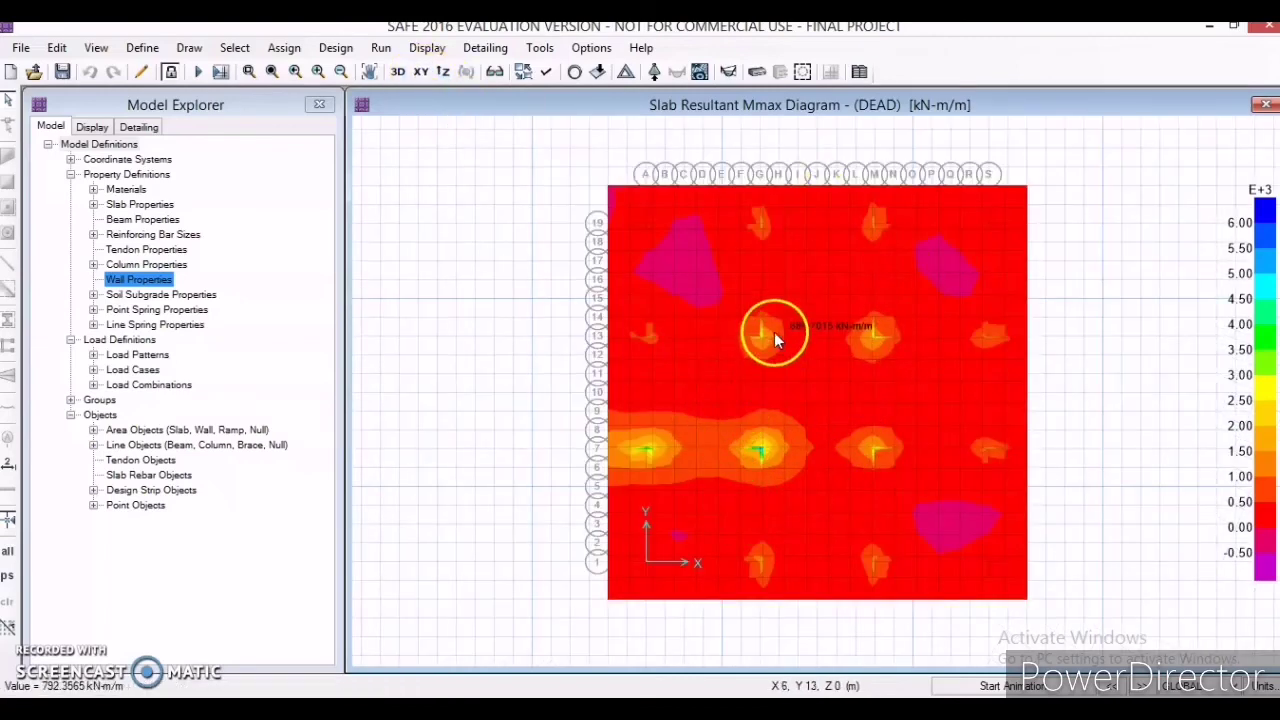
mouse_move(895, 303)
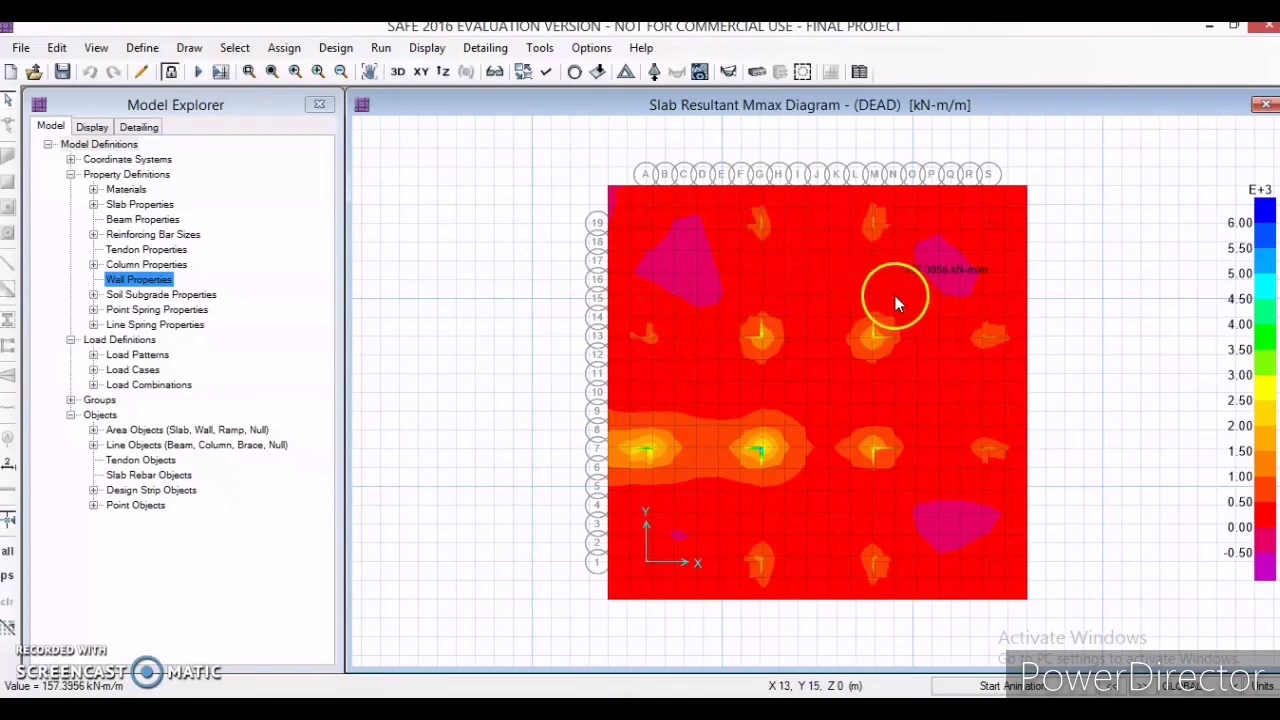
Display the Layer A strip moment diagram for the DEAD load case and uncover the plan to inspect its values.
left_click(427, 48)
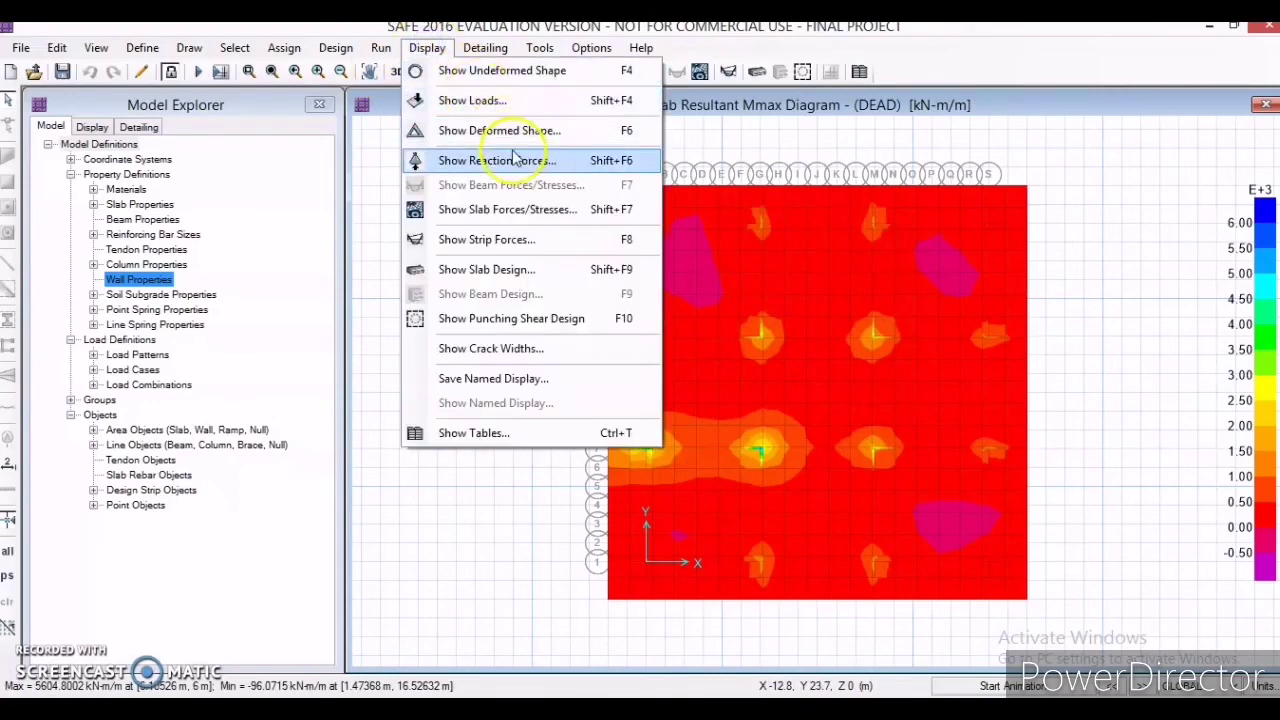
left_click(541, 240)
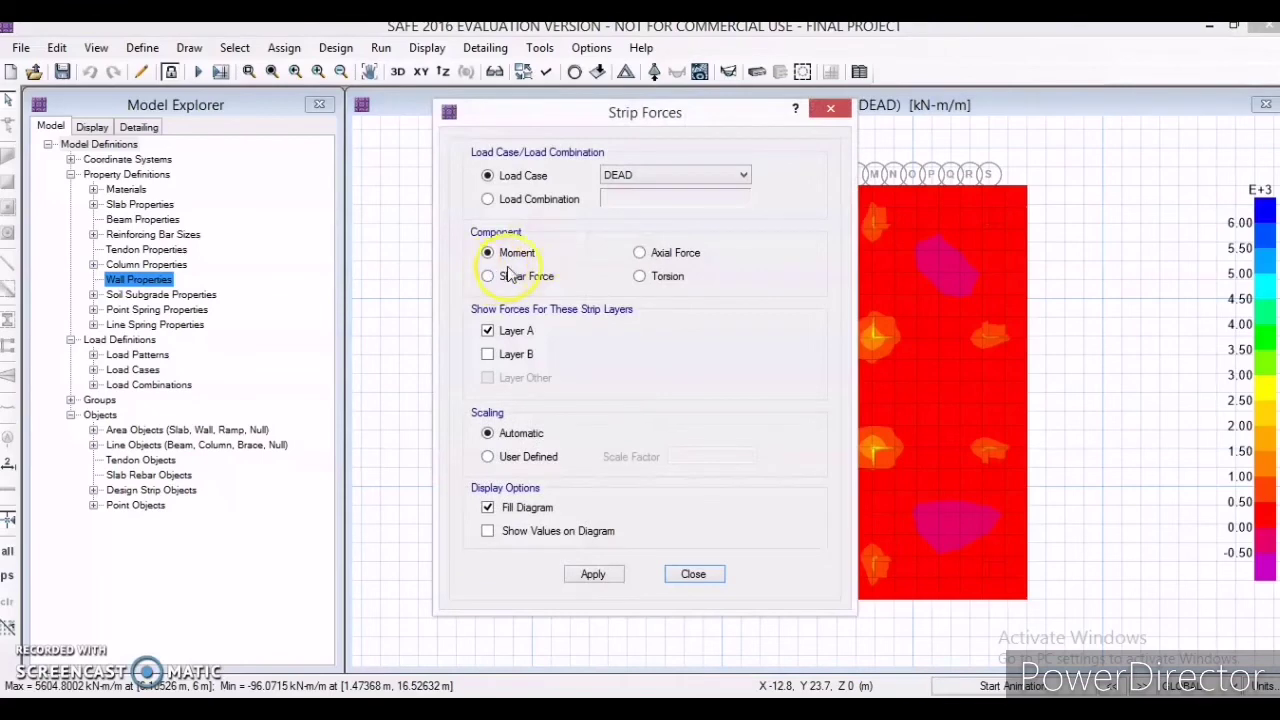
left_click(596, 578)
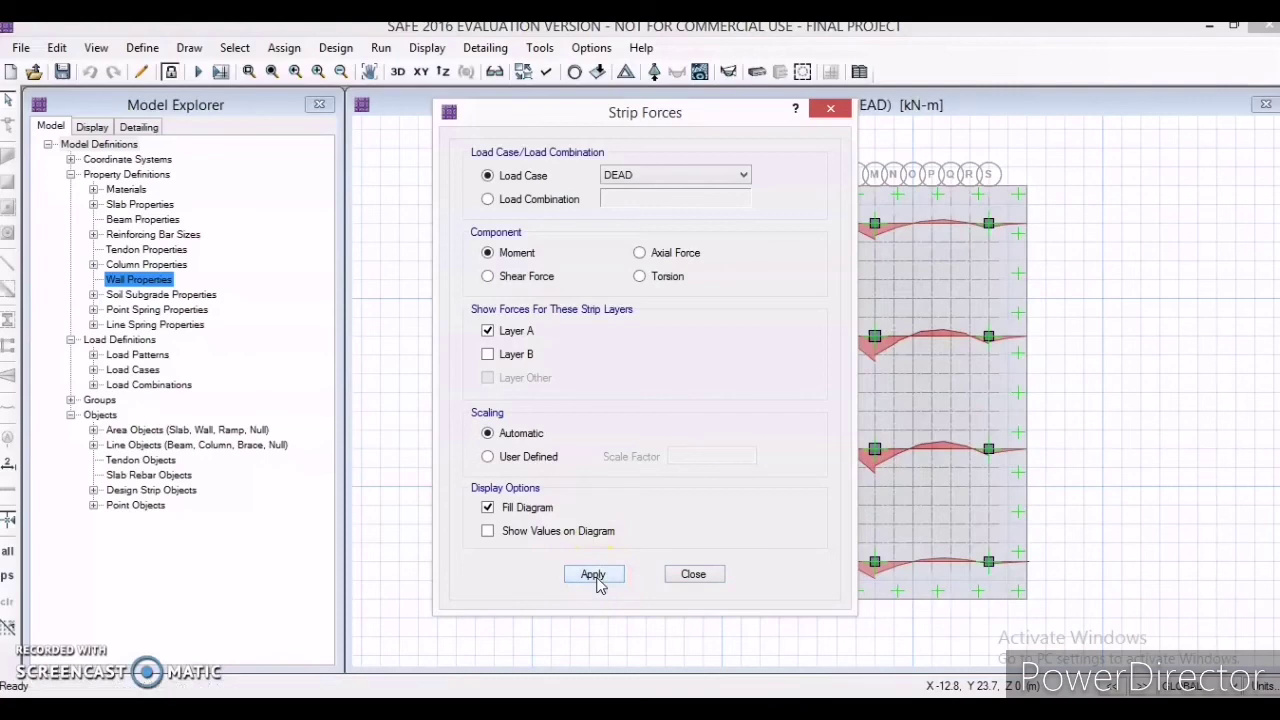
left_click_drag(645, 116, 323, 134)
mouse_move(640, 190)
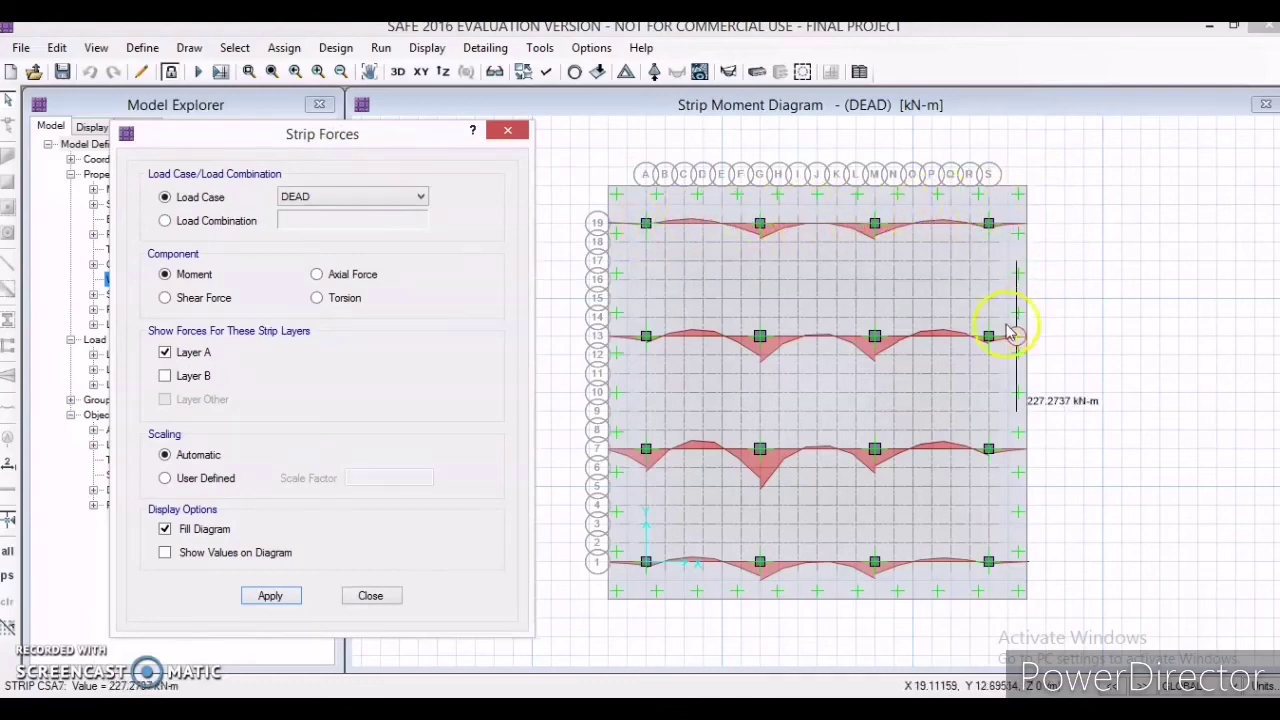
Switch the strip moment diagram to the LIVE load case and include Layer B together with Layer A.
left_click(338, 200)
left_click(338, 222)
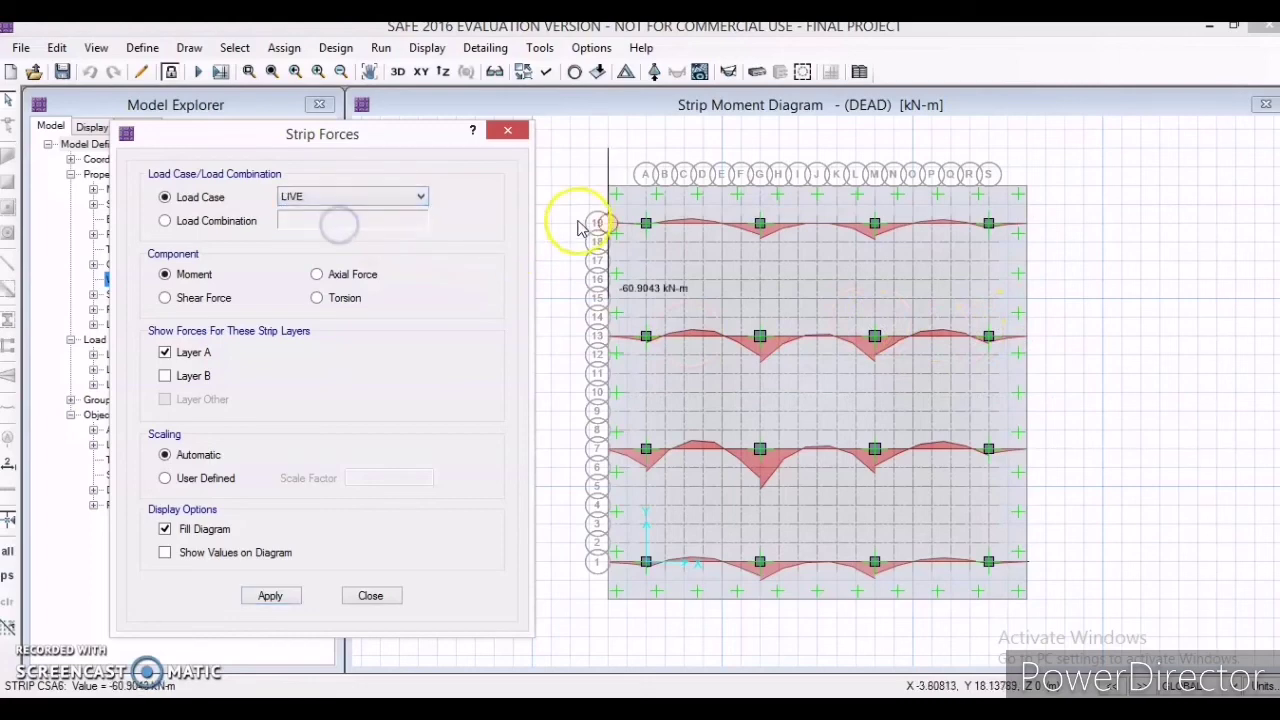
left_click(268, 597)
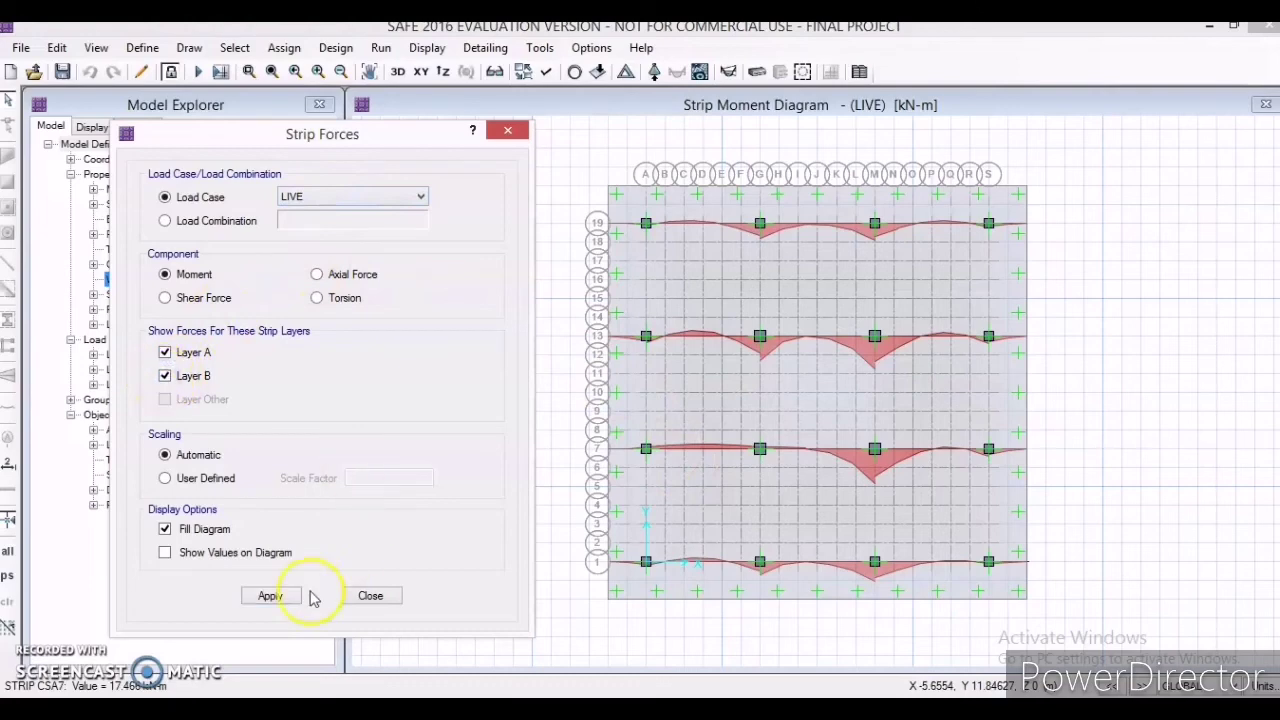
left_click(270, 596)
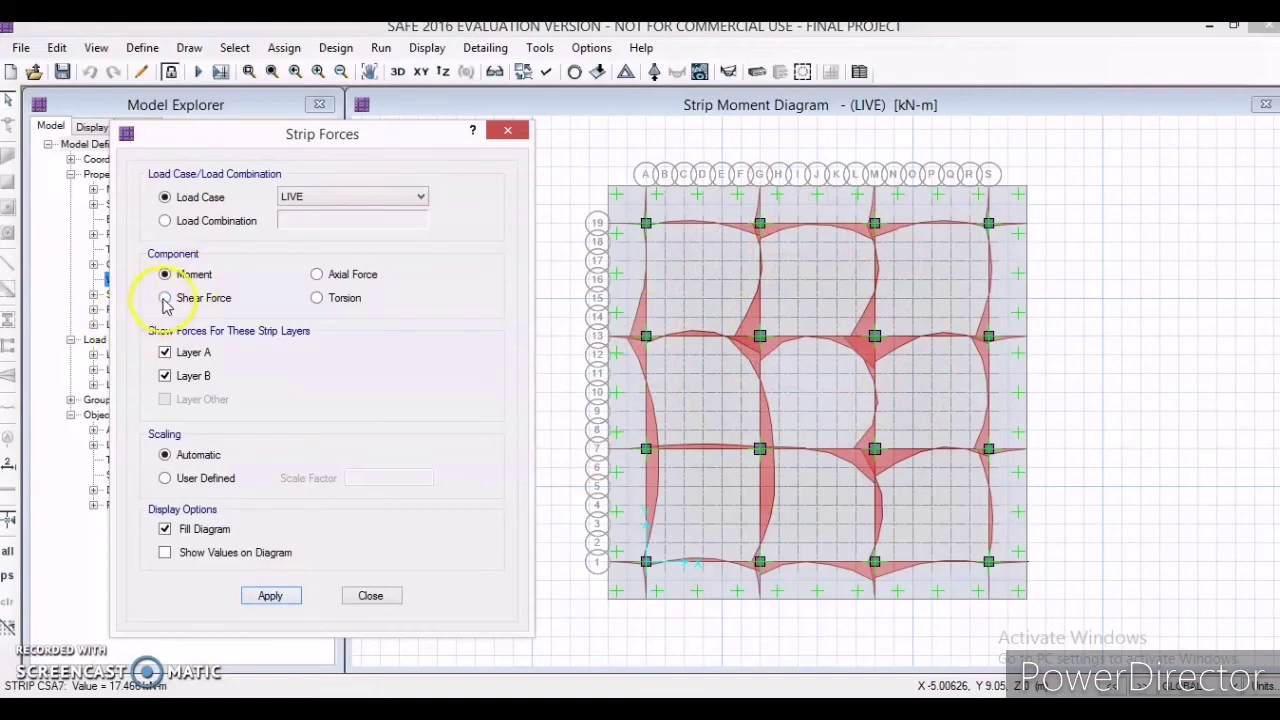
Review the LIVE strip shear force, axial force and torsion diagrams for both layers in turn, returning to axial force.
left_click(276, 592)
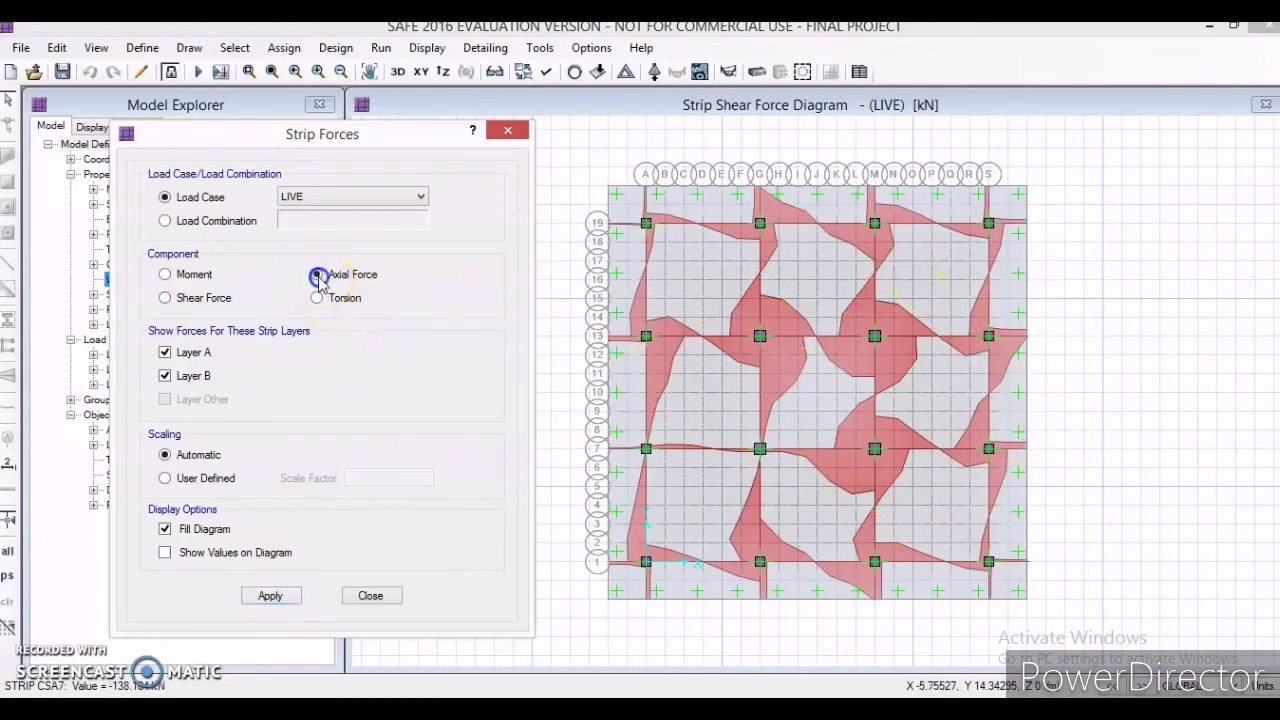
left_click(265, 596)
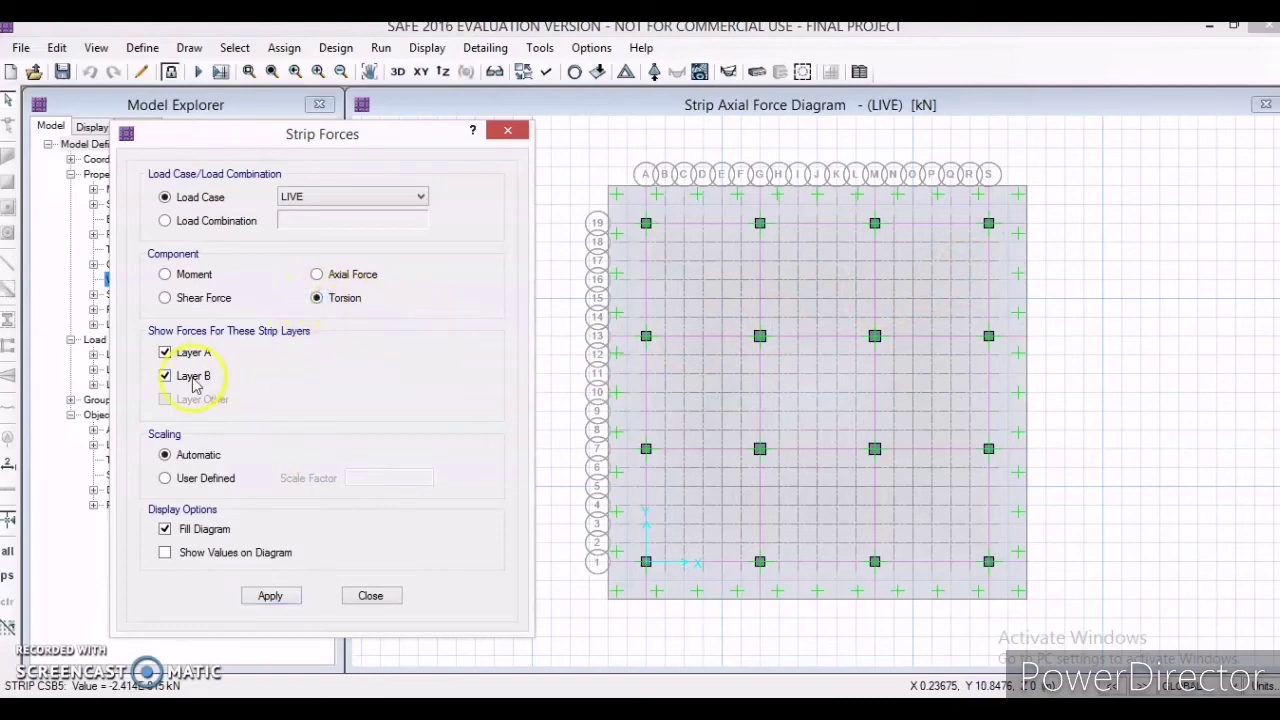
left_click(285, 594)
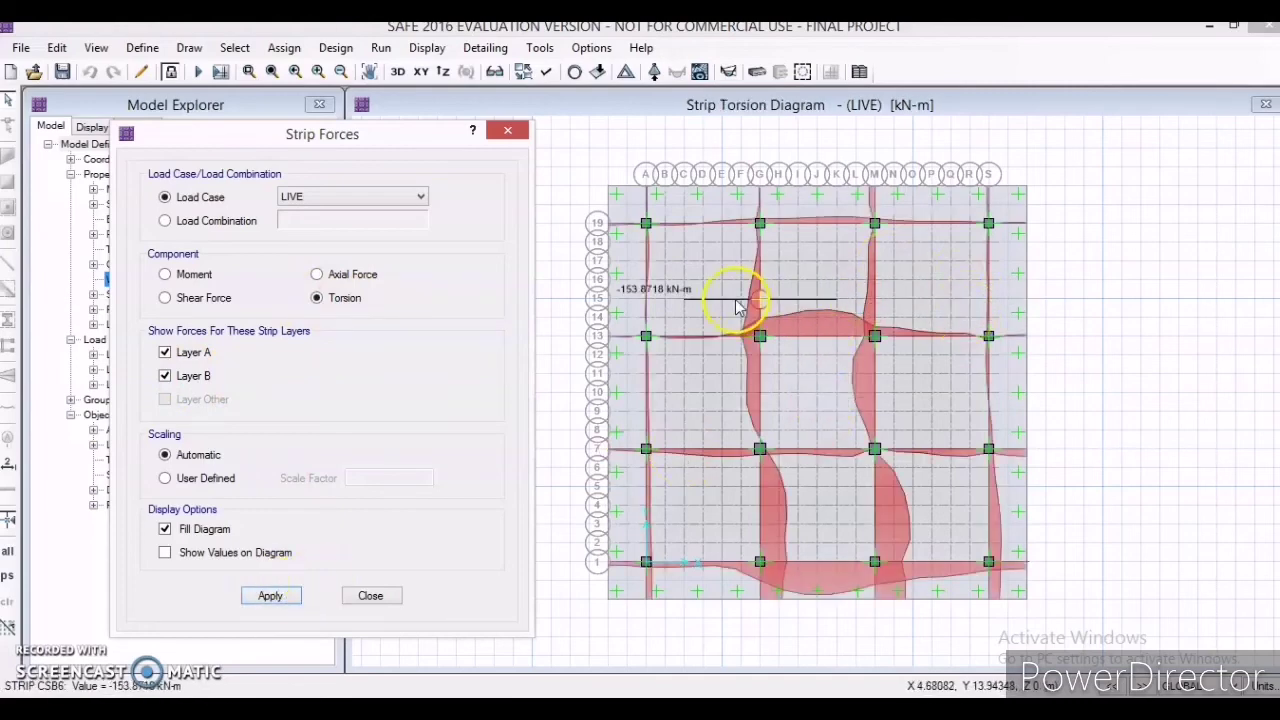
left_click(317, 276)
left_click(268, 600)
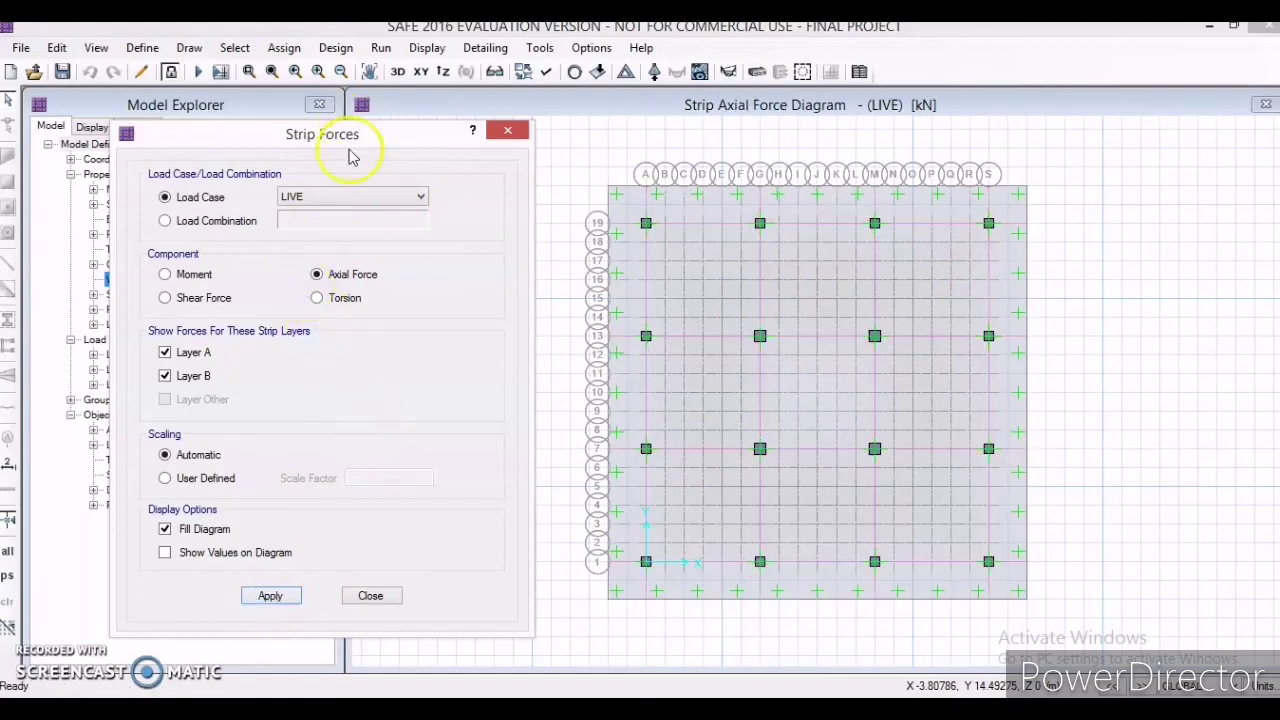
Display the strip torsion diagram for the DEAD load case on Layers A and B and uncover the plan.
left_click(340, 197)
left_click(340, 209)
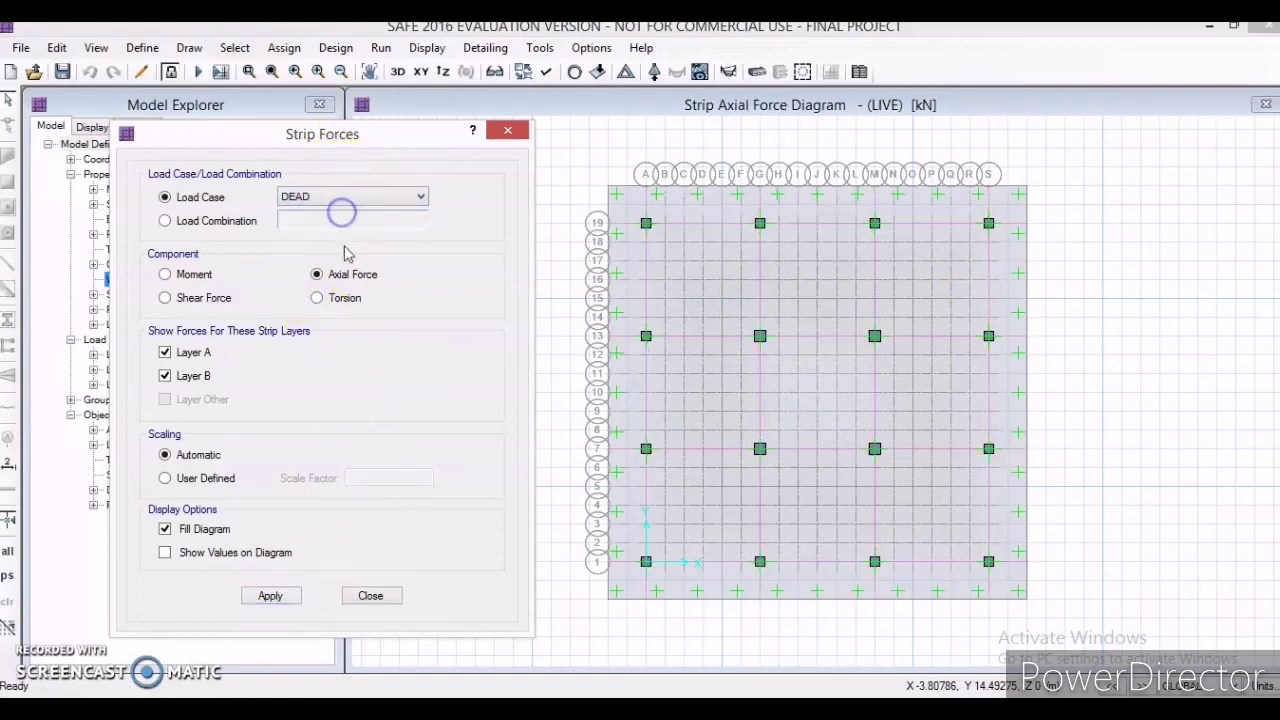
left_click(317, 298)
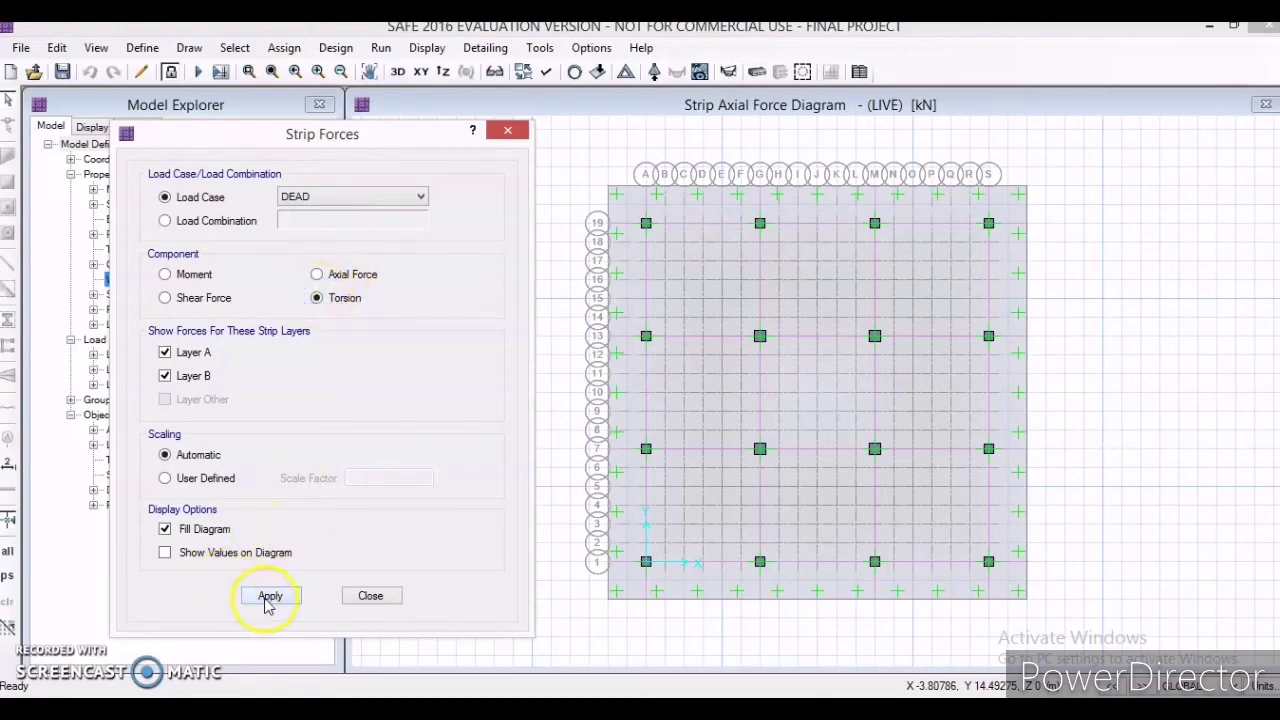
left_click(269, 596)
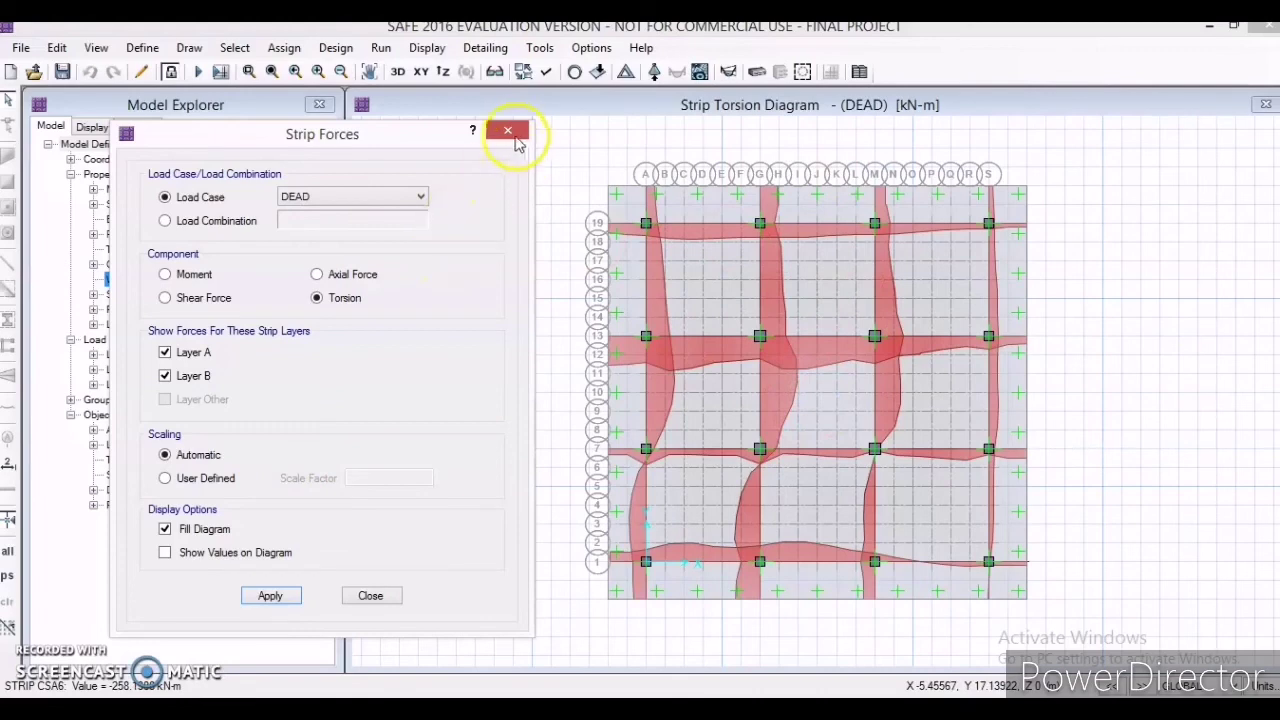
left_click(370, 597)
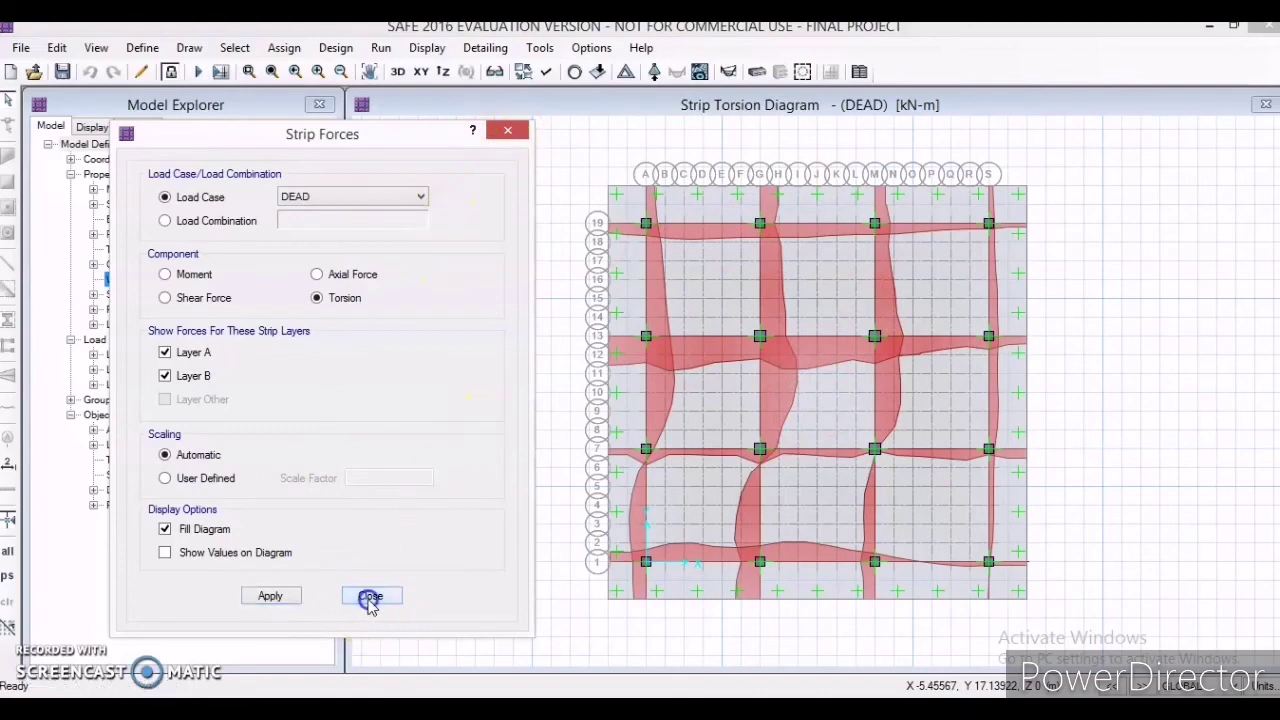
Display the strip-based enveloping flexural reinforcement intensity, top and bottom, for Layer A and add Layer B to the diagram.
left_click(427, 47)
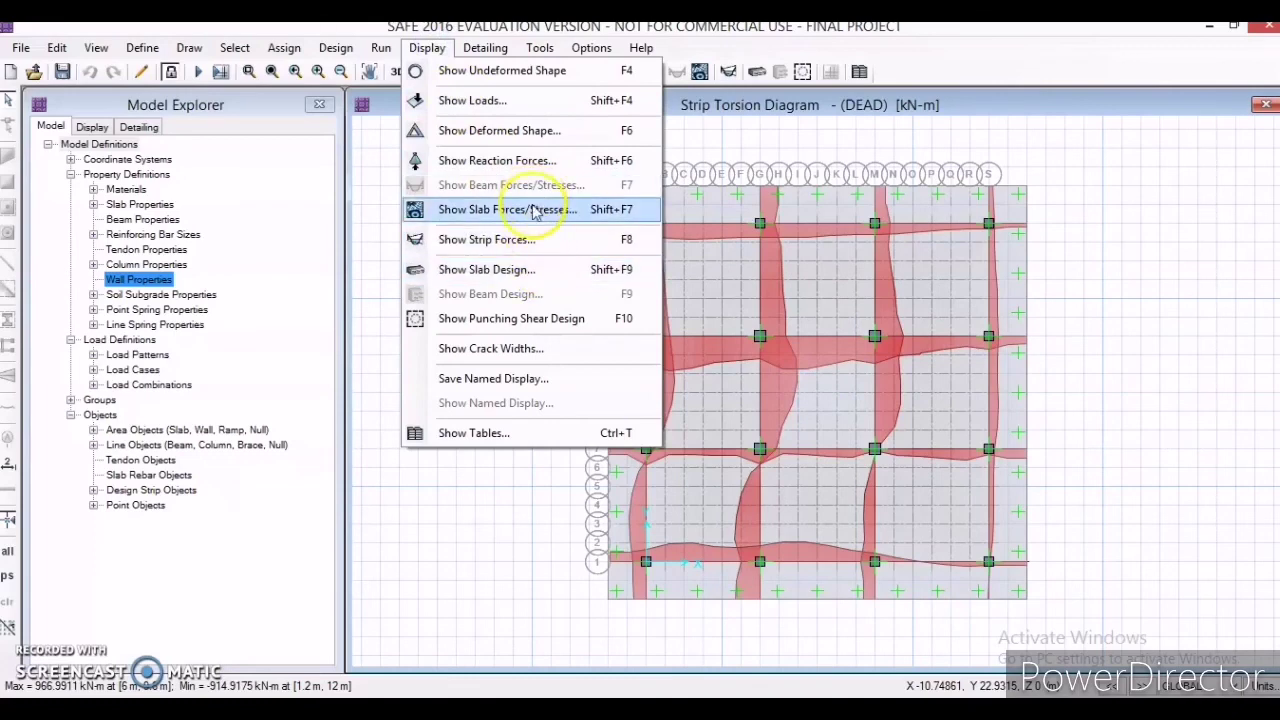
left_click(549, 268)
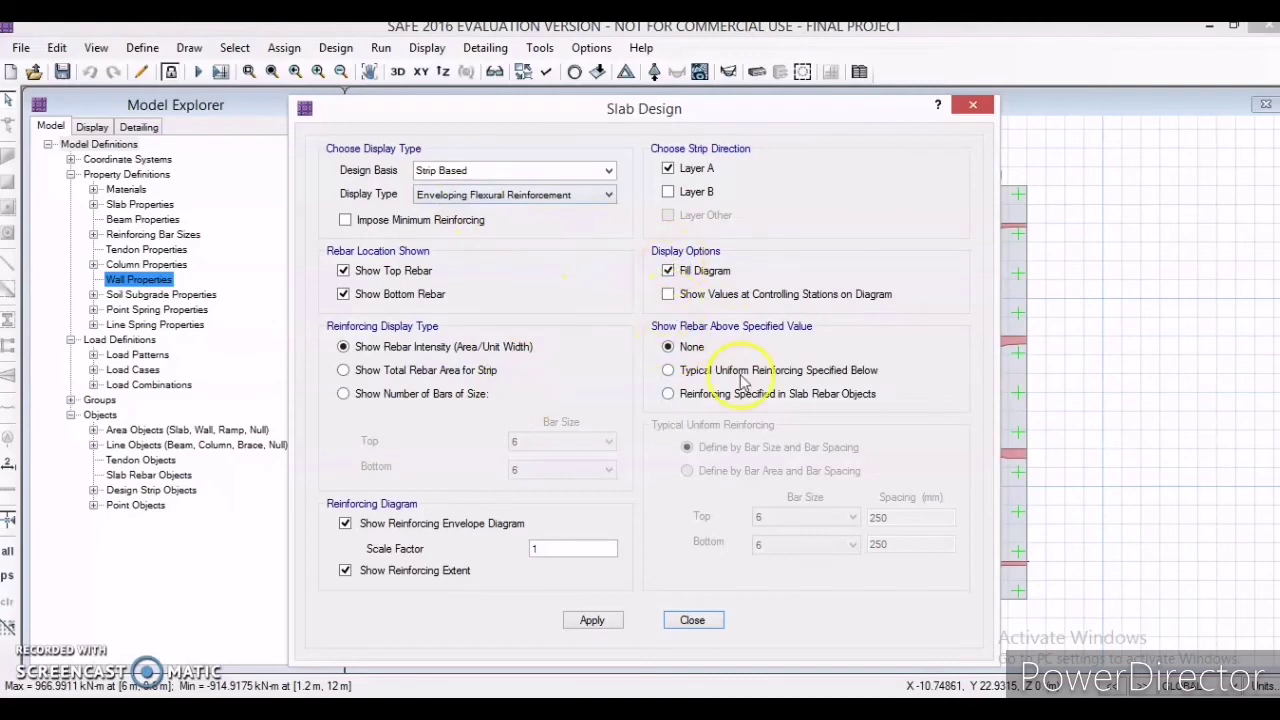
left_click(600, 625)
left_click_drag(668, 112, 229, 93)
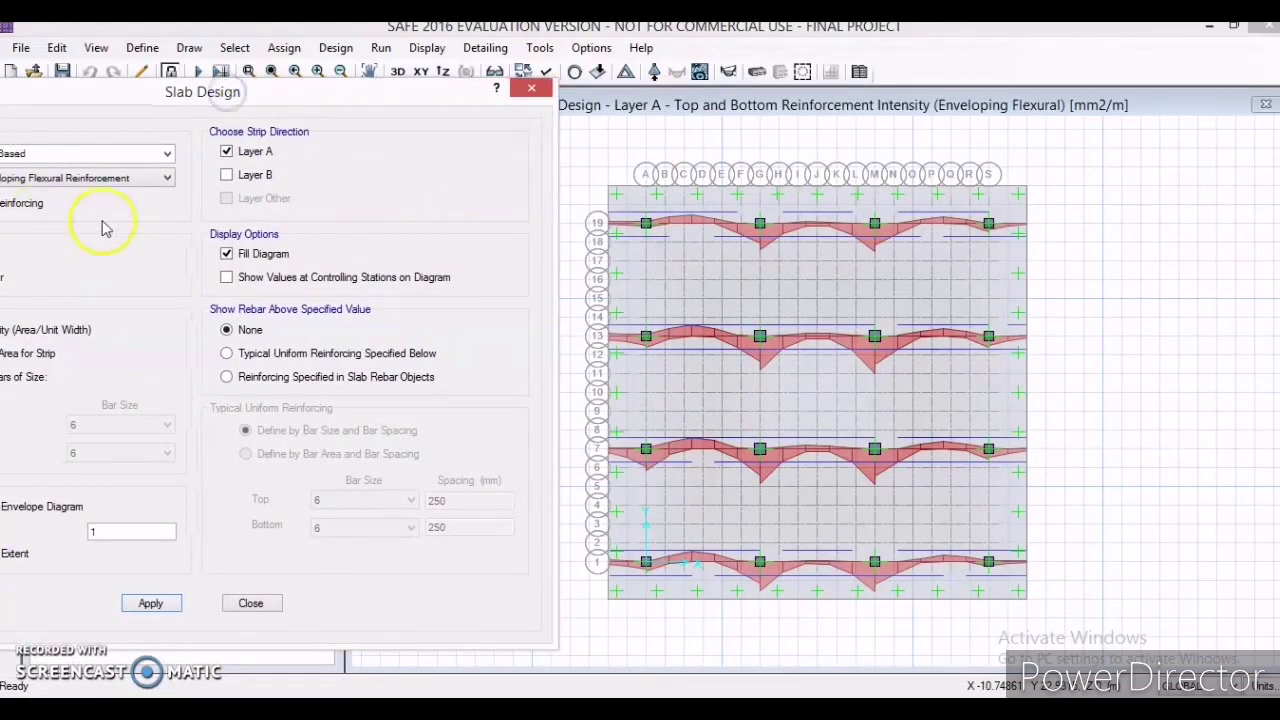
left_click(228, 175)
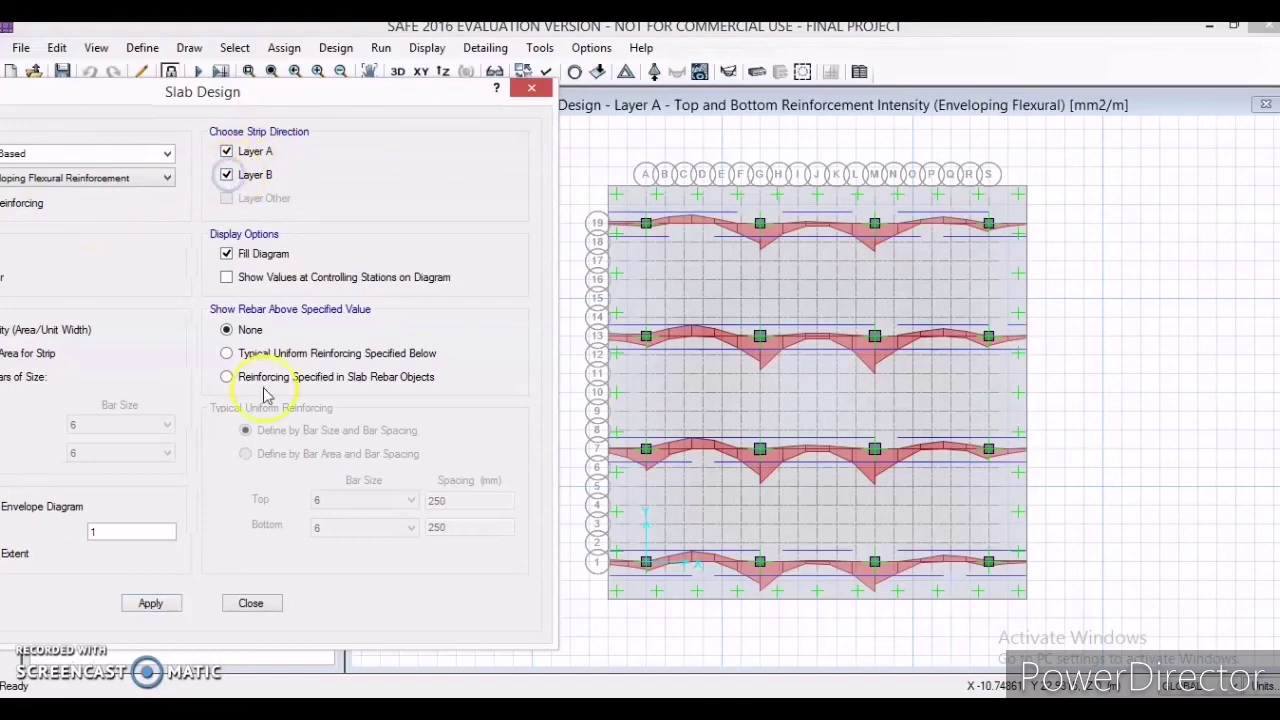
left_click(152, 606)
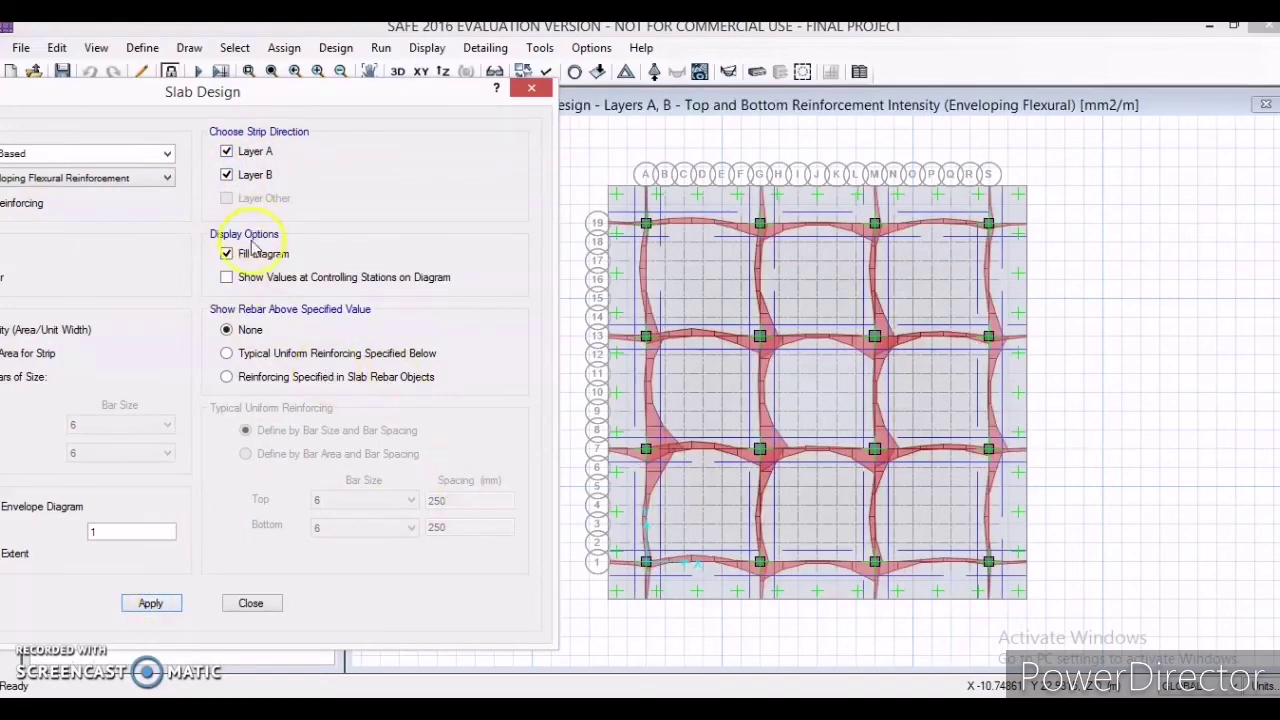
Exclude the bottom rebar from the slab design diagram so that only top reinforcement is displayed for both layers.
left_click_drag(309, 92, 655, 78)
left_click(345, 261)
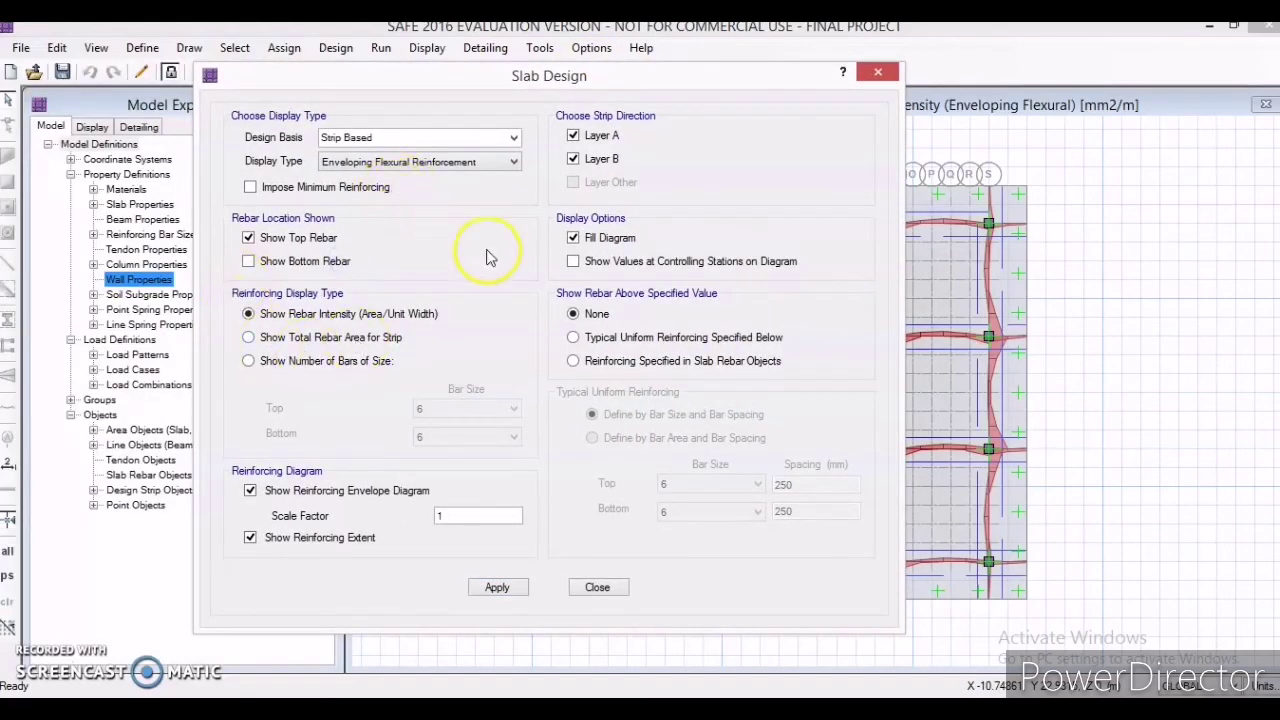
left_click(497, 588)
left_click(594, 590)
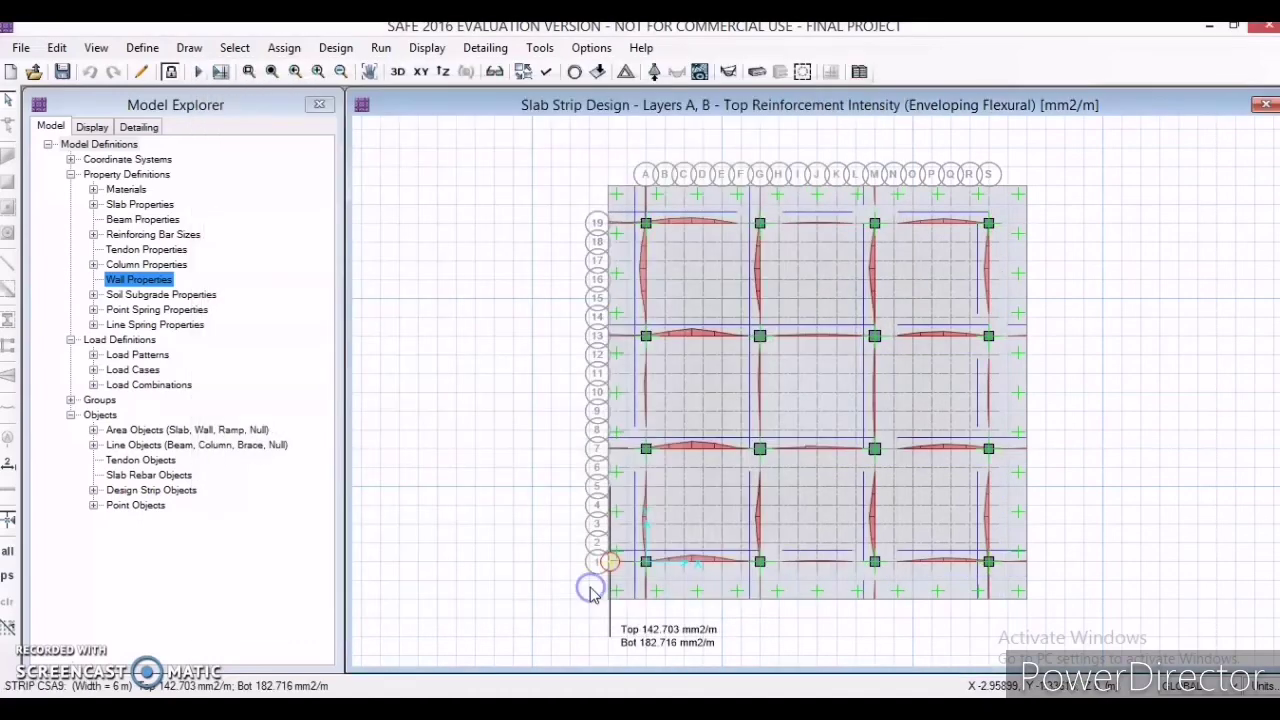
Display the crack widths on the slab bottom face for the DEAD load case and examine them in plan.
left_click(424, 48)
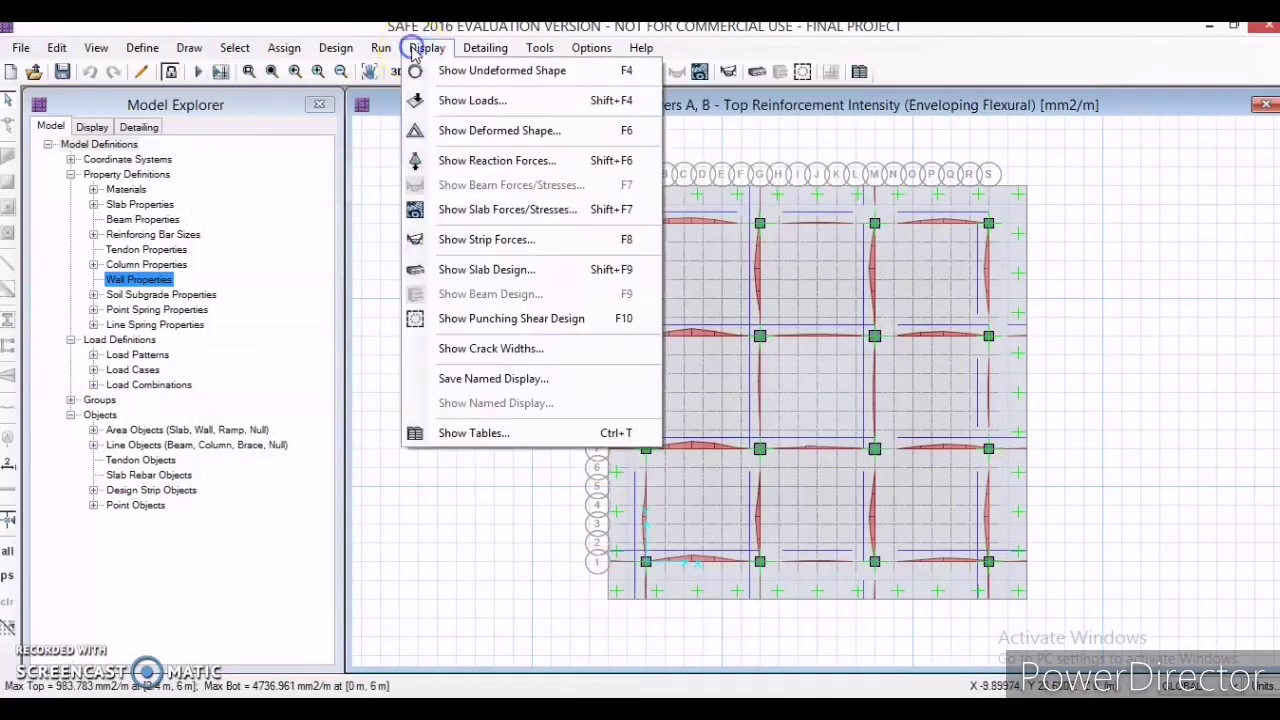
left_click(570, 355)
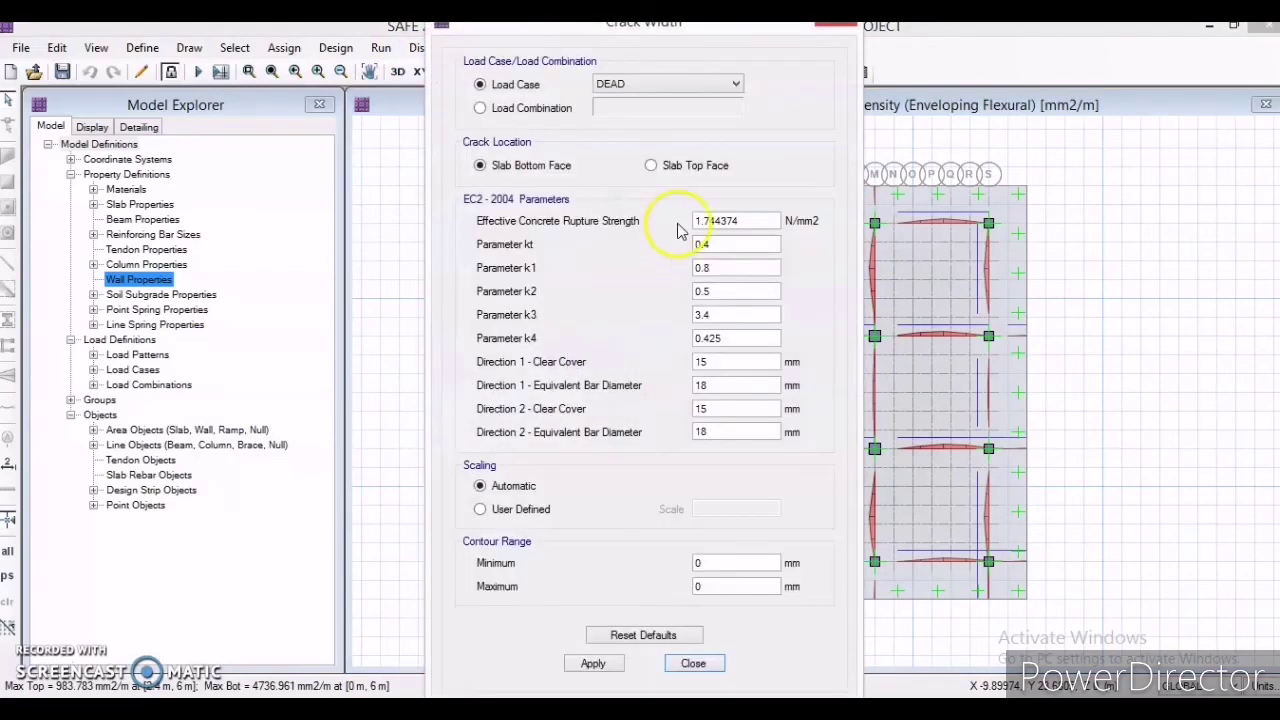
left_click(596, 665)
left_click_drag(611, 34, 250, 38)
mouse_move(708, 297)
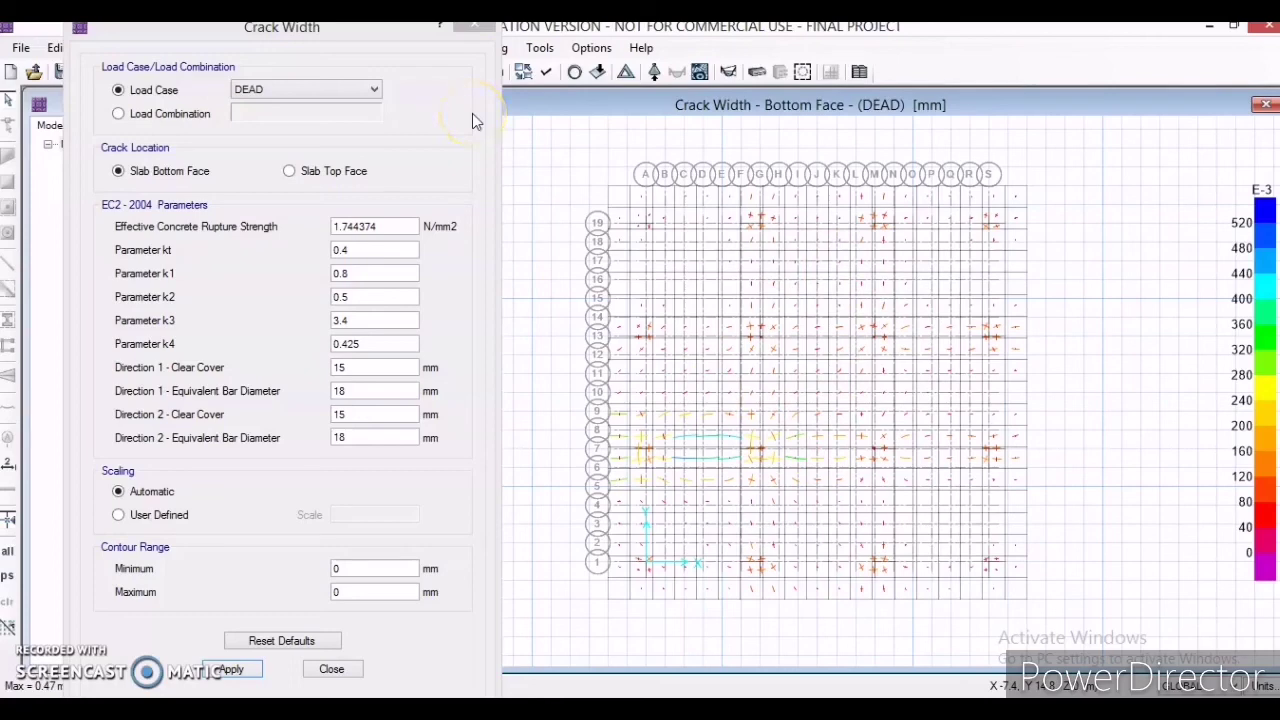
left_click(331, 670)
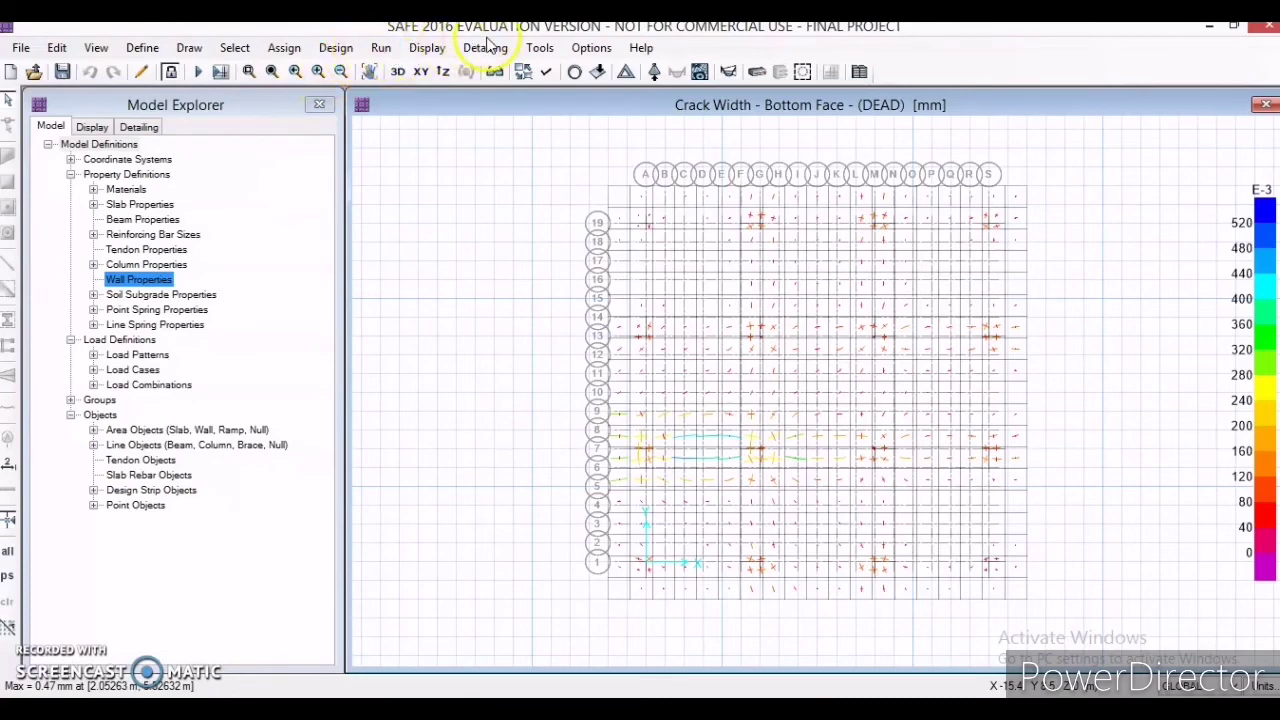
Run detailing with individual bars generated in plan and in the 3D model and areas merged to clean edges and sections.
left_click(384, 49)
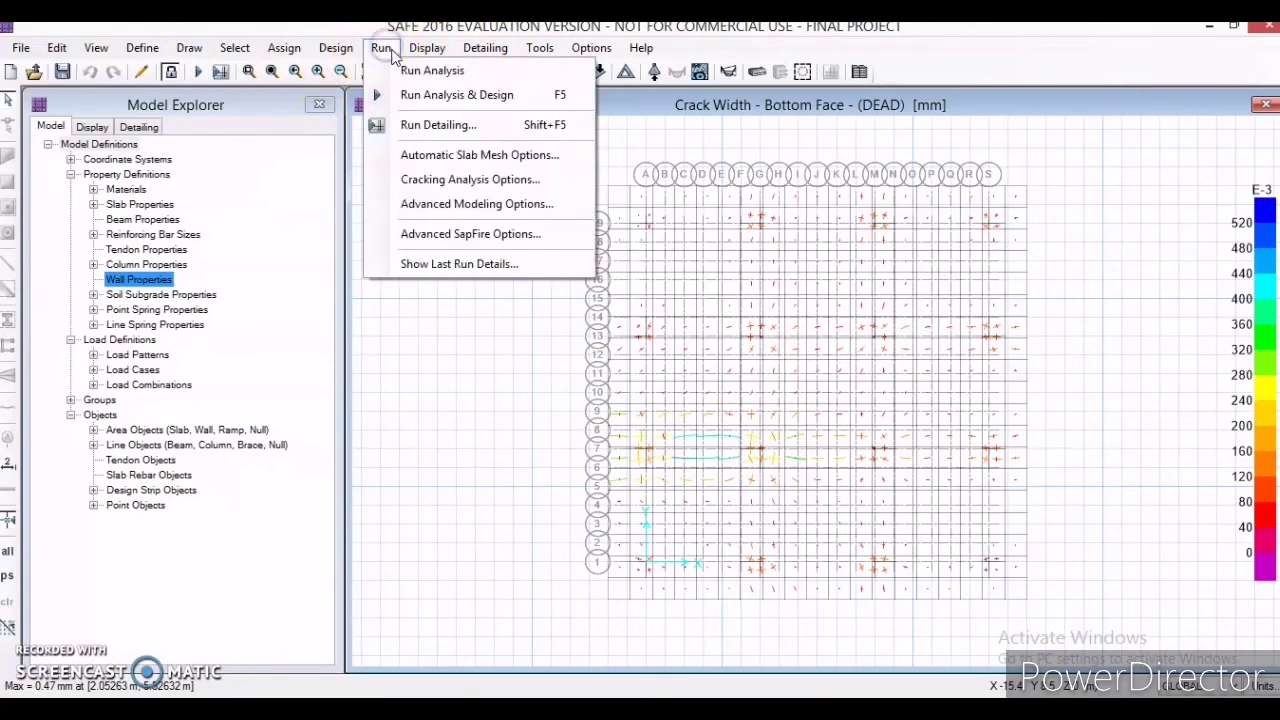
left_click(440, 125)
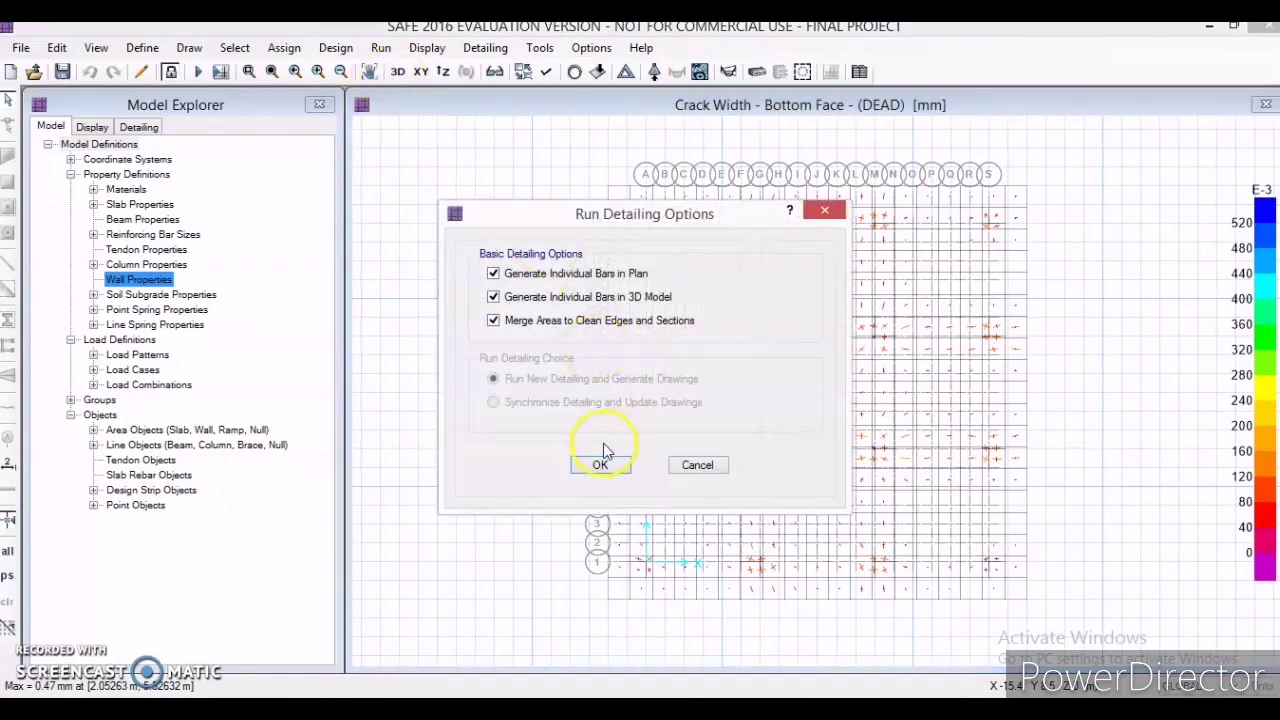
left_click(448, 229)
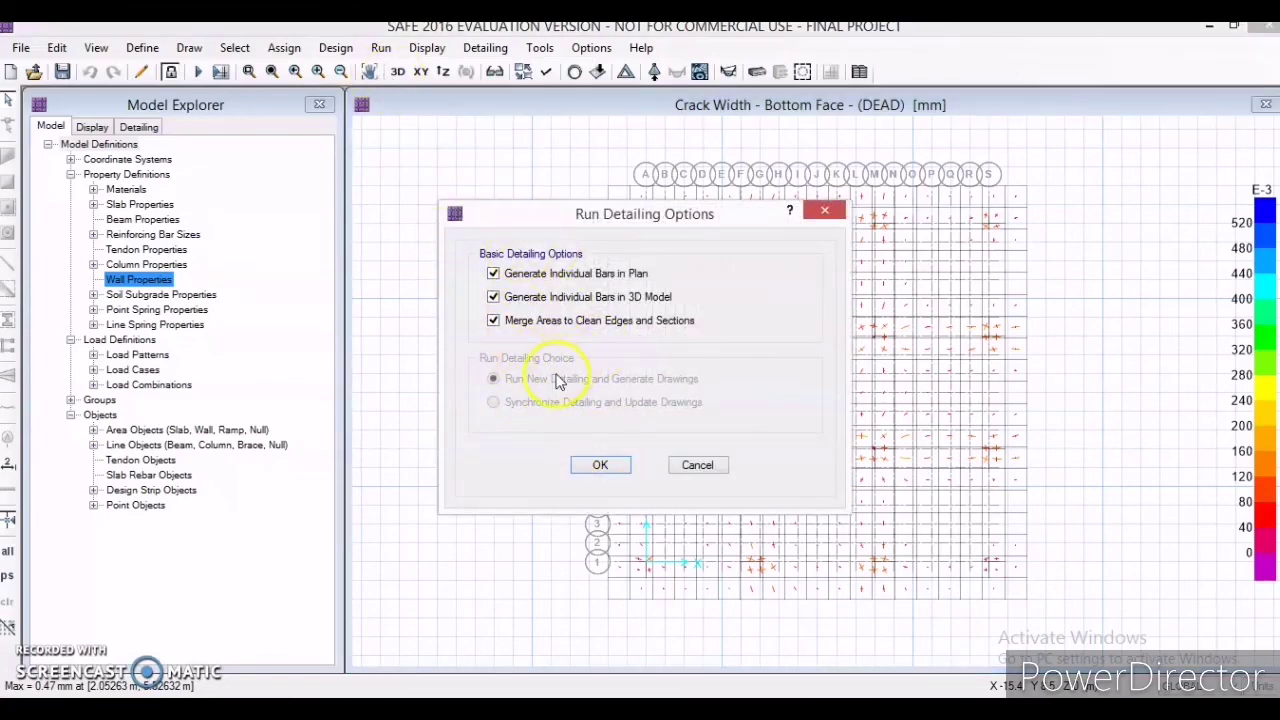
left_click(593, 465)
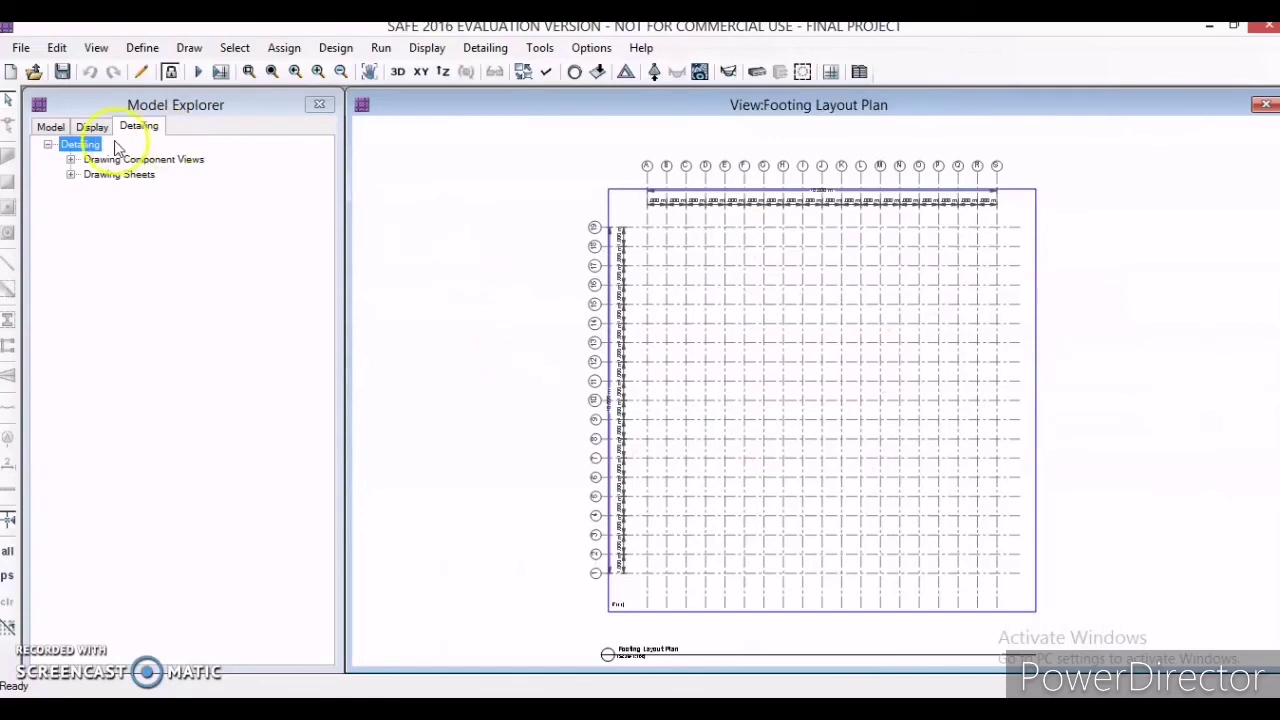
Expand the detailing tree to list all drawing component views, footings views and the contents of every drawing sheet.
left_click(47, 144)
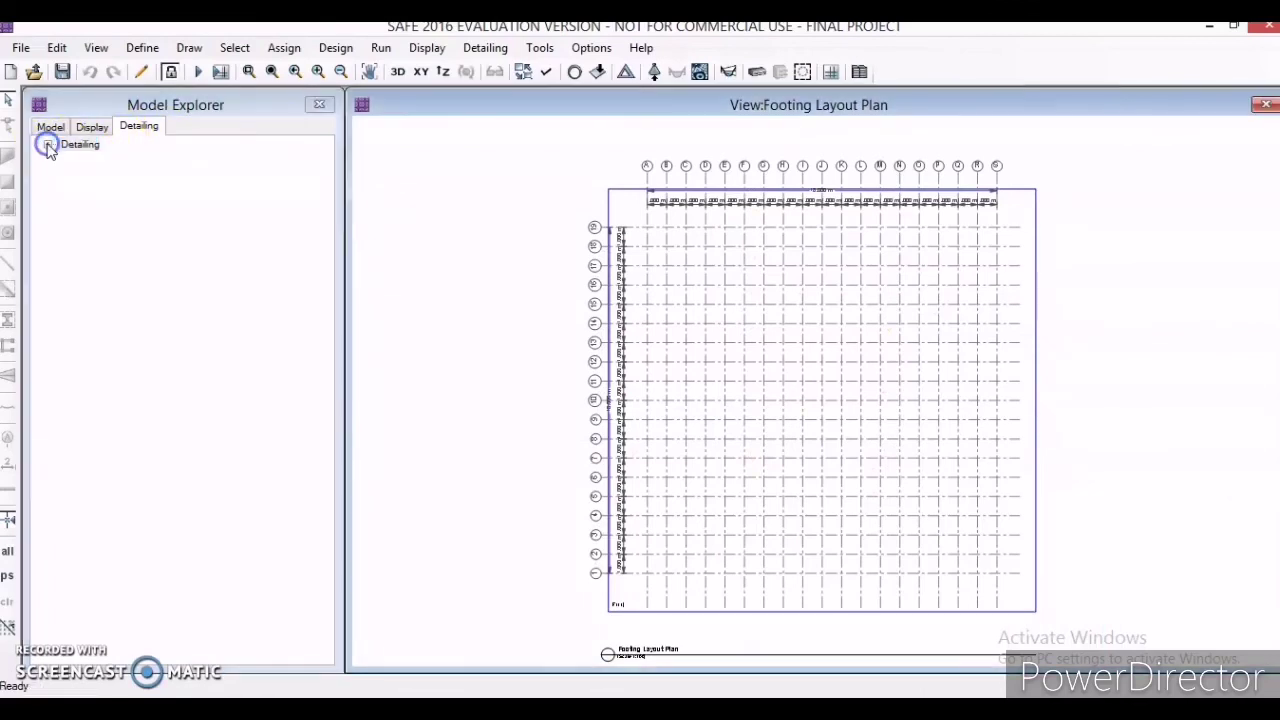
left_click(47, 144)
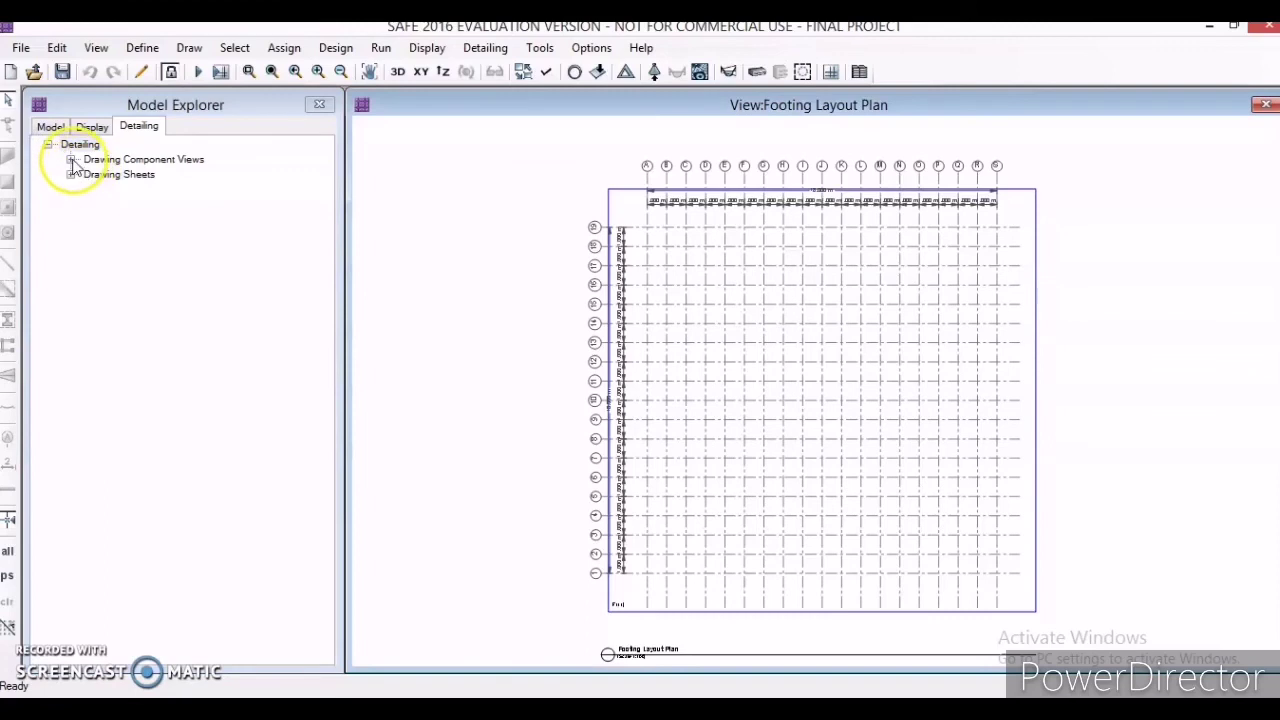
left_click(71, 159)
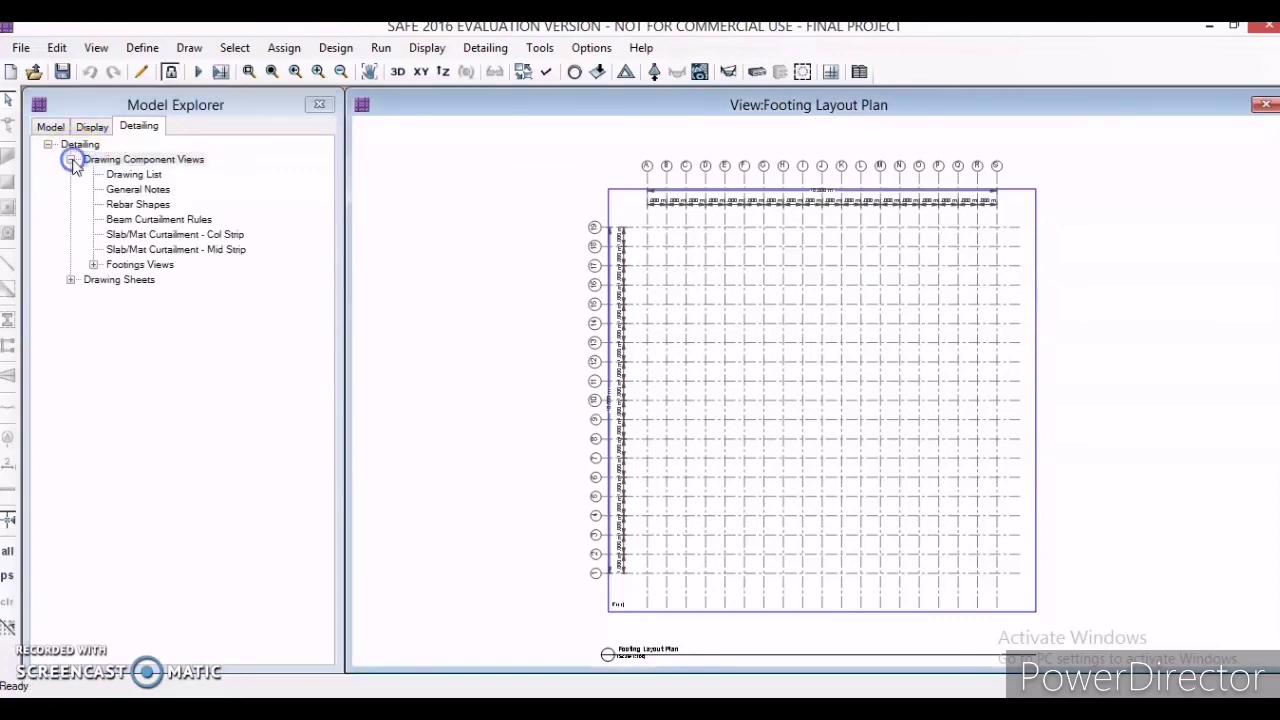
left_click(93, 264)
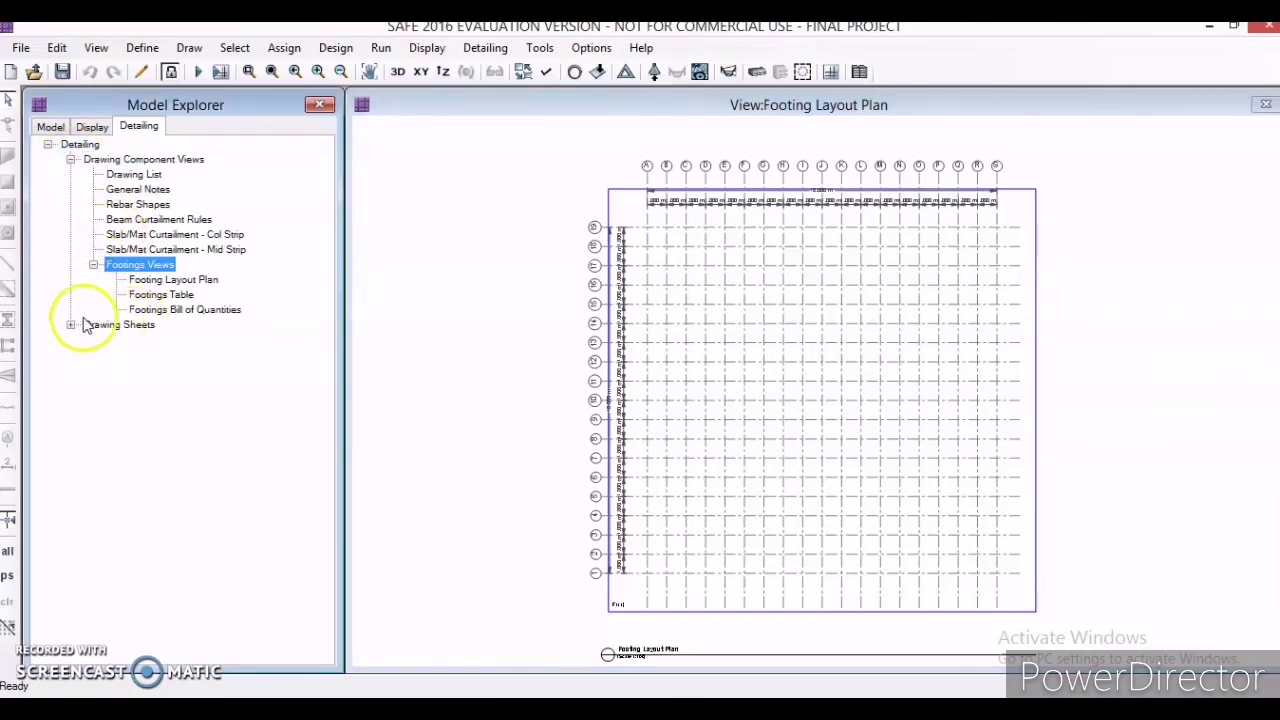
left_click(71, 325)
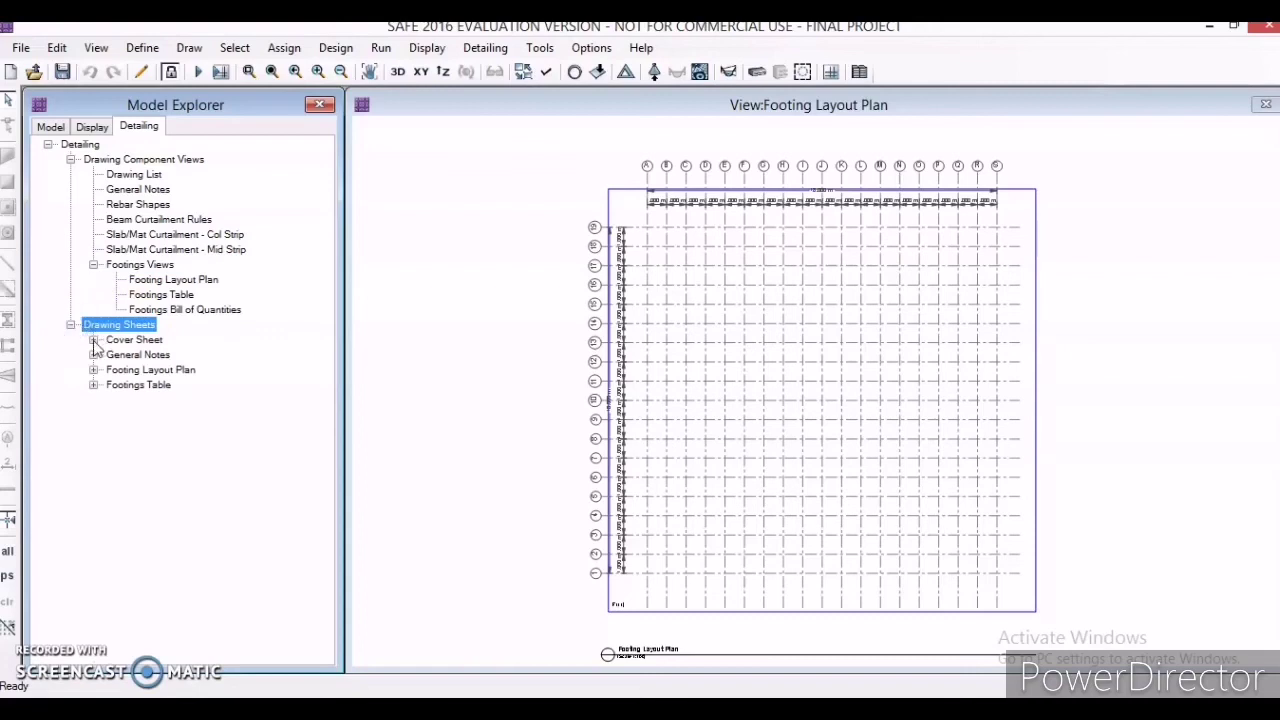
left_click(93, 340)
left_click(94, 370)
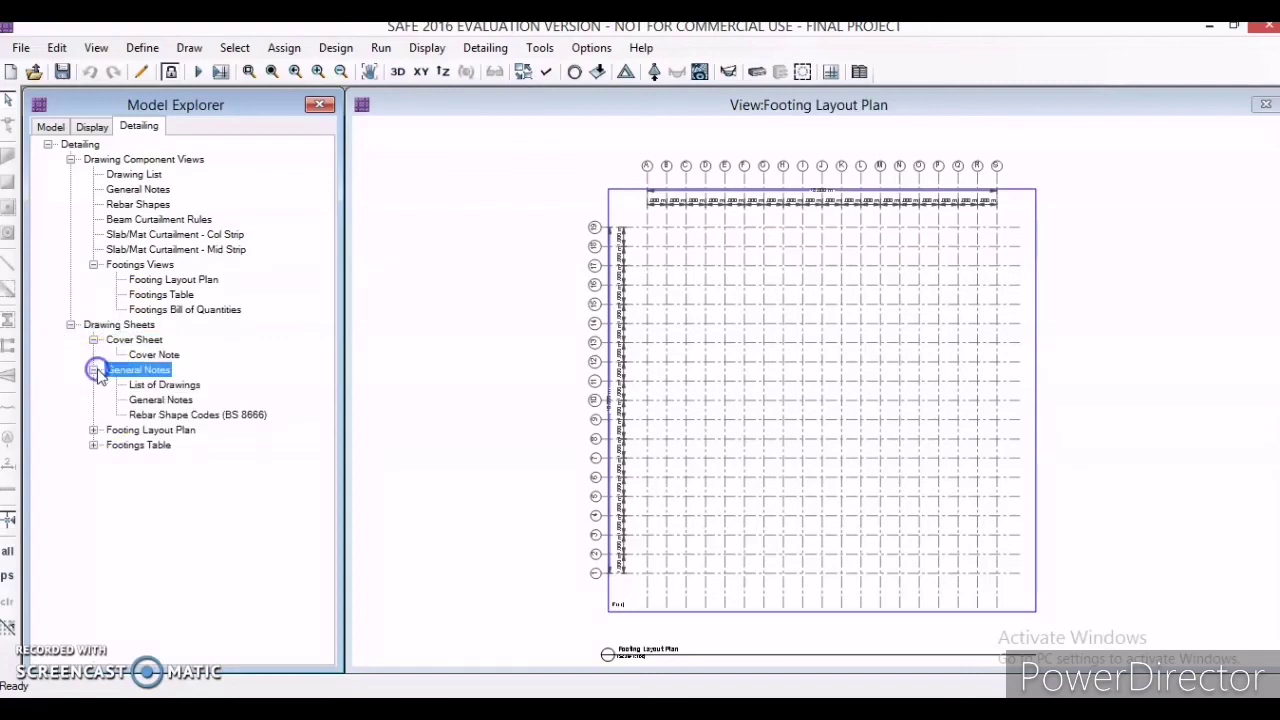
left_click(93, 430)
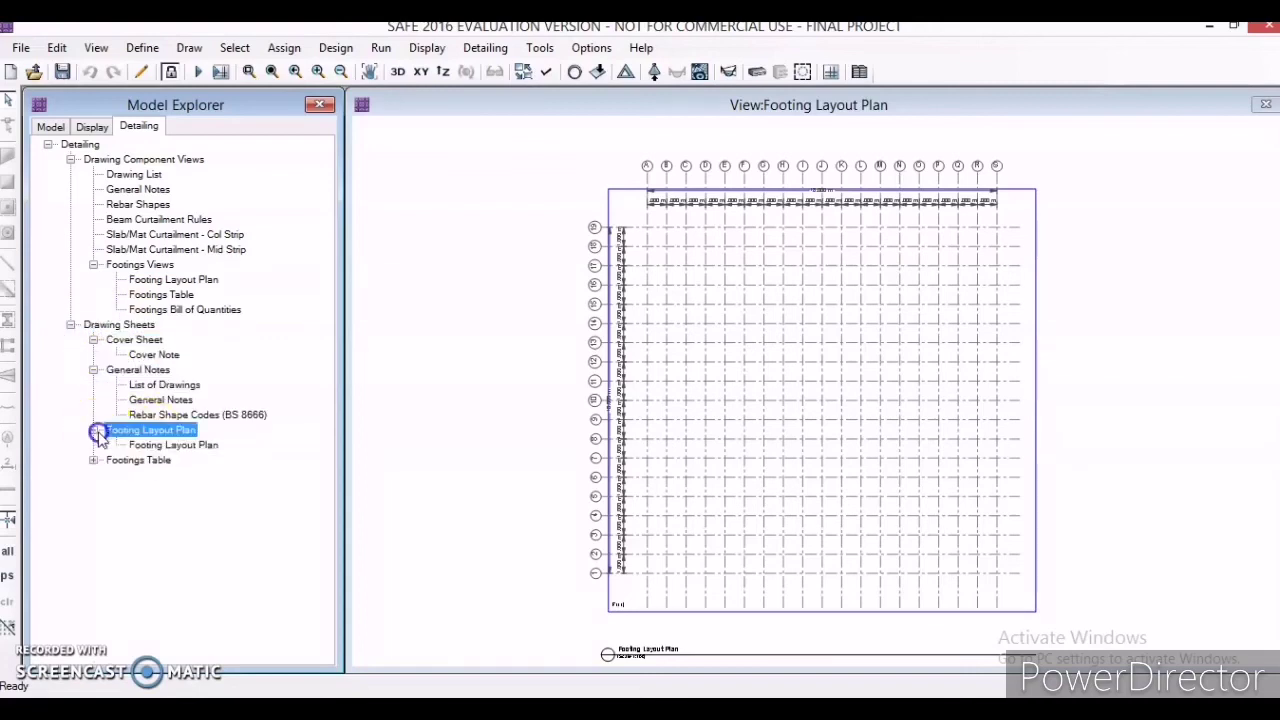
left_click(93, 460)
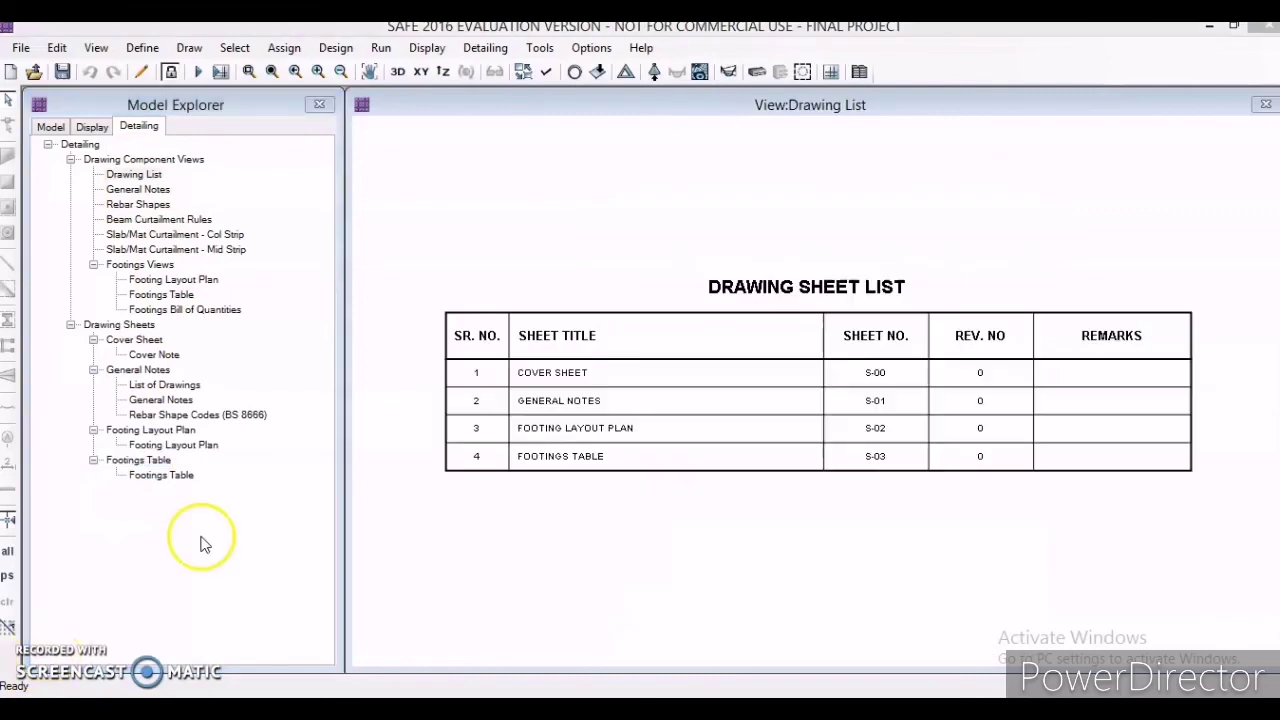
Review the Drawing List and open the Rebar Shapes component view.
left_click(134, 174)
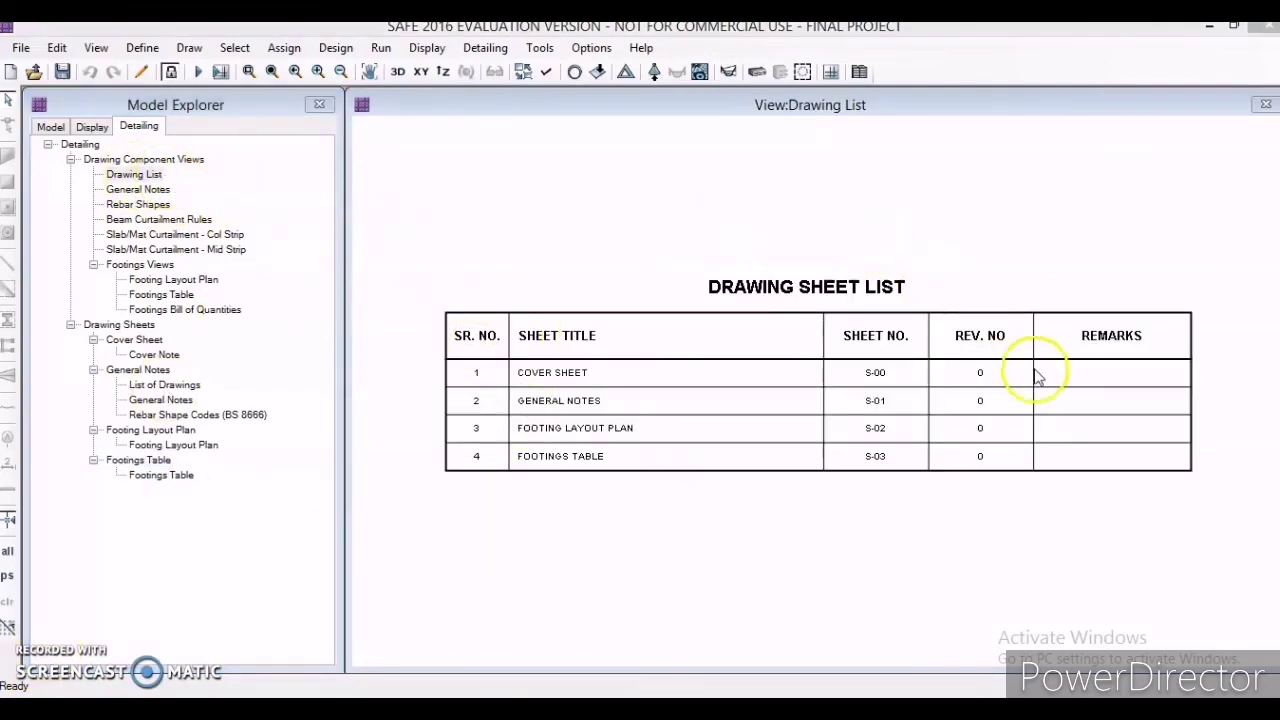
left_click(138, 189)
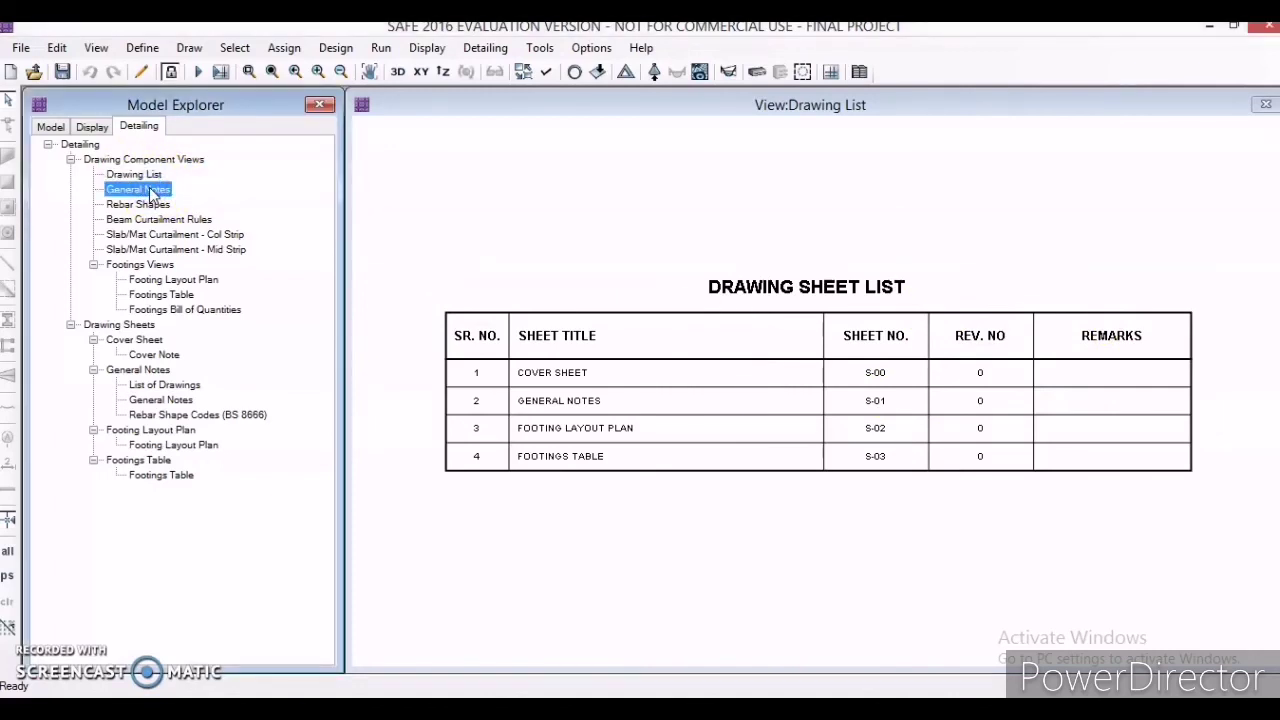
left_click(148, 206)
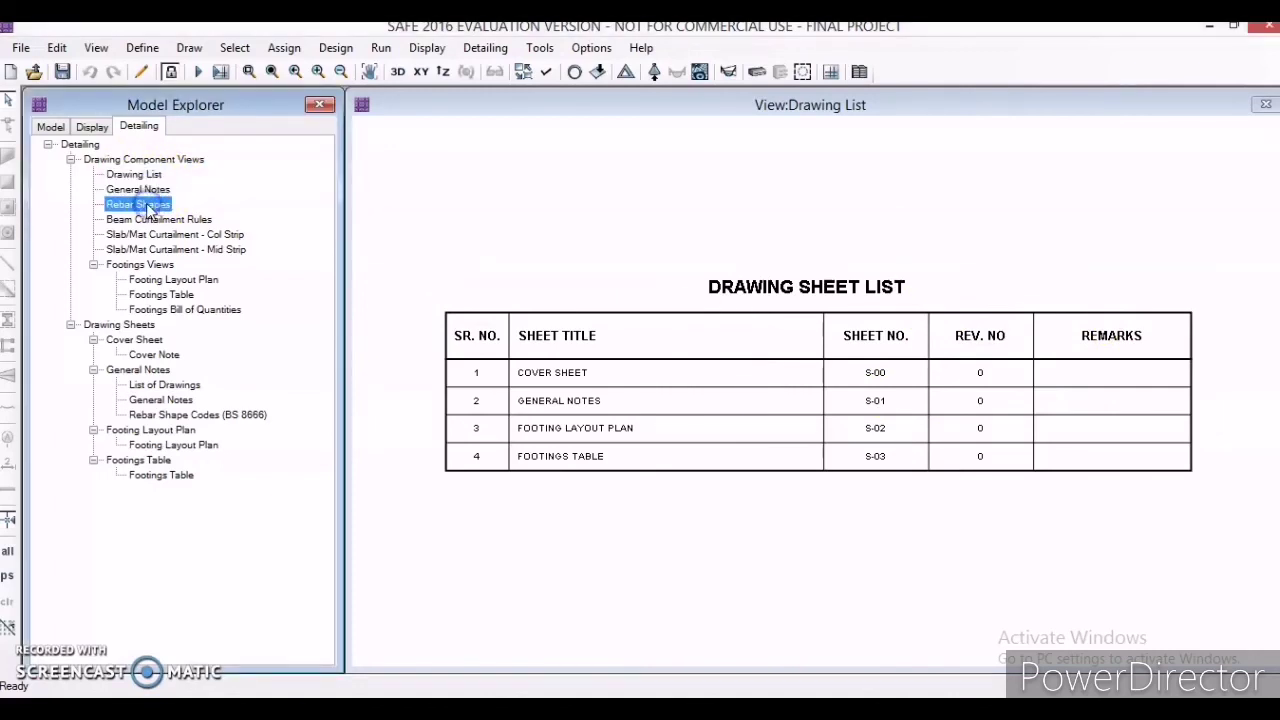
double_click(147, 206)
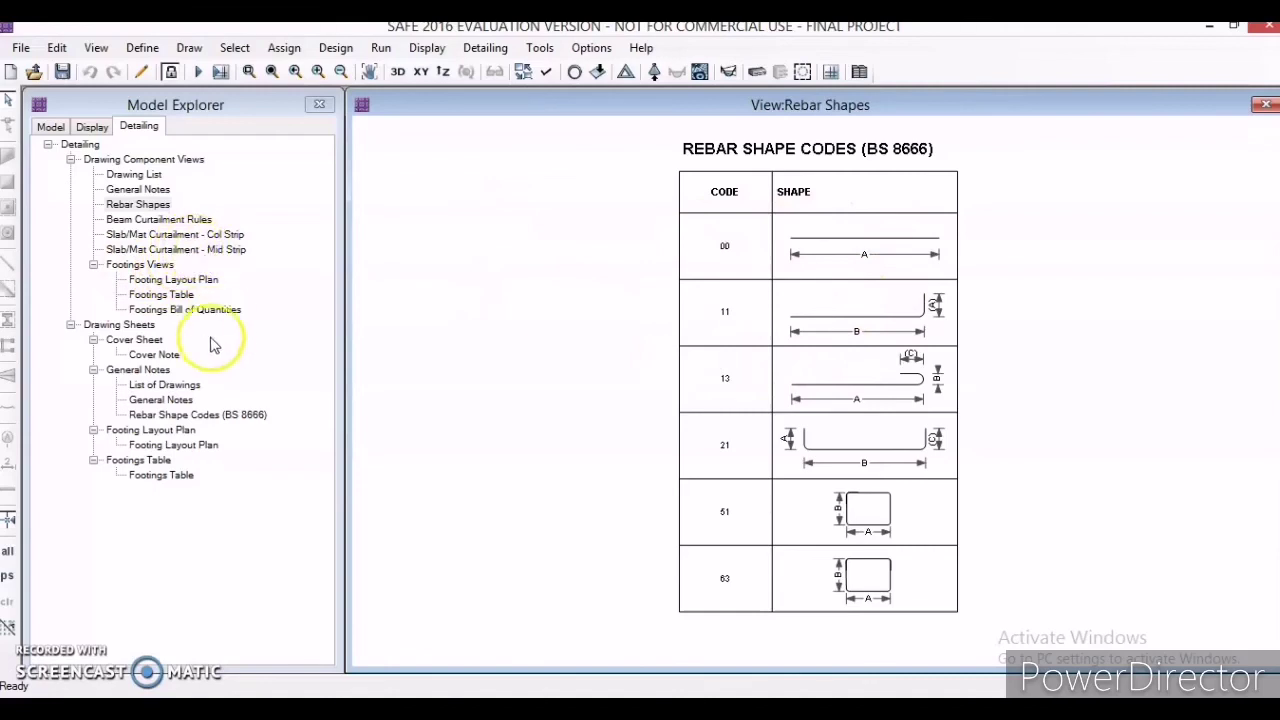
Review the Footings Table as a component view and as a drawing sheet, and open the Footings Bill of Quantities.
left_click(178, 298)
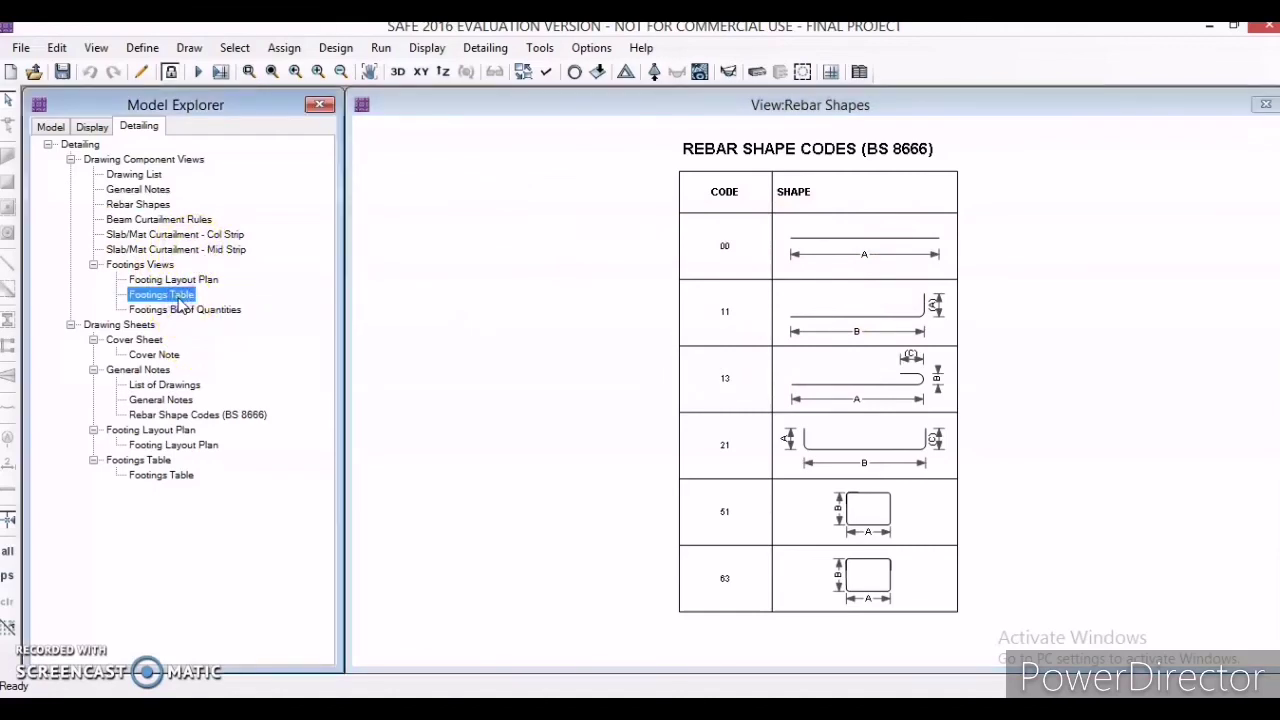
double_click(179, 303)
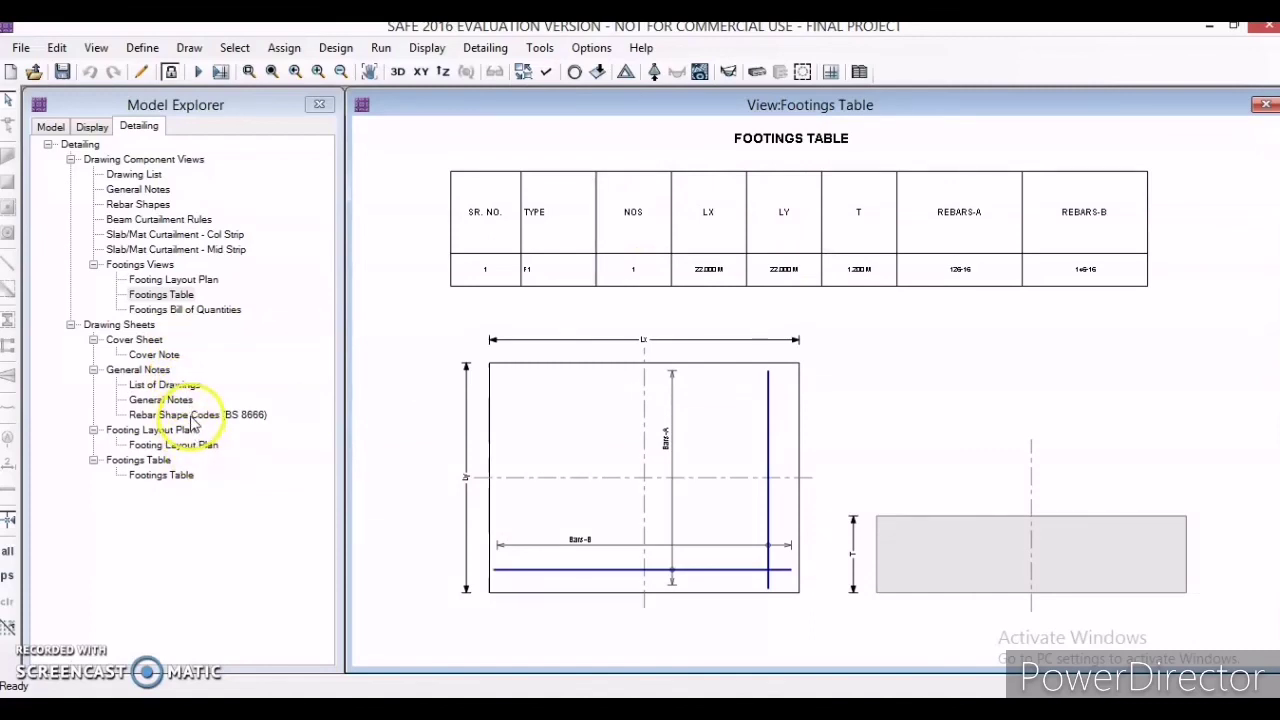
double_click(168, 477)
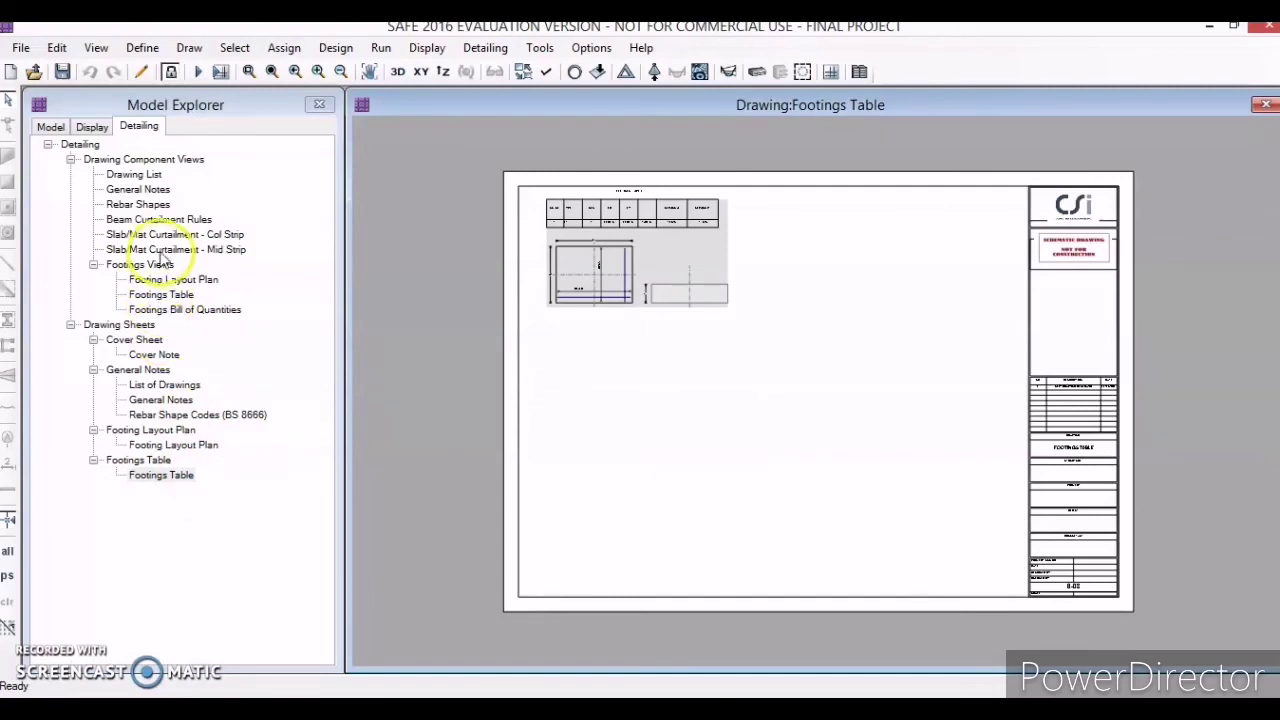
double_click(175, 311)
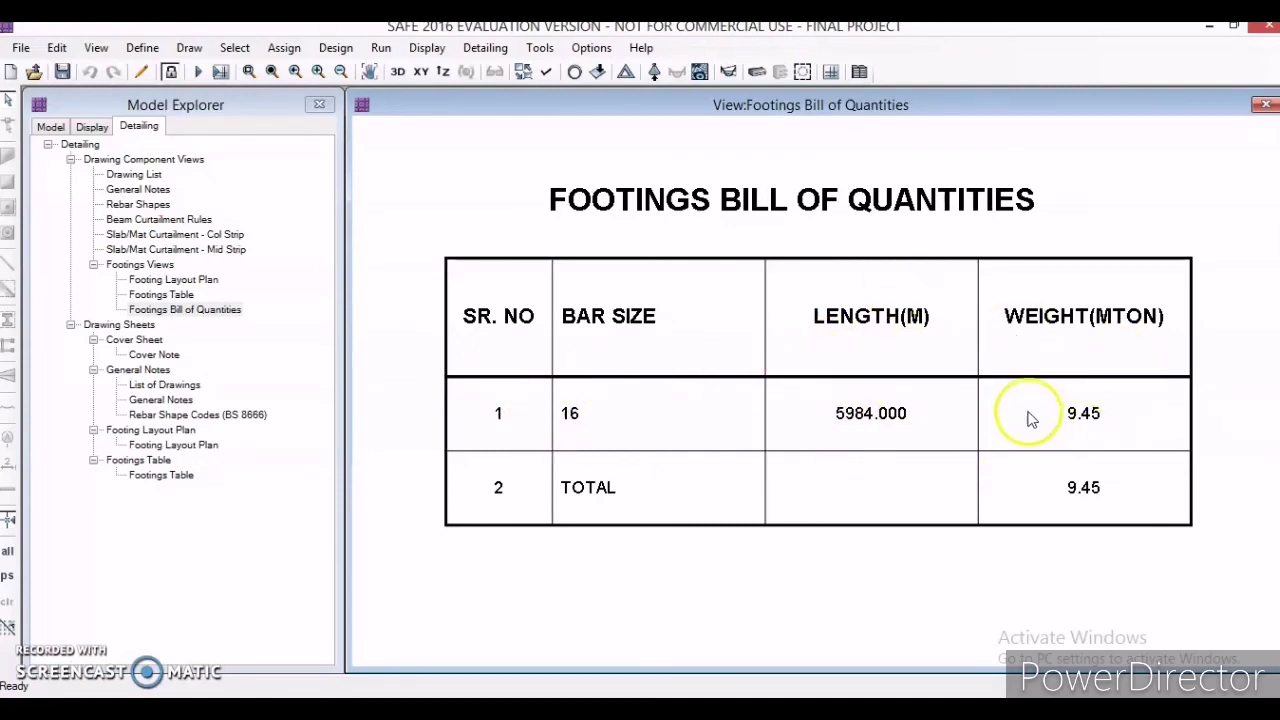
Open the Rebar Shape Codes (BS 8666) entry of the General Notes drawing sheet.
left_click(167, 415)
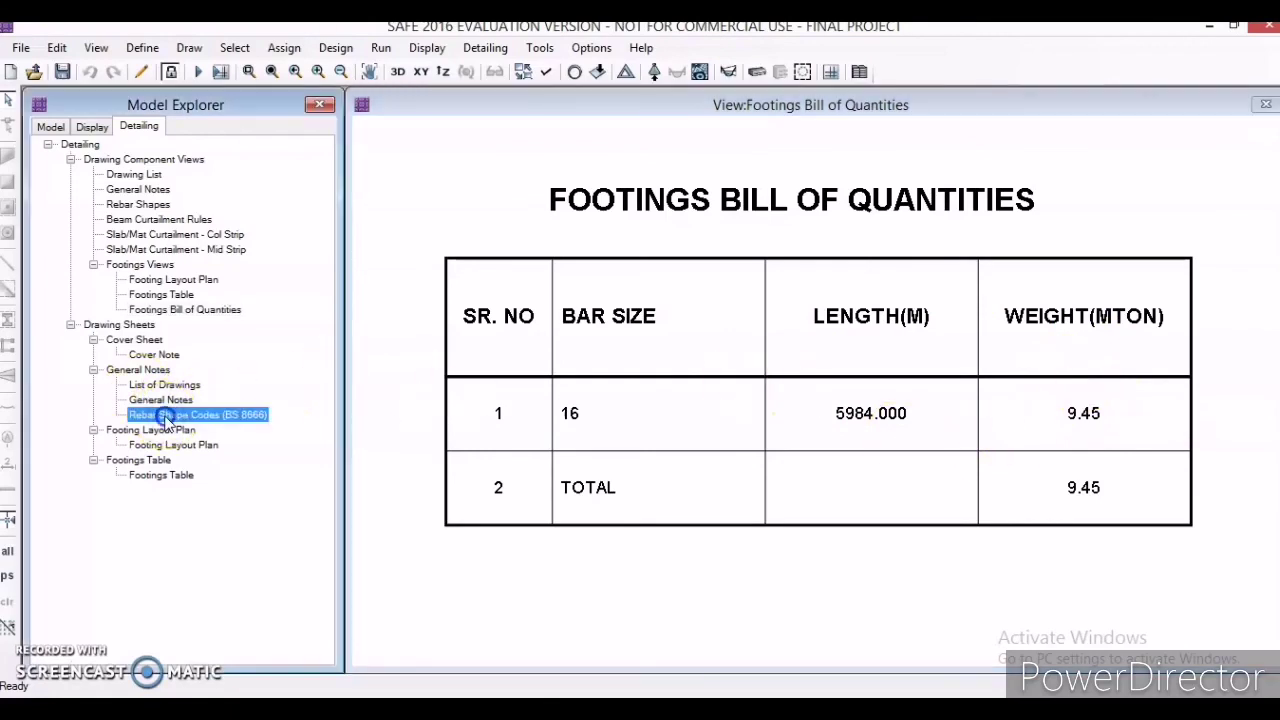
double_click(167, 415)
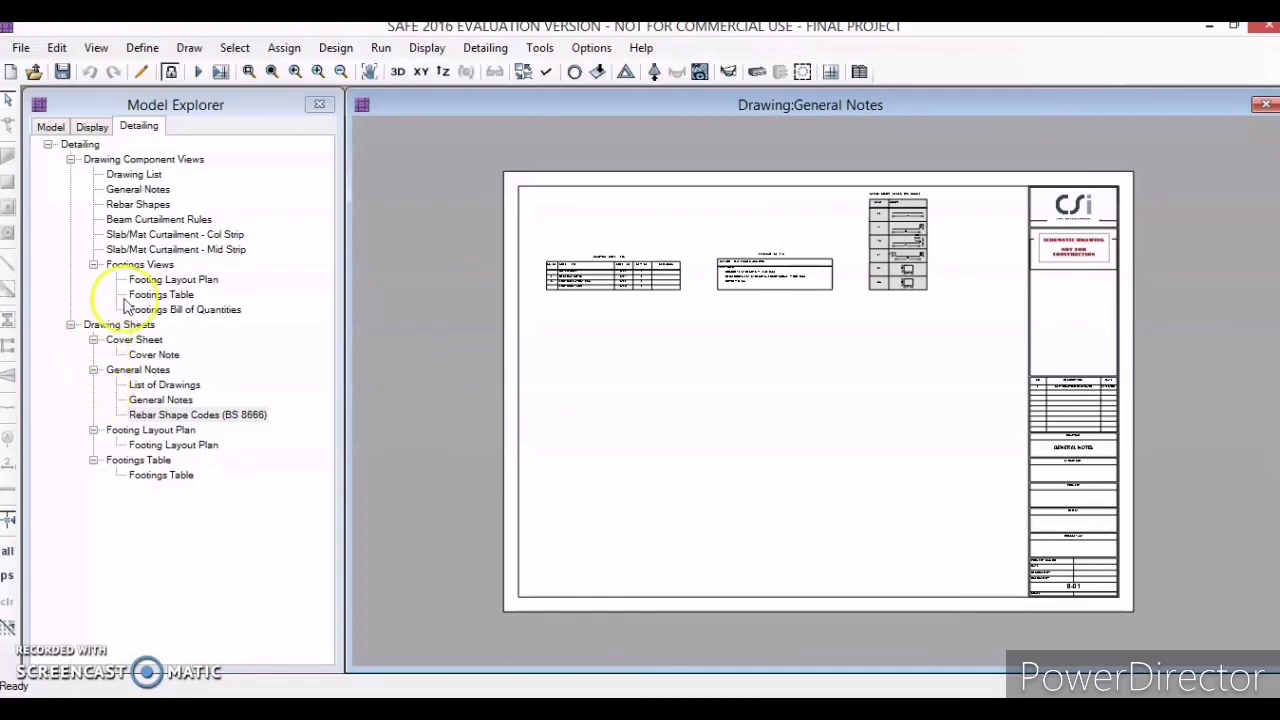
Expand the Undeformed Shape and Loads named displays, and bring up the tree of model definitions.
left_click(87, 120)
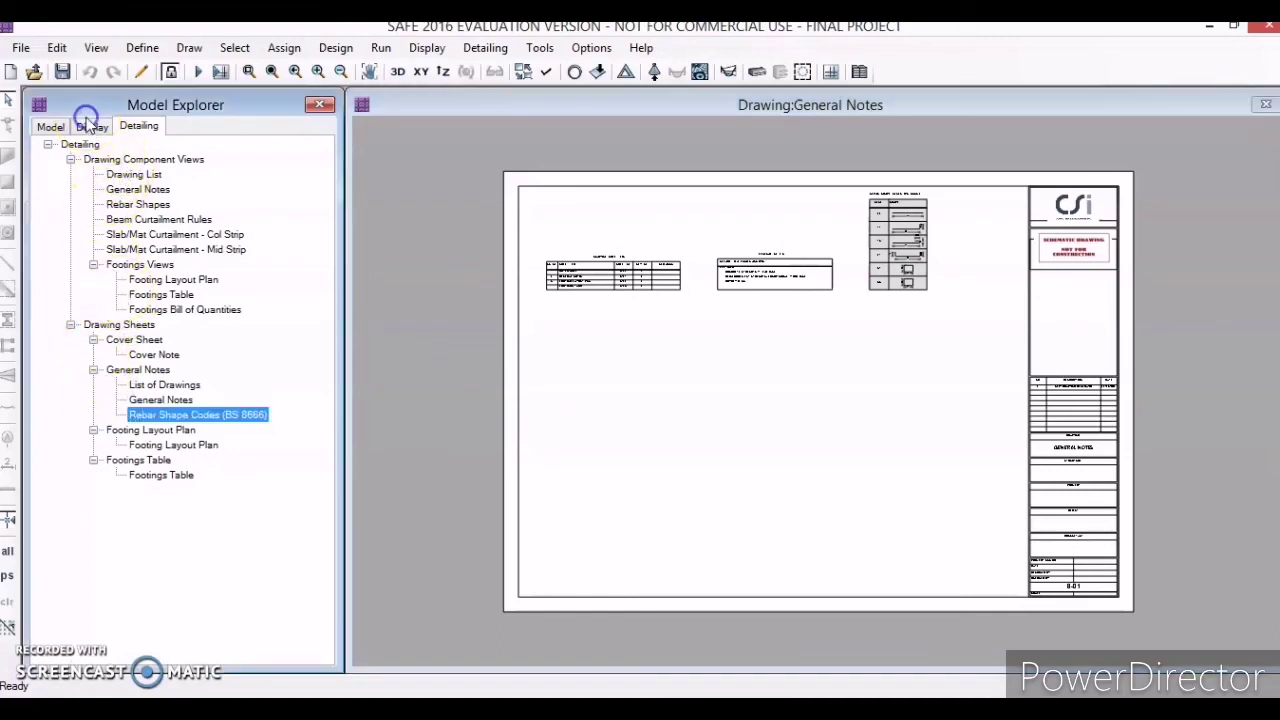
left_click(87, 129)
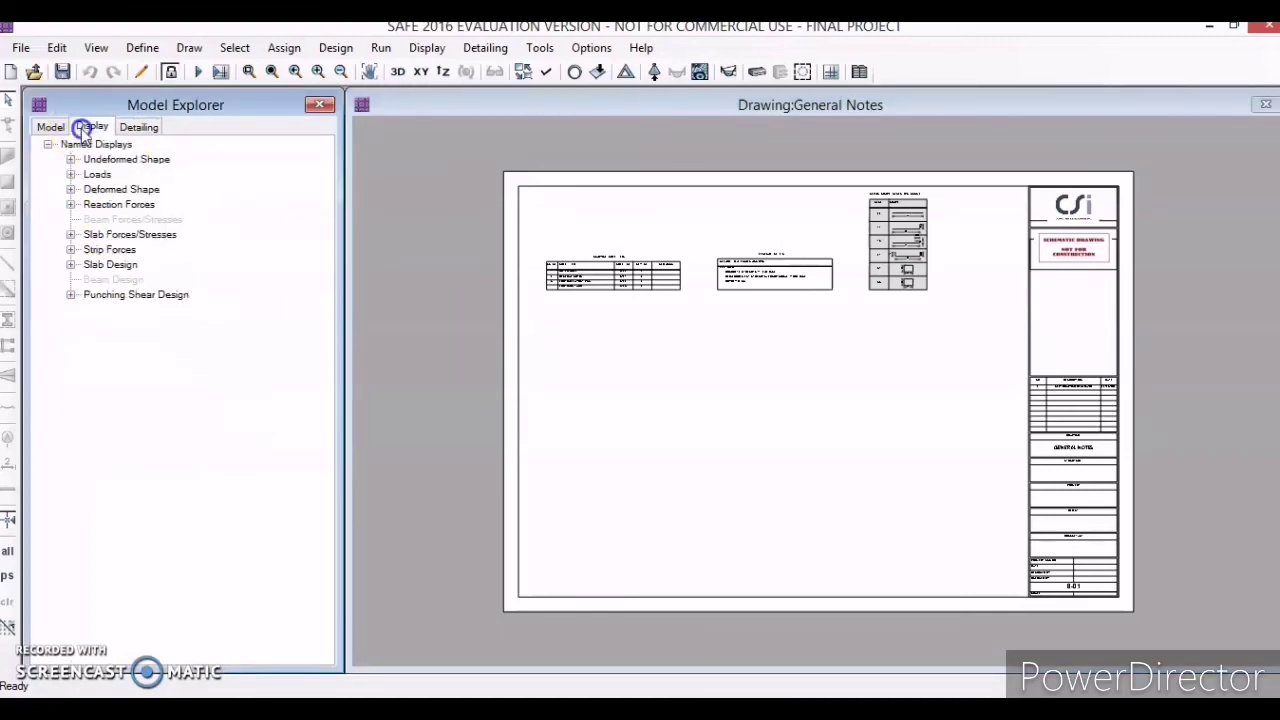
left_click(71, 160)
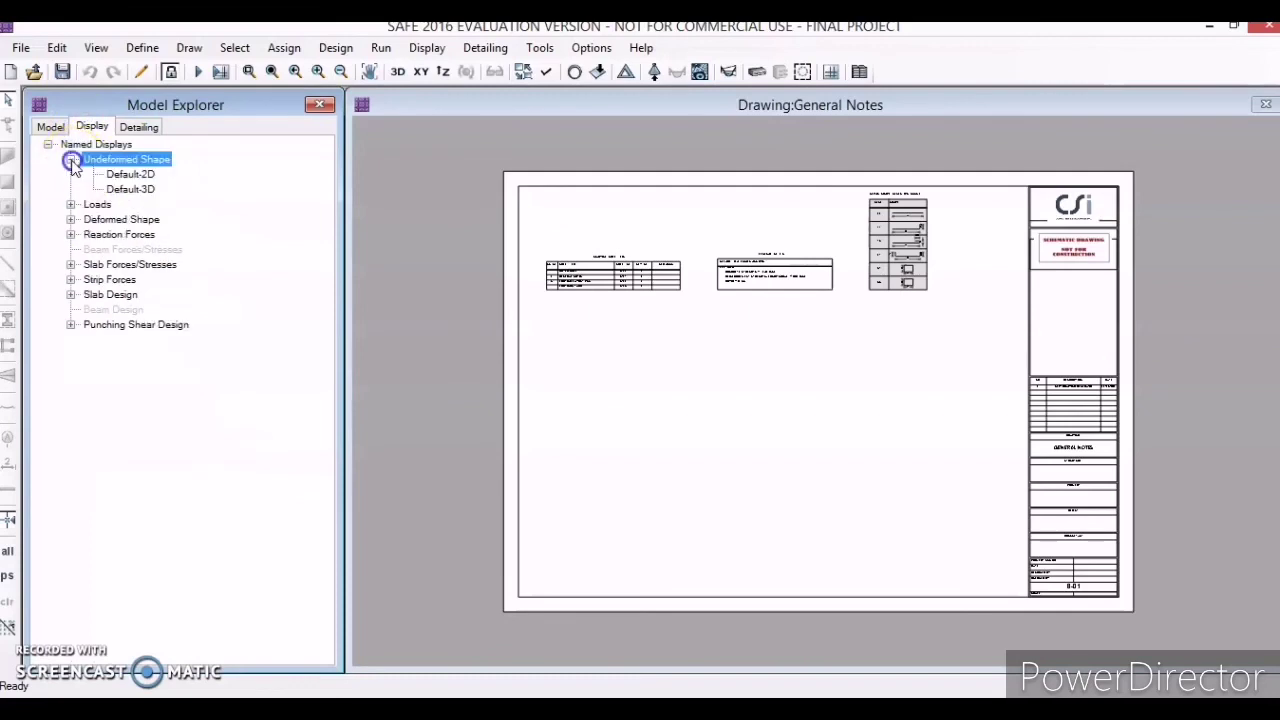
left_click(71, 204)
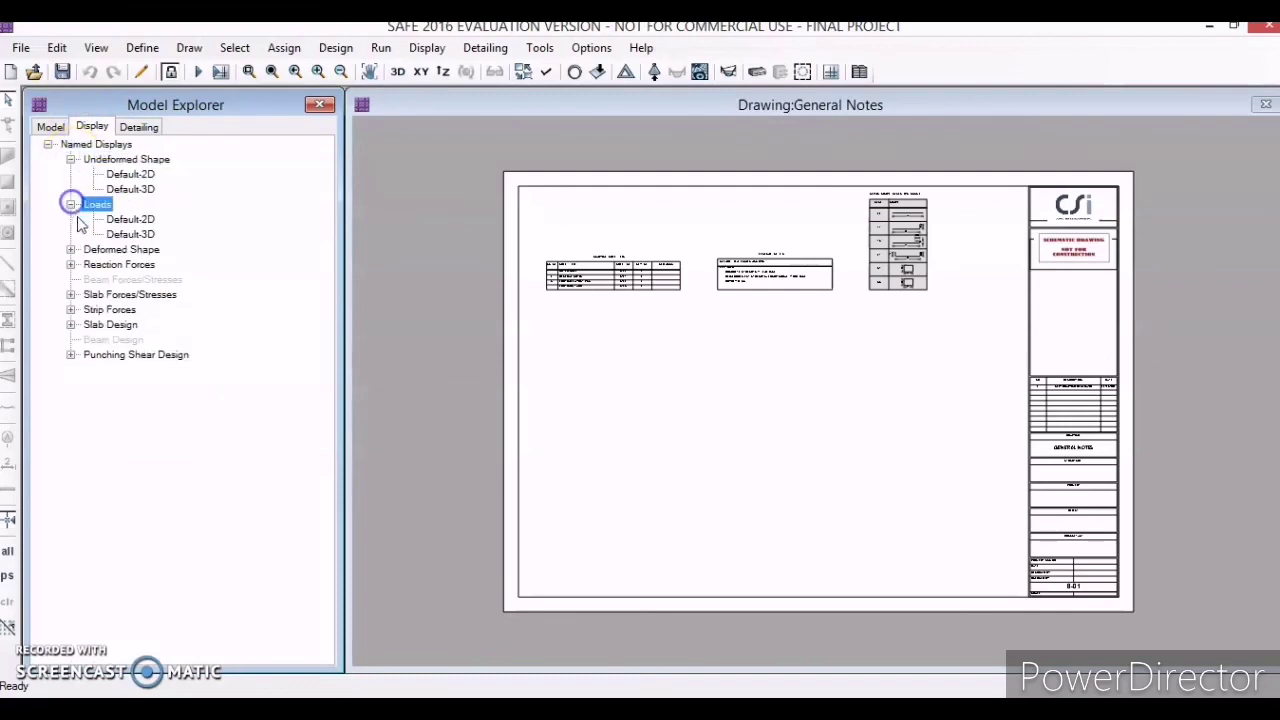
left_click(51, 127)
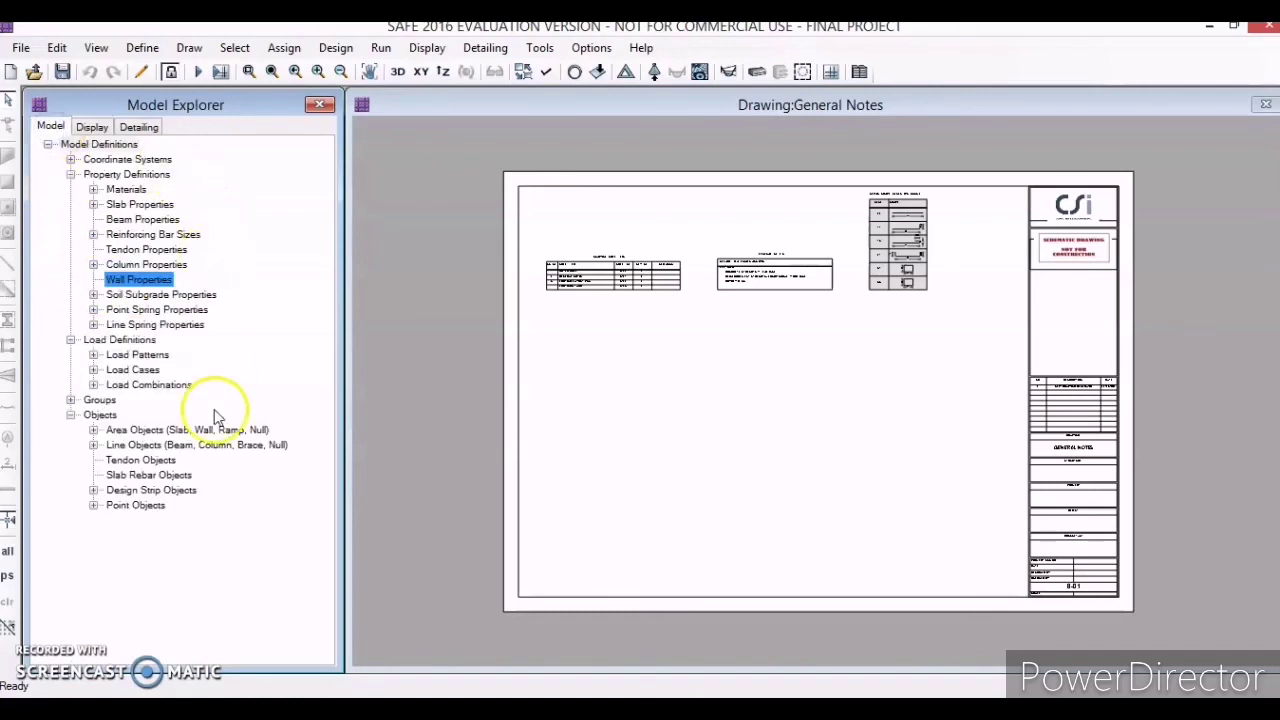
Return to the detailing tree and review the Slab/Mat Curtailment - Mid Strip component view.
left_click(140, 128)
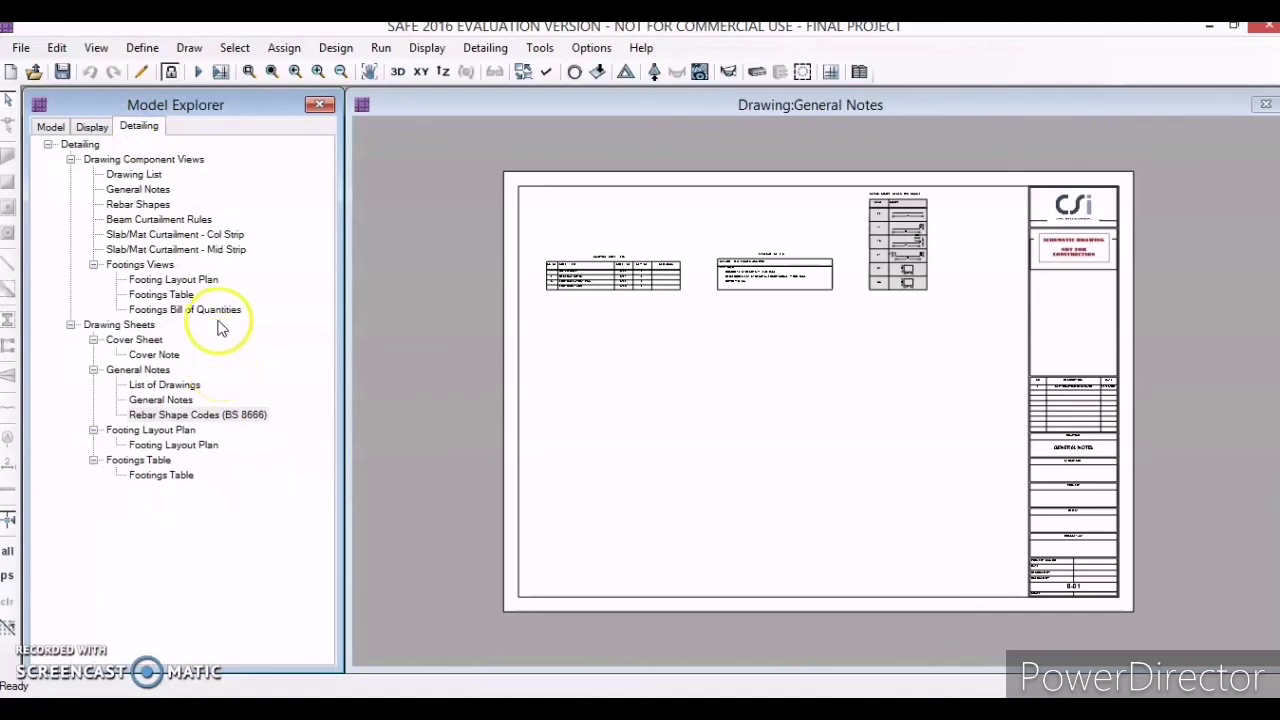
left_click(208, 251)
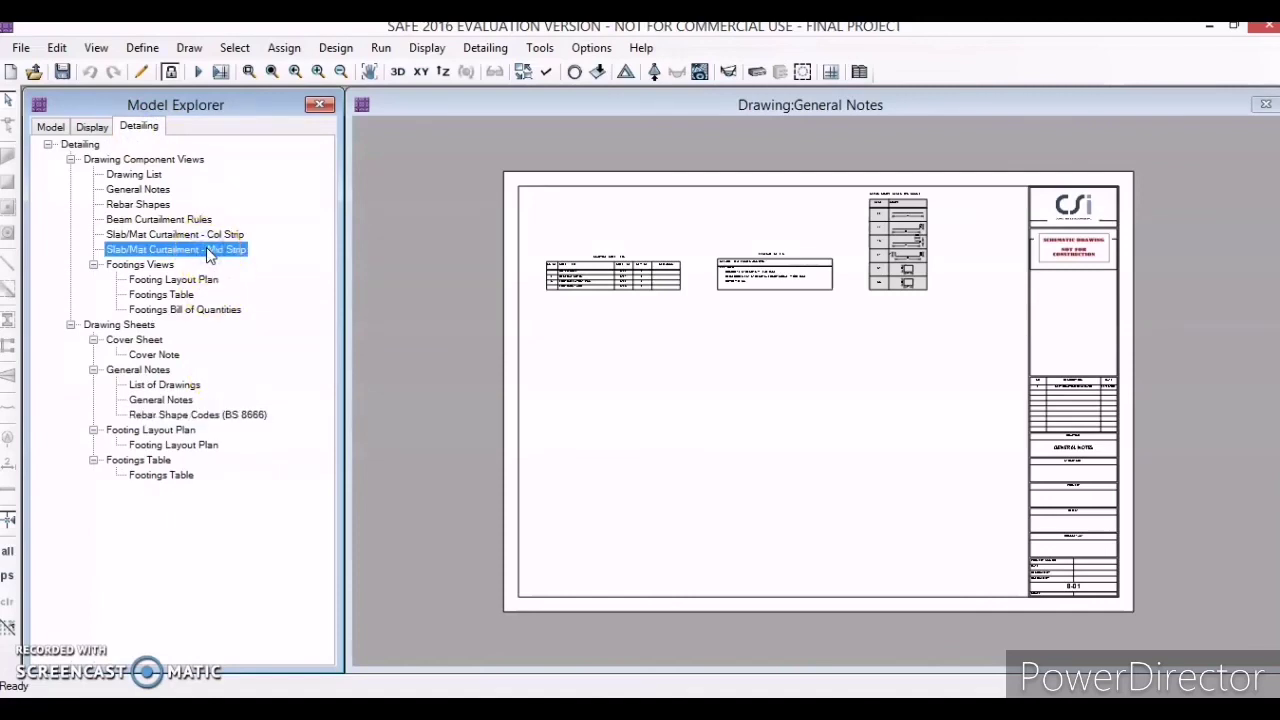
double_click(206, 249)
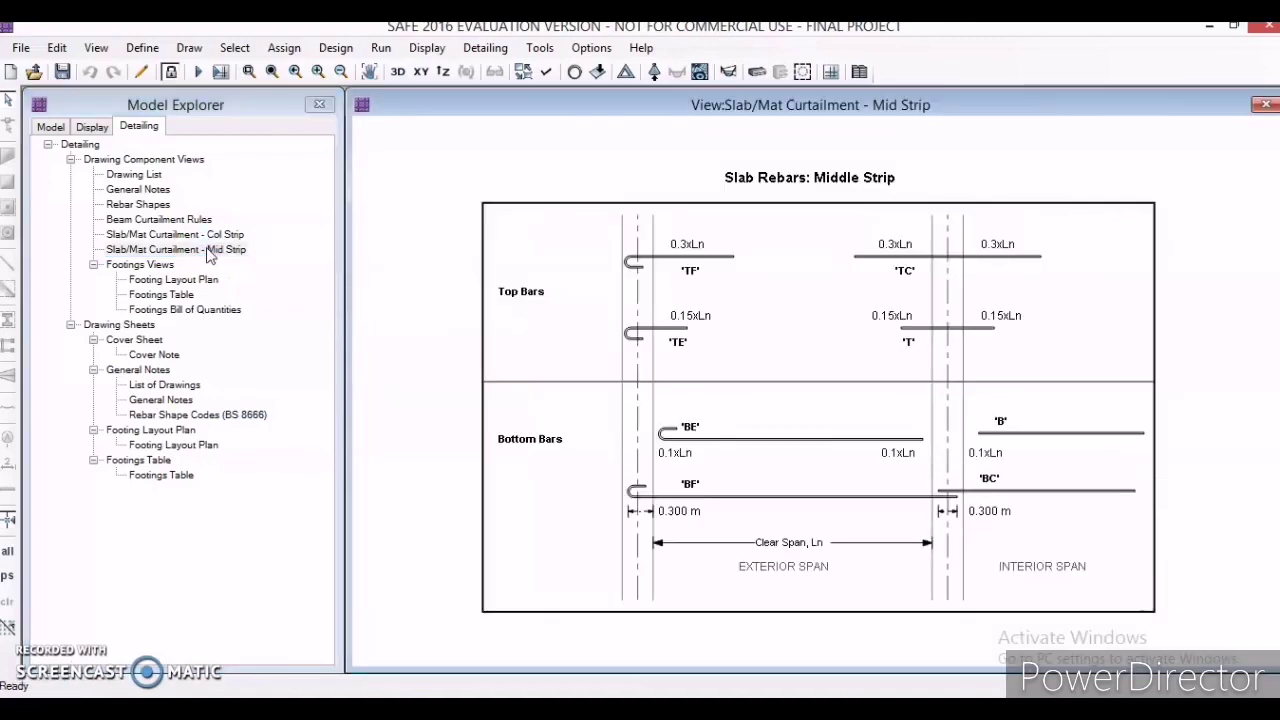
left_click(625, 342)
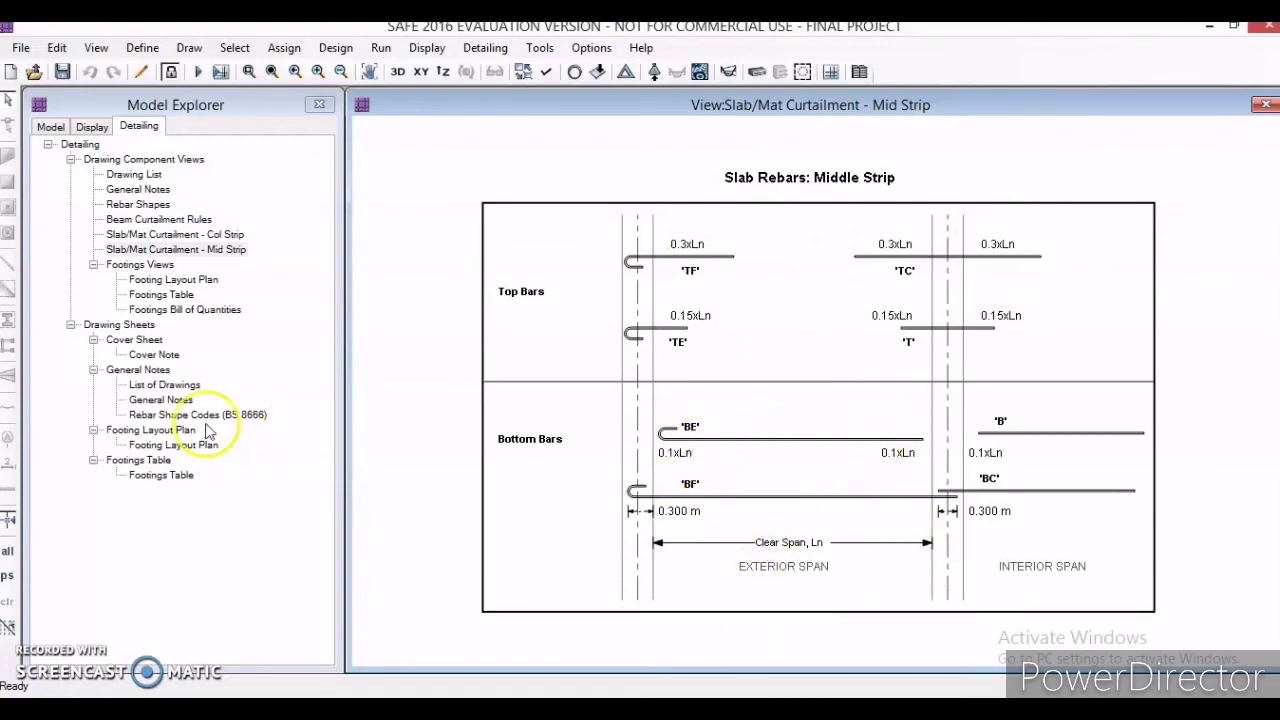
Open the Footing Layout Plan component view under Footings Views.
left_click(139, 310)
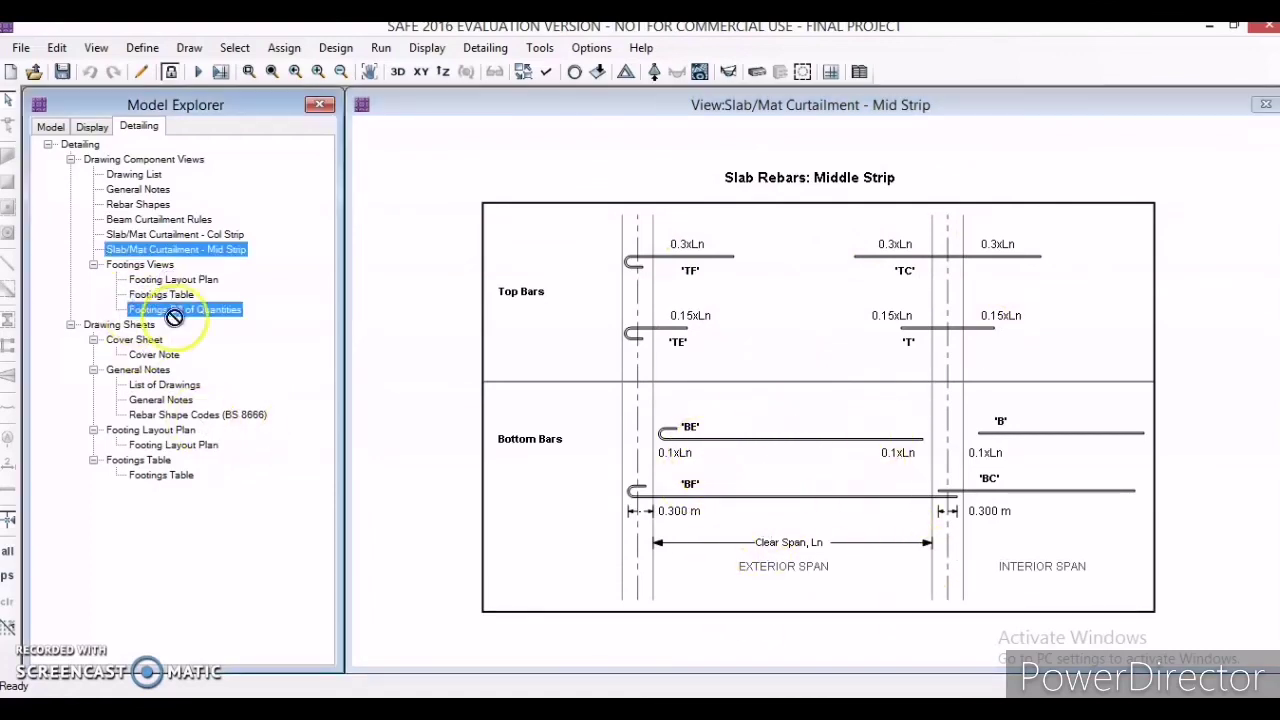
left_click(190, 372)
left_click(185, 281)
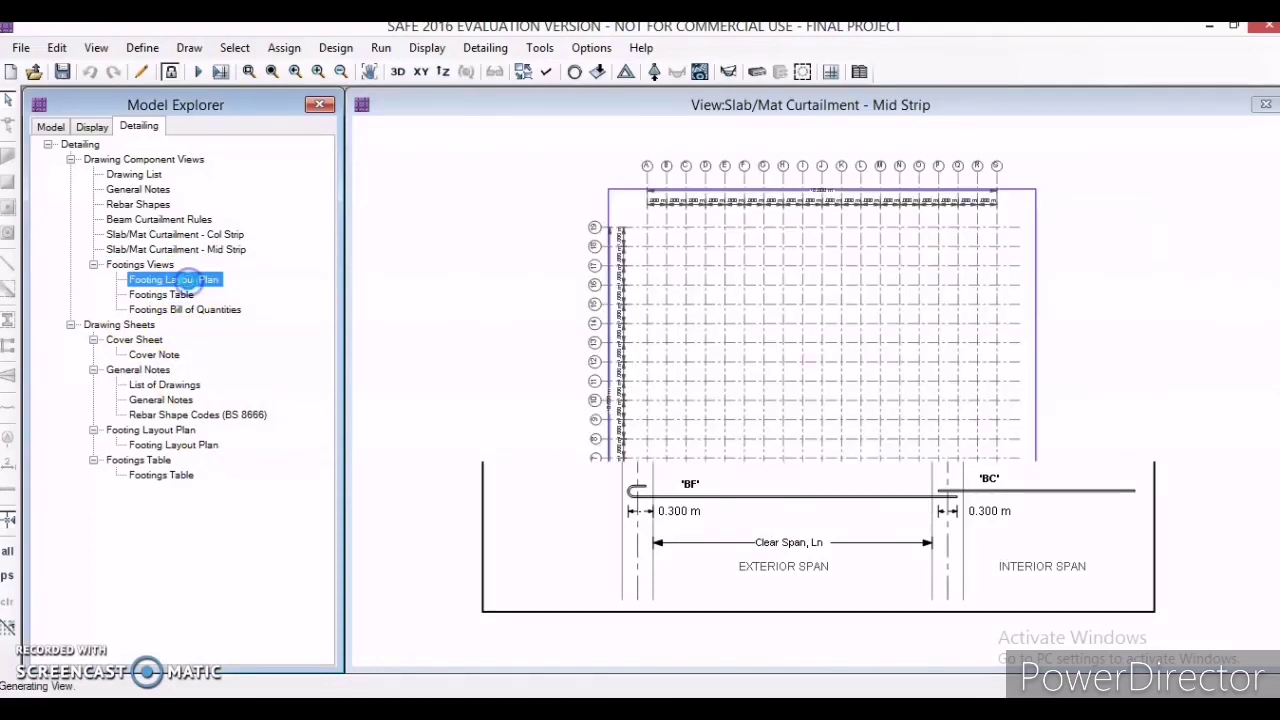